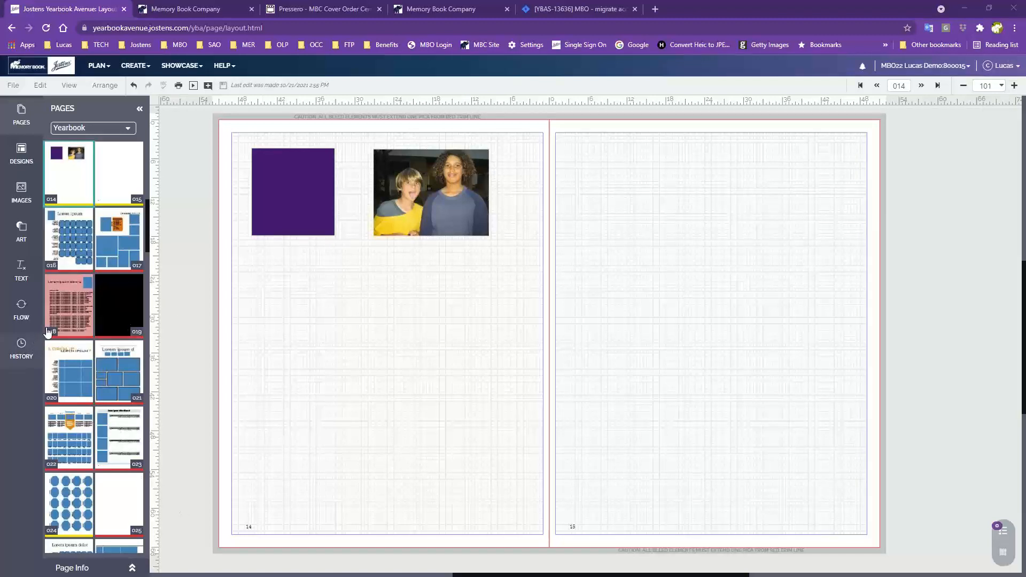
# - Zoom the spread to 200% and move the purple square to the upper-left corner of page 14, out to the bleed edge
pyautogui.click(1014, 85)
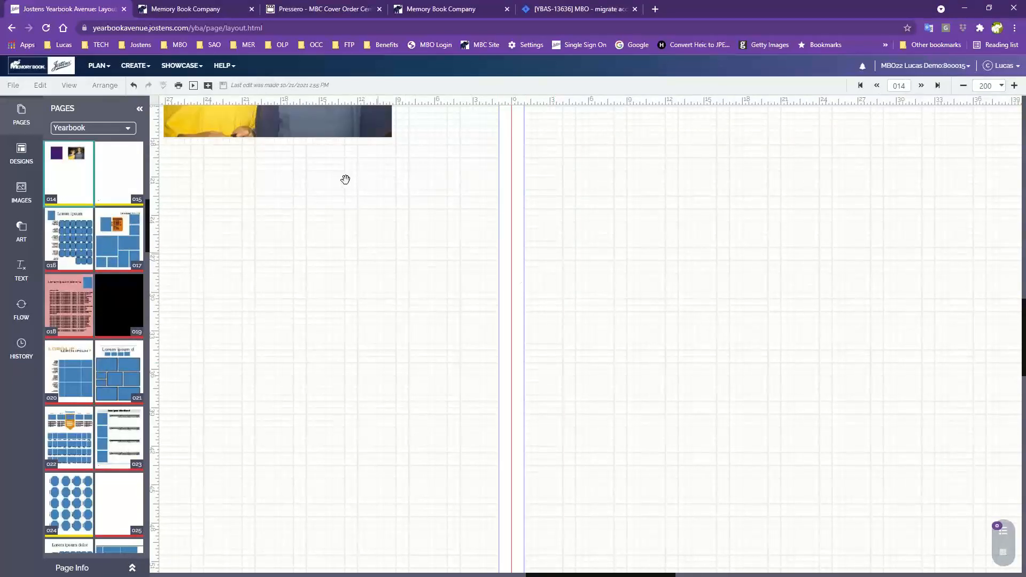
pyautogui.moveTo(327, 162); pyautogui.dragTo(492, 239)
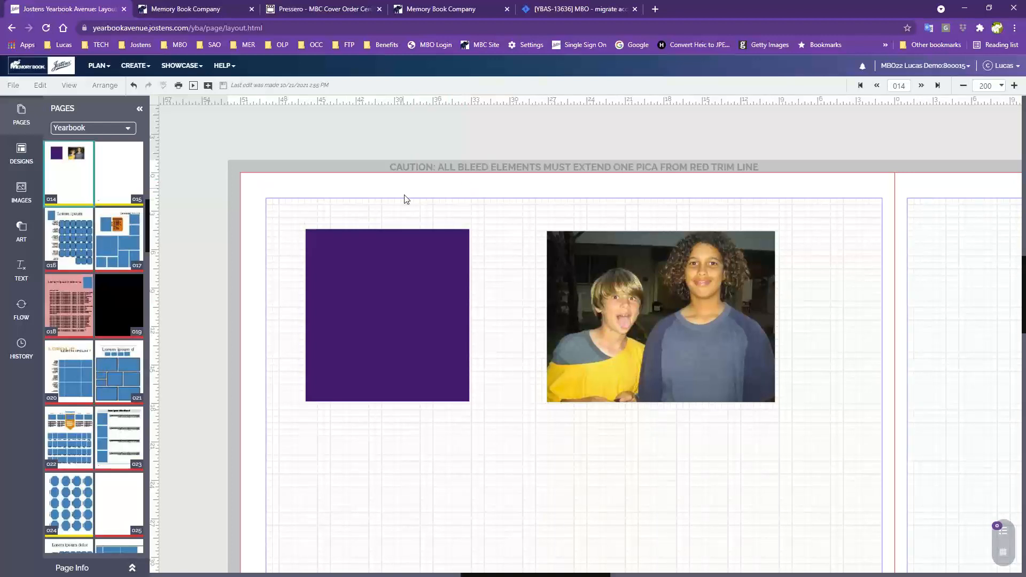
pyautogui.moveTo(403, 313); pyautogui.dragTo(290, 183)
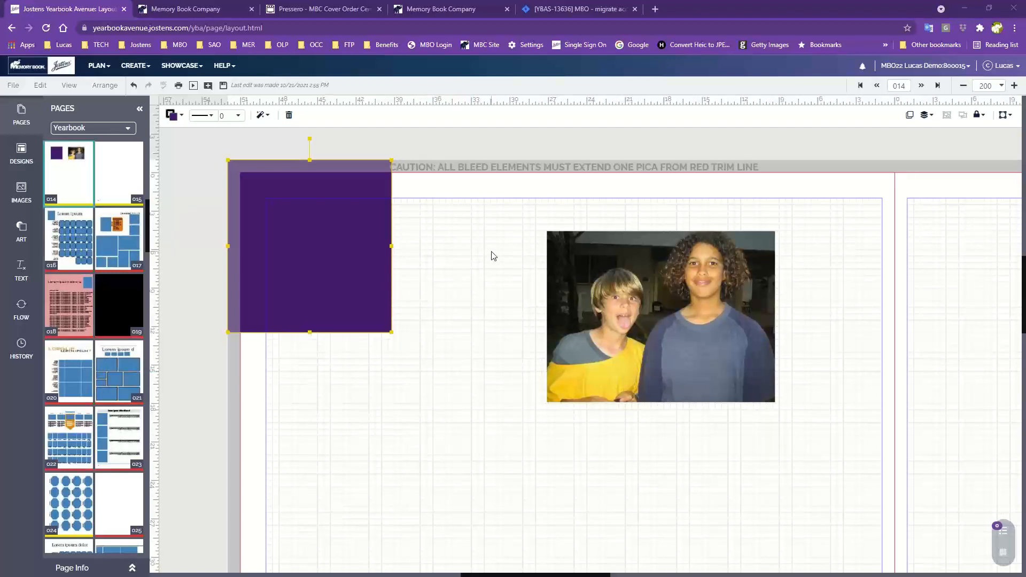
# - Move the photo up to the top margin line of page 14, then return it to the area right of the page's center
pyautogui.moveTo(641, 342); pyautogui.dragTo(588, 340)
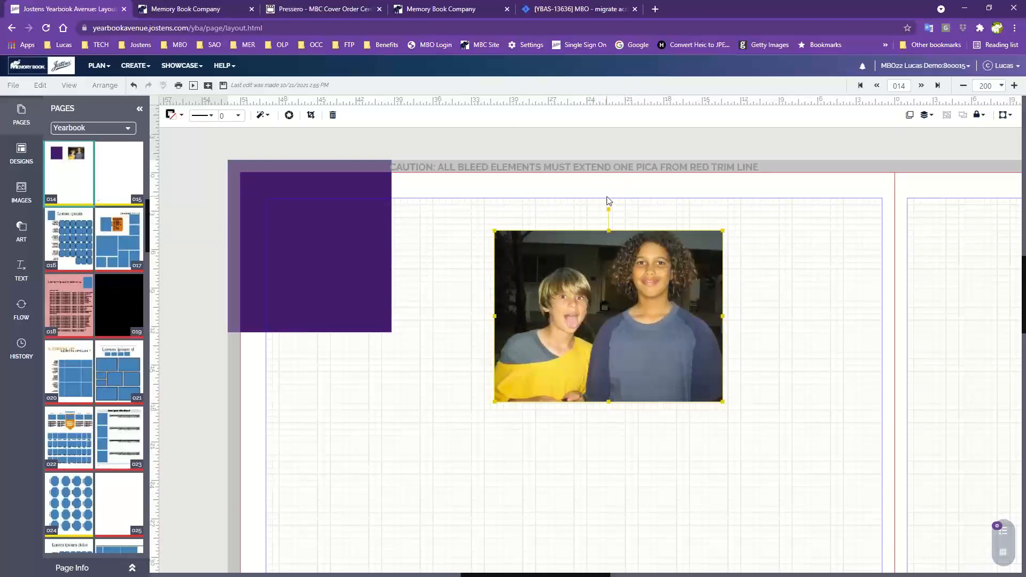
pyautogui.moveTo(595, 337); pyautogui.dragTo(580, 288)
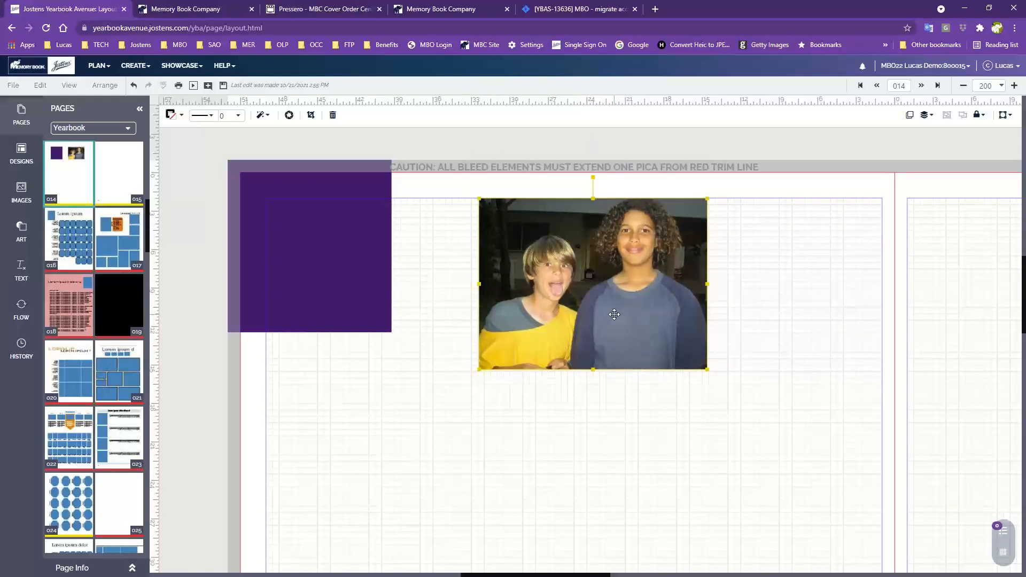
pyautogui.moveTo(626, 309); pyautogui.dragTo(689, 359)
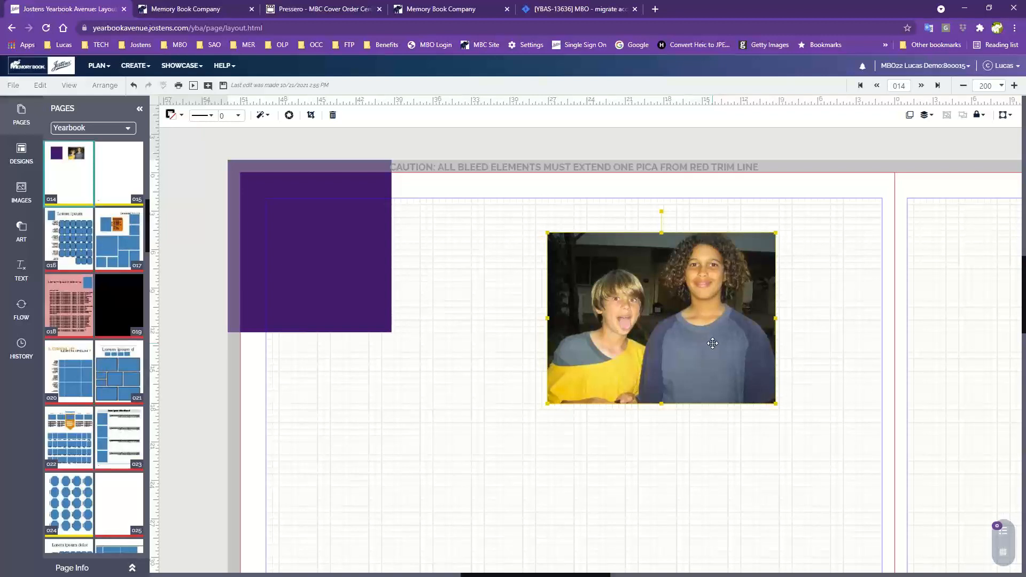
# - Move the photo below the purple square so that it extends to the left bleed edge of page 14
pyautogui.scroll(-3, 711, 344)
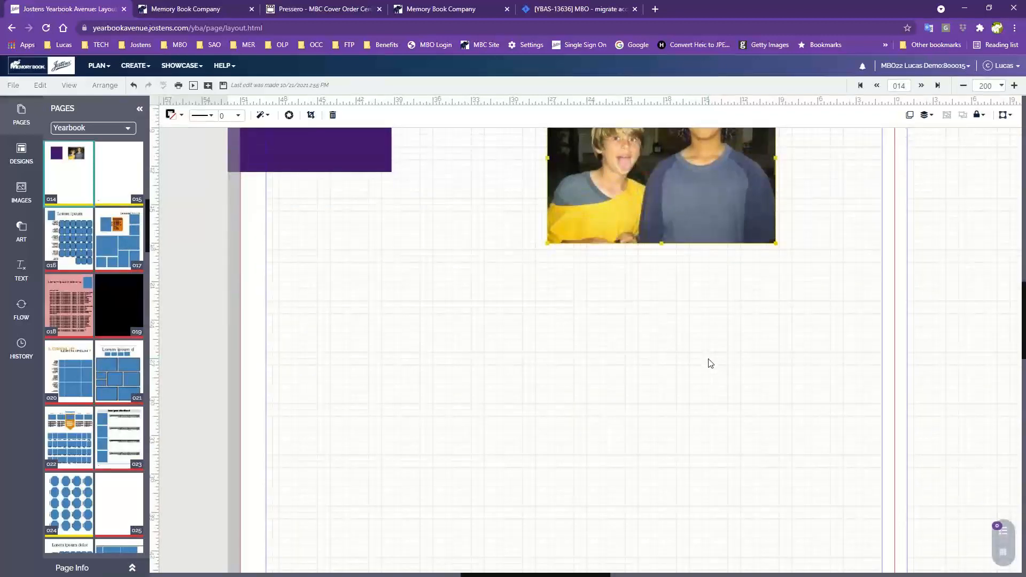
pyautogui.moveTo(696, 190); pyautogui.dragTo(375, 327)
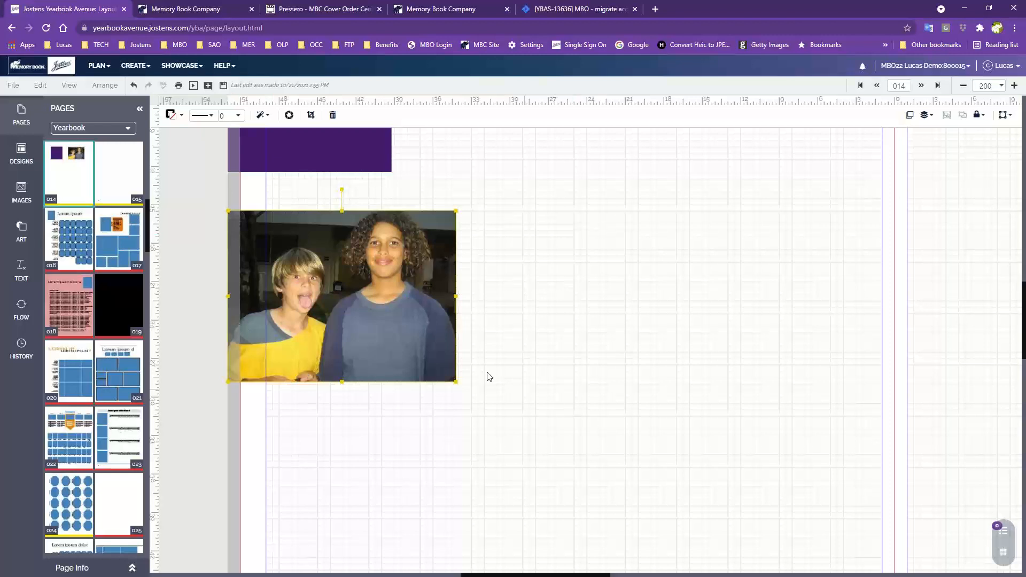
pyautogui.scroll(2, 476, 367)
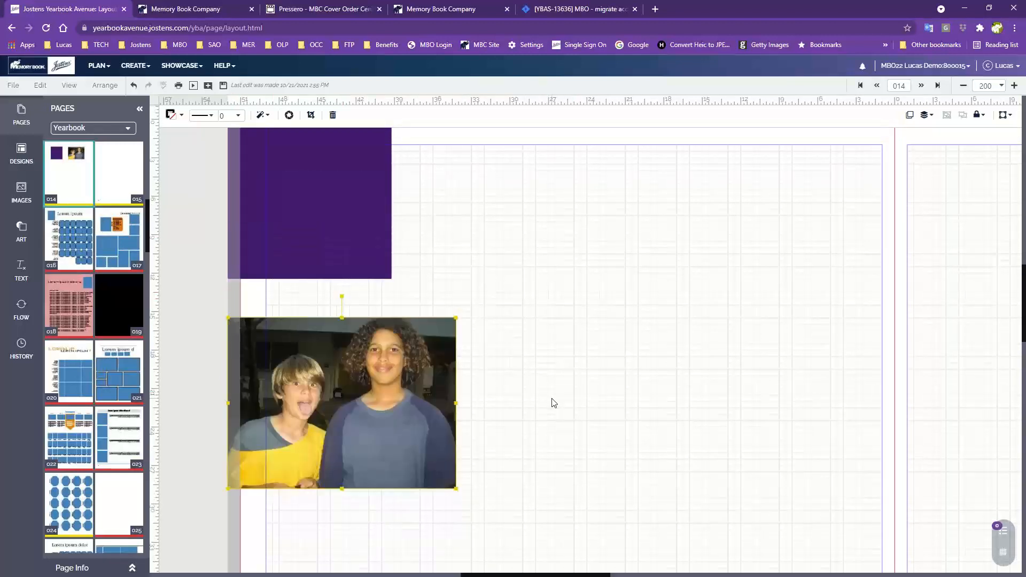
pyautogui.scroll(2, 554, 403)
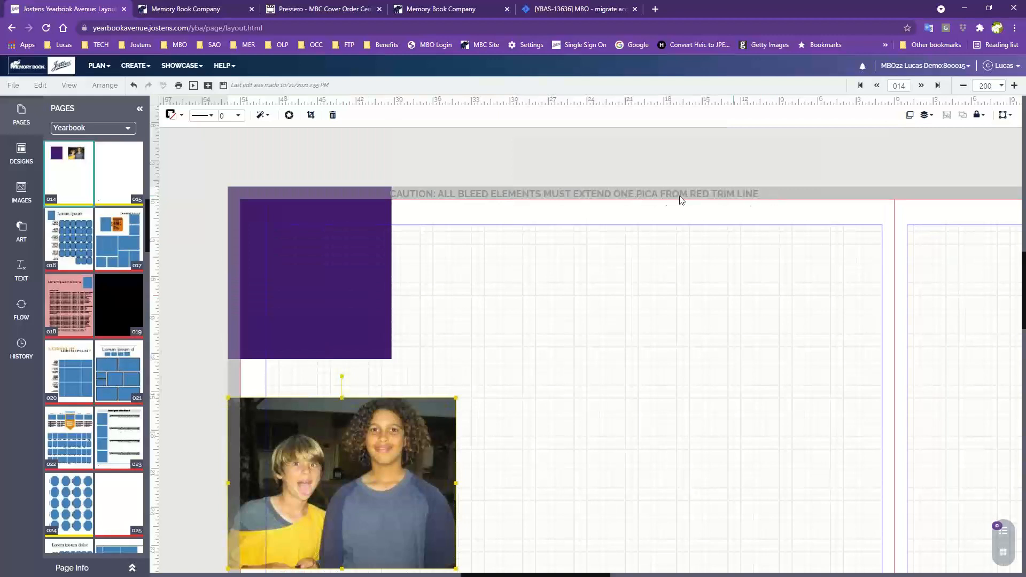
pyautogui.scroll(-3, 514, 495)
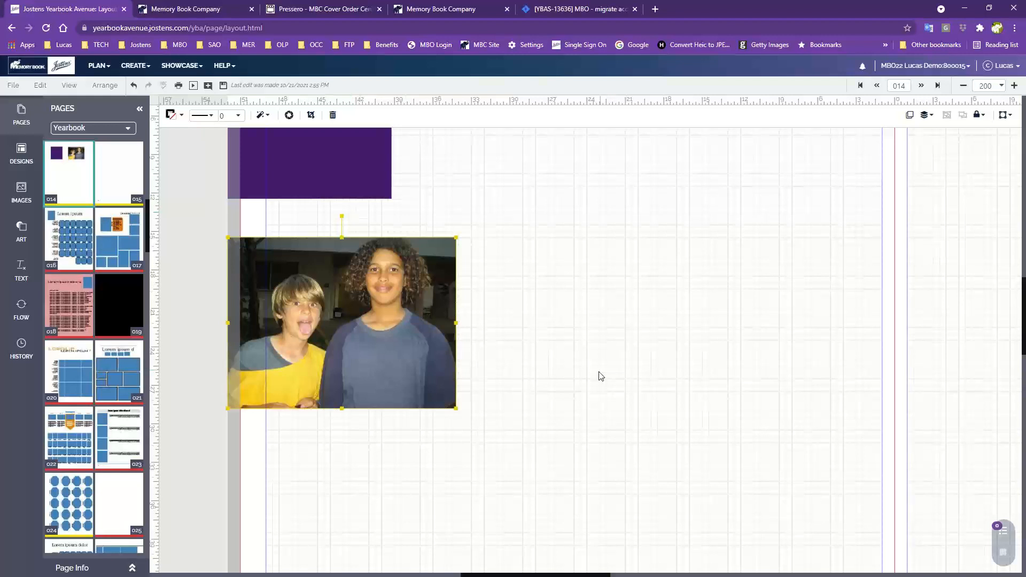
# - Move the photo across page 14 so its right edge meets the gutter between pages 14 and 15
pyautogui.scroll(1, 600, 377)
pyautogui.scroll(-3, 601, 379)
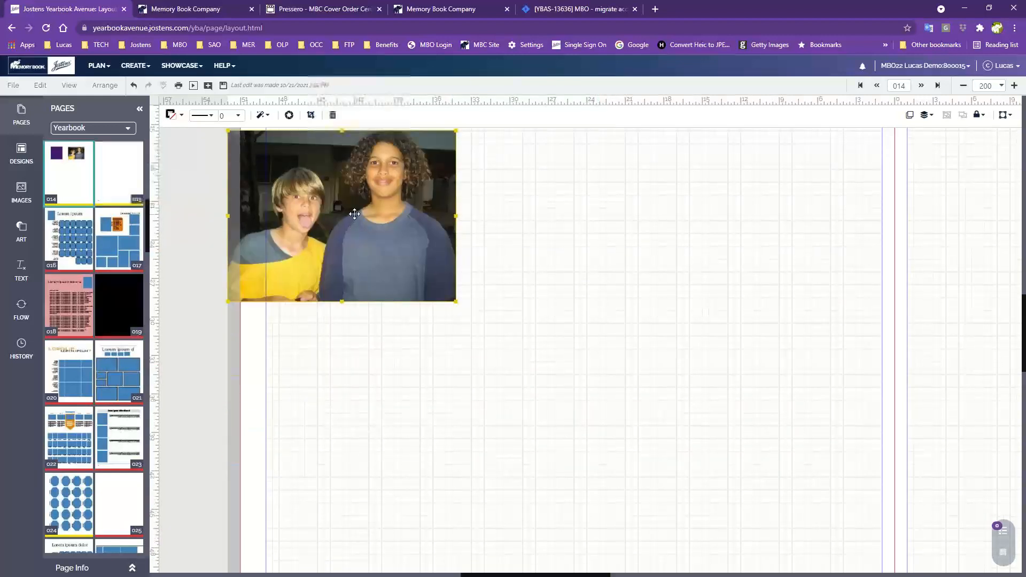
pyautogui.moveTo(355, 241); pyautogui.dragTo(790, 325)
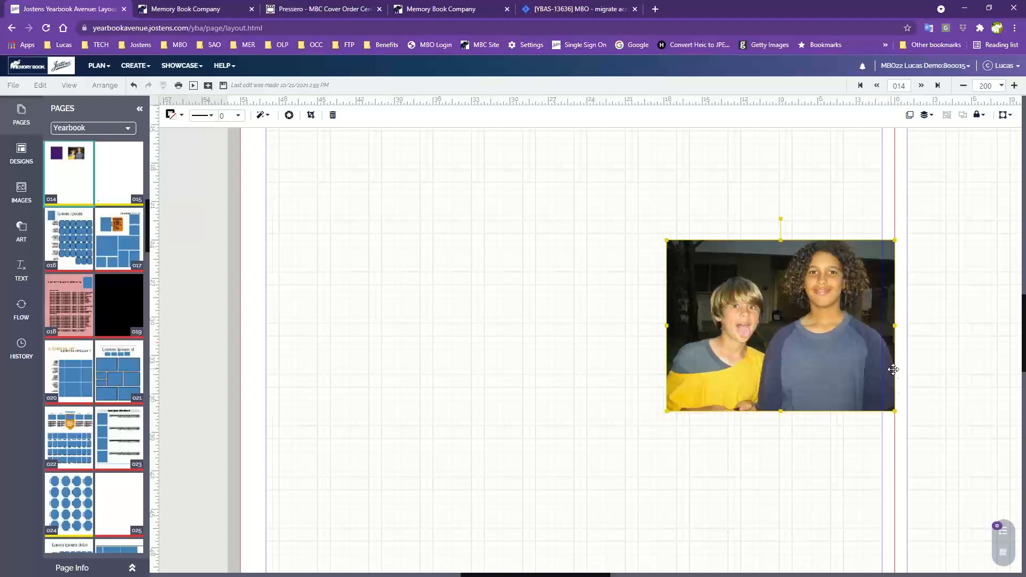
pyautogui.scroll(-6, 758, 344)
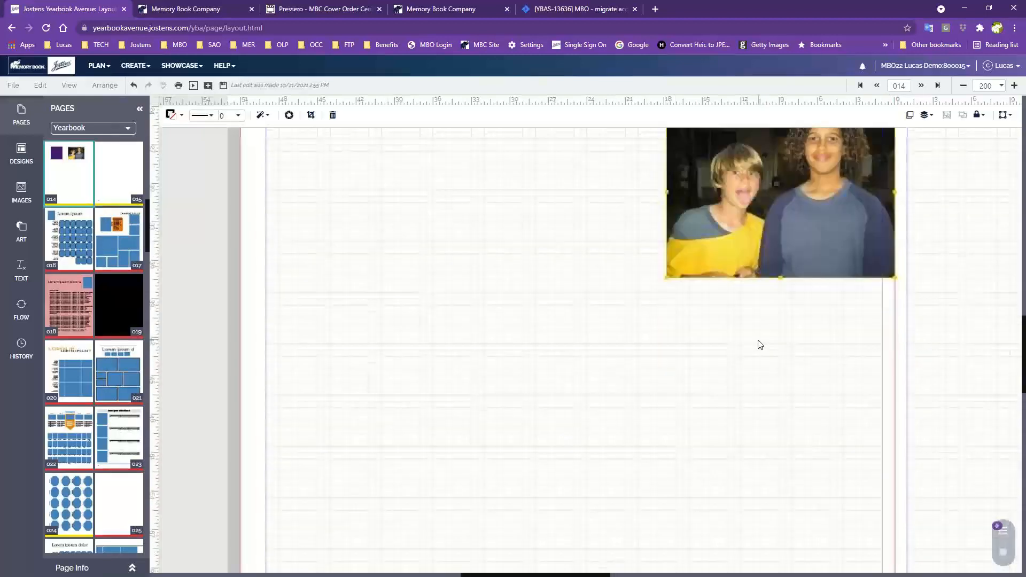
pyautogui.scroll(3, 759, 343)
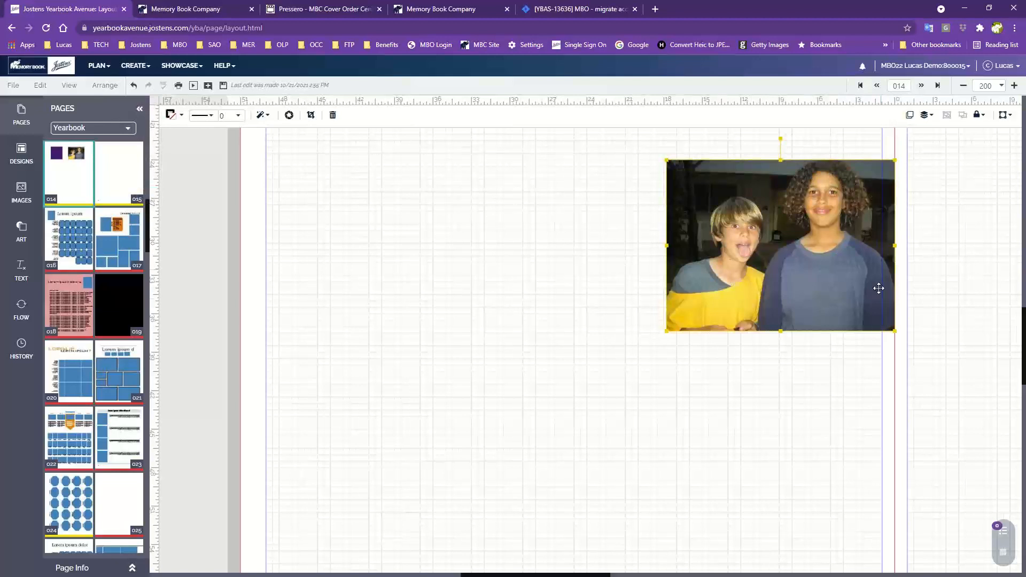
# - Move the photo to the bottom of page 14, extending past the trim line to the bleed edge
pyautogui.moveTo(767, 290); pyautogui.dragTo(577, 536)
pyautogui.scroll(-5, 719, 404)
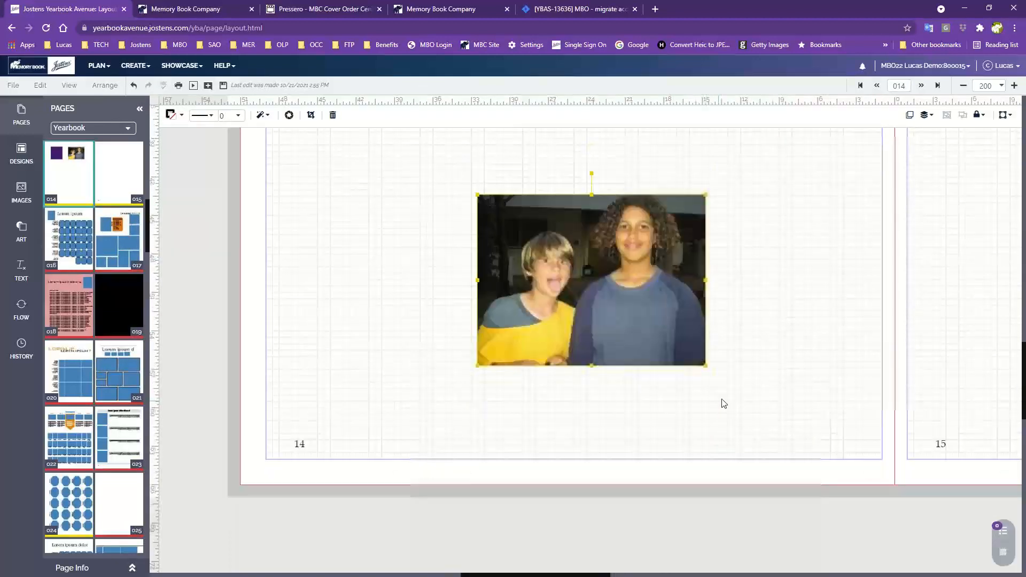
pyautogui.moveTo(658, 282); pyautogui.dragTo(702, 416)
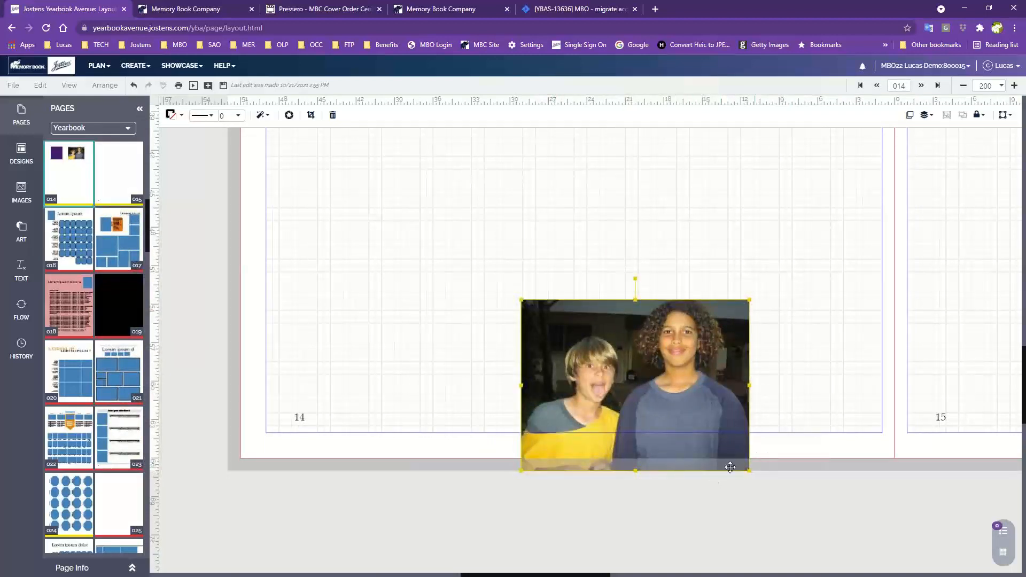
pyautogui.scroll(3, 831, 357)
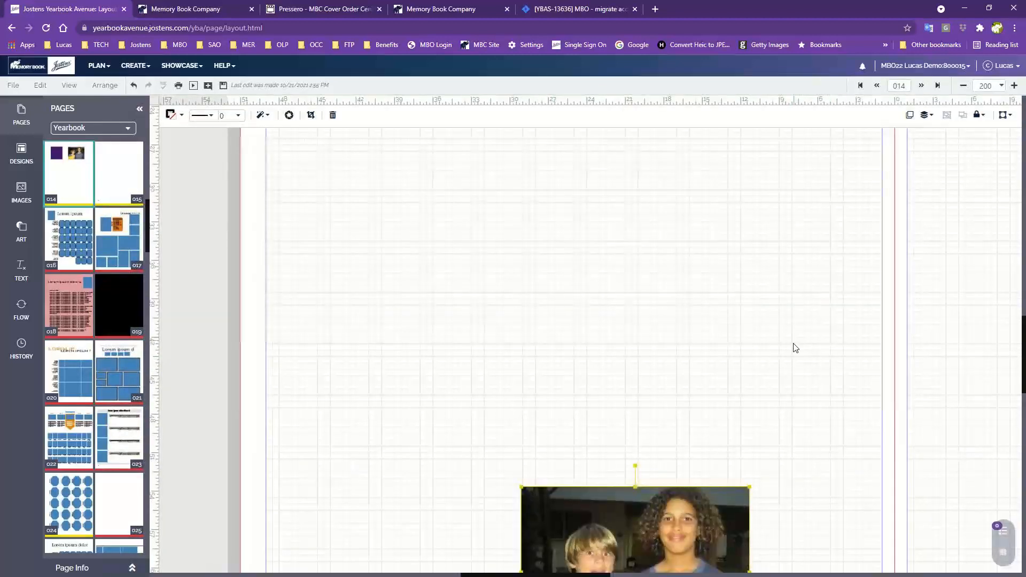
pyautogui.scroll(2, 777, 355)
pyautogui.scroll(-3, 749, 393)
# - Bring the photo back up page 14 and place it across the top trim line, out to the bleed edge
pyautogui.moveTo(678, 473); pyautogui.dragTo(658, 199)
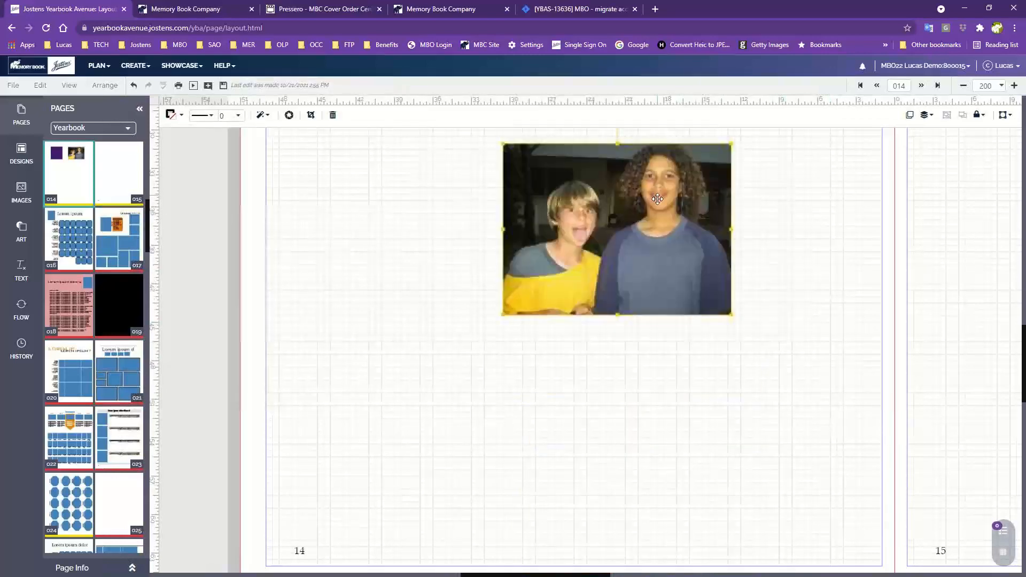
pyautogui.scroll(5, 736, 377)
pyautogui.moveTo(650, 523); pyautogui.dragTo(692, 182)
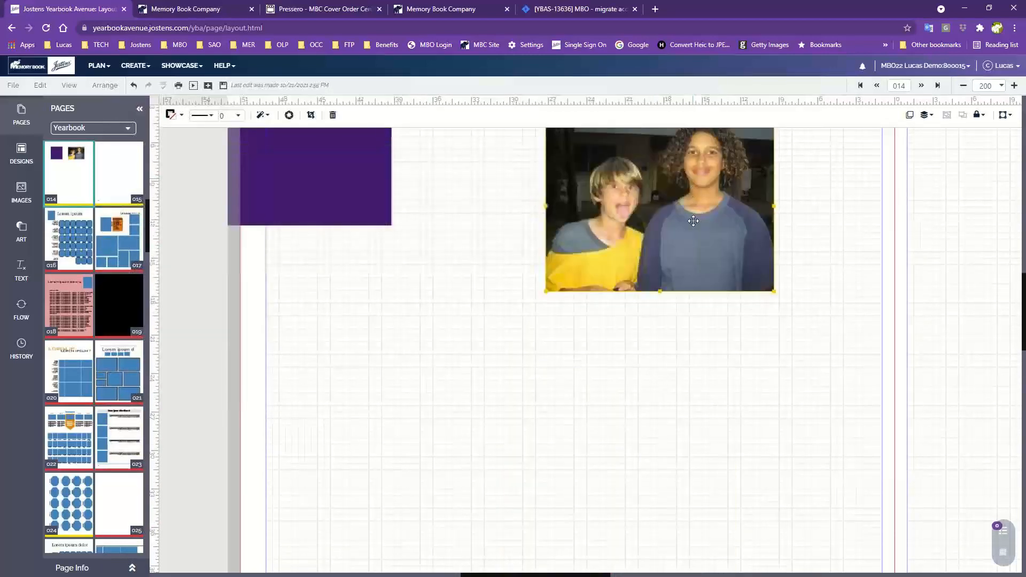
pyautogui.scroll(5, 760, 380)
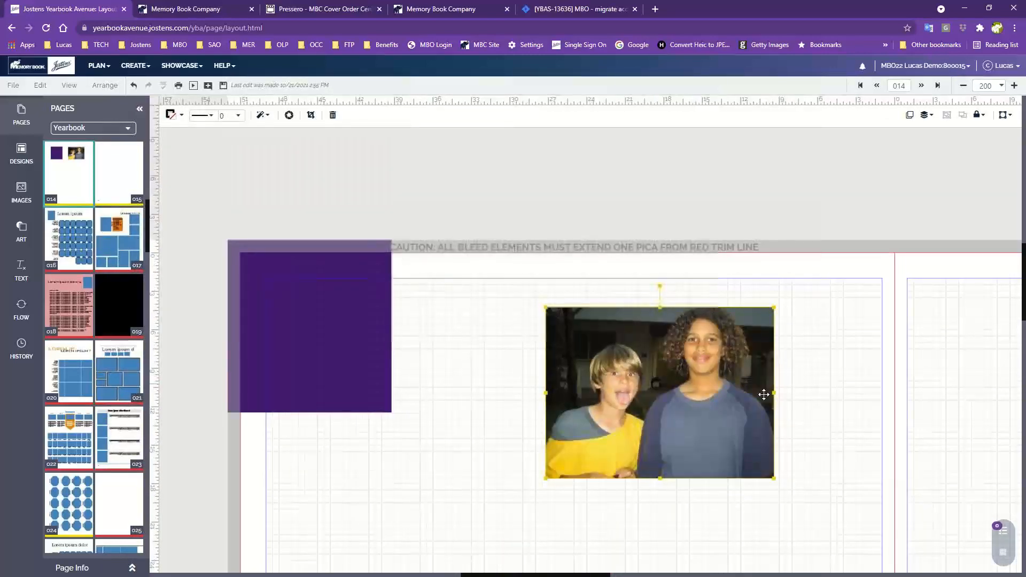
pyautogui.moveTo(690, 396)
pyautogui.mouseDown()
pyautogui.moveTo(660, 328)
pyautogui.moveTo(693, 404)
pyautogui.mouseUp()
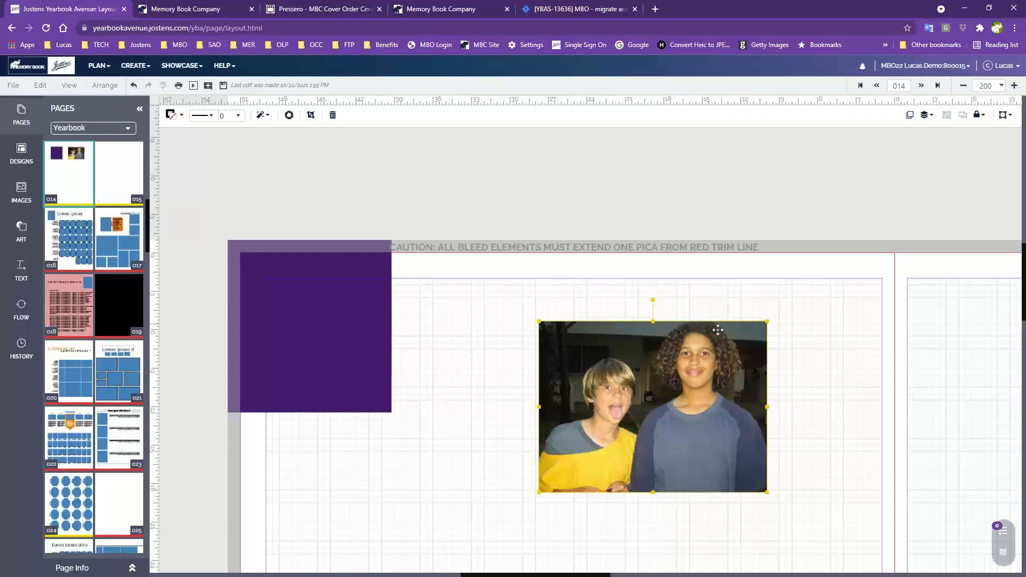
pyautogui.moveTo(663, 387); pyautogui.dragTo(637, 305)
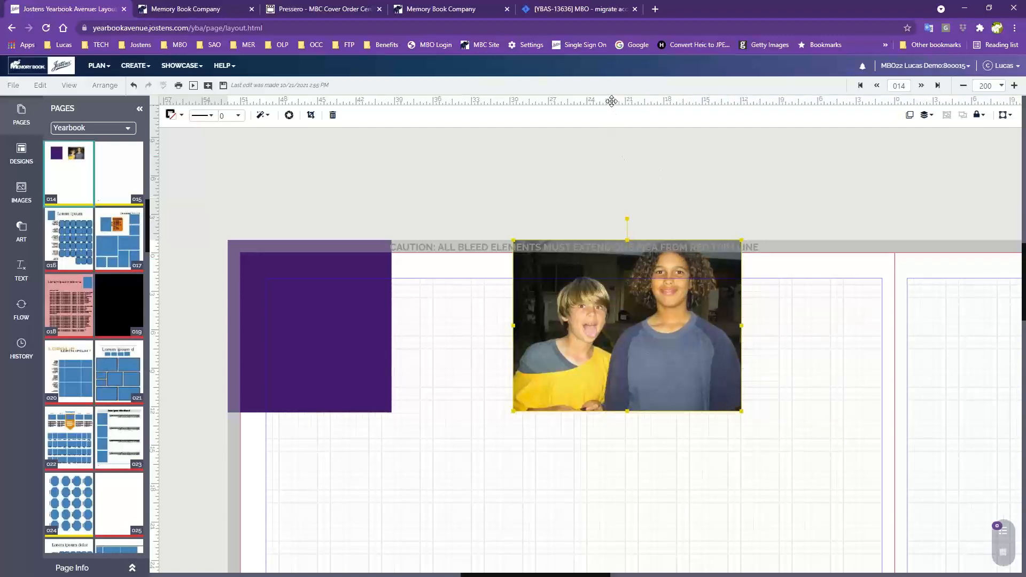
# - Add a vertical guide between the purple square and the photo, and a horizontal guide just below page 14's top trim line
pyautogui.moveTo(615, 100); pyautogui.dragTo(600, 156)
pyautogui.moveTo(154, 176); pyautogui.dragTo(450, 215)
pyautogui.moveTo(591, 158); pyautogui.dragTo(580, 255)
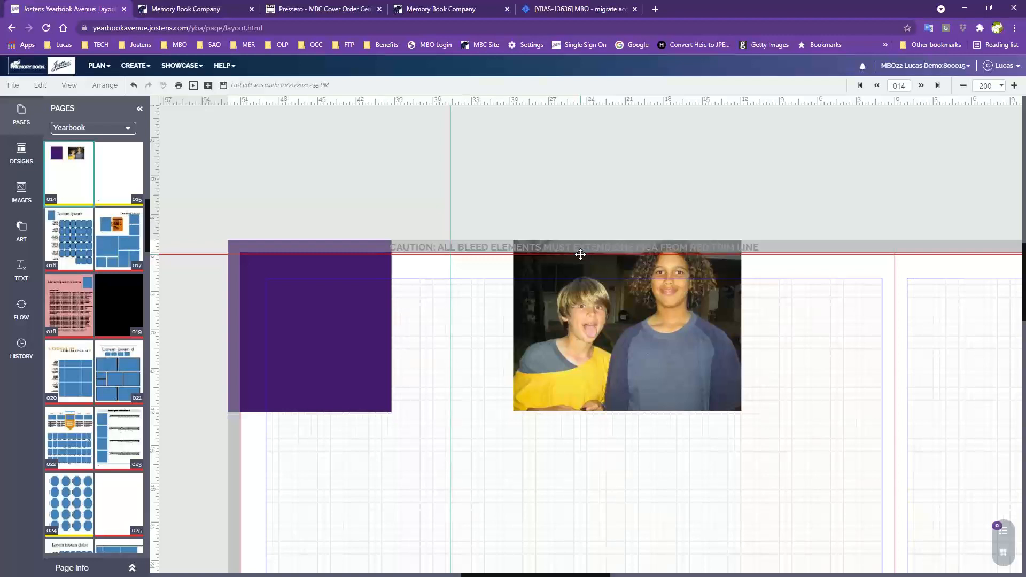
pyautogui.moveTo(581, 255); pyautogui.dragTo(580, 257)
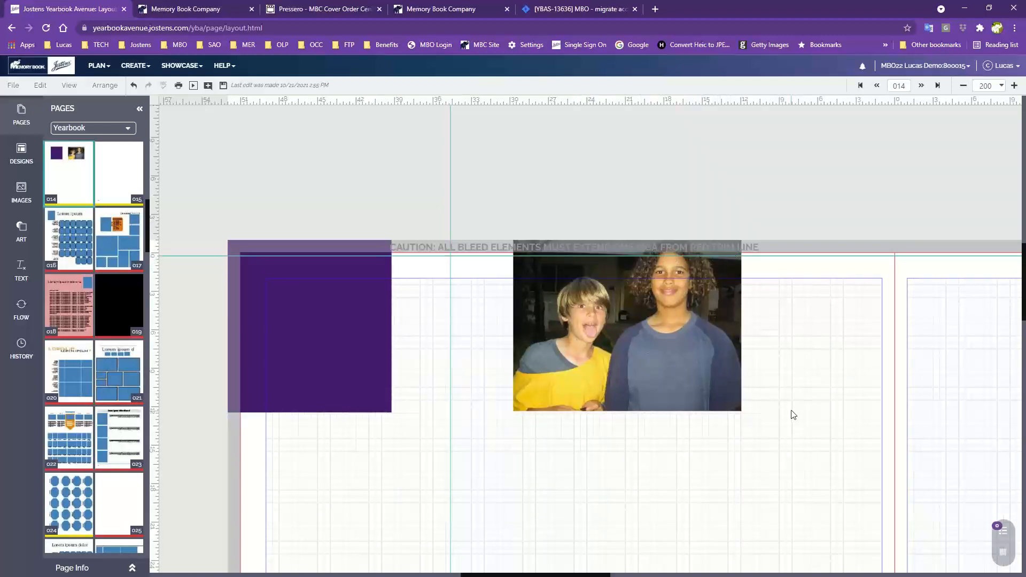
# - Move the photo down from the horizontal guide to just inside the top margin of page 14
pyautogui.scroll(-3, 793, 415)
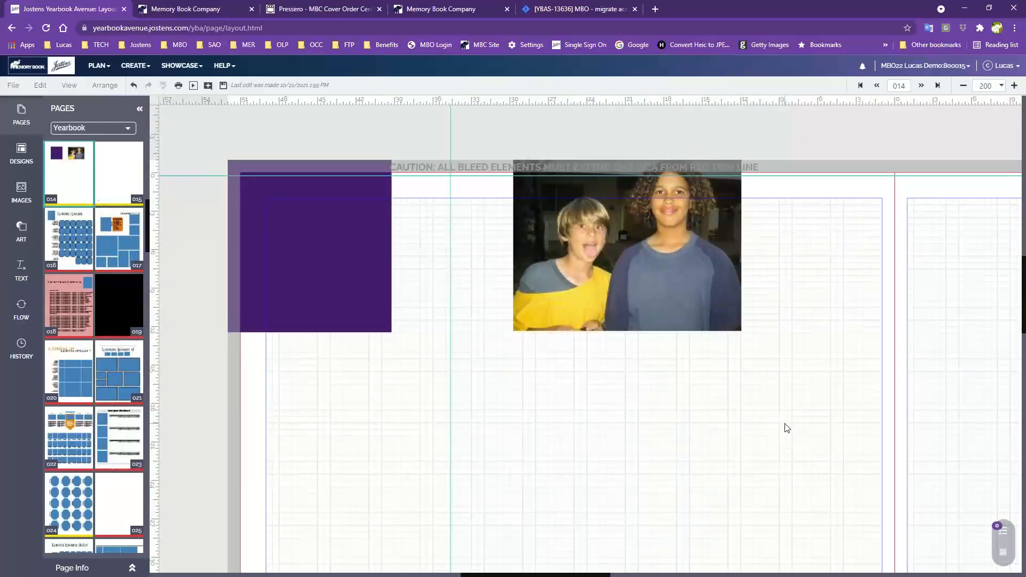
pyautogui.click(614, 299)
pyautogui.moveTo(615, 300); pyautogui.dragTo(610, 330)
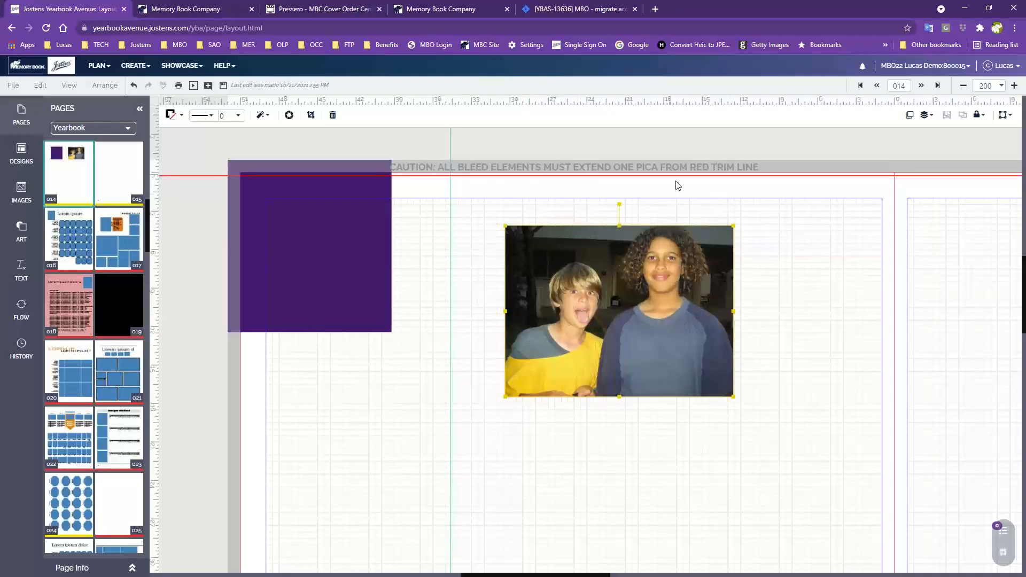
# - Move the photo down page 14 to the vertical guide, then farther down and right of it
pyautogui.scroll(-3, 779, 300)
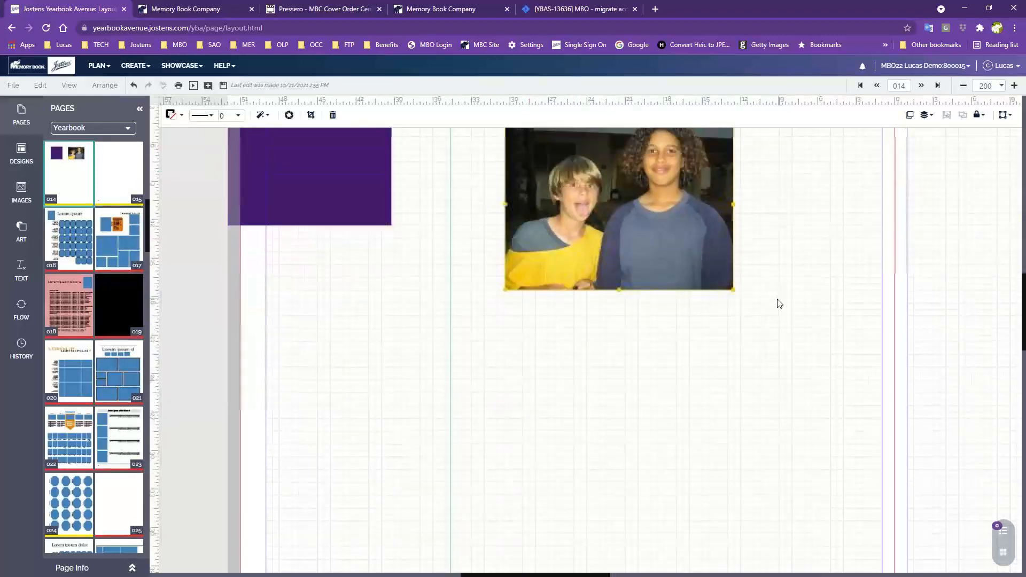
pyautogui.scroll(1, 763, 303)
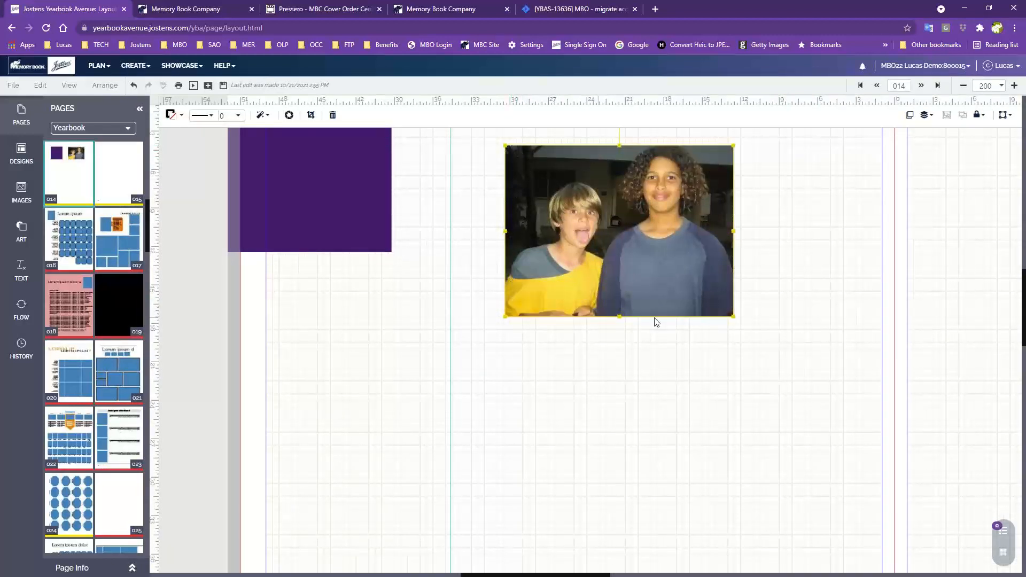
pyautogui.moveTo(663, 280); pyautogui.dragTo(601, 416)
pyautogui.scroll(-3, 606, 412)
pyautogui.scroll(-1, 613, 404)
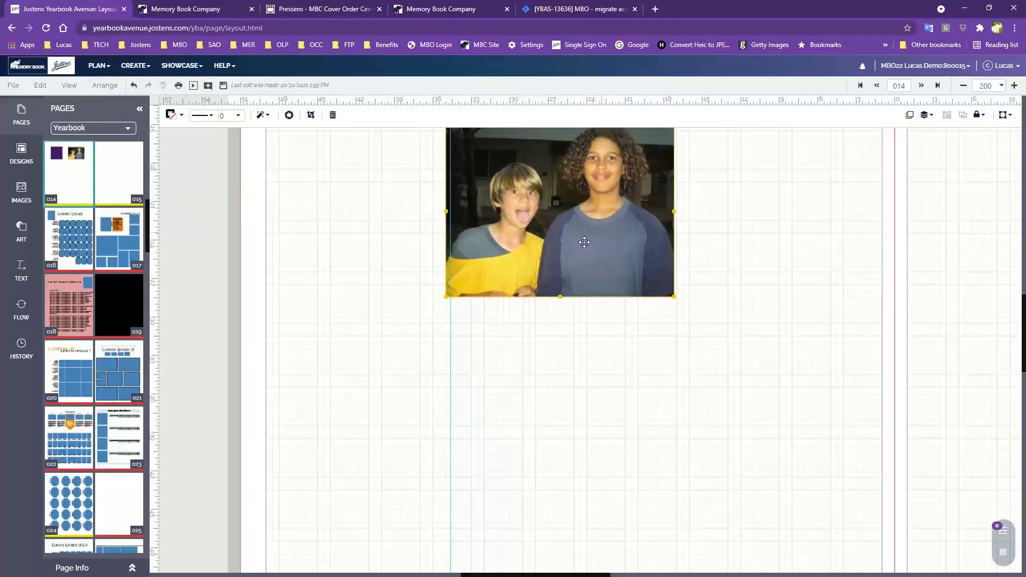
pyautogui.moveTo(566, 254); pyautogui.dragTo(672, 387)
pyautogui.scroll(5, 689, 357)
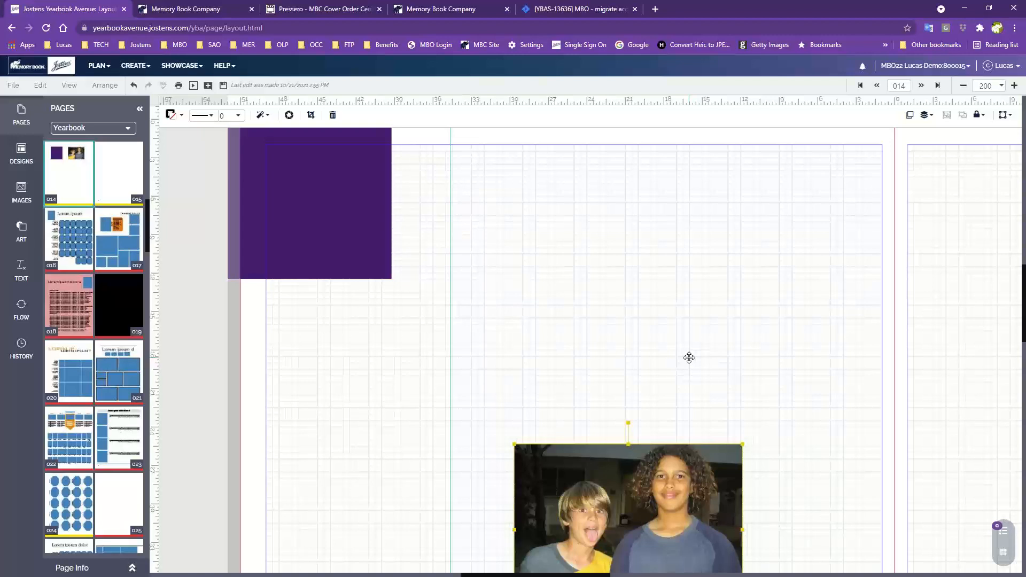
pyautogui.scroll(3, 689, 360)
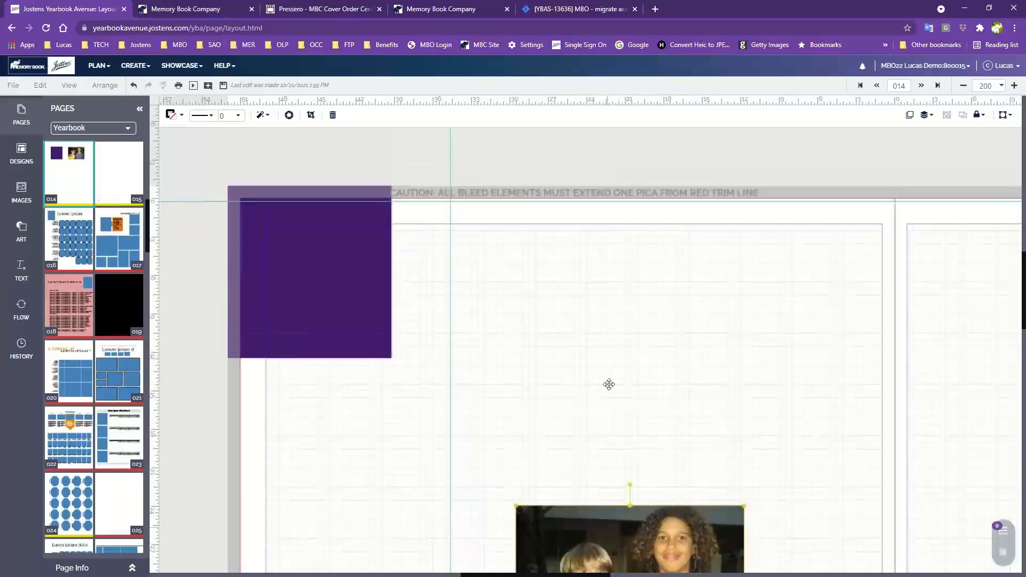
# - Move the photo back up page 14, then delete it with its frame and the purple square
pyautogui.moveTo(609, 385); pyautogui.dragTo(608, 251)
pyautogui.press('Delete')
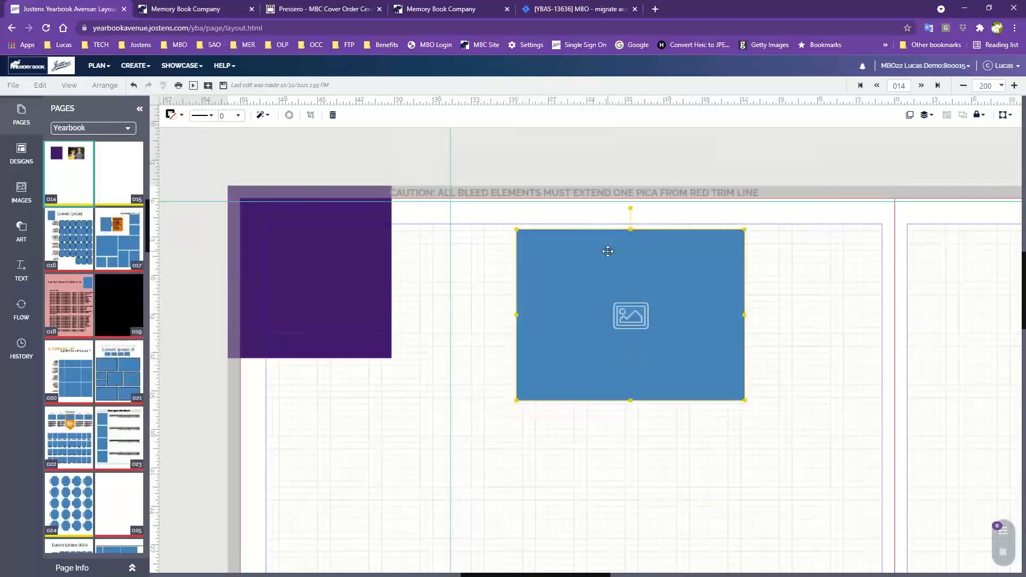
pyautogui.press('Delete')
pyautogui.click(334, 256)
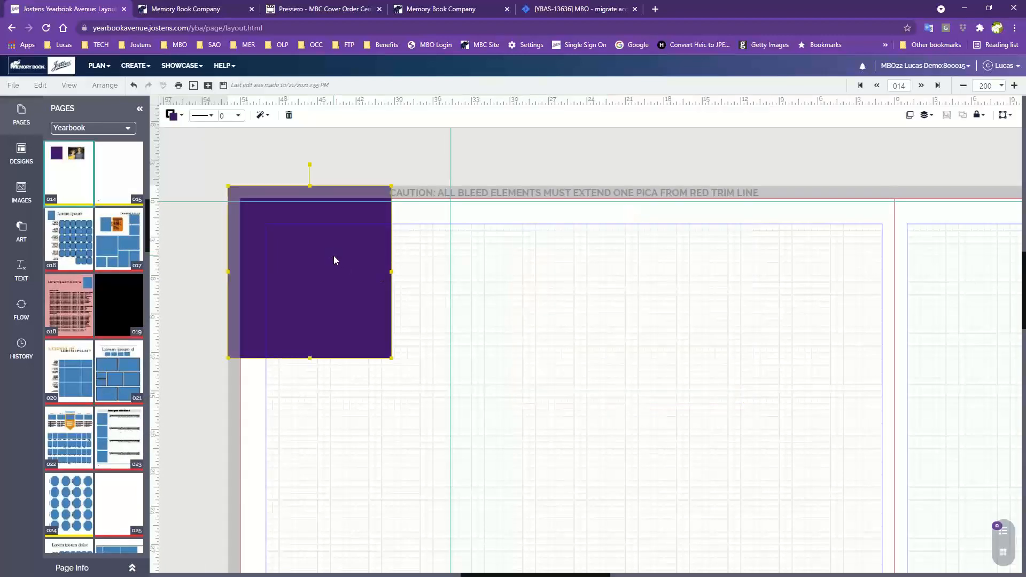
pyautogui.press('Delete')
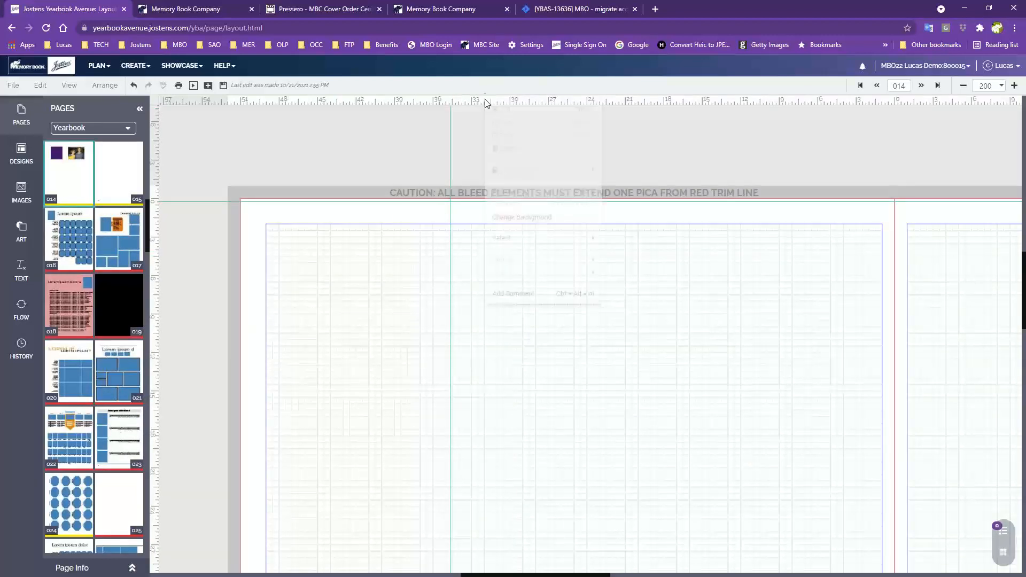
# - Remove the vertical guide and the horizontal guide from the spread by returning each to its ruler
pyautogui.rightClick(485, 99)
pyautogui.click(449, 291)
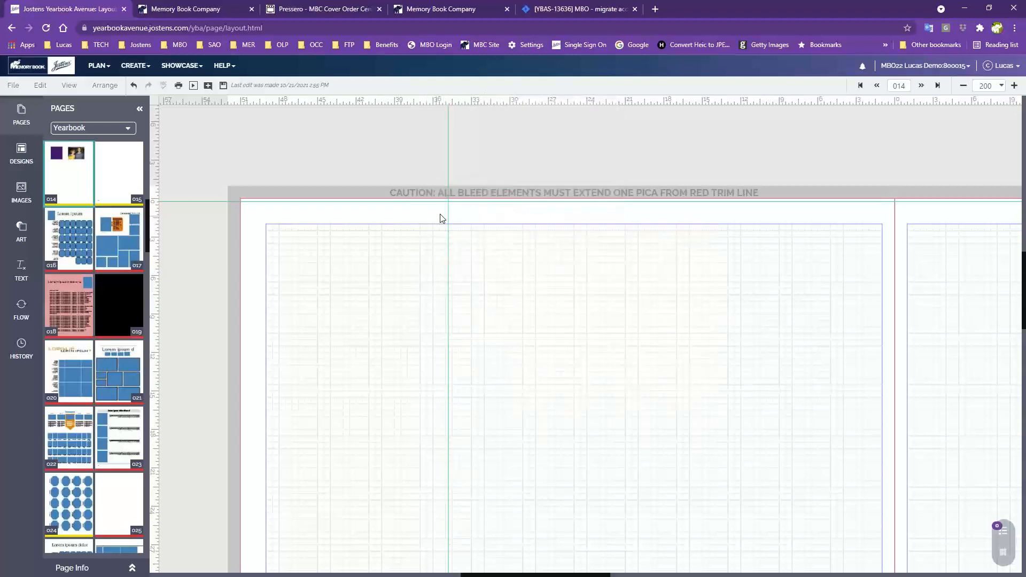
pyautogui.moveTo(447, 209); pyautogui.dragTo(153, 229)
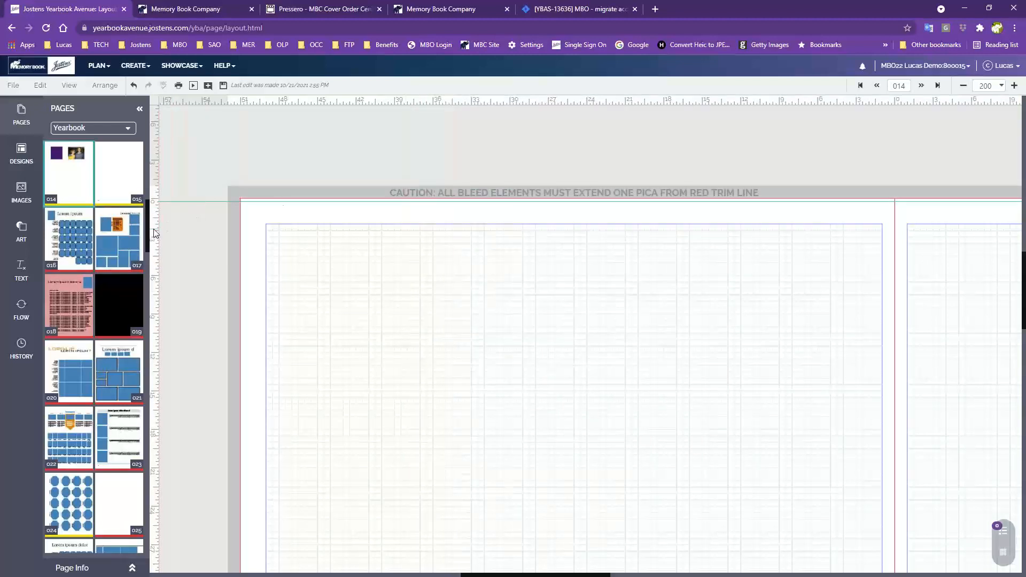
pyautogui.moveTo(222, 201); pyautogui.dragTo(257, 99)
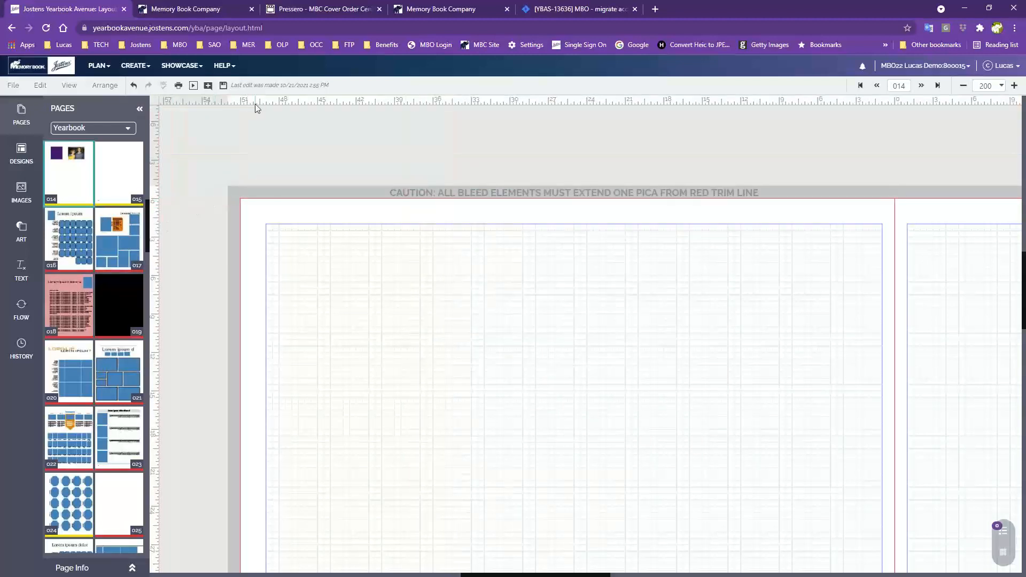
# - Set the page zoom to 150%, enlarge the browser display, and bring page 14 into view
pyautogui.scroll(-1, 501, 159)
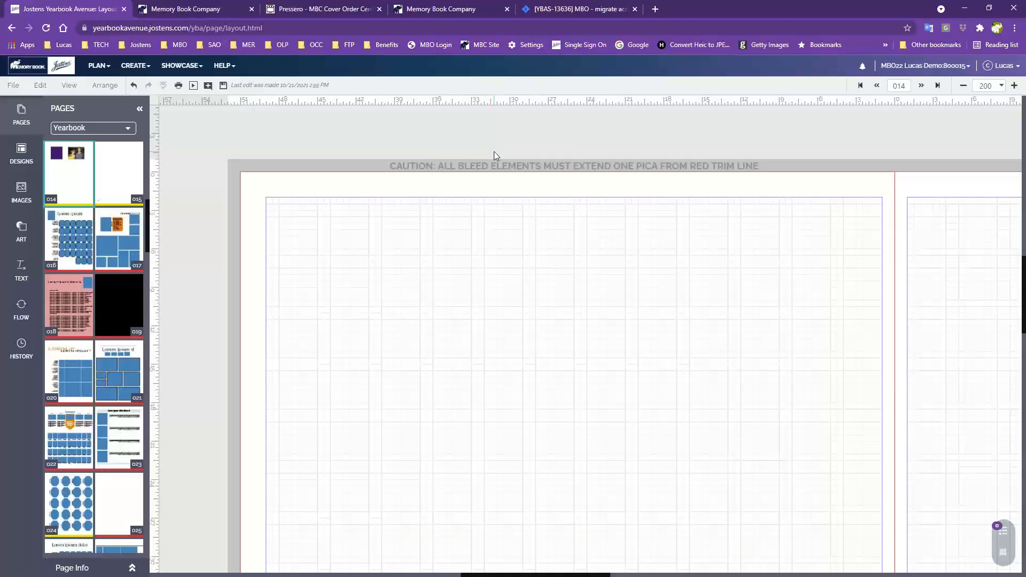
pyautogui.click(1015, 85)
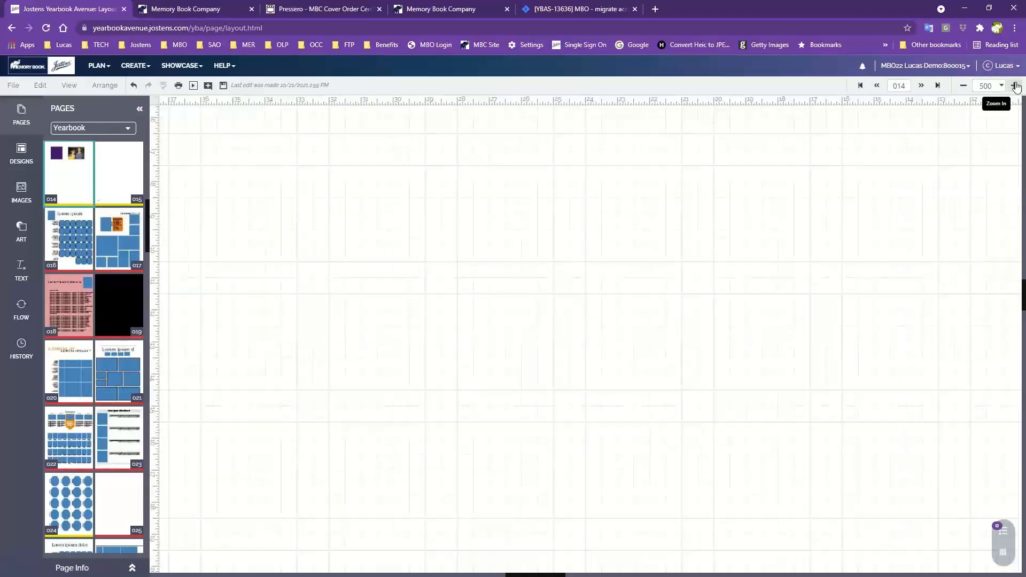
pyautogui.click(963, 86)
pyautogui.click(963, 86)
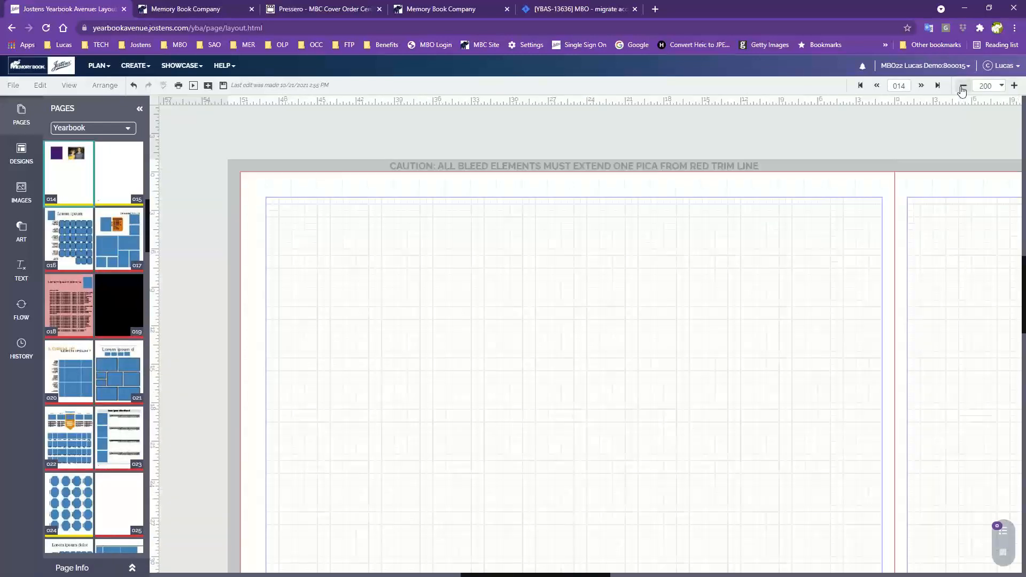
pyautogui.click(963, 86)
pyautogui.hotkey('ctrl', '+')
pyautogui.hotkey('ctrl', '+')
pyautogui.hotkey('ctrl', '+')
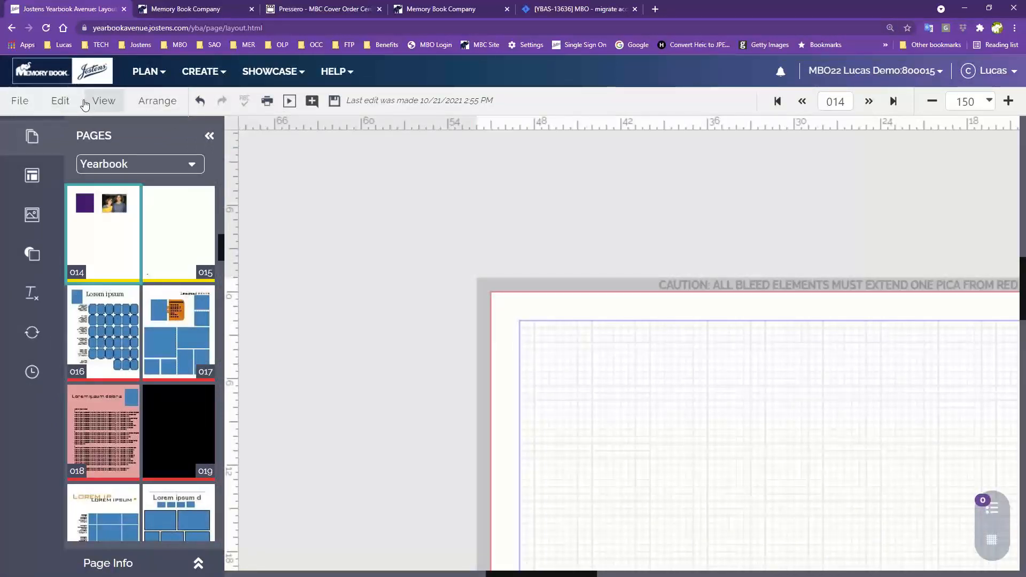
pyautogui.scroll(-1, 775, 423)
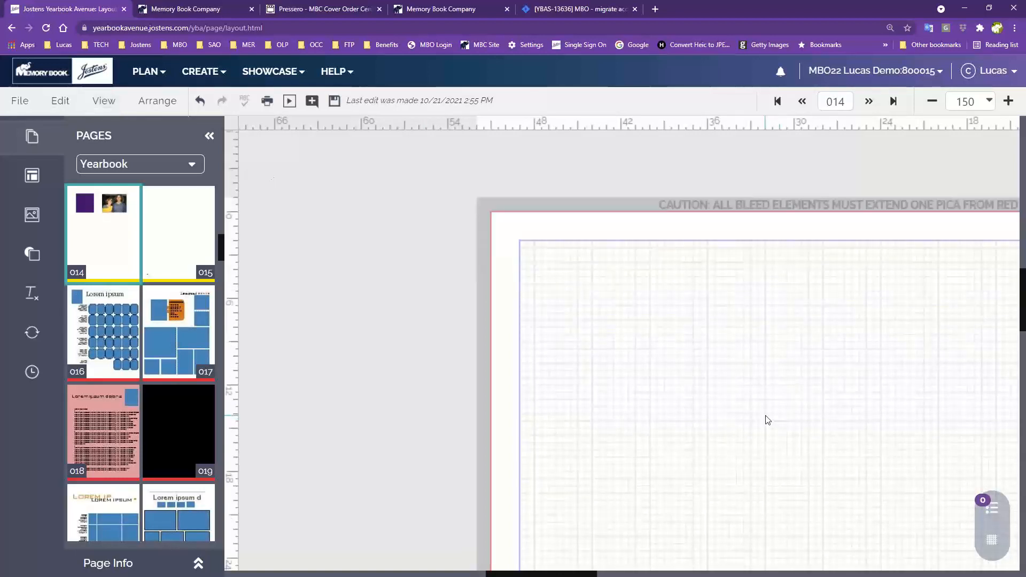
pyautogui.moveTo(735, 353); pyautogui.dragTo(536, 311)
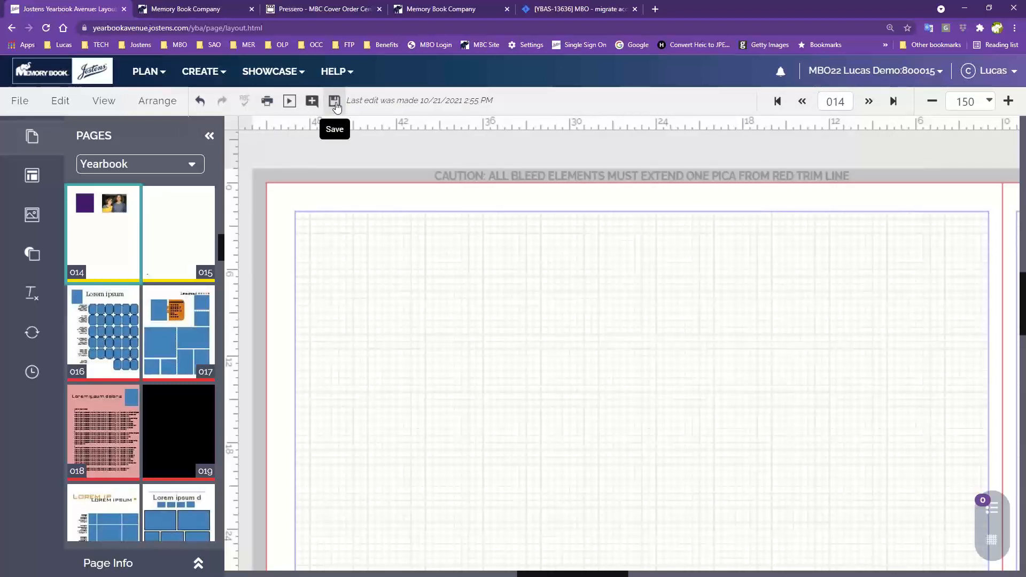
pyautogui.click(28, 108)
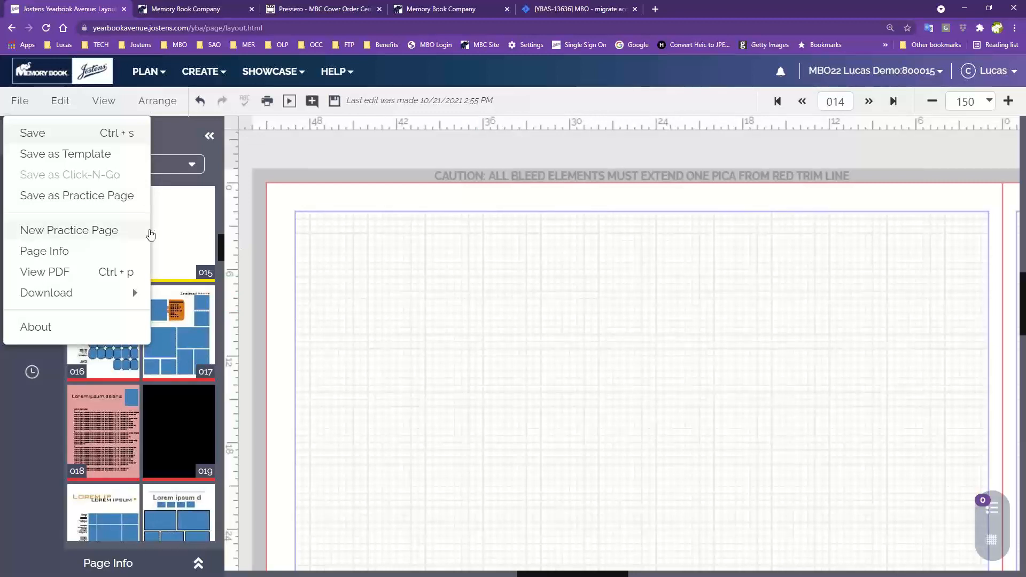
pyautogui.click(58, 105)
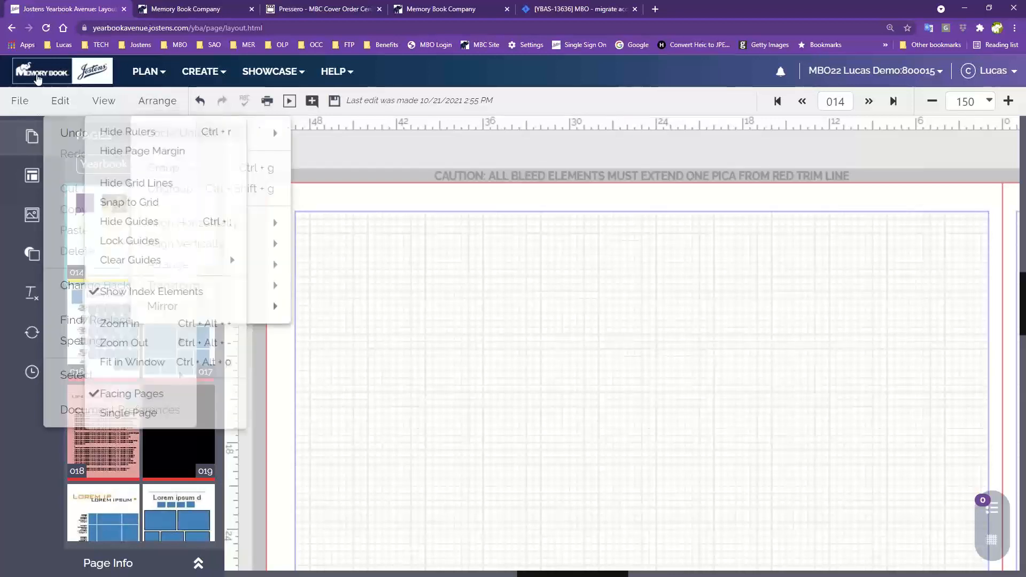
pyautogui.click(434, 304)
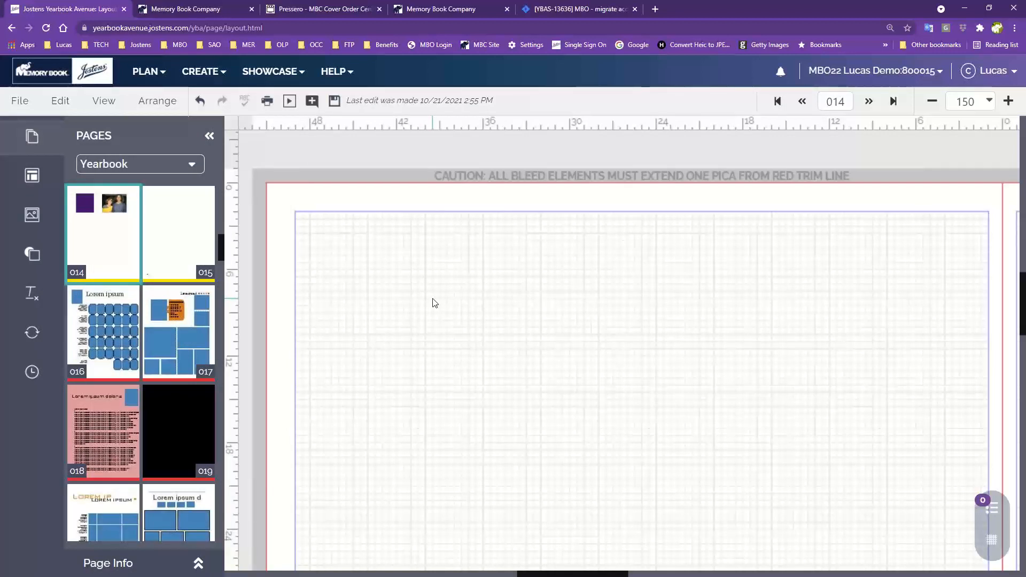
# - Open the Change Background settings, move the dialog over page 14, and close it without changing anything
pyautogui.click(61, 101)
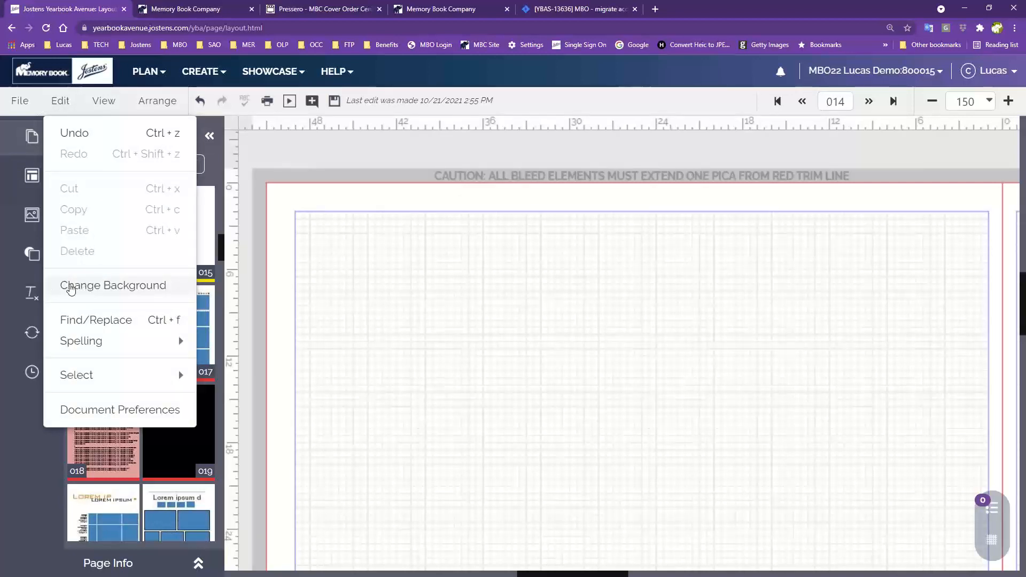
pyautogui.click(77, 288)
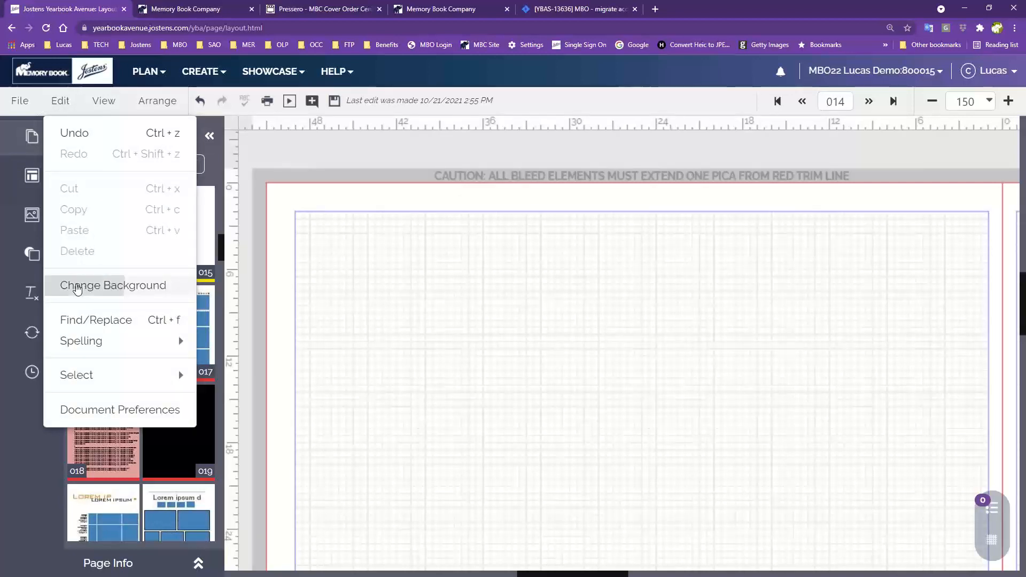
pyautogui.moveTo(843, 148); pyautogui.dragTo(915, 162)
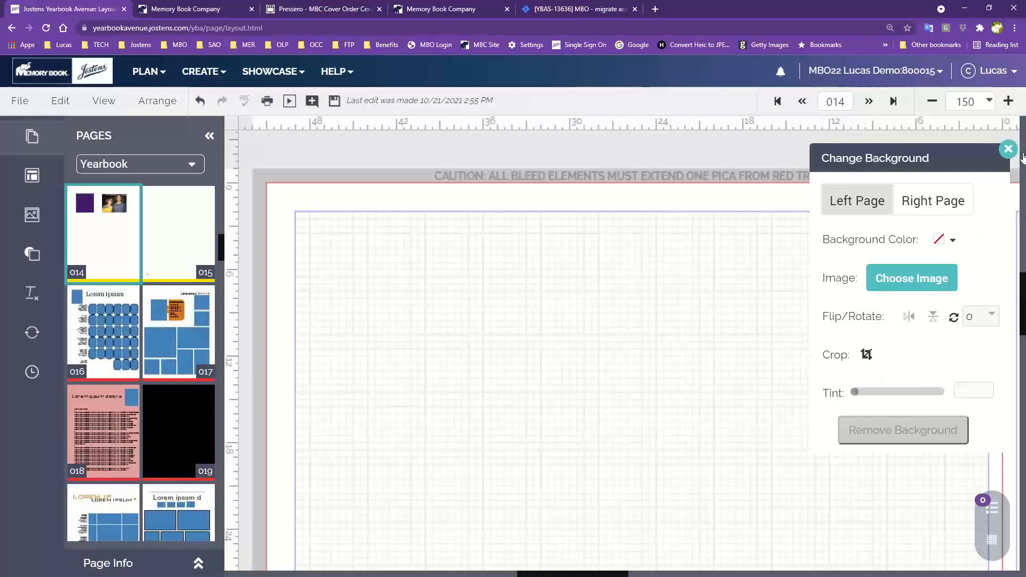
pyautogui.moveTo(954, 160); pyautogui.dragTo(652, 196)
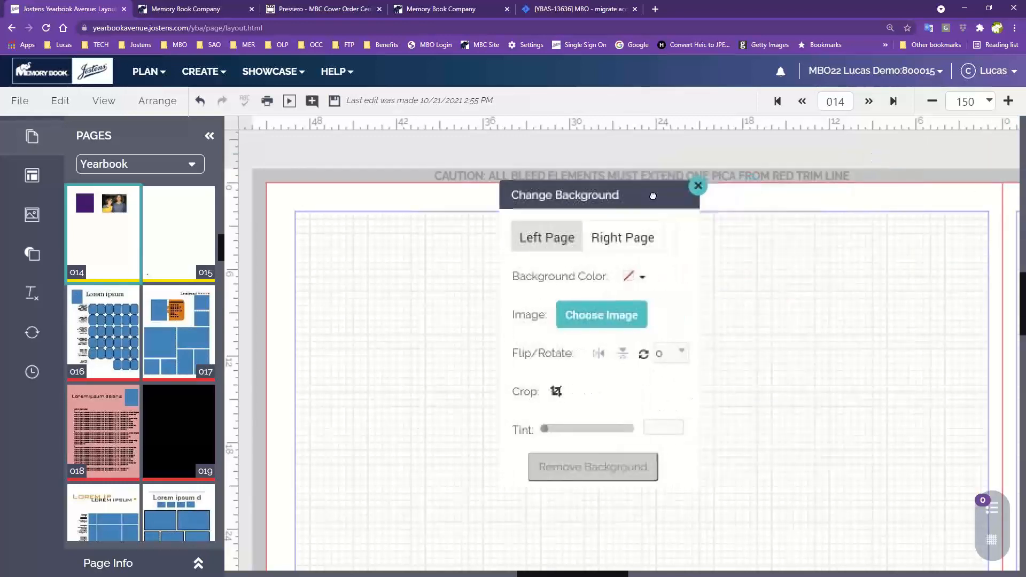
pyautogui.click(698, 186)
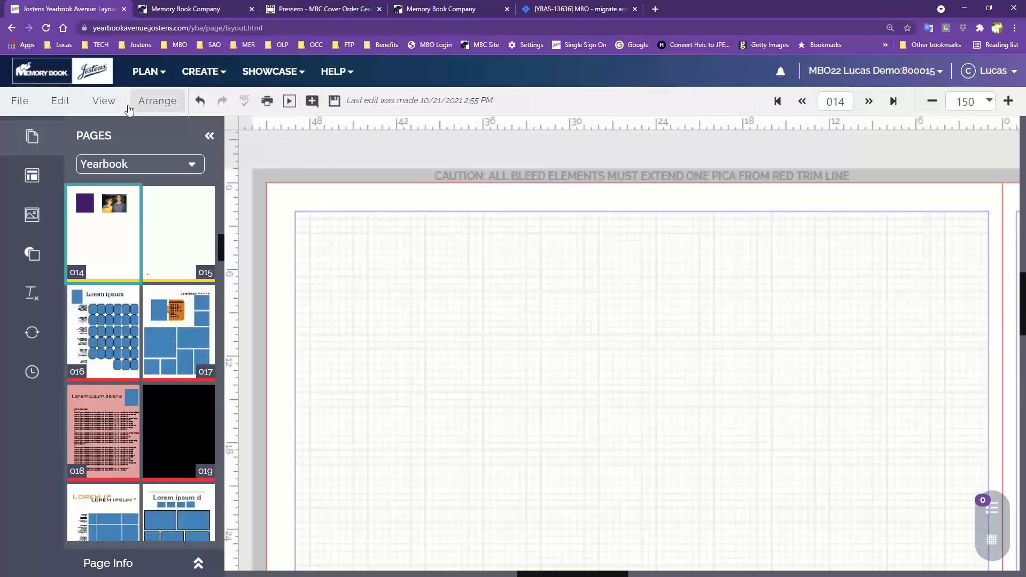
pyautogui.click(61, 101)
pyautogui.moveTo(104, 101)
pyautogui.moveTo(59, 103)
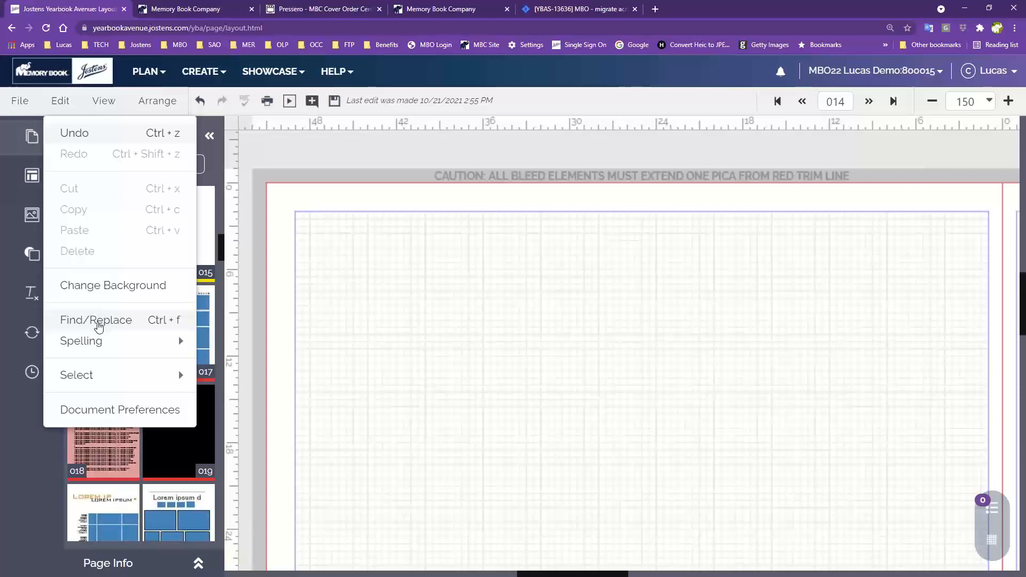
pyautogui.moveTo(110, 350)
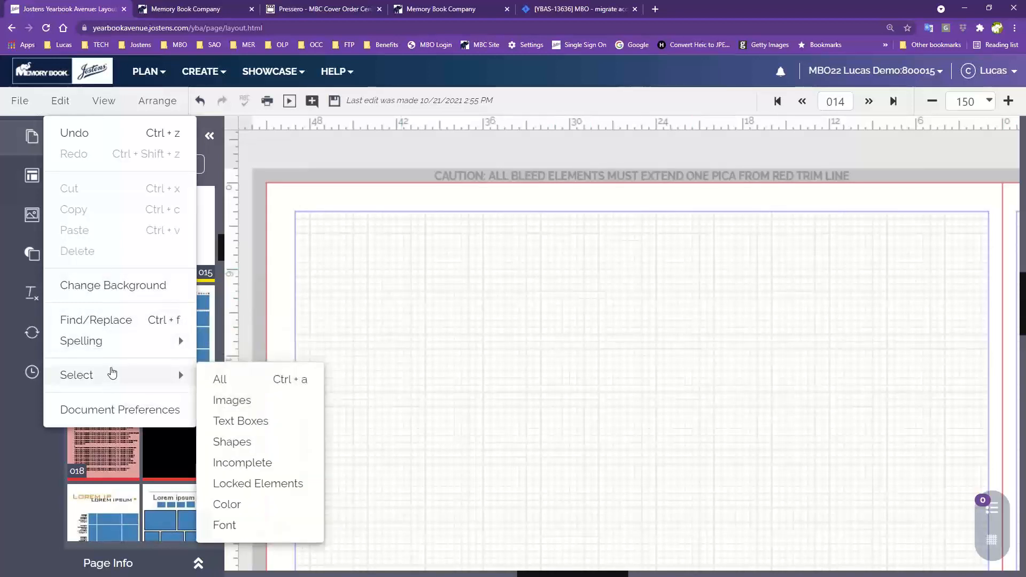
# - Hide and show the grid lines several times, leaving them shown
pyautogui.click(104, 103)
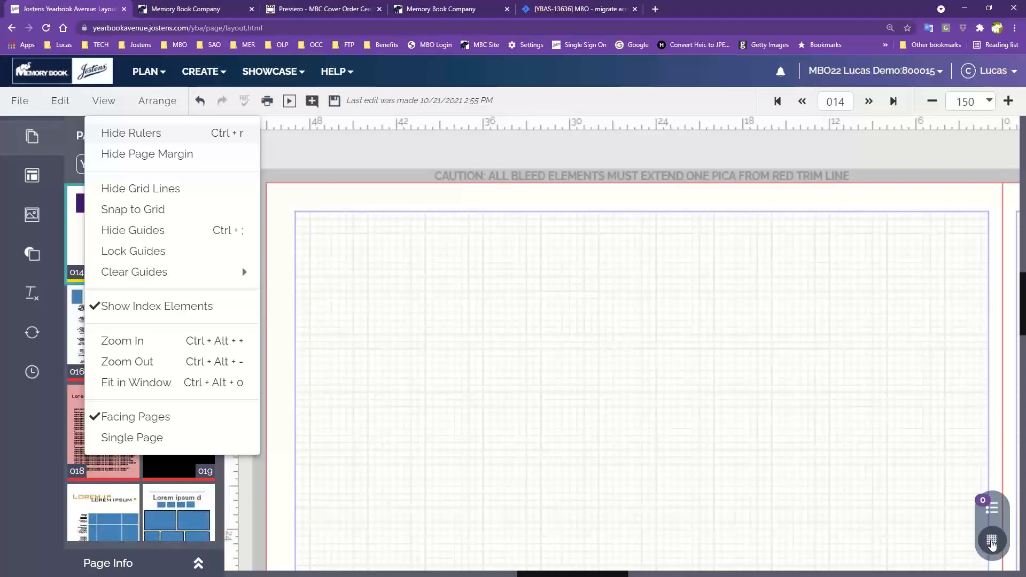
pyautogui.click(992, 544)
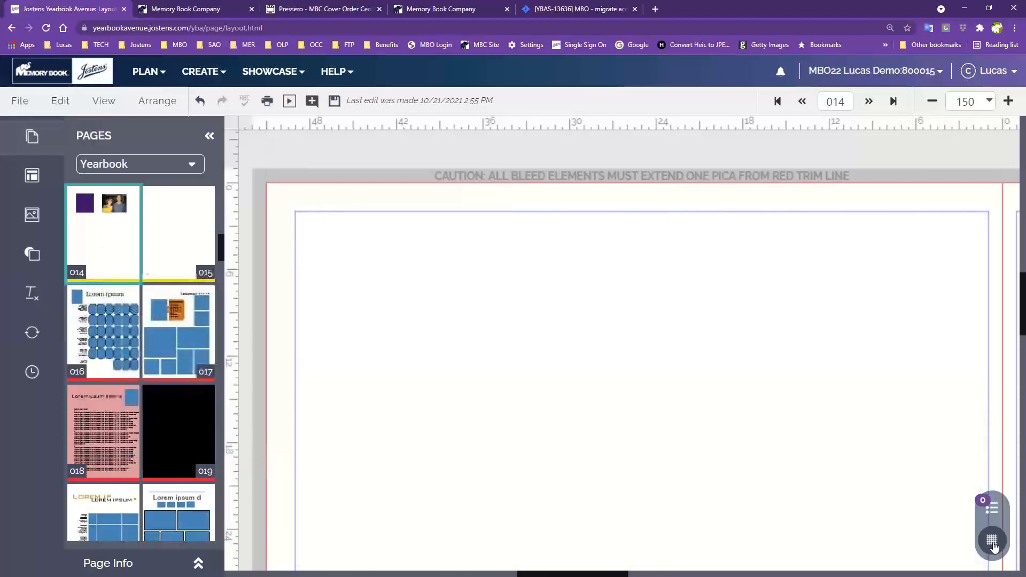
pyautogui.click(993, 544)
pyautogui.click(993, 544)
pyautogui.click(993, 544)
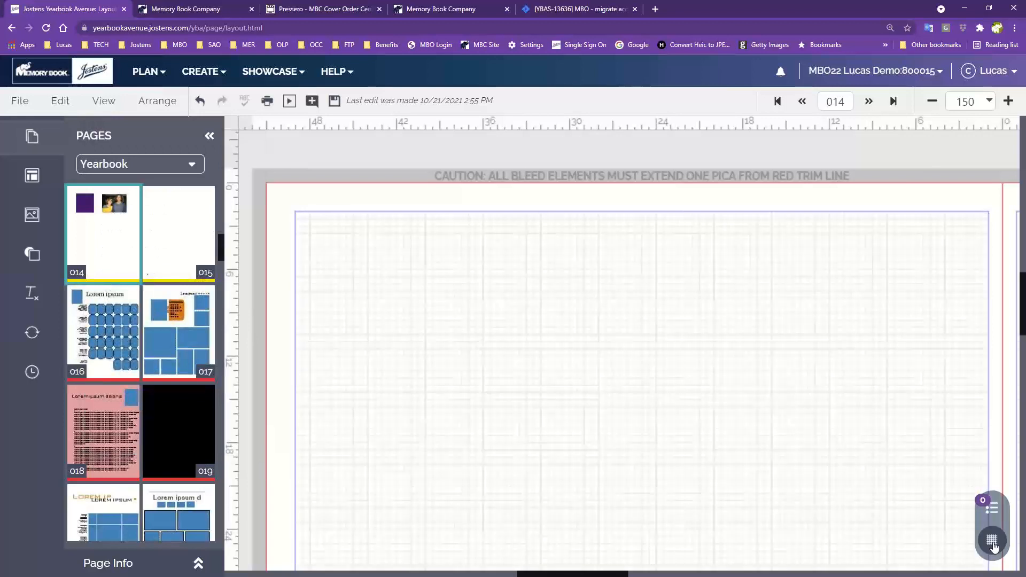
pyautogui.click(992, 545)
pyautogui.click(993, 544)
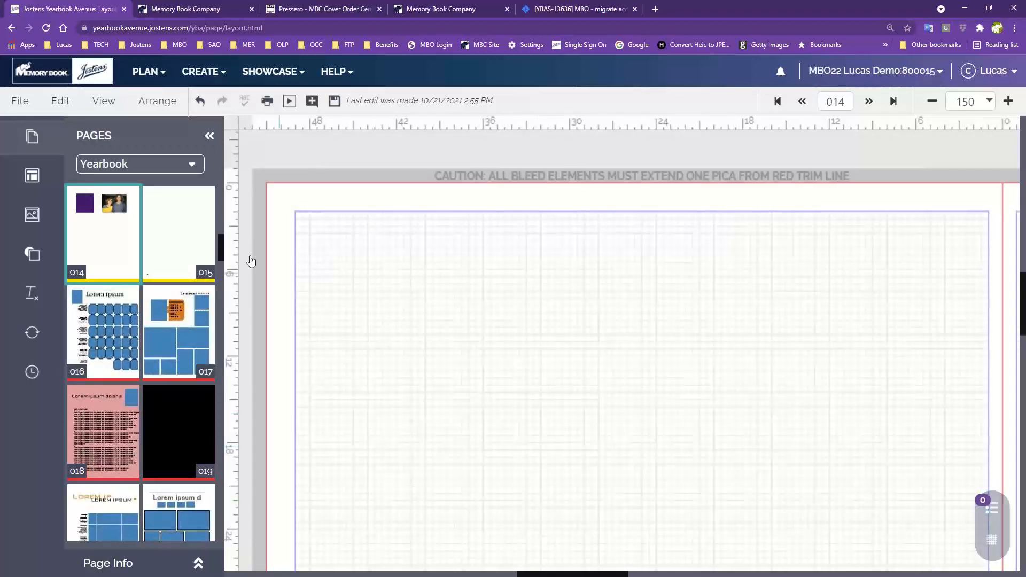
# - Add a horizontal and a vertical guide on page 14, each about 8 picas in from the top and outer trim lines
pyautogui.click(105, 101)
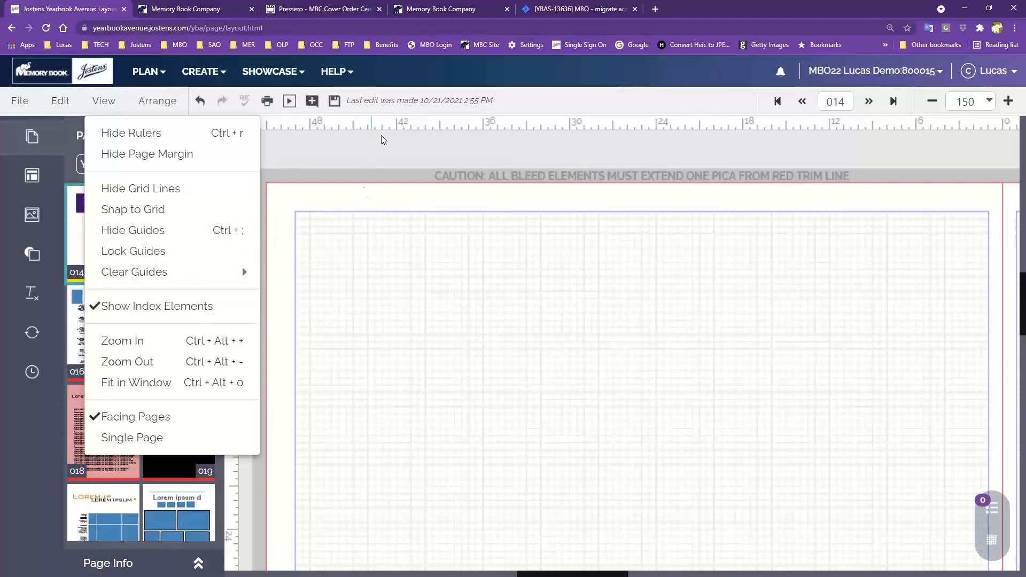
pyautogui.click(386, 200)
pyautogui.moveTo(385, 200); pyautogui.dragTo(384, 297)
pyautogui.moveTo(232, 270); pyautogui.dragTo(376, 289)
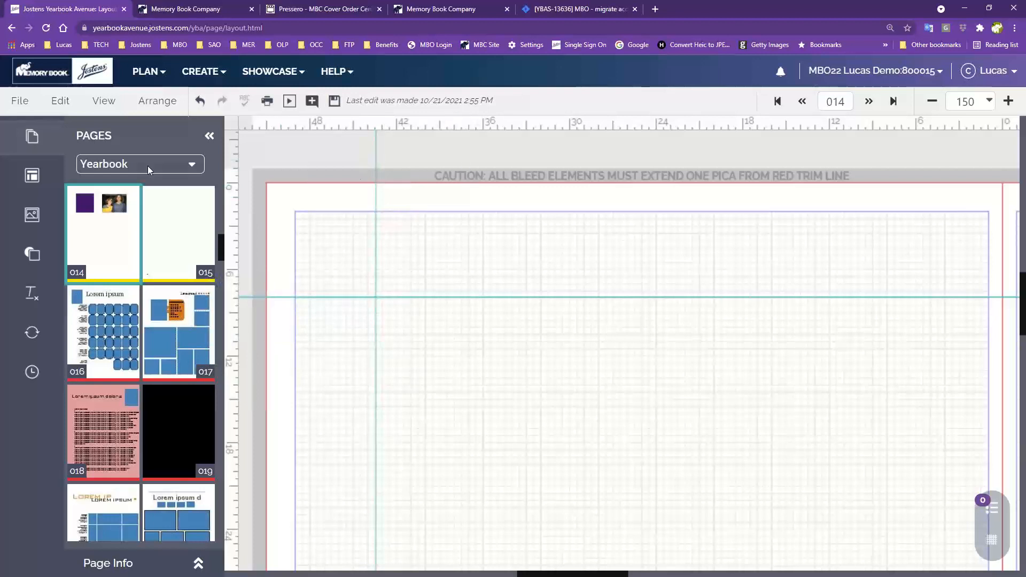
# - Clear all guides from the spread
pyautogui.click(97, 103)
pyautogui.moveTo(136, 272)
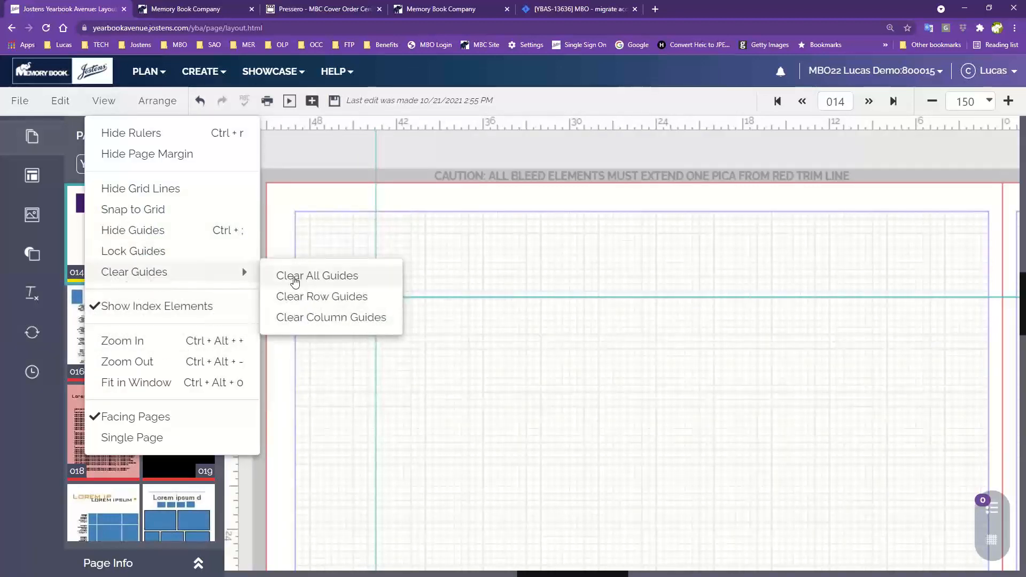
pyautogui.click(294, 277)
# - Fit the whole spread in the window, then try closer and wider zoom levels, ending at 75%
pyautogui.click(113, 107)
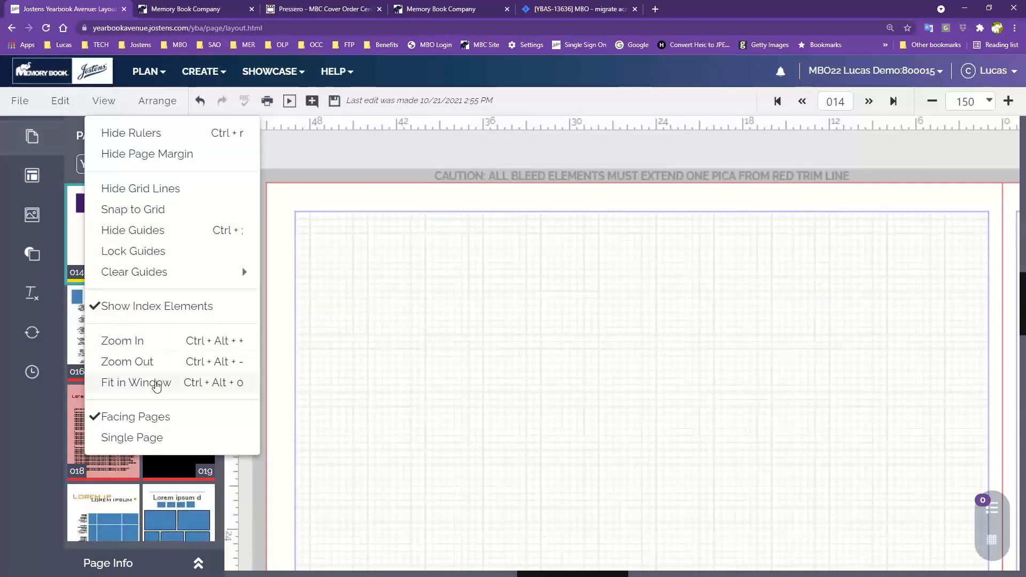
pyautogui.click(155, 385)
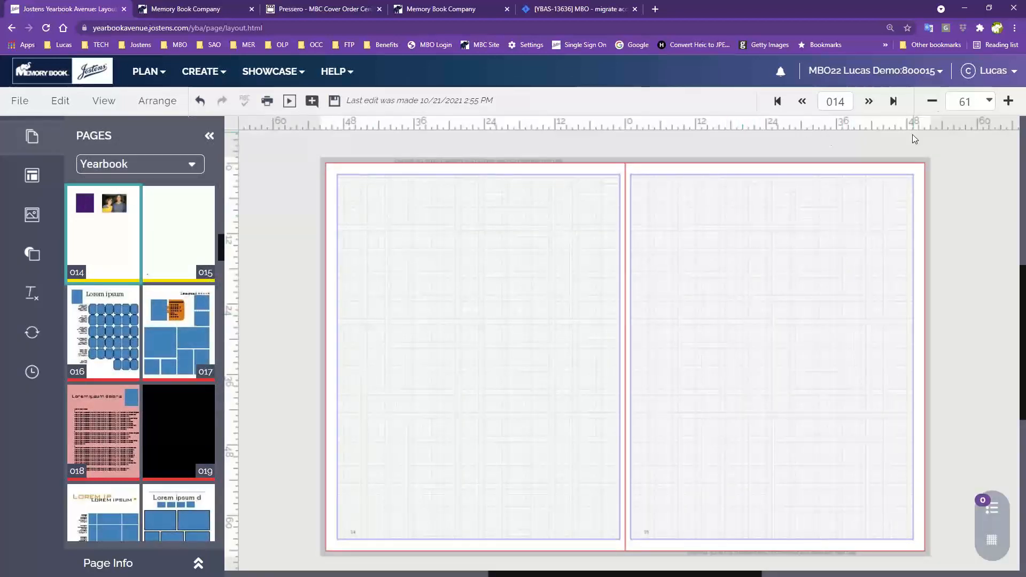
pyautogui.click(991, 102)
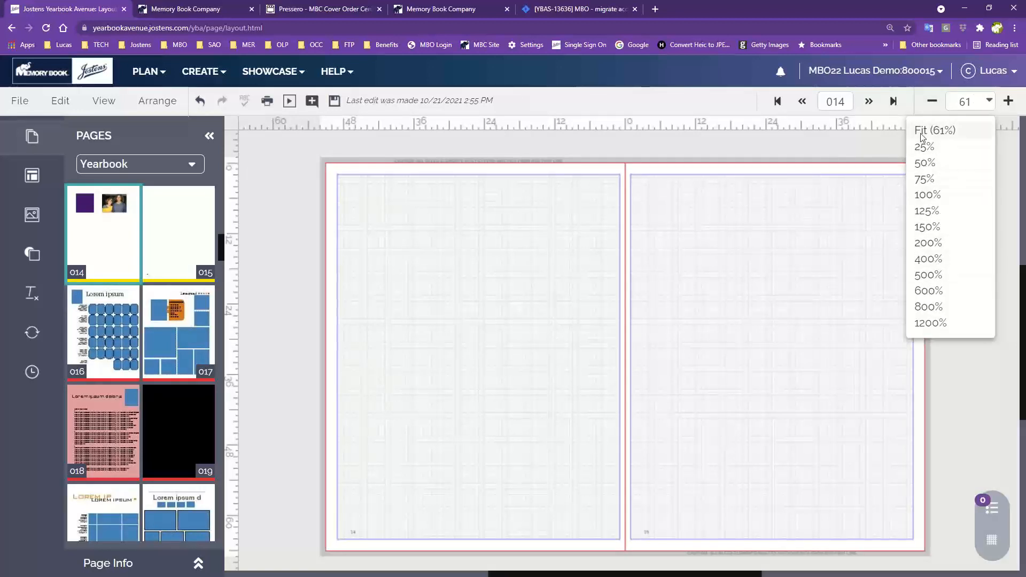
pyautogui.click(1009, 102)
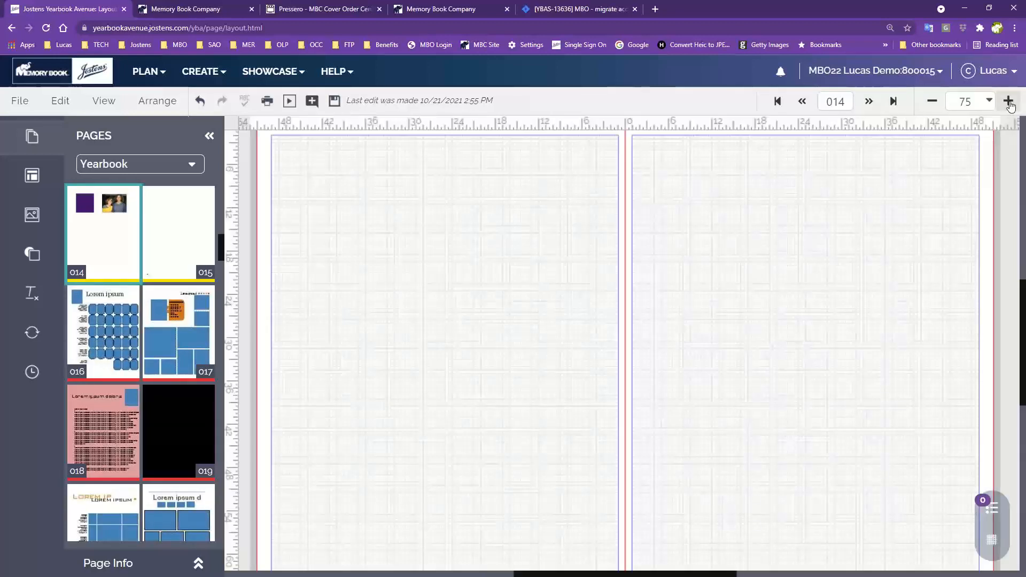
pyautogui.click(1009, 103)
pyautogui.click(1009, 102)
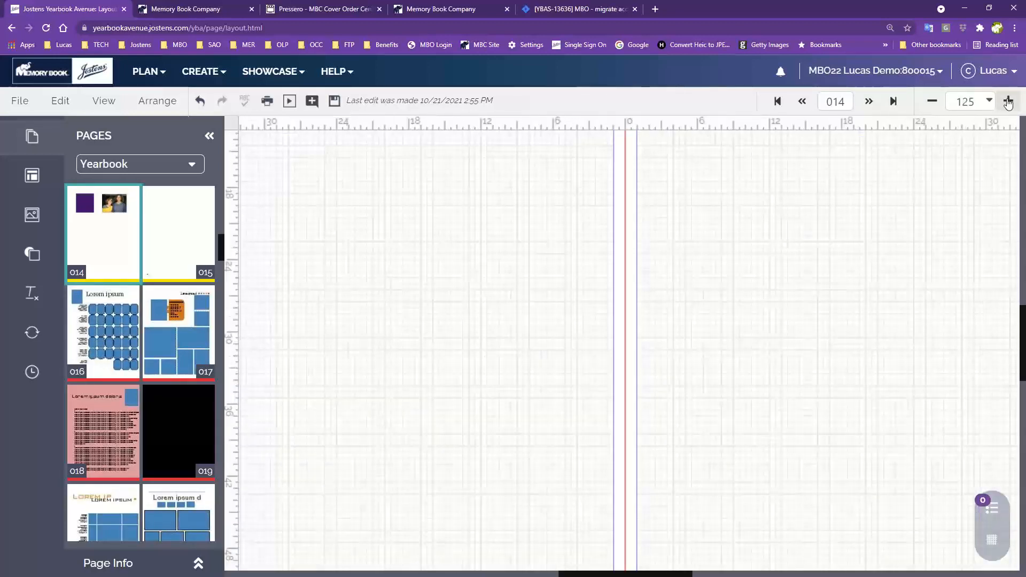
pyautogui.click(932, 102)
pyautogui.click(933, 101)
pyautogui.click(932, 102)
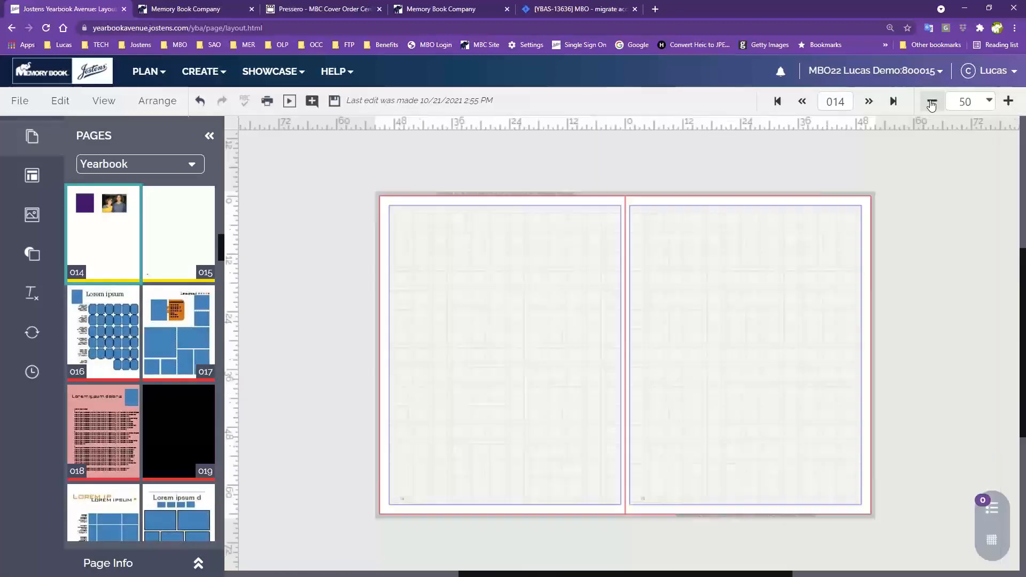
pyautogui.click(1008, 101)
# - Switch from facing pages to the single-page view of page 14, saving the pending changes
pyautogui.click(104, 100)
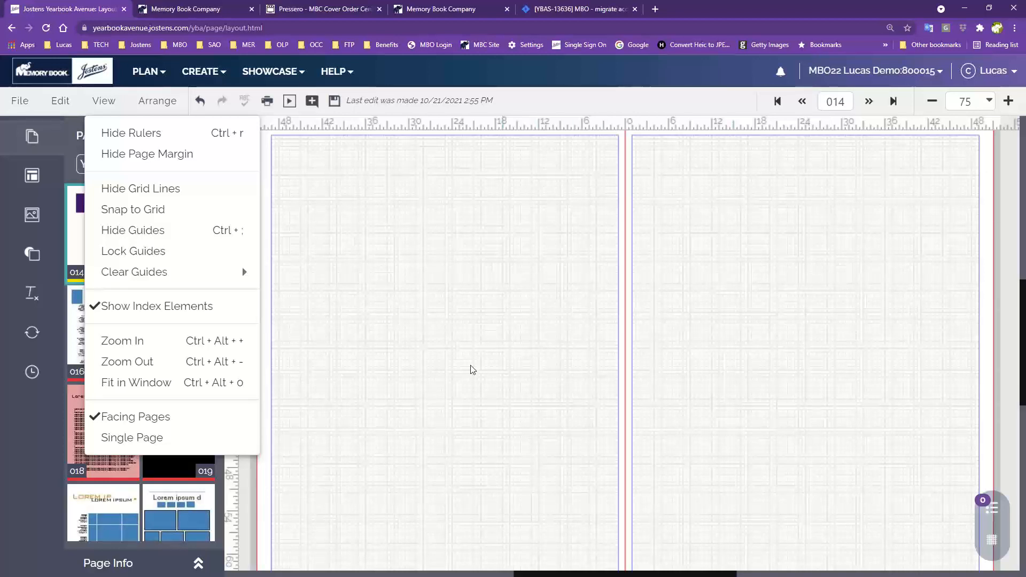
pyautogui.click(114, 440)
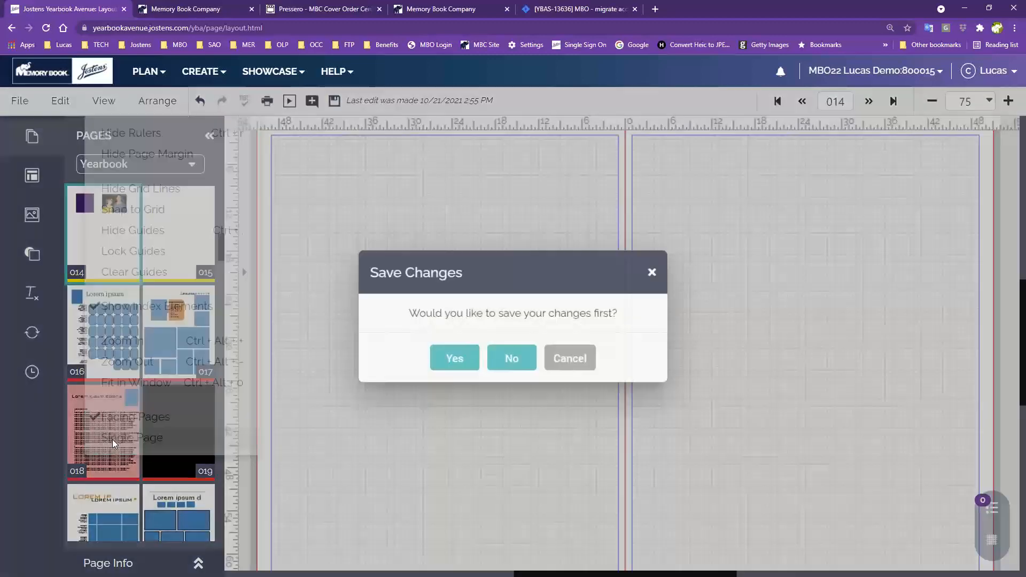
pyautogui.click(461, 360)
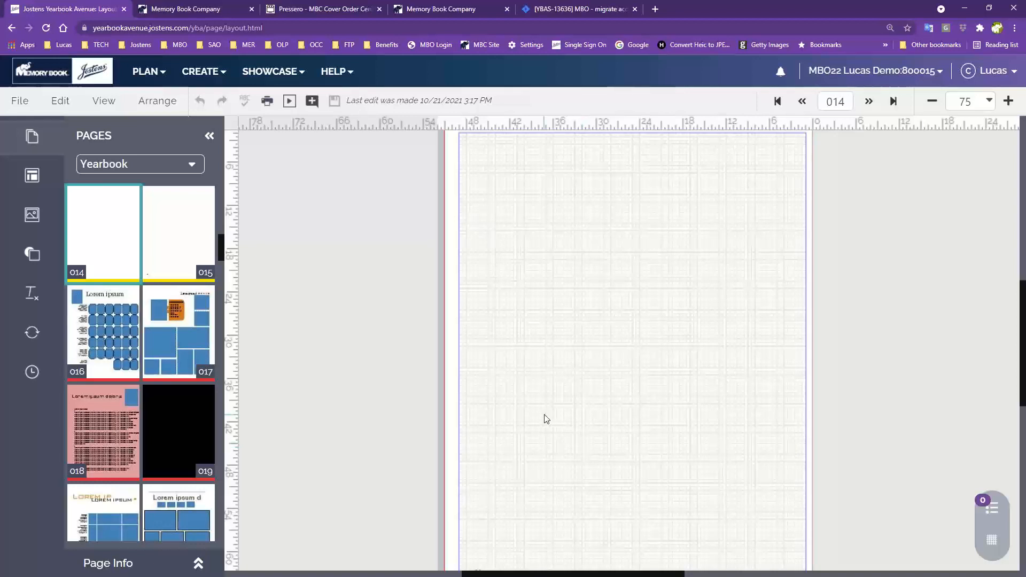
pyautogui.click(95, 98)
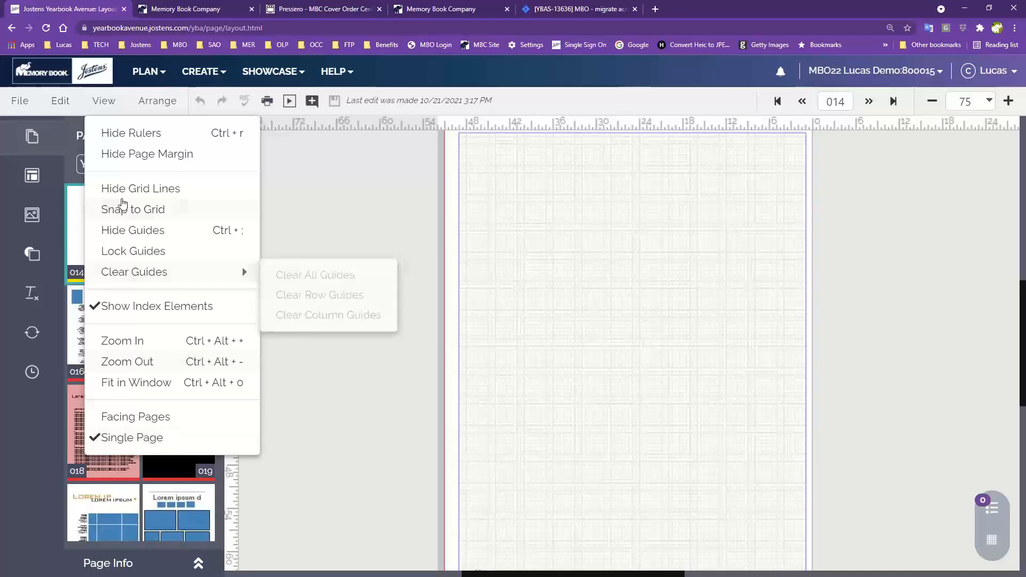
pyautogui.click(157, 114)
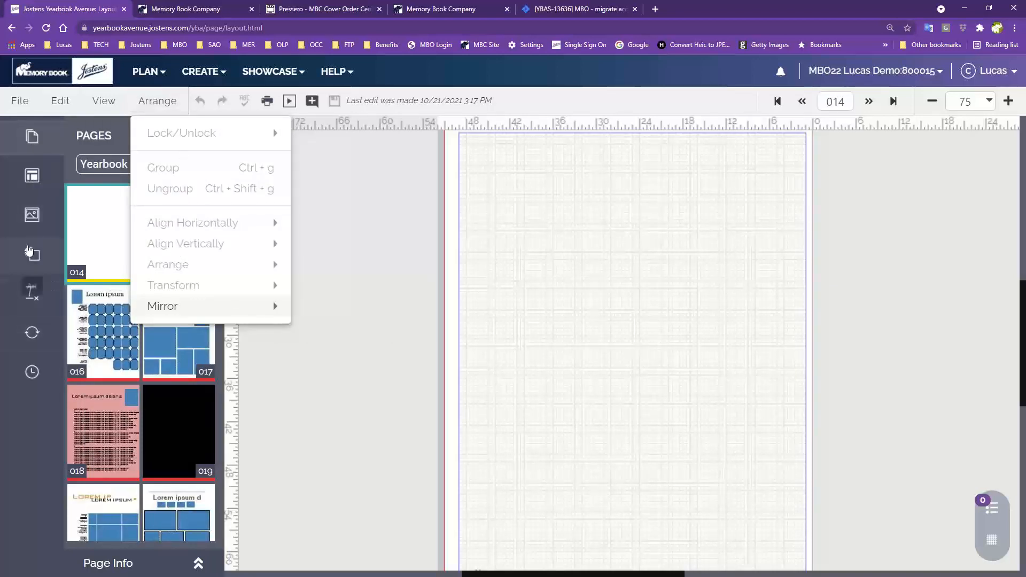
# - Add a square shape to the upper part of page 14, fill it with the Earthwise purple and shift it slightly inward
pyautogui.click(29, 252)
pyautogui.click(99, 321)
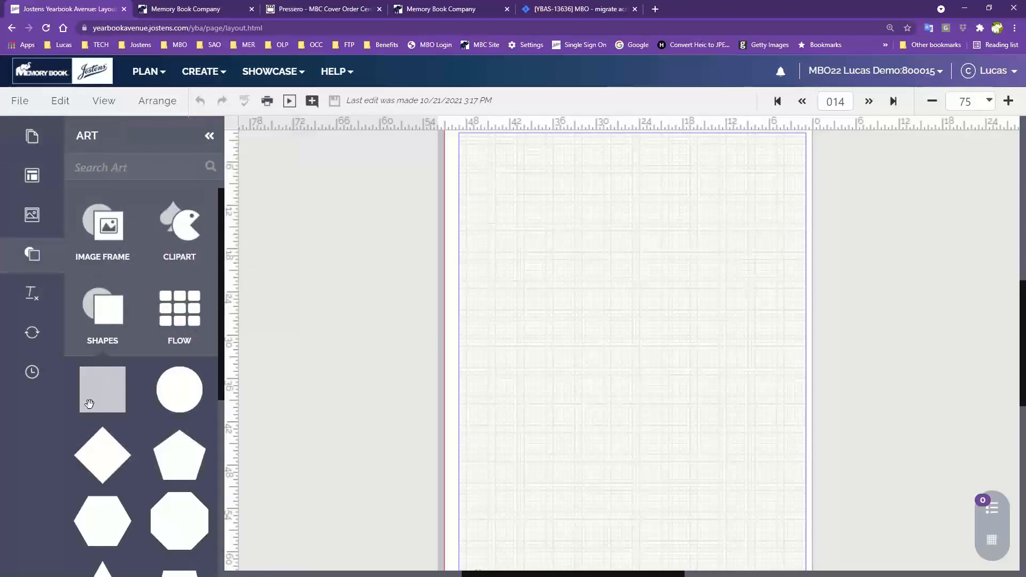
pyautogui.moveTo(90, 404); pyautogui.dragTo(519, 243)
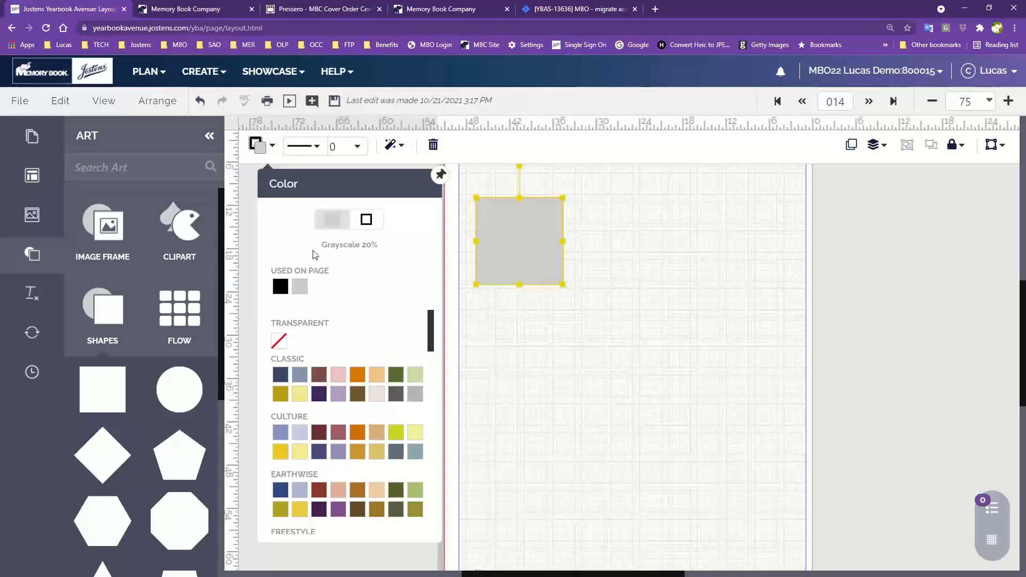
pyautogui.click(257, 146)
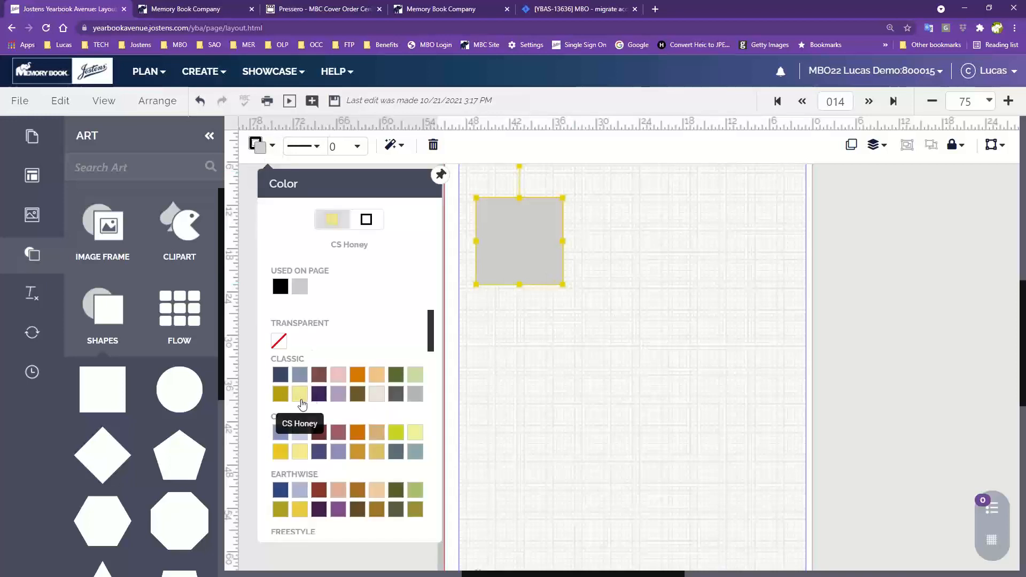
pyautogui.click(338, 509)
pyautogui.moveTo(509, 234); pyautogui.dragTo(529, 252)
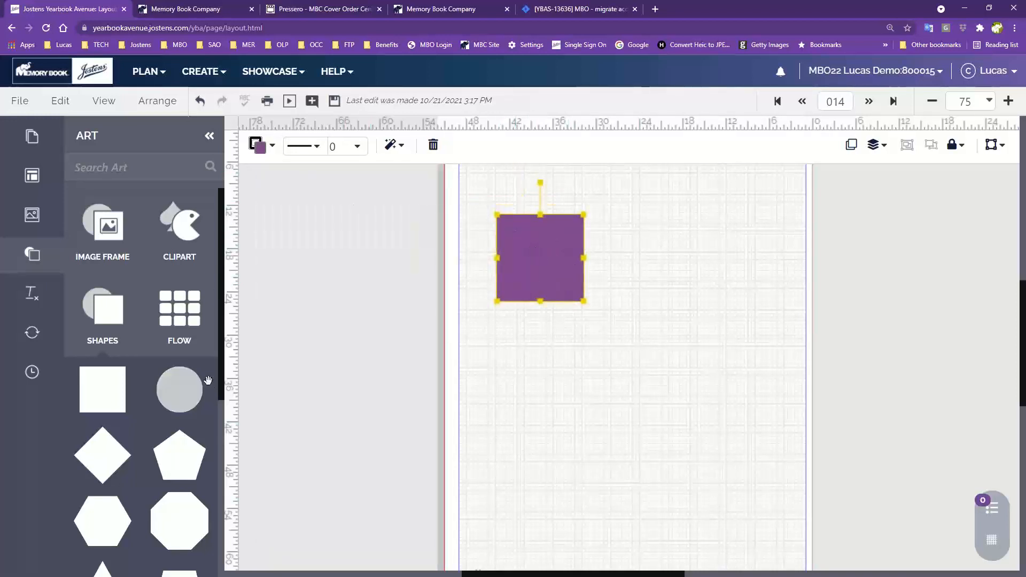
# - Add two more squares to page 14, placing one beside the purple square and the other near the opposite margin
pyautogui.click(103, 389)
pyautogui.moveTo(478, 218); pyautogui.dragTo(723, 289)
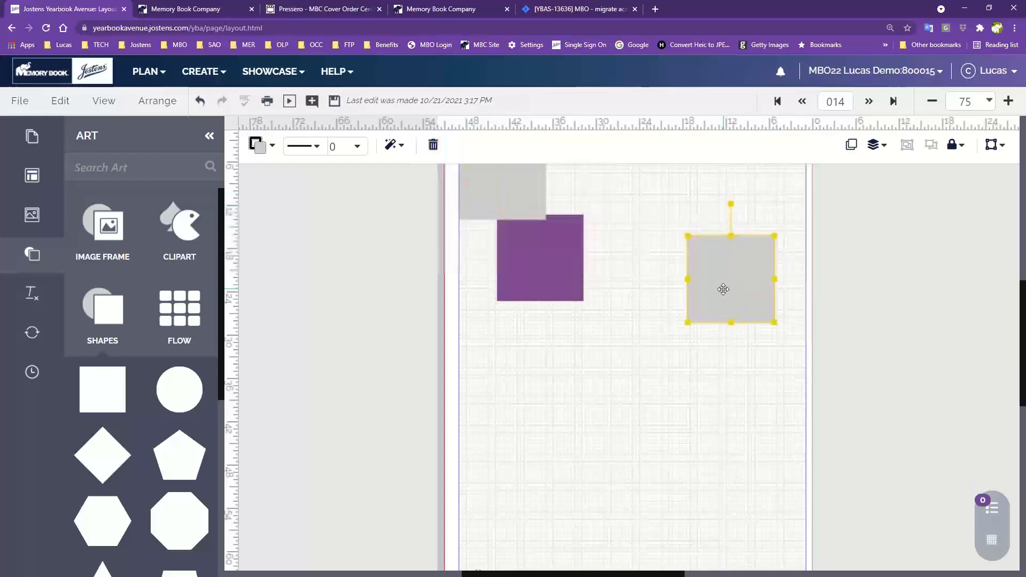
pyautogui.moveTo(525, 199); pyautogui.dragTo(649, 314)
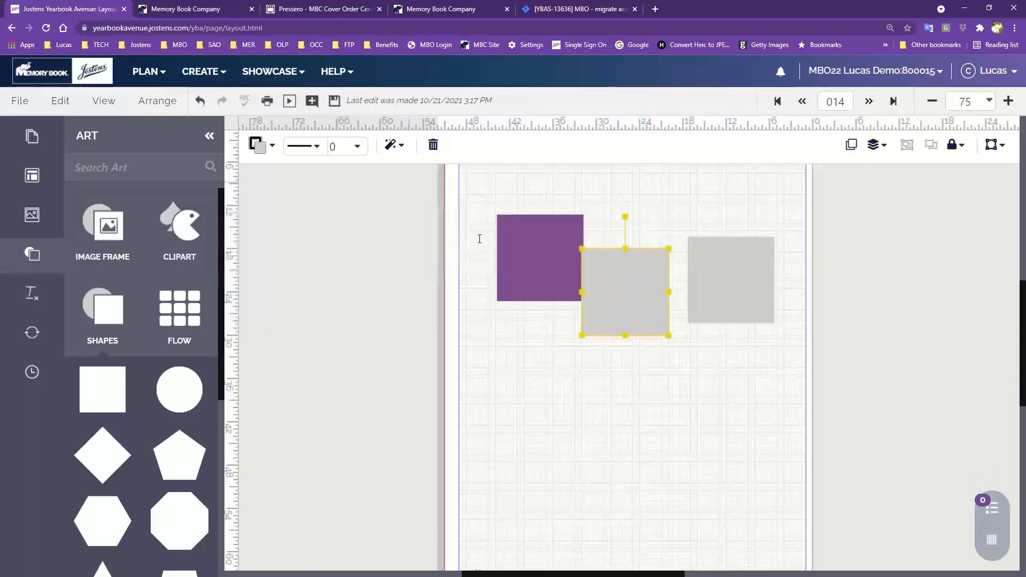
# - Fill the middle square with the Classic reddish brown and the outer grey square with the Classic mustard colour
pyautogui.click(258, 145)
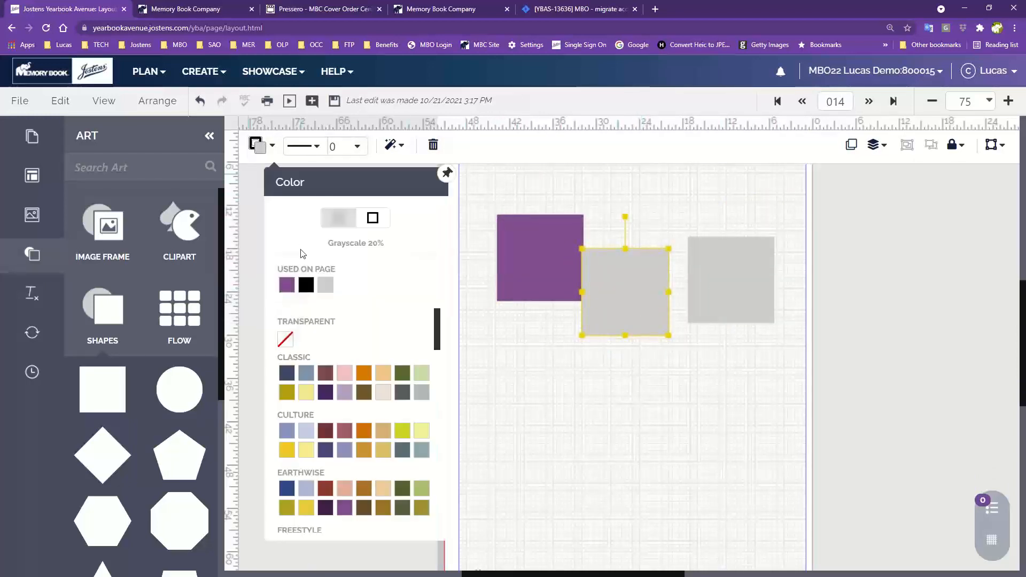
pyautogui.click(325, 372)
pyautogui.click(722, 287)
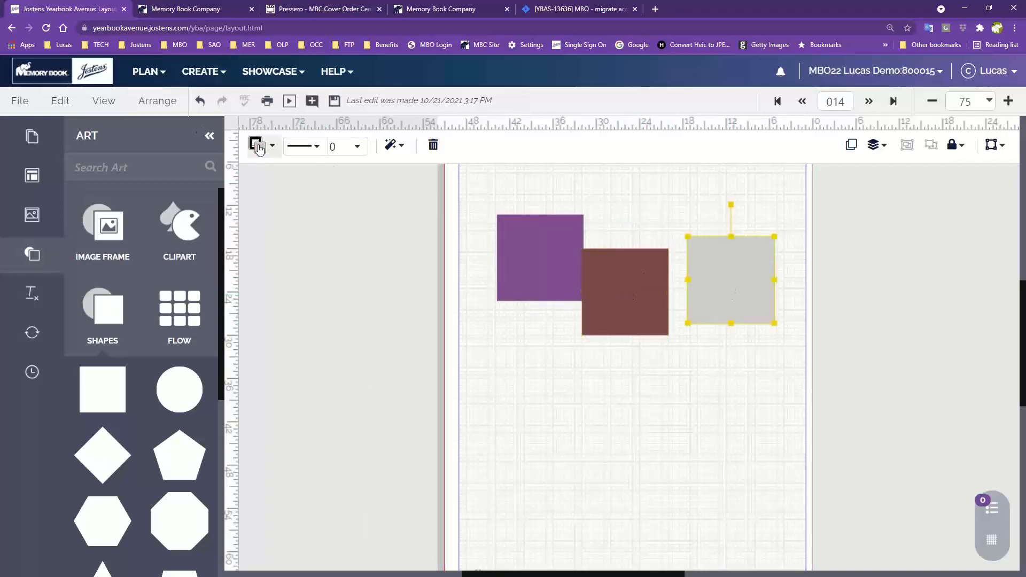
pyautogui.click(258, 145)
pyautogui.click(281, 395)
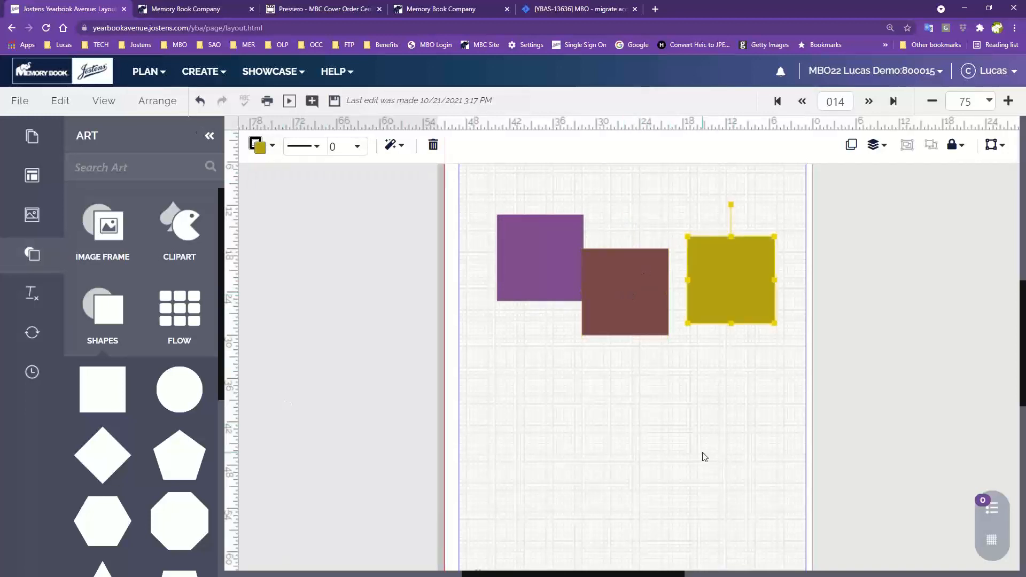
pyautogui.click(703, 456)
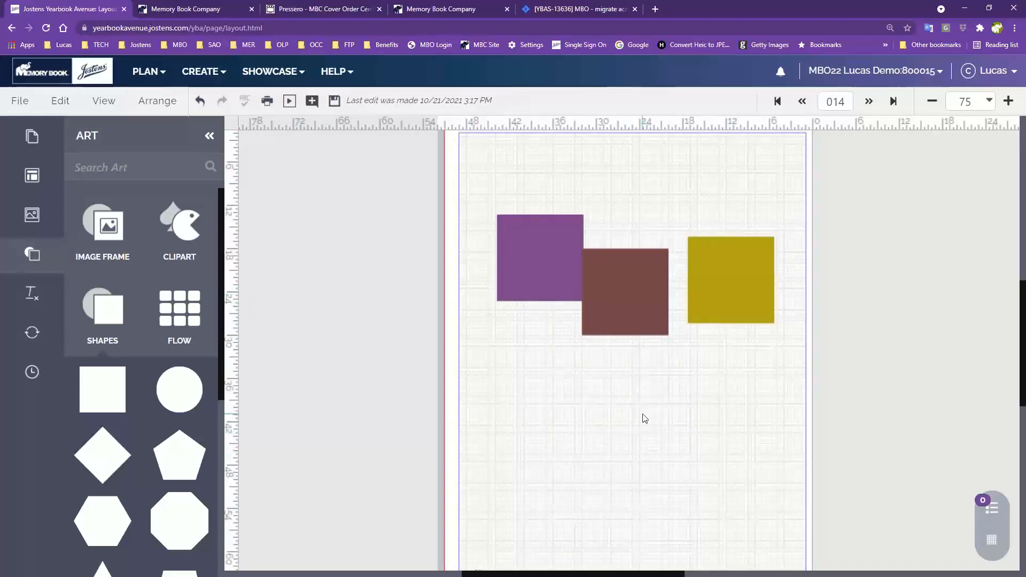
# - Look at the Lock/Unlock arrange options with nothing selected and with the purple square selected
pyautogui.click(157, 100)
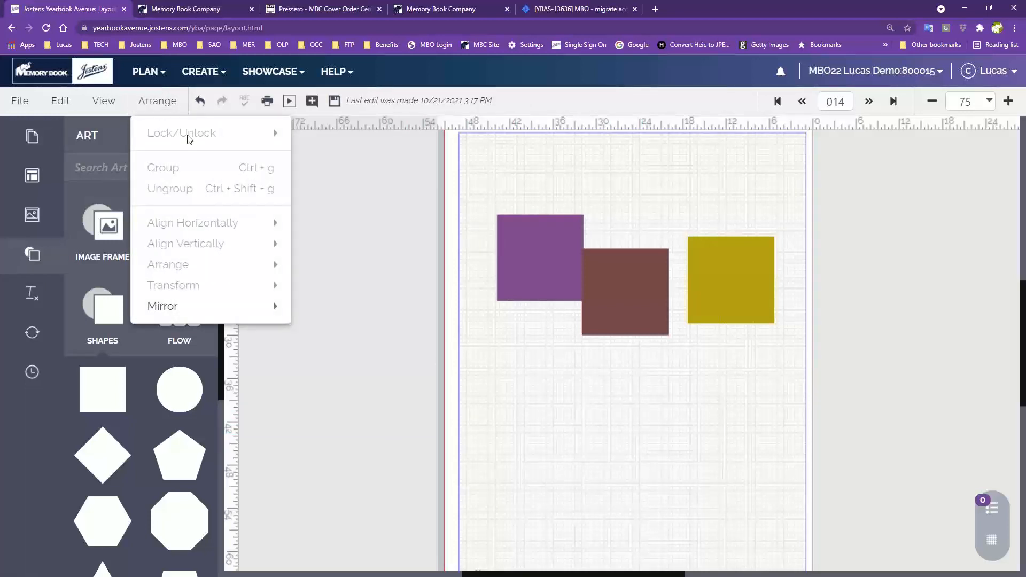
pyautogui.click(538, 176)
pyautogui.click(533, 279)
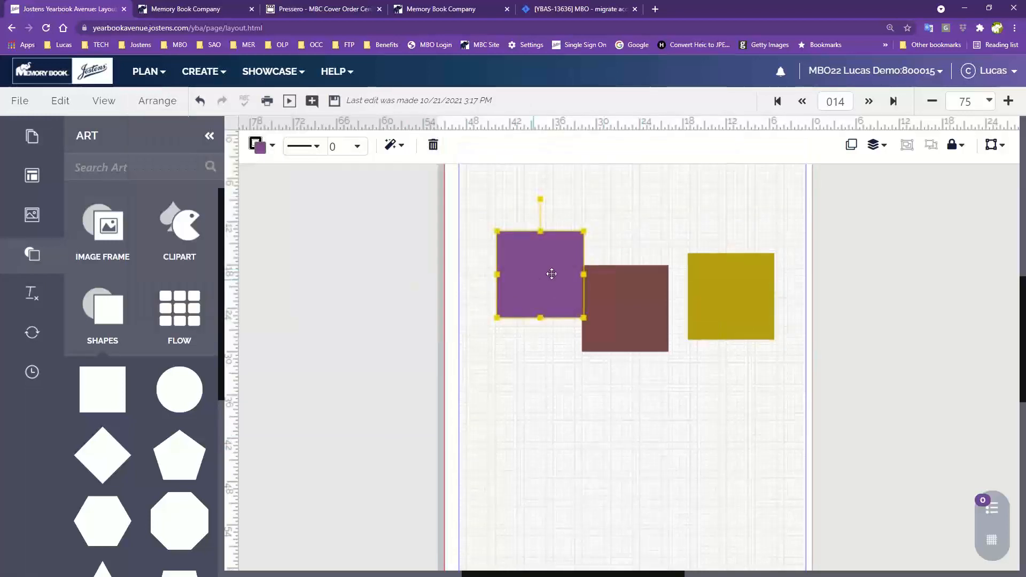
pyautogui.click(157, 101)
pyautogui.moveTo(256, 134)
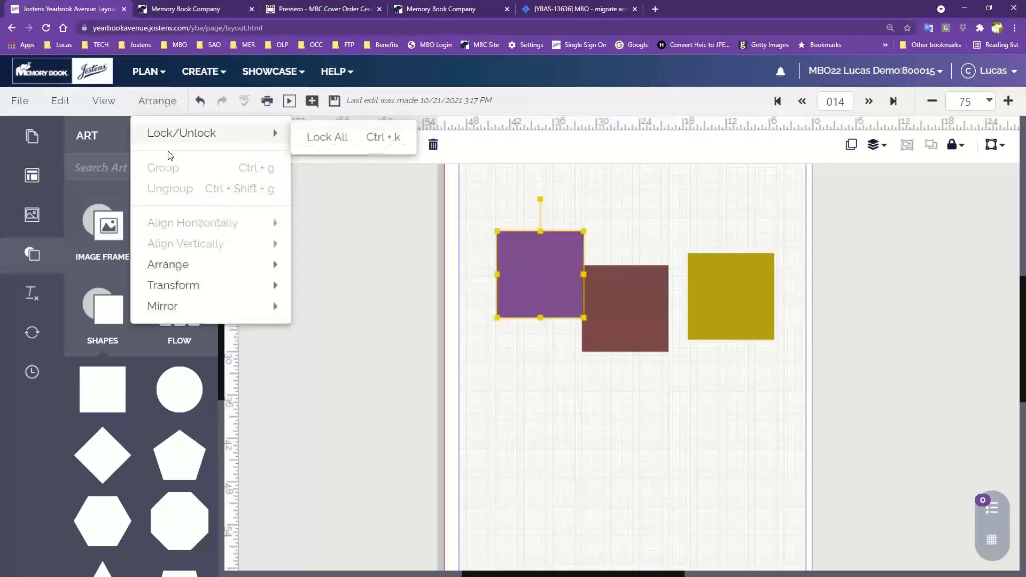
pyautogui.click(627, 222)
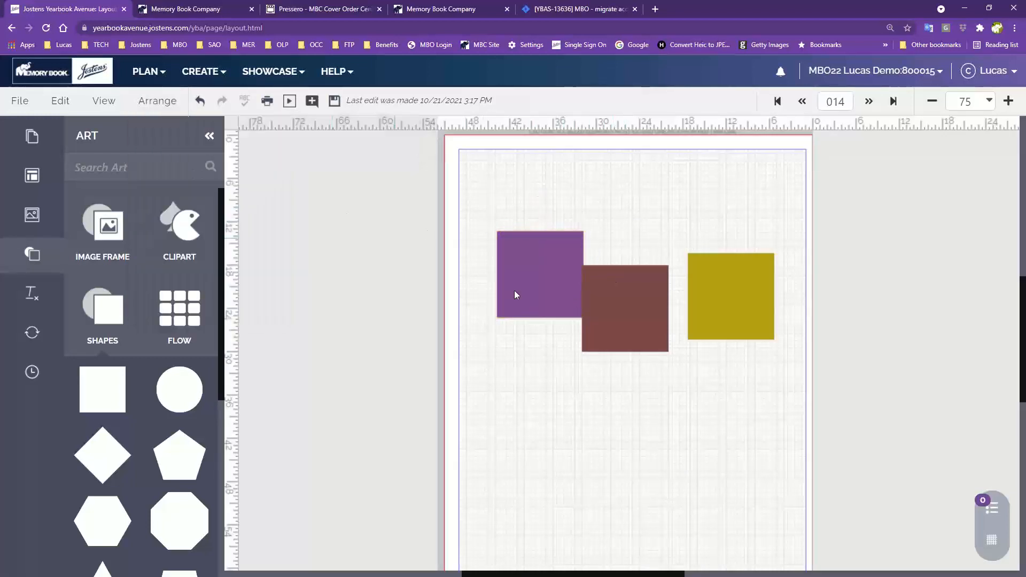
# - Turn on Lock All for the purple square and turn it off again
pyautogui.click(548, 299)
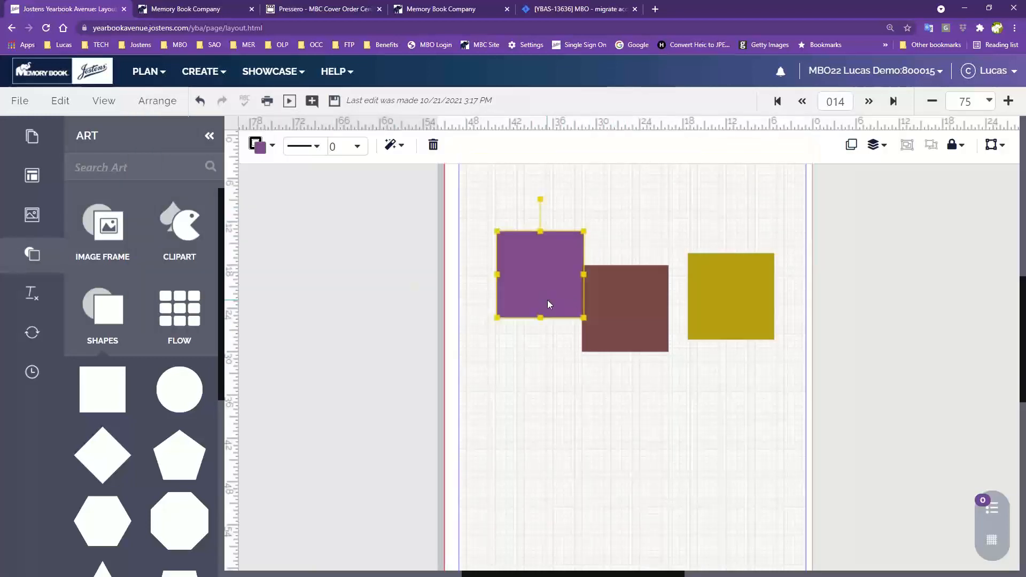
pyautogui.click(951, 150)
pyautogui.click(826, 220)
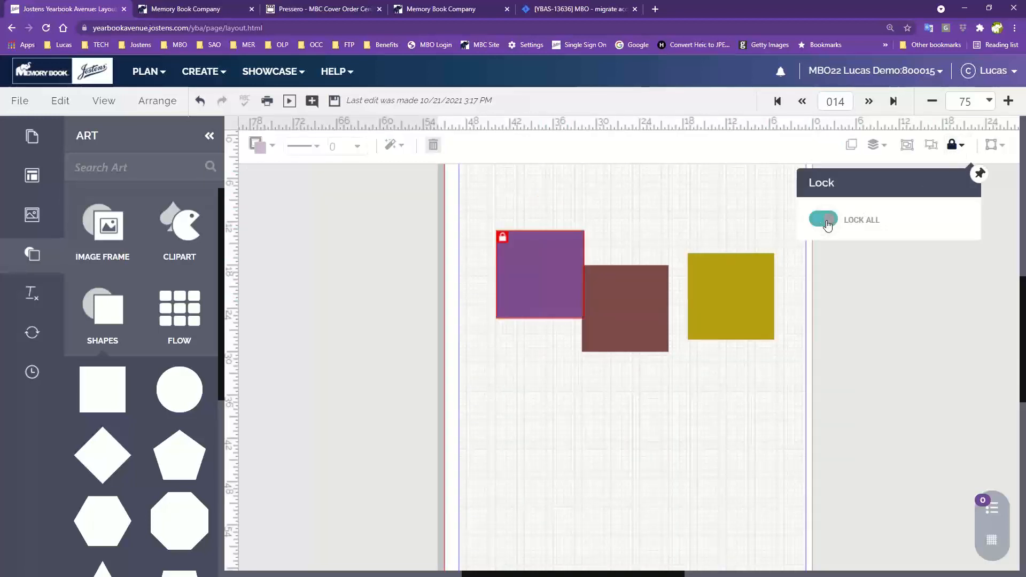
pyautogui.click(826, 220)
pyautogui.click(651, 226)
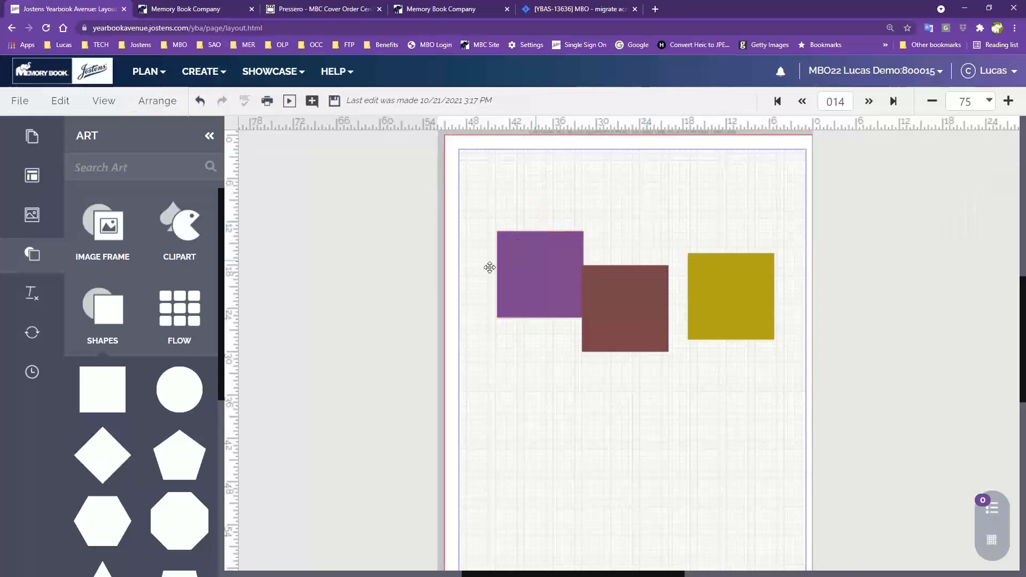
# - Group the three squares and move the group down the page and partway back up
pyautogui.moveTo(472, 248); pyautogui.dragTo(813, 362)
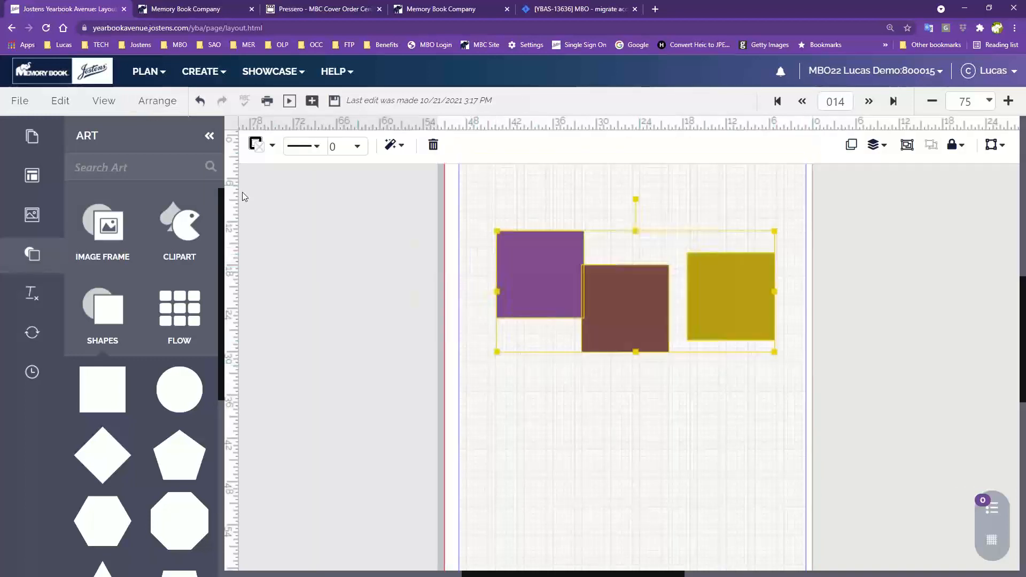
pyautogui.click(154, 103)
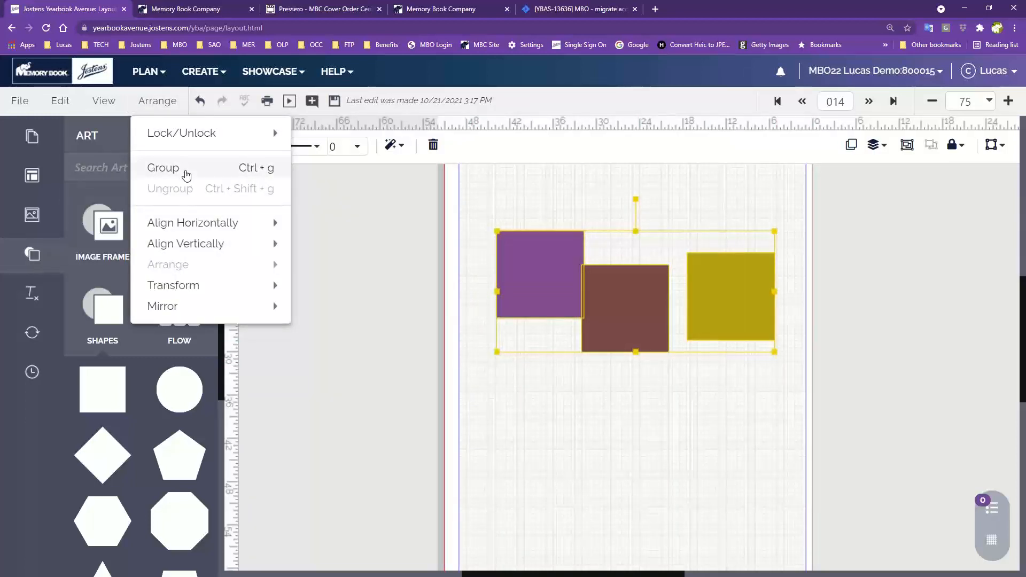
pyautogui.click(187, 171)
pyautogui.moveTo(564, 276); pyautogui.dragTo(570, 345)
pyautogui.click(644, 261)
pyautogui.click(697, 412)
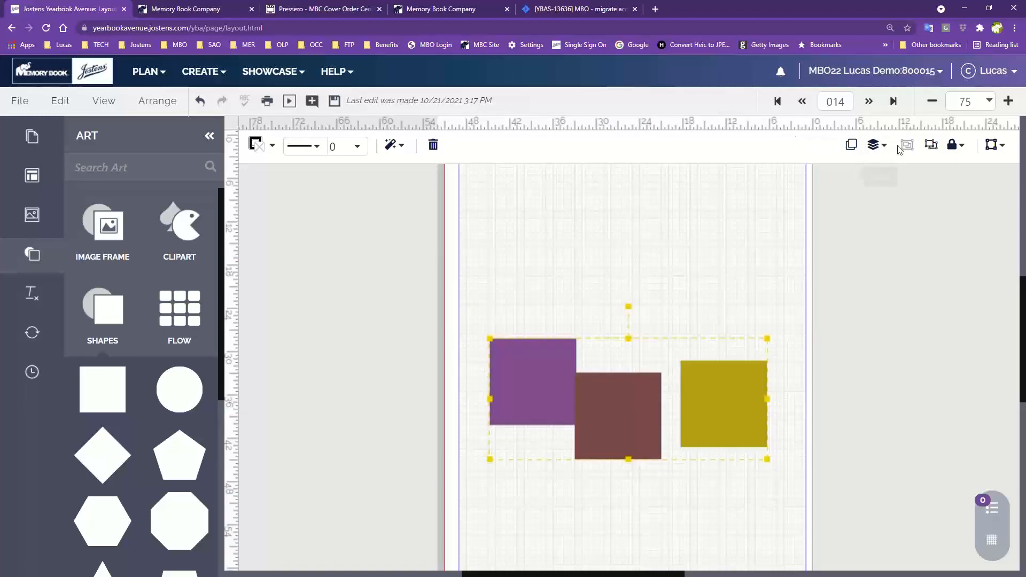
pyautogui.moveTo(717, 397); pyautogui.dragTo(712, 318)
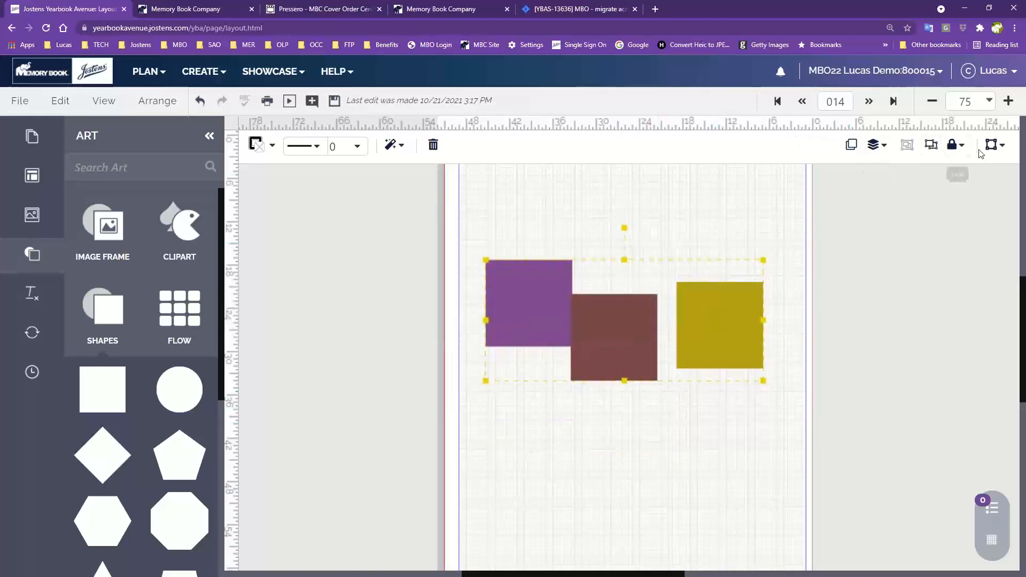
# - Ungroup the three squares and move the brown square on its own below the other two
pyautogui.click(933, 150)
pyautogui.click(674, 435)
pyautogui.click(648, 371)
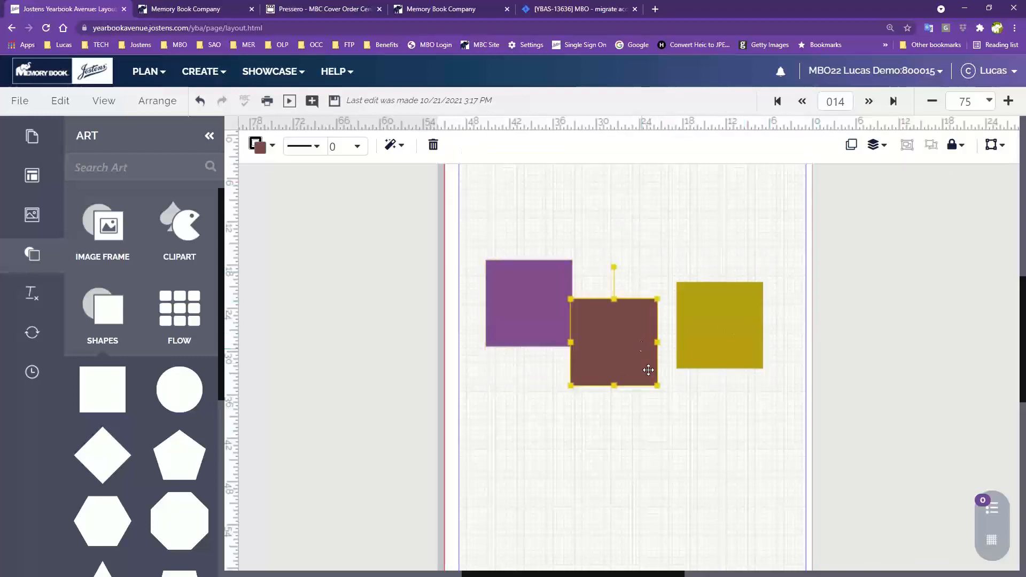
pyautogui.moveTo(641, 343); pyautogui.dragTo(659, 388)
pyautogui.click(716, 243)
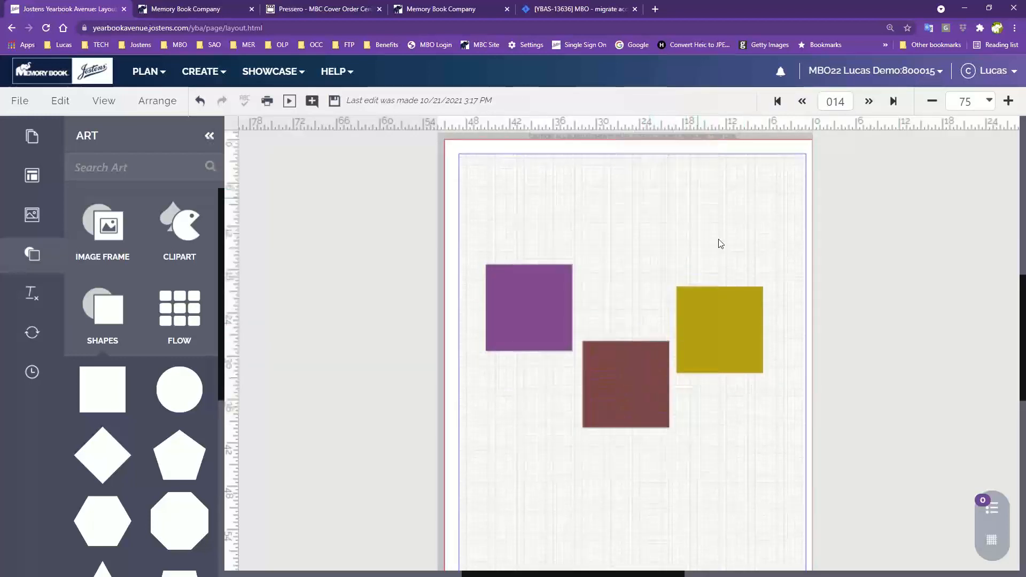
# - Select all three squares and examine the horizontal and vertical alignment options without applying any
pyautogui.moveTo(499, 234); pyautogui.dragTo(733, 415)
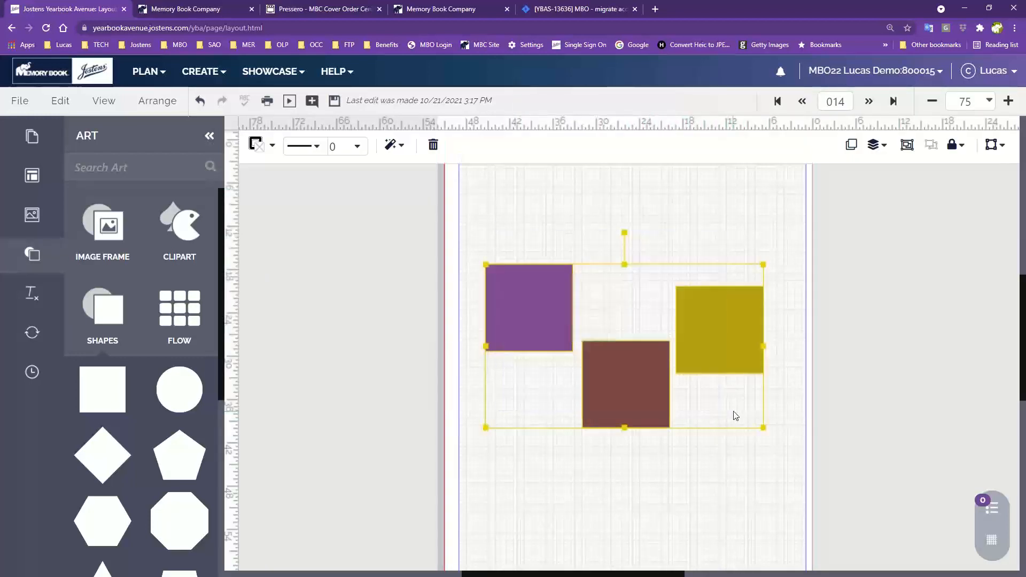
pyautogui.click(158, 101)
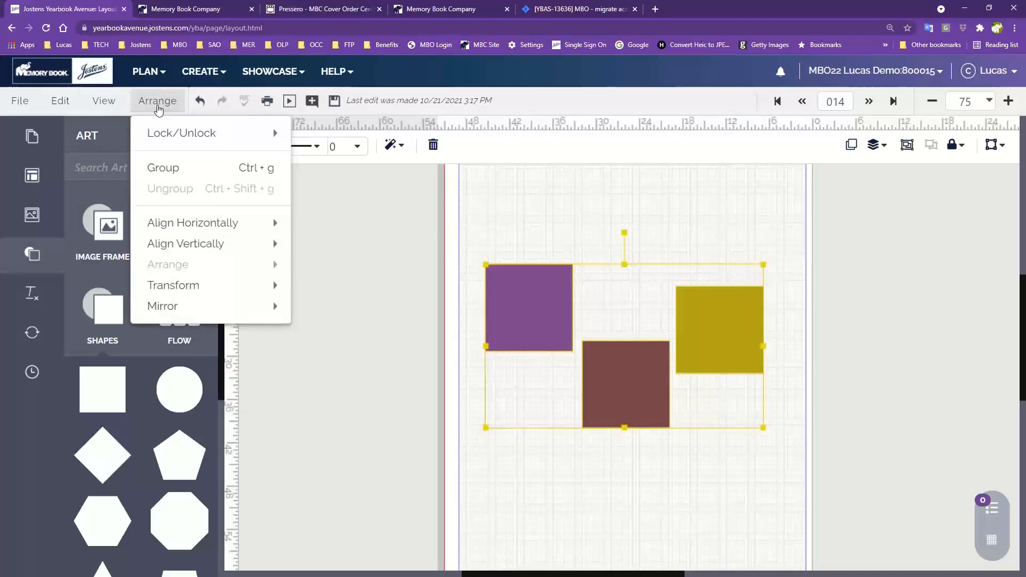
pyautogui.moveTo(198, 227)
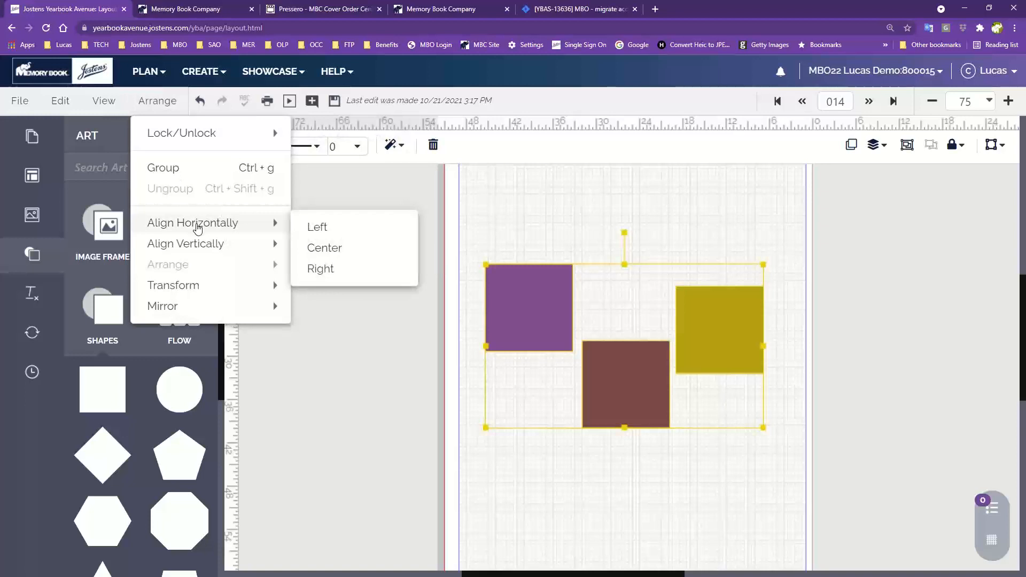
pyautogui.moveTo(191, 251)
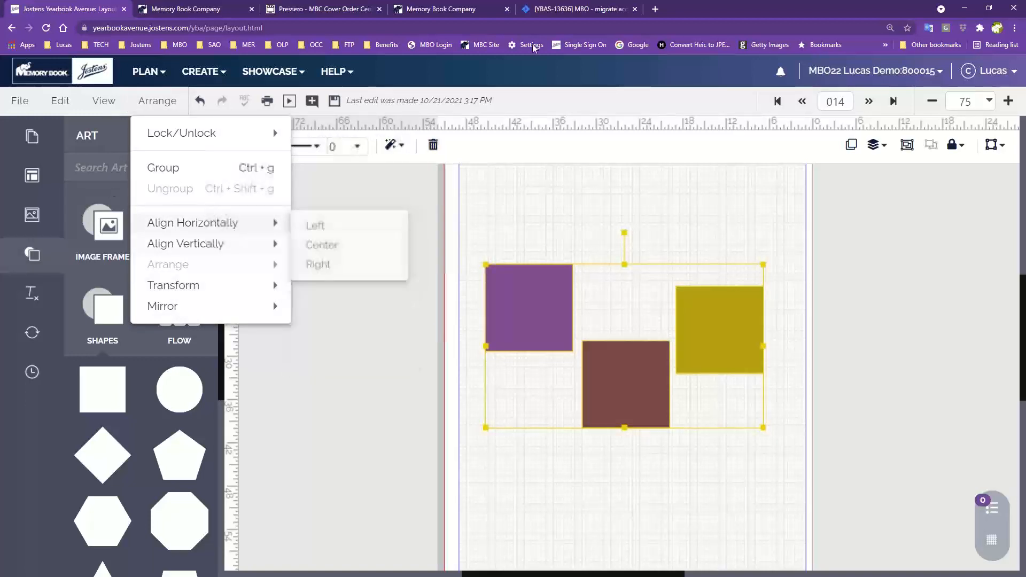
pyautogui.click(589, 183)
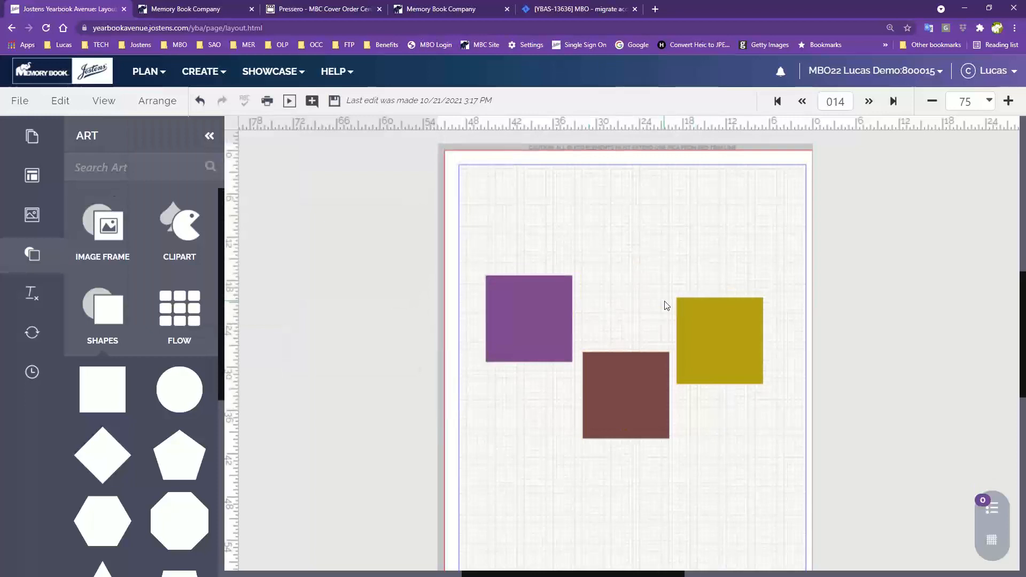
# - Move the brown square up between the purple and mustard squares, and put a duplicate of it below the purple square
pyautogui.moveTo(641, 393); pyautogui.dragTo(645, 386)
pyautogui.moveTo(643, 349); pyautogui.dragTo(535, 442)
pyautogui.hotkey('ctrl', 'd')
# - Copy and paste the mustard square, placing the copy below the brown duplicate to complete a column of three
pyautogui.click(717, 354)
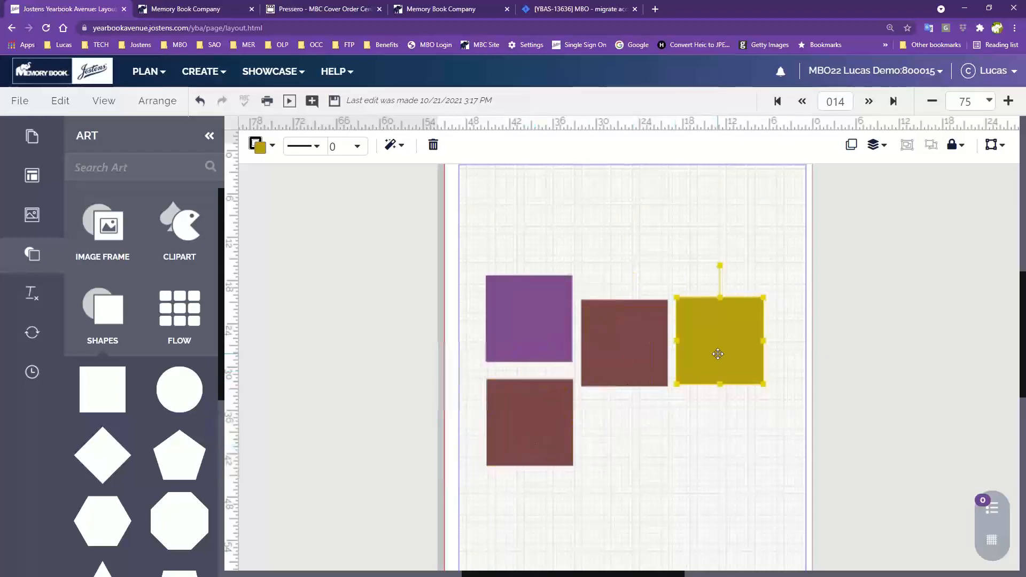
pyautogui.click(60, 101)
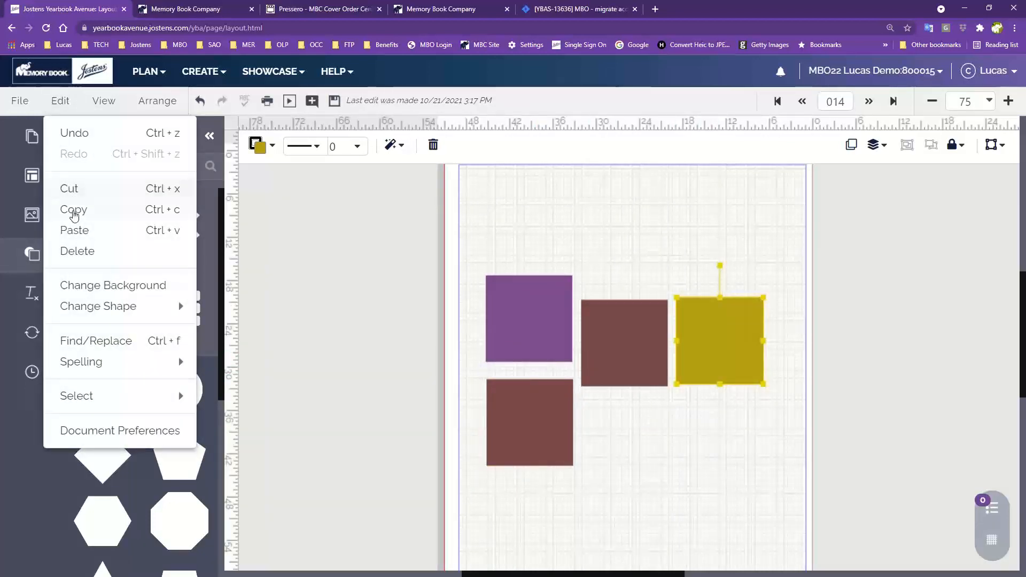
pyautogui.click(74, 210)
pyautogui.click(62, 101)
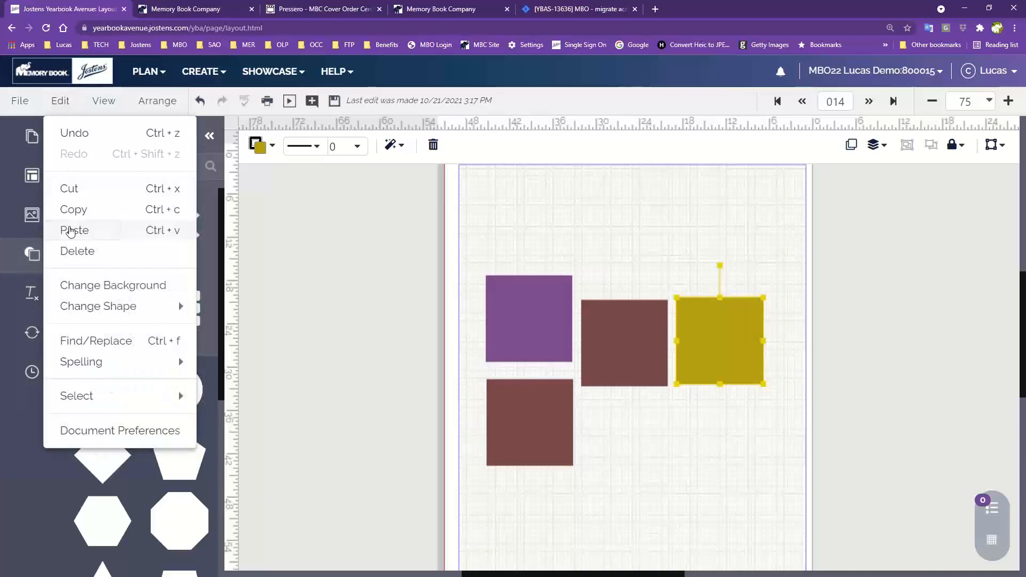
pyautogui.click(75, 229)
pyautogui.moveTo(724, 337); pyautogui.dragTo(530, 510)
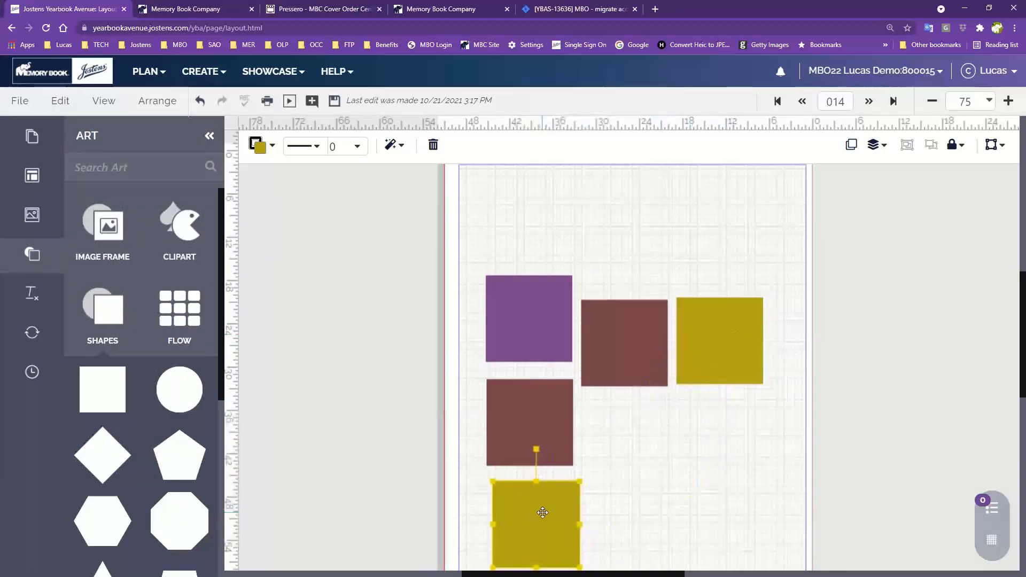
pyautogui.click(623, 470)
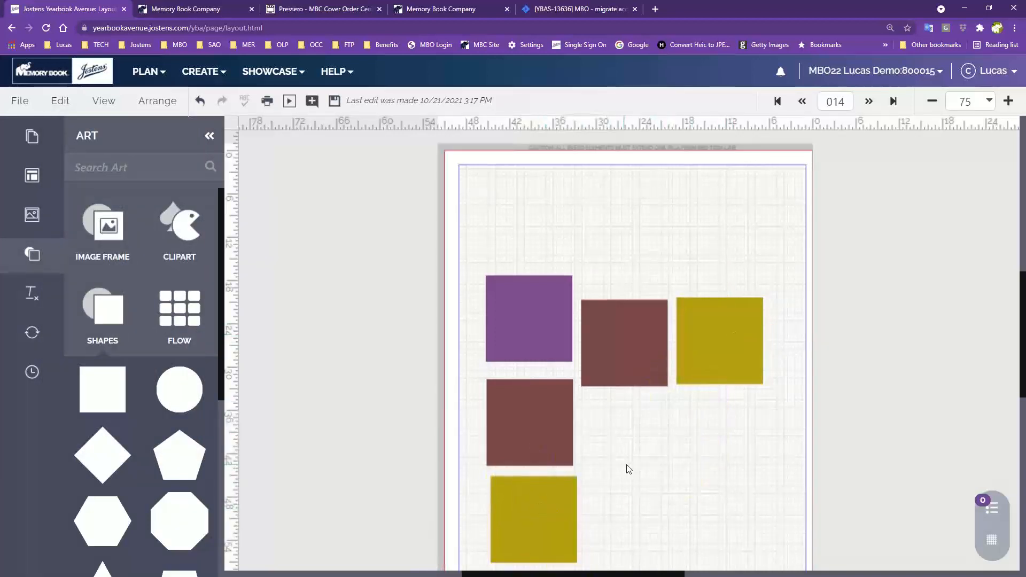
# - Stagger the column by moving the lower brown square right and the lower mustard square down and left
pyautogui.scroll(-2, 629, 470)
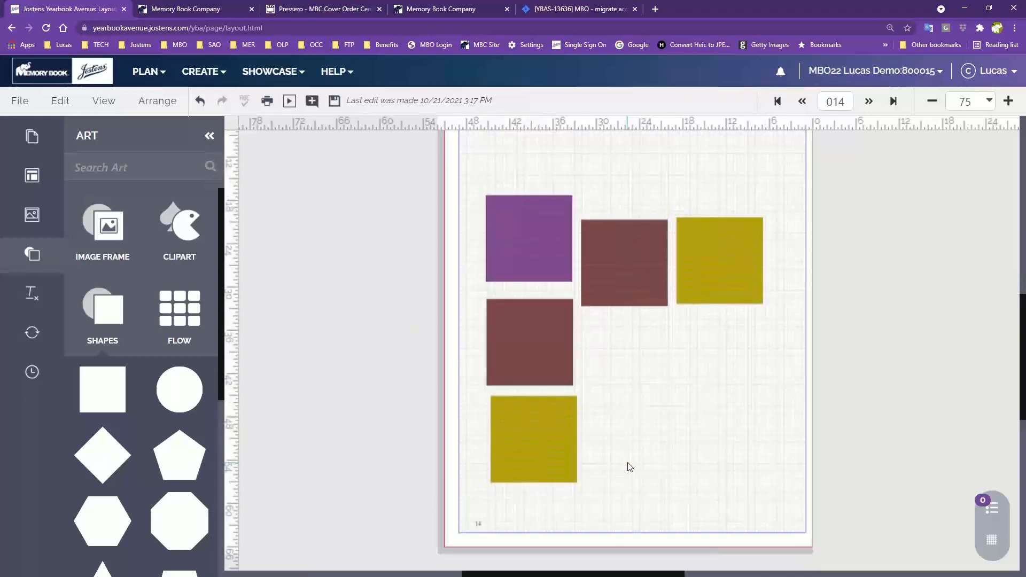
pyautogui.click(566, 445)
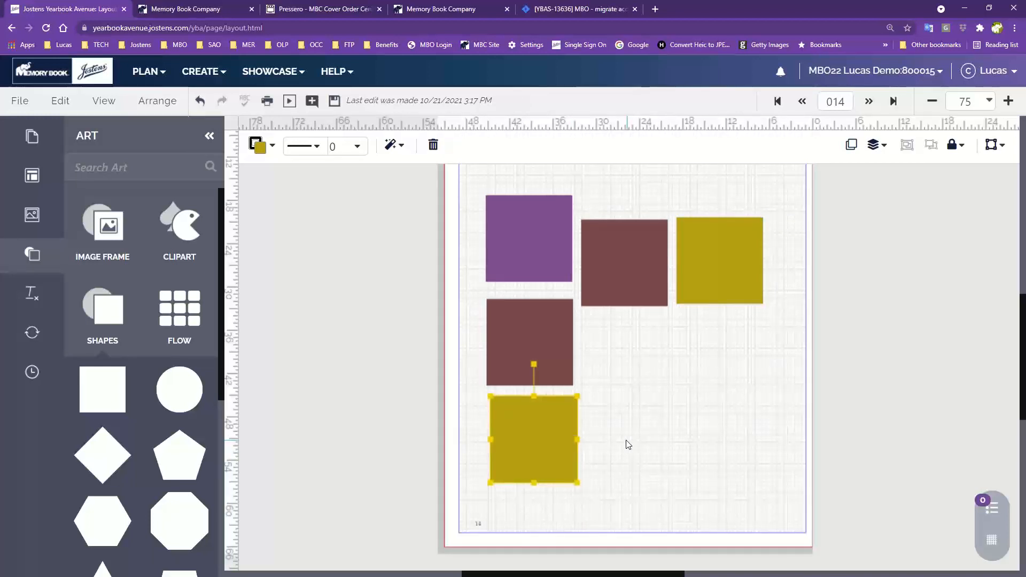
pyautogui.moveTo(550, 428); pyautogui.dragTo(551, 440)
pyautogui.click(647, 415)
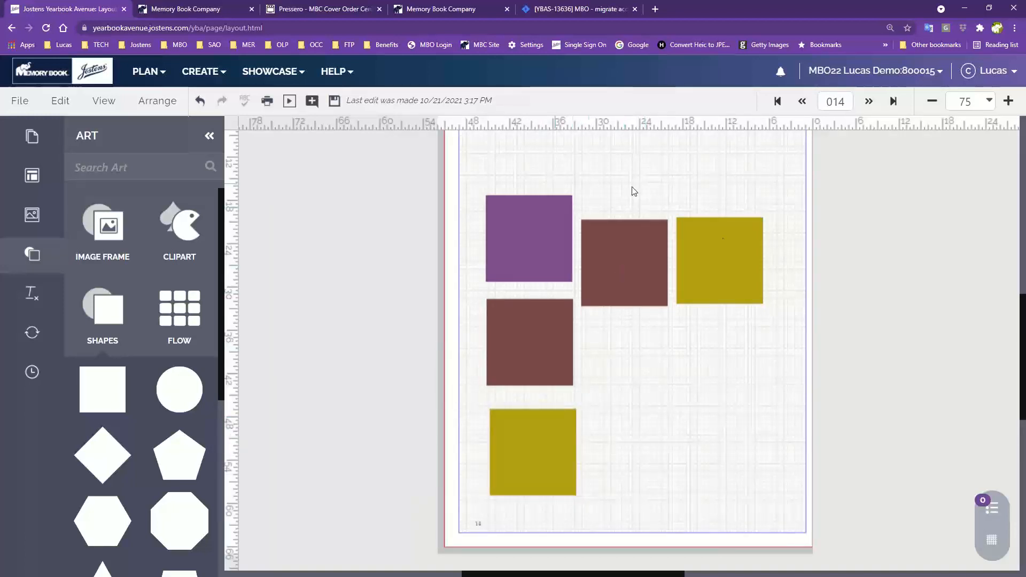
pyautogui.scroll(2, 735, 460)
pyautogui.scroll(-1, 694, 455)
pyautogui.moveTo(528, 390); pyautogui.dragTo(552, 404)
pyautogui.moveTo(539, 496); pyautogui.dragTo(527, 504)
pyautogui.click(542, 155)
# - Select the top three squares and examine the horizontal and vertical alignment options without applying any
pyautogui.moveTo(518, 217); pyautogui.dragTo(713, 284)
pyautogui.click(167, 106)
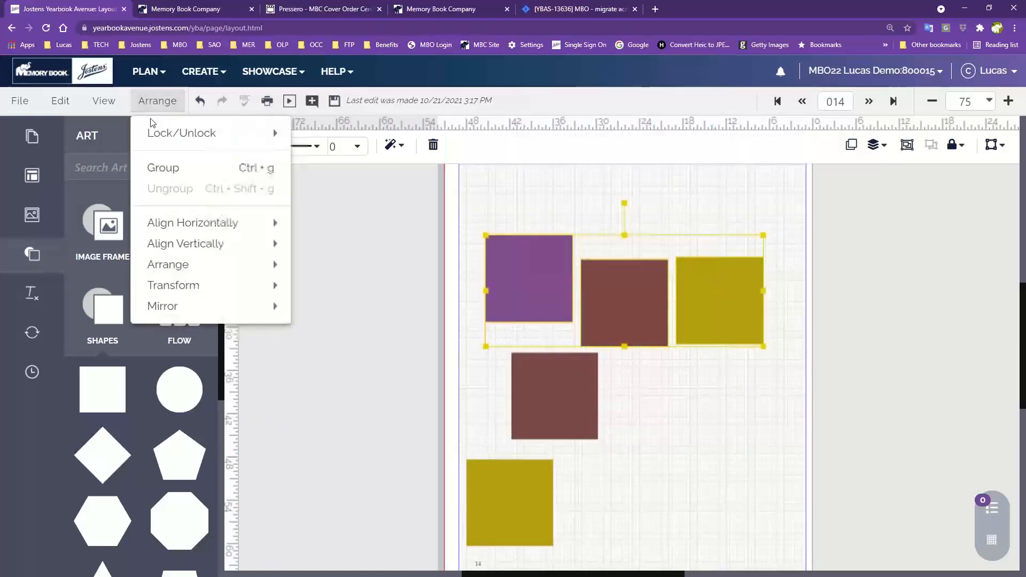
pyautogui.moveTo(172, 228)
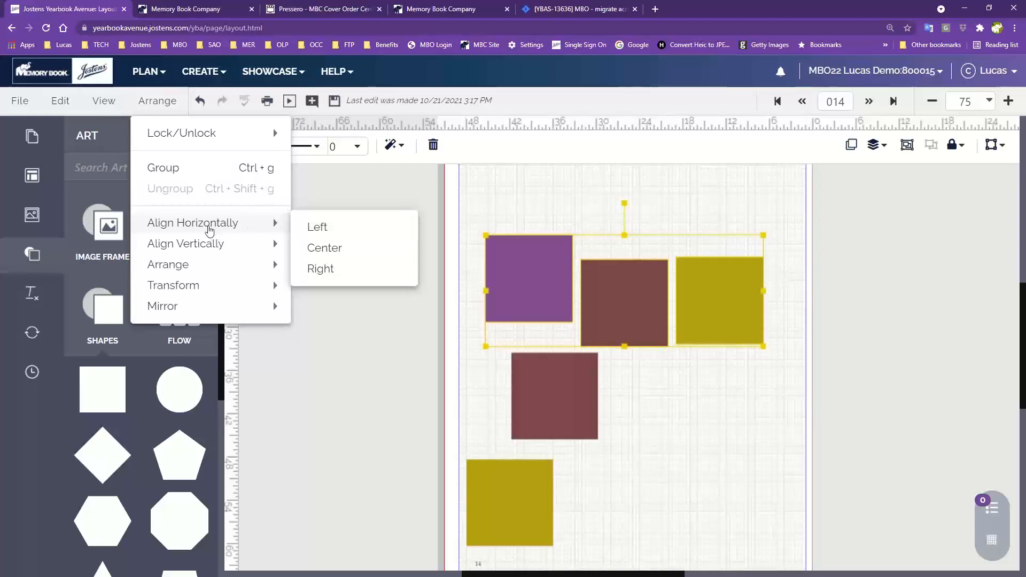
pyautogui.moveTo(157, 251)
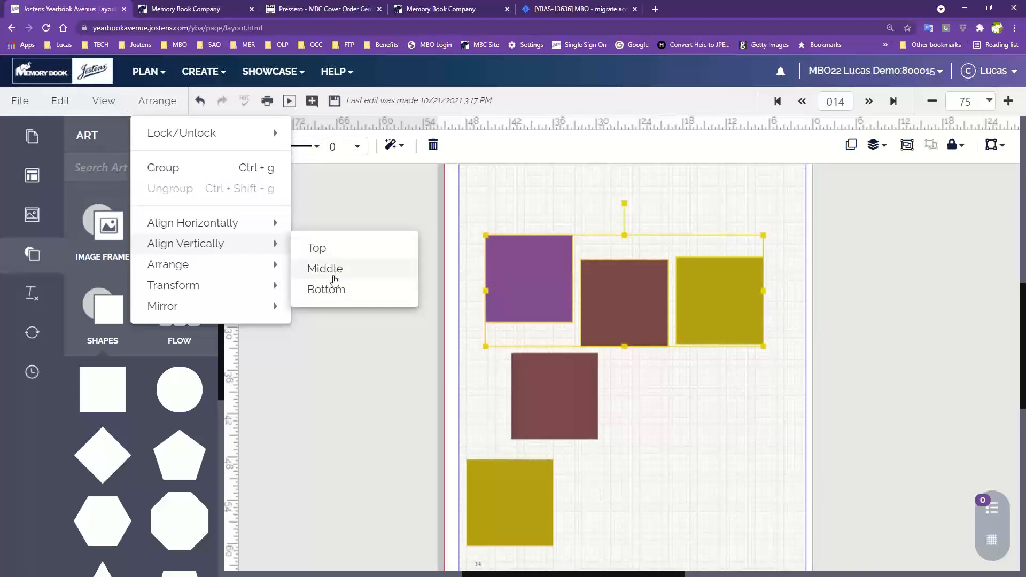
pyautogui.click(765, 216)
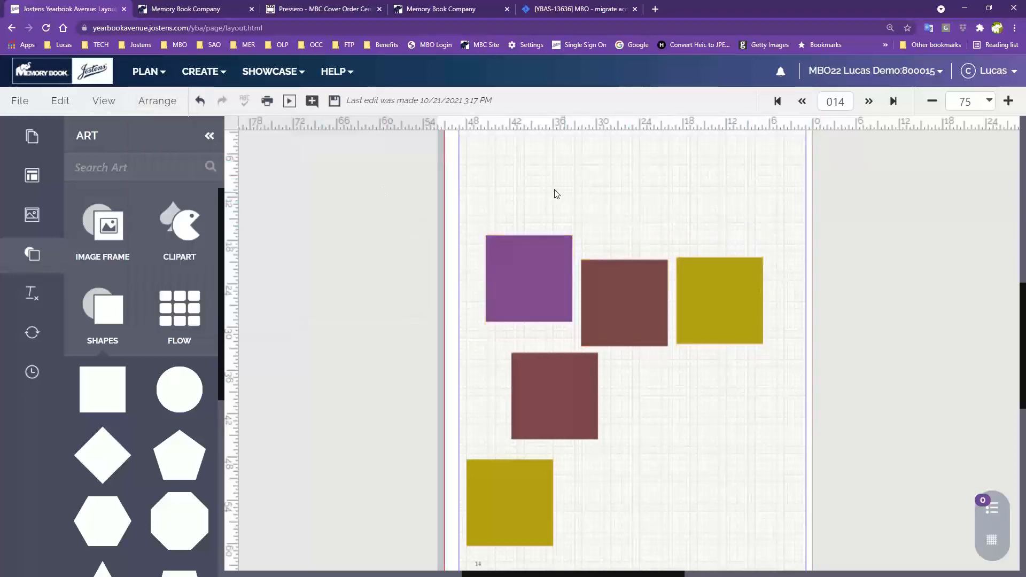
# - Pin the Arrange panel beside the page and align the upper row of three squares to the top
pyautogui.moveTo(503, 195); pyautogui.dragTo(748, 321)
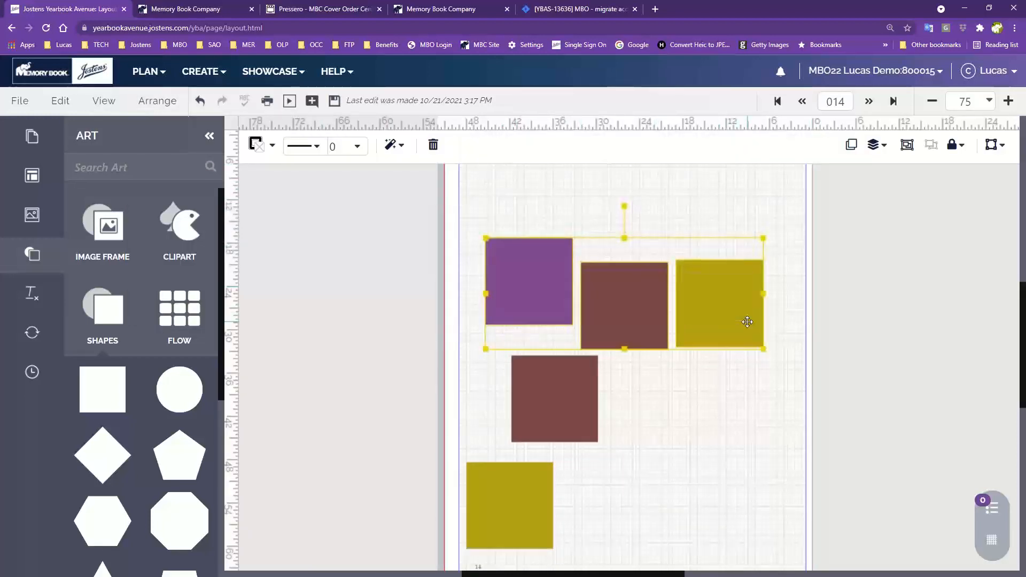
pyautogui.click(875, 145)
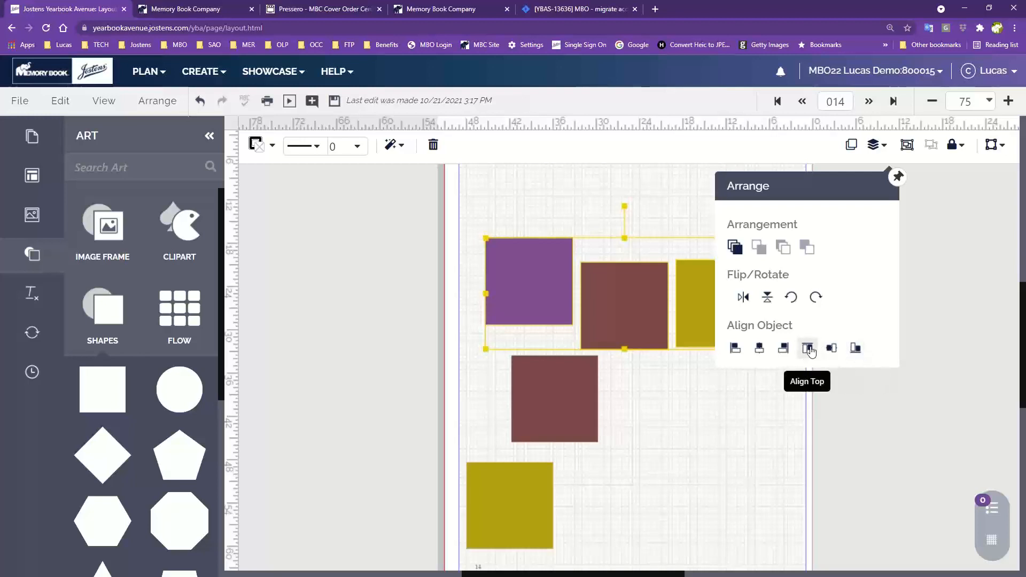
pyautogui.moveTo(840, 187); pyautogui.dragTo(909, 218)
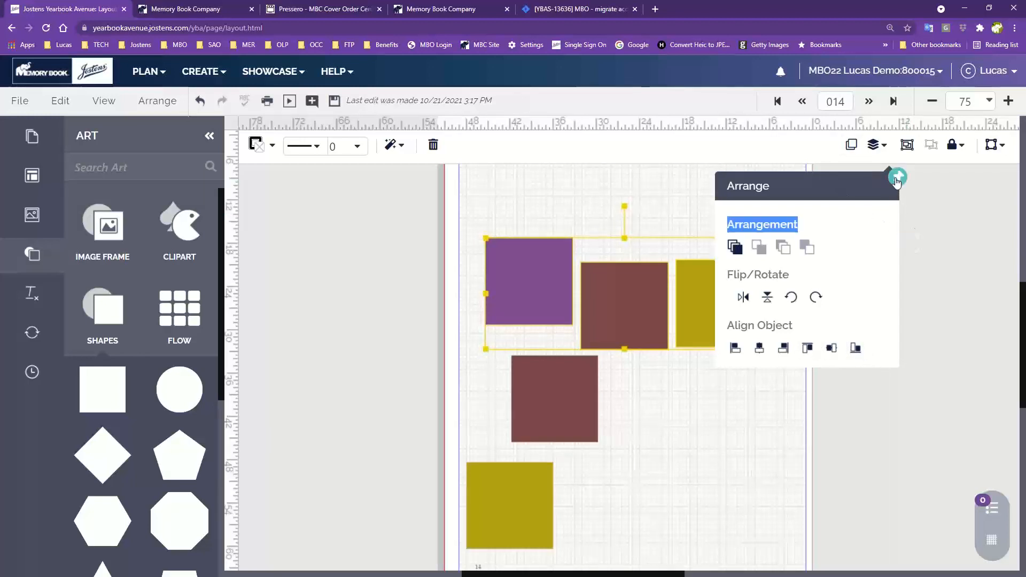
pyautogui.click(898, 177)
pyautogui.moveTo(839, 187); pyautogui.dragTo(949, 200)
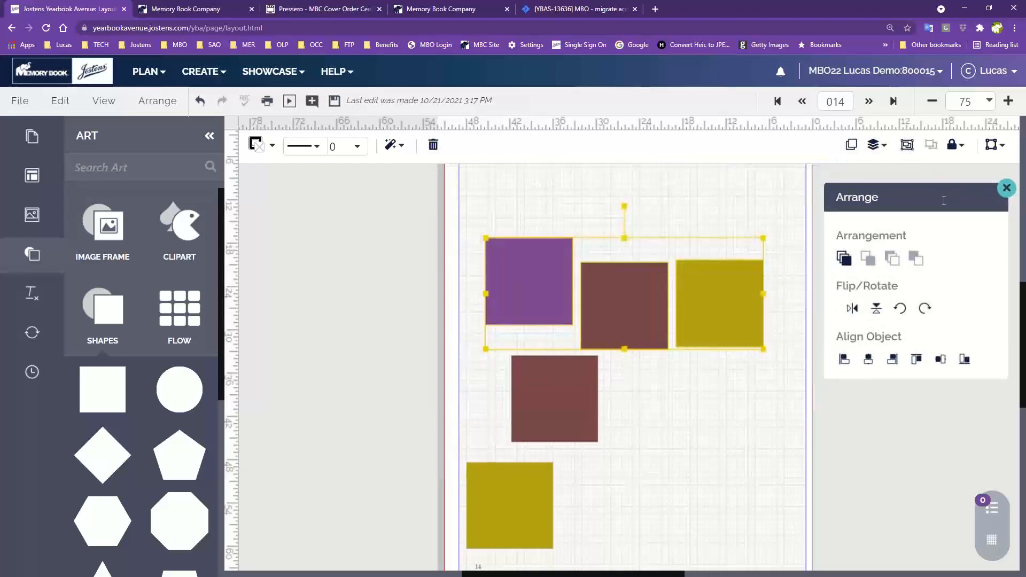
pyautogui.click(916, 359)
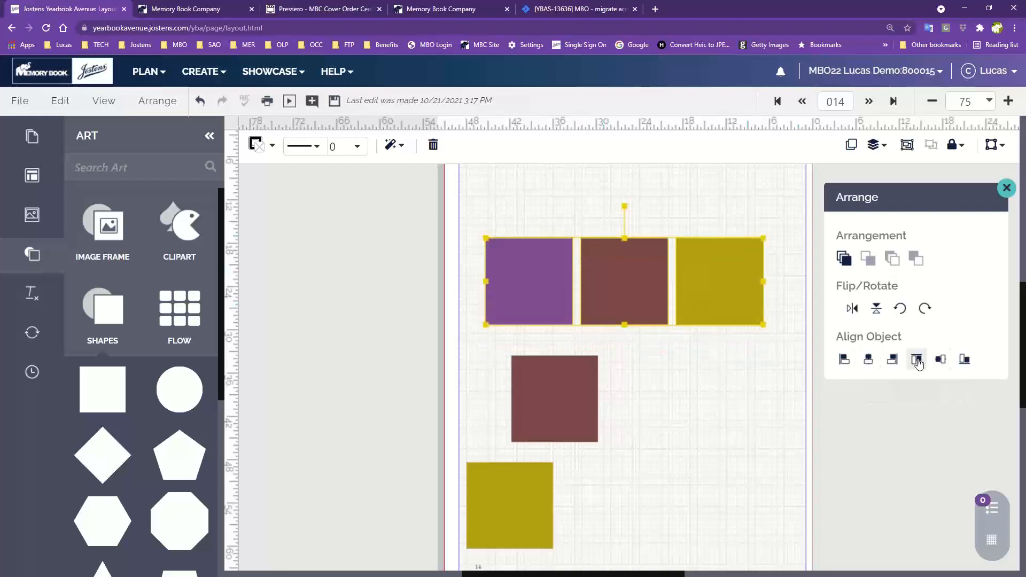
pyautogui.click(730, 365)
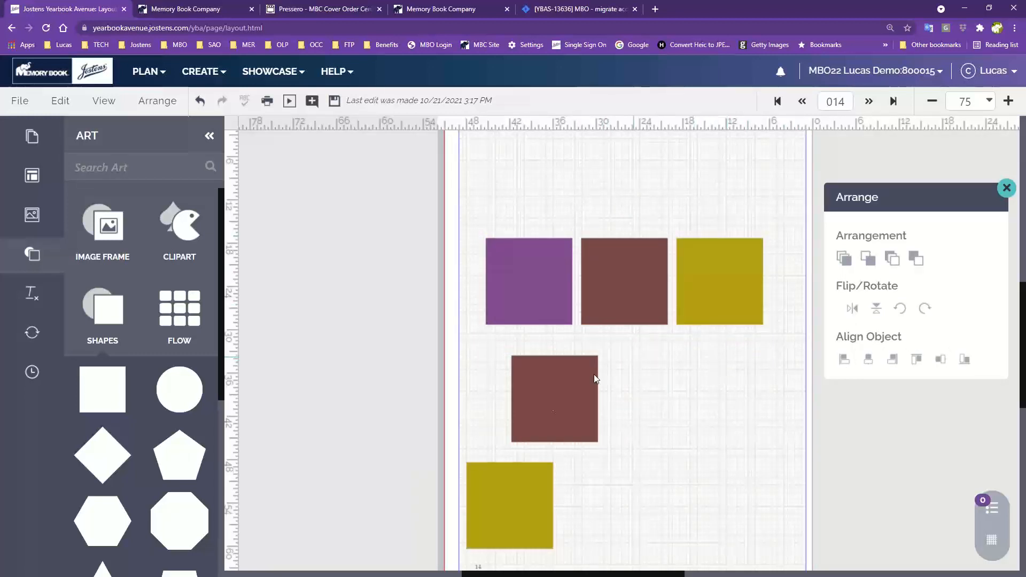
# - Select the purple square and the two squares below it and align them horizontally by their centers
pyautogui.moveTo(512, 194); pyautogui.dragTo(543, 534)
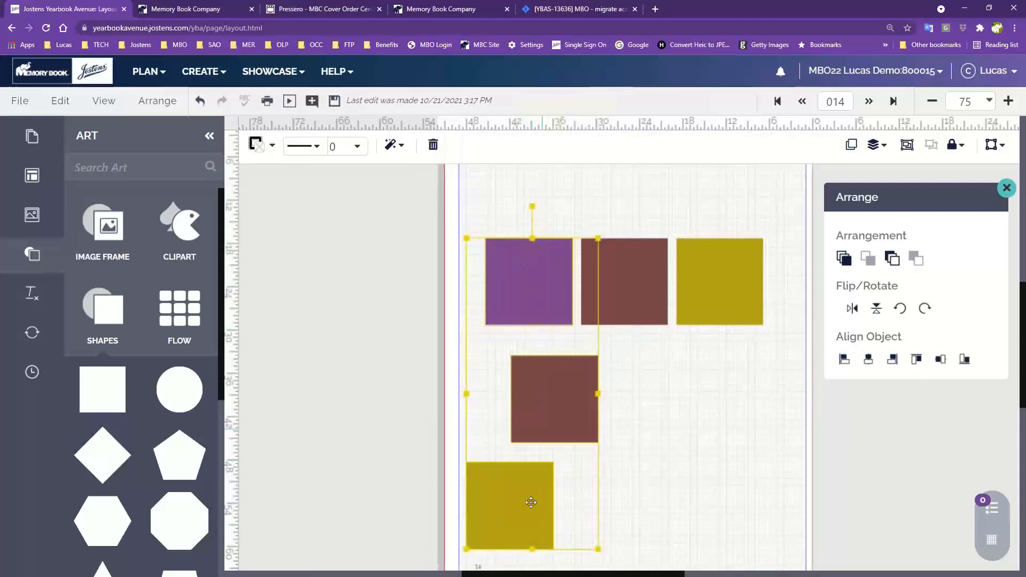
pyautogui.click(868, 361)
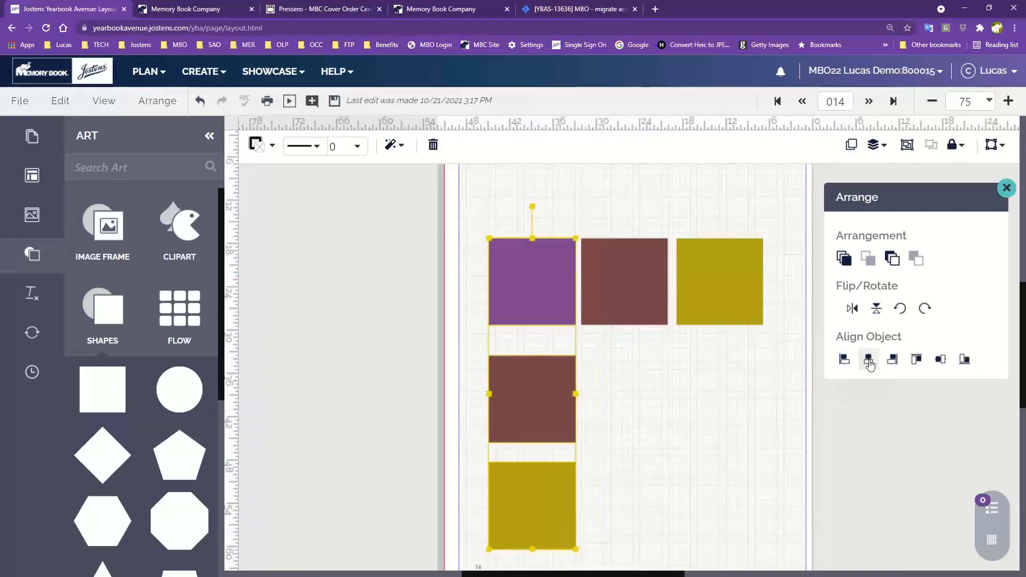
pyautogui.click(691, 395)
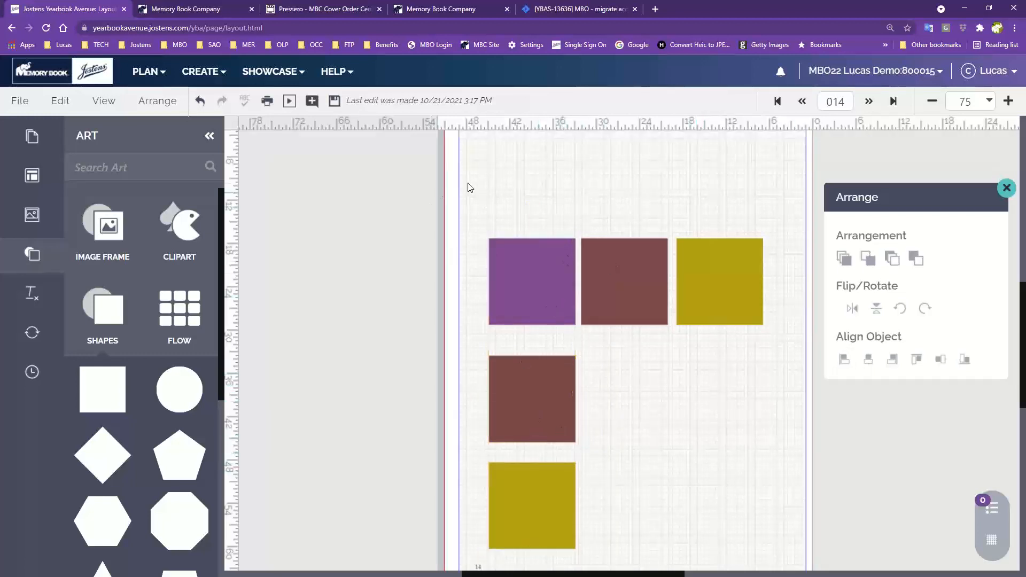
# - Select the upper row and the column of squares in turn to check their alignment
pyautogui.moveTo(524, 199); pyautogui.dragTo(717, 285)
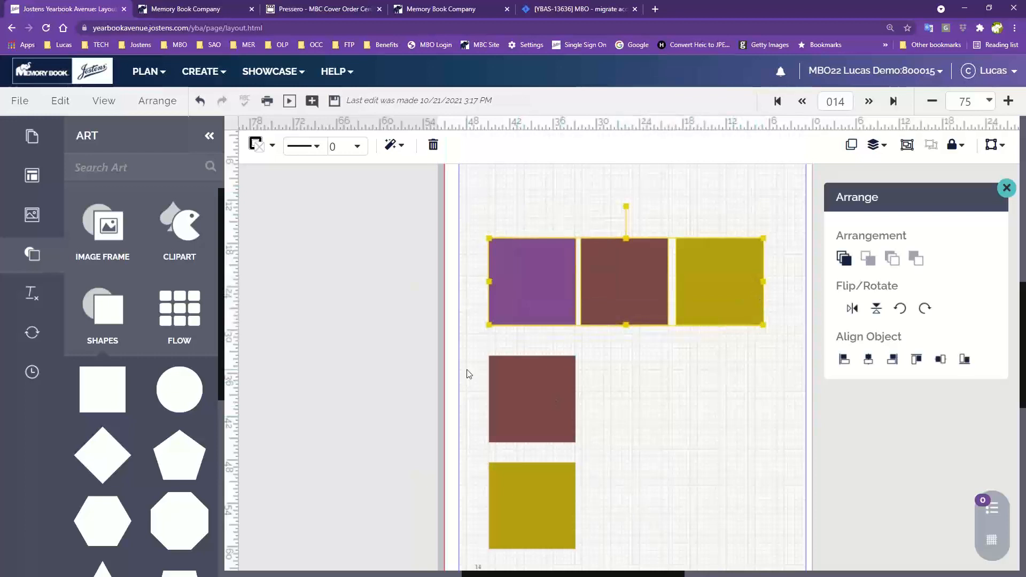
pyautogui.moveTo(468, 297); pyautogui.dragTo(537, 512)
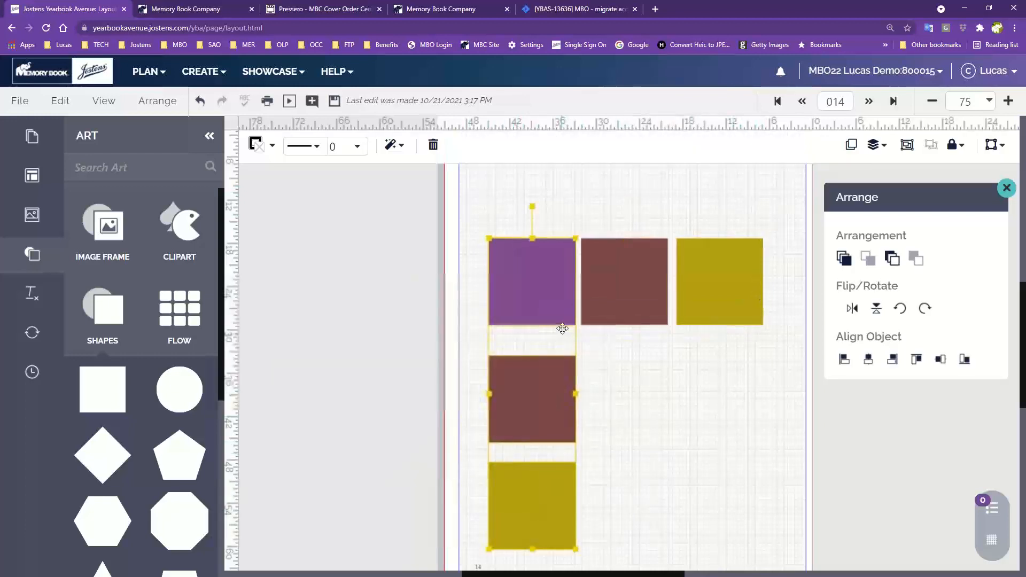
pyautogui.click(712, 430)
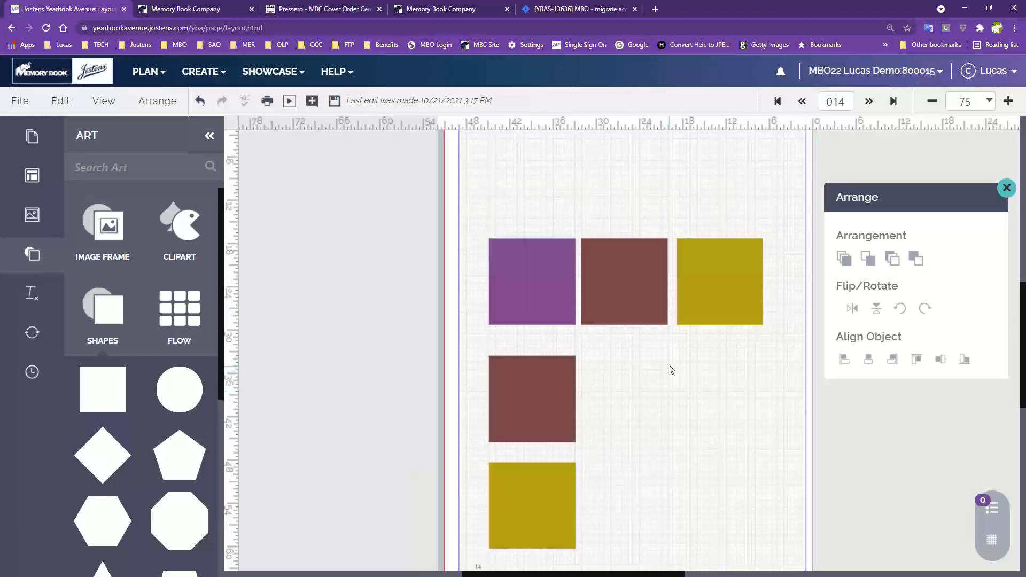
# - Examine the horizontal and vertical mirror options without applying either to the page
pyautogui.click(158, 100)
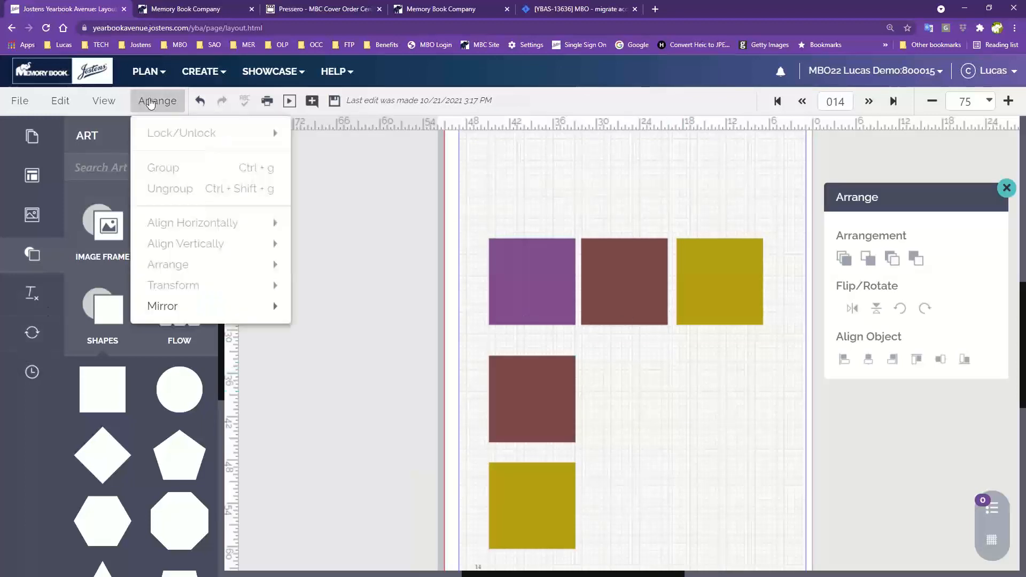
pyautogui.moveTo(191, 315)
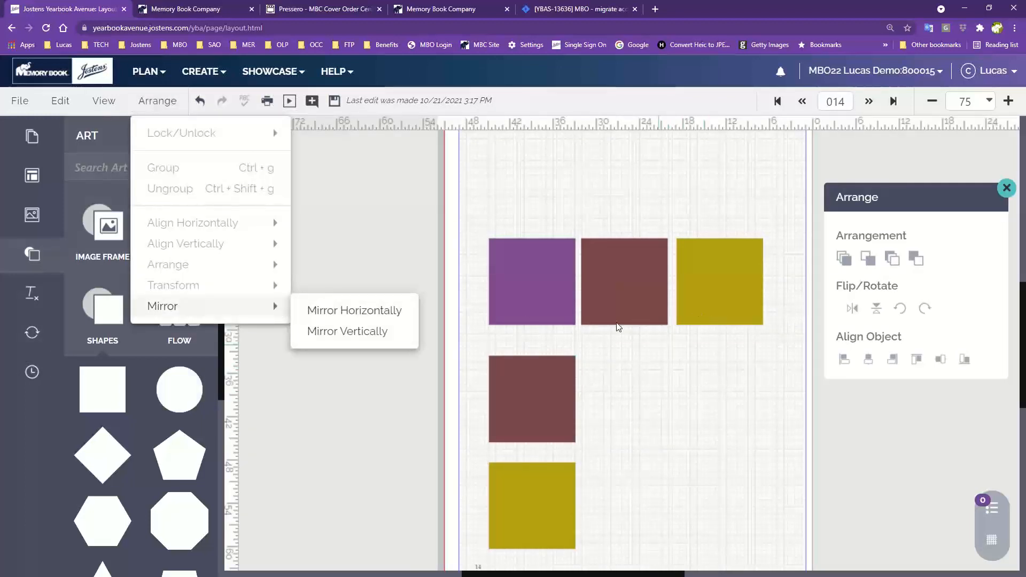
pyautogui.click(569, 288)
pyautogui.click(509, 211)
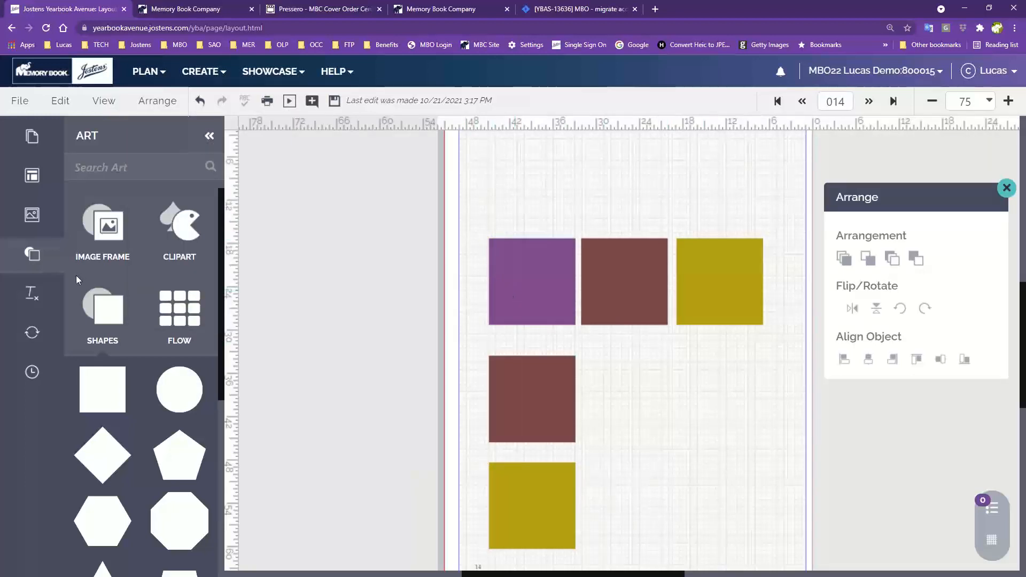
# - Place the playground ball-game photo from activity candids beside the lower squares, enlarge it, and move it up under the top row
pyautogui.click(32, 216)
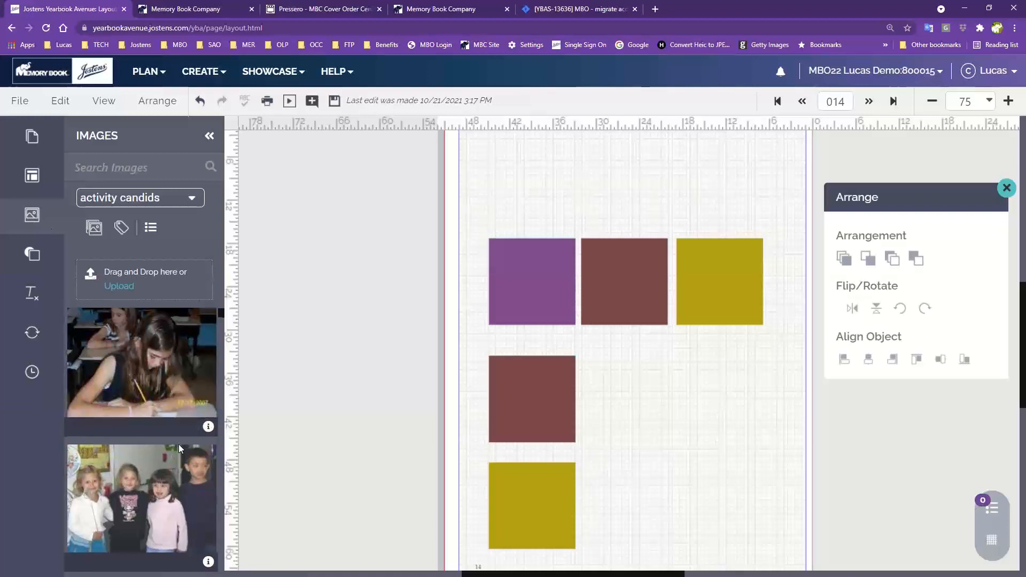
pyautogui.scroll(-5, 178, 445)
pyautogui.moveTo(160, 363); pyautogui.dragTo(661, 420)
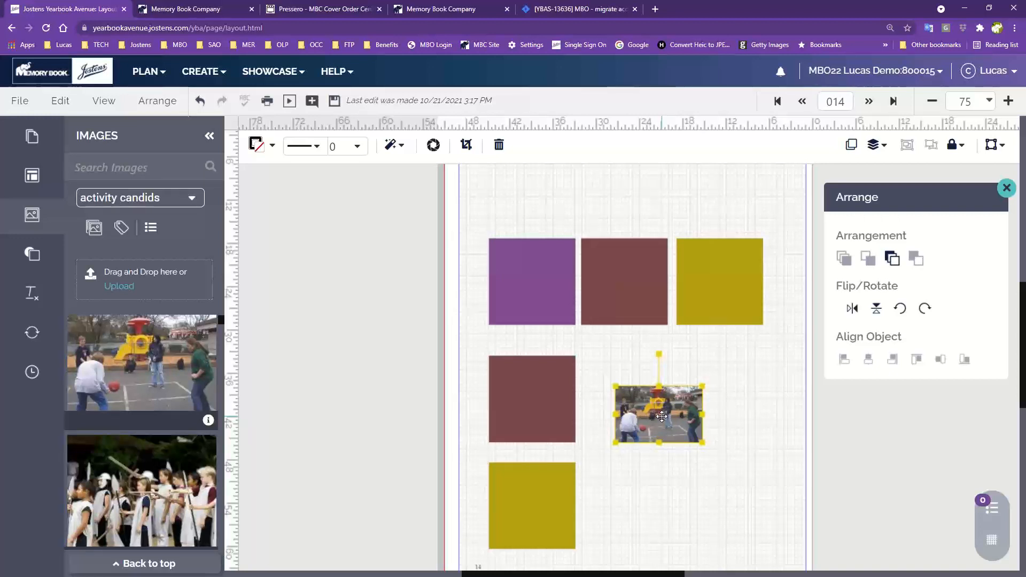
pyautogui.moveTo(703, 444); pyautogui.dragTo(776, 495)
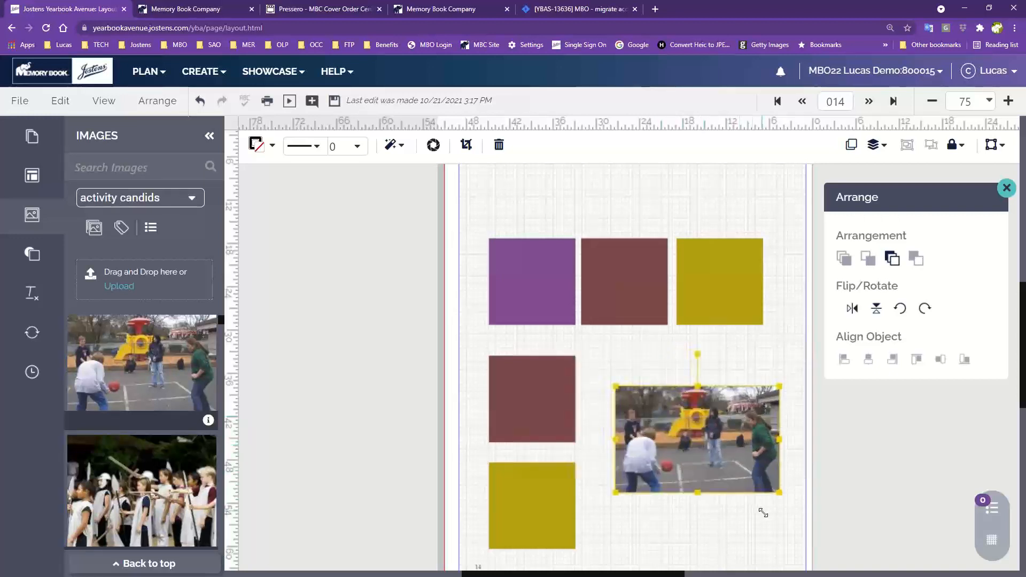
pyautogui.moveTo(733, 464); pyautogui.dragTo(719, 411)
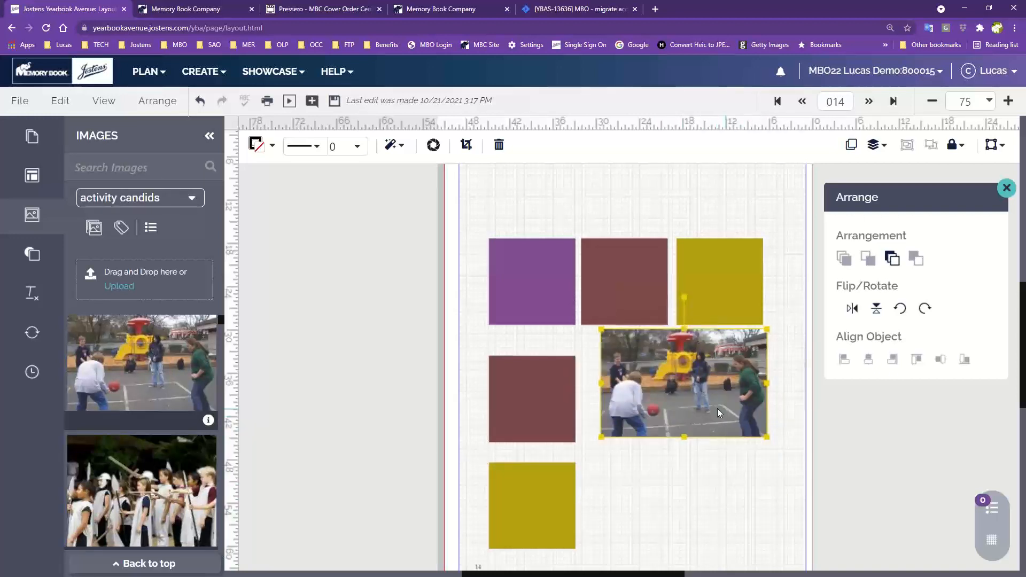
# - Flip the playground photo horizontally and back, and vertically and back
pyautogui.click(853, 310)
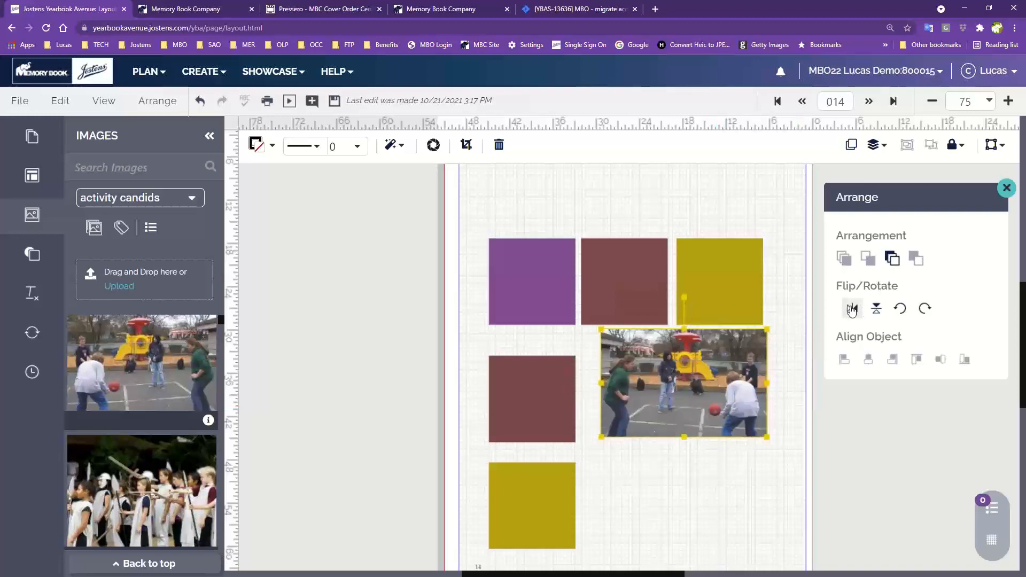
pyautogui.click(853, 310)
pyautogui.click(877, 310)
pyautogui.click(878, 312)
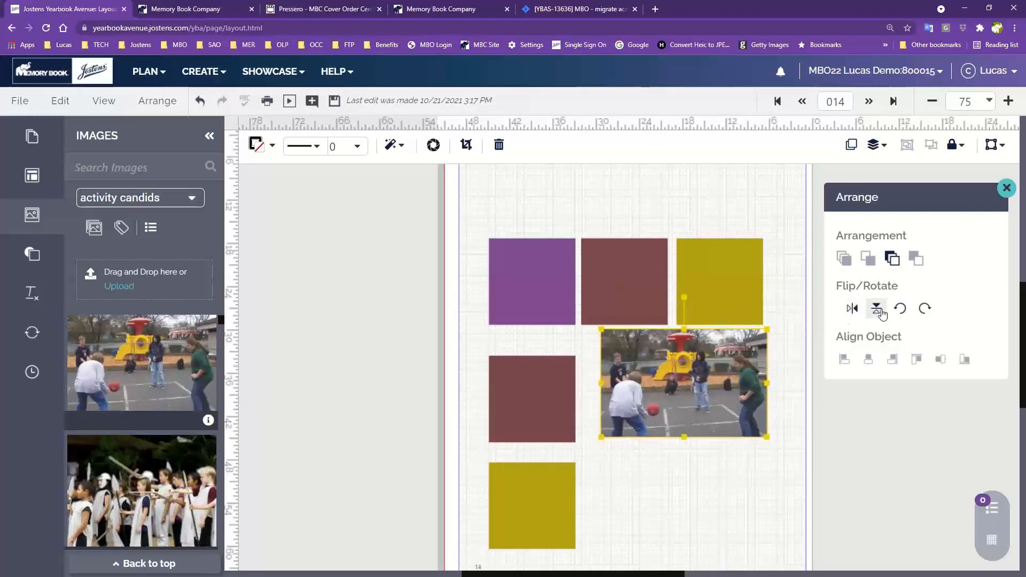
# - Rotate the playground photo counterclockwise through four quarter turns and deselect it
pyautogui.click(900, 310)
pyautogui.click(900, 310)
pyautogui.click(900, 310)
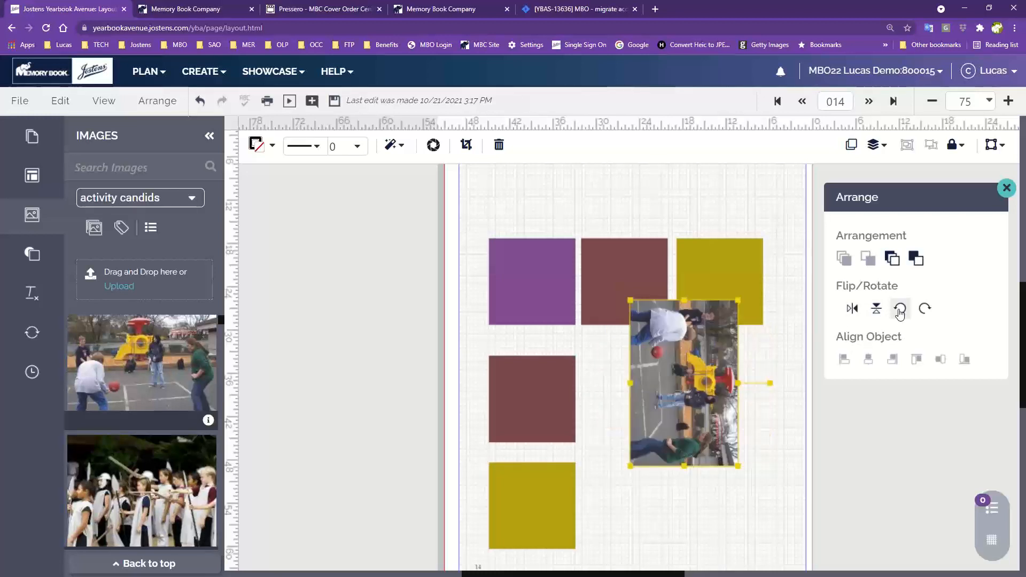
pyautogui.click(900, 310)
pyautogui.click(739, 506)
# - Move the playground photo down, clear of the top row of squares, and tilt it slightly clockwise
pyautogui.moveTo(726, 399); pyautogui.dragTo(721, 449)
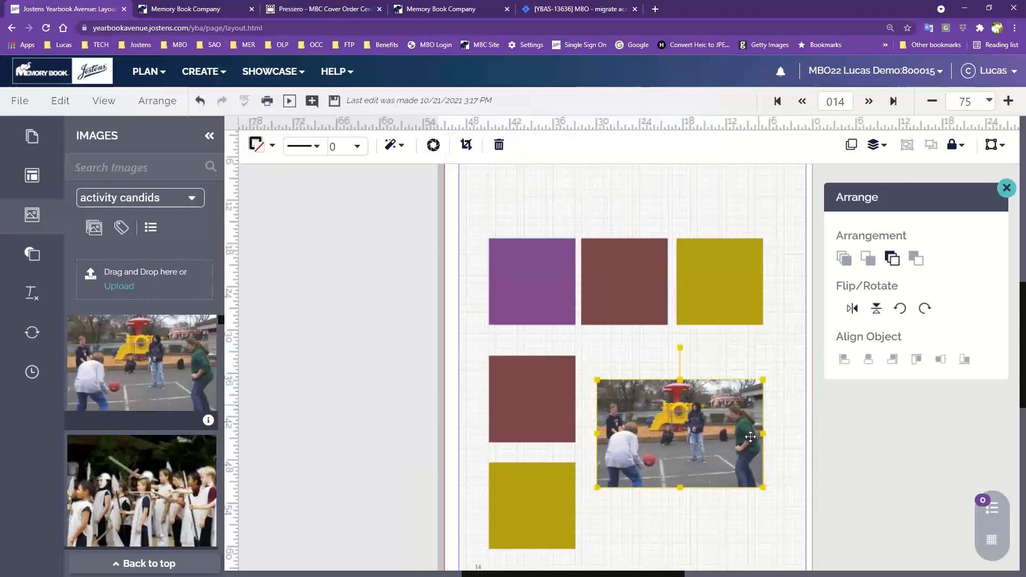
pyautogui.click(594, 290)
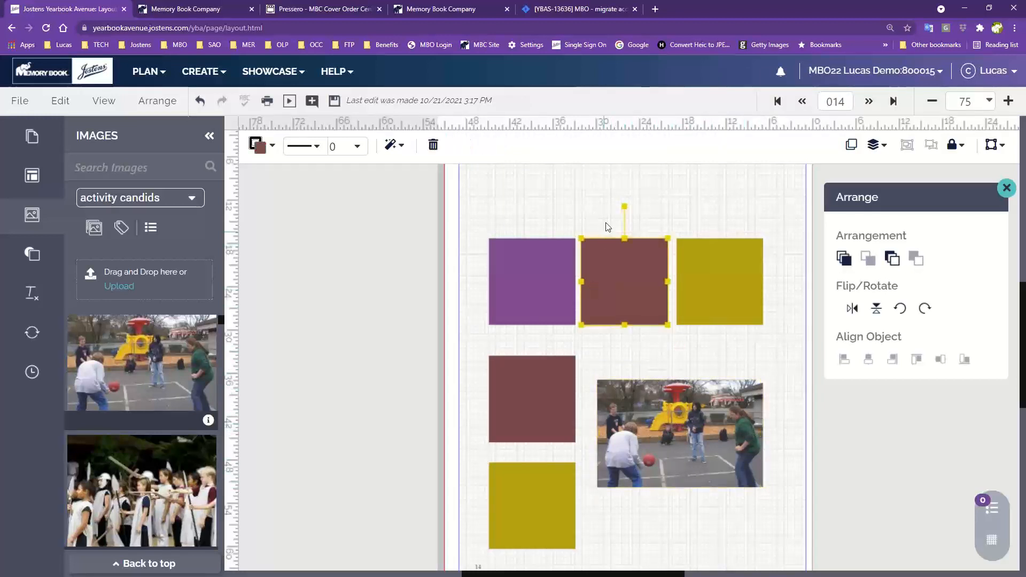
pyautogui.click(668, 410)
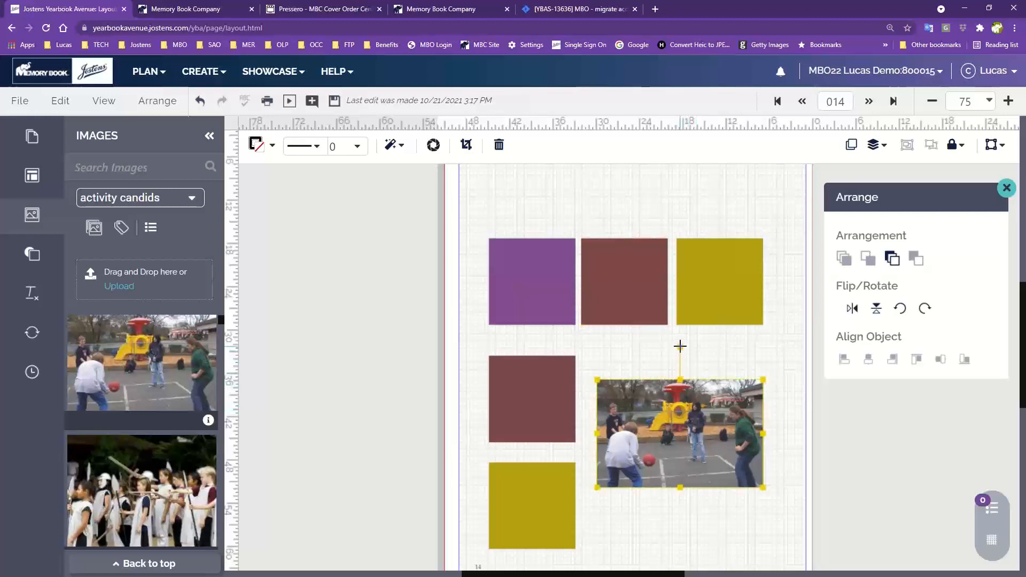
pyautogui.moveTo(680, 346)
pyautogui.mouseDown()
pyautogui.moveTo(719, 366)
pyautogui.moveTo(653, 351)
pyautogui.moveTo(602, 406)
pyautogui.moveTo(614, 384)
pyautogui.moveTo(707, 361)
pyautogui.moveTo(693, 362)
pyautogui.mouseUp()
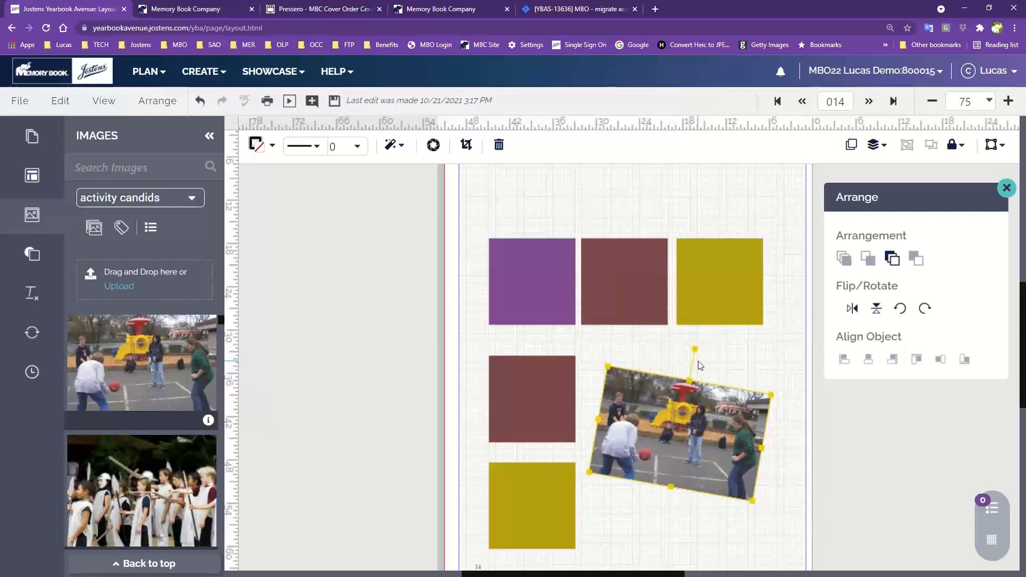
pyautogui.click(506, 217)
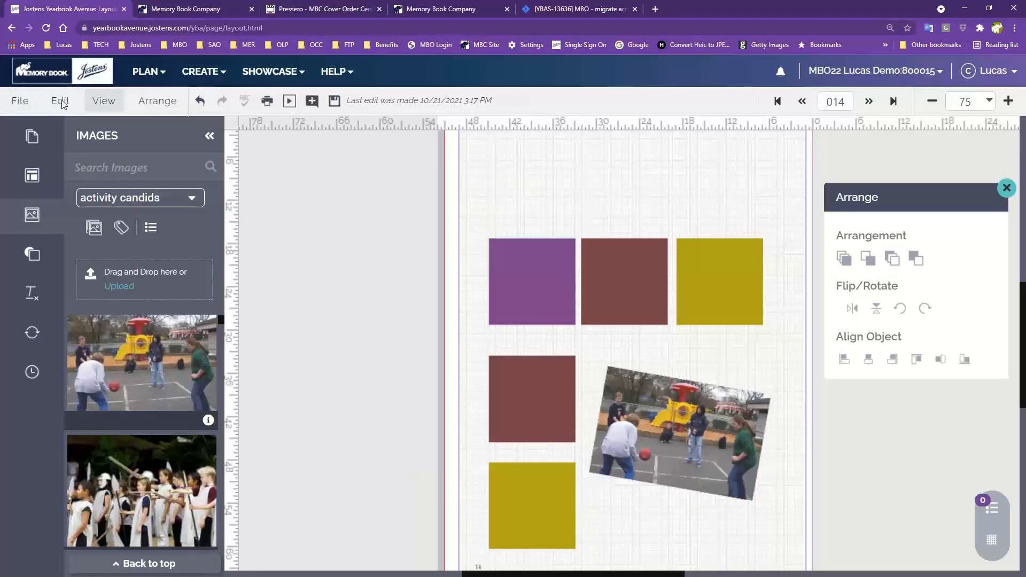
pyautogui.scroll(1, 534, 339)
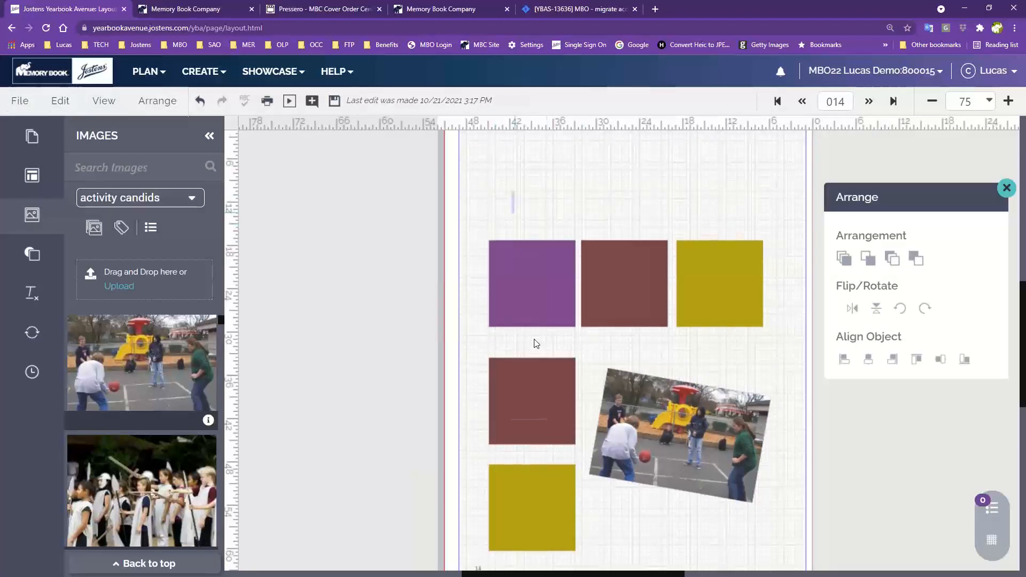
# - Delete all the squares and the tilted playground photo, including its leftover empty frame, from page 14
pyautogui.moveTo(511, 193); pyautogui.dragTo(706, 507)
pyautogui.press('Delete')
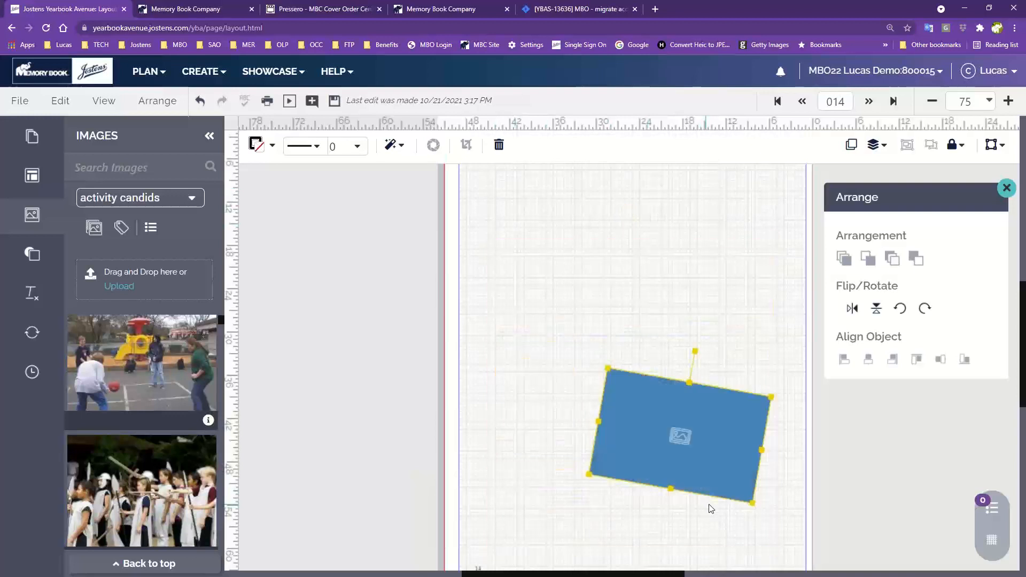
pyautogui.press('Delete')
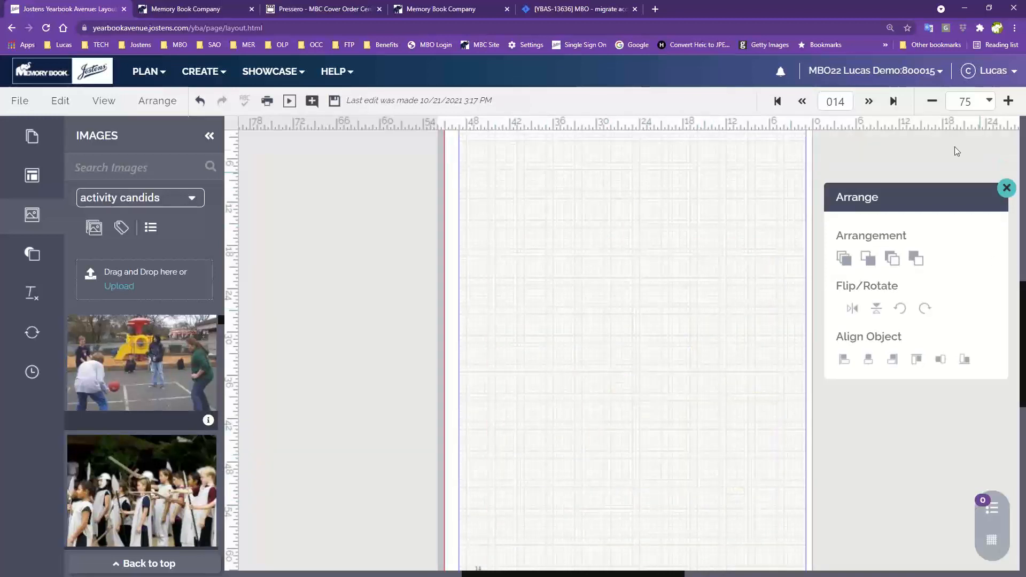
# - Reduce the browser zoom by three levels to show more of the page designer at once
pyautogui.click(1013, 28)
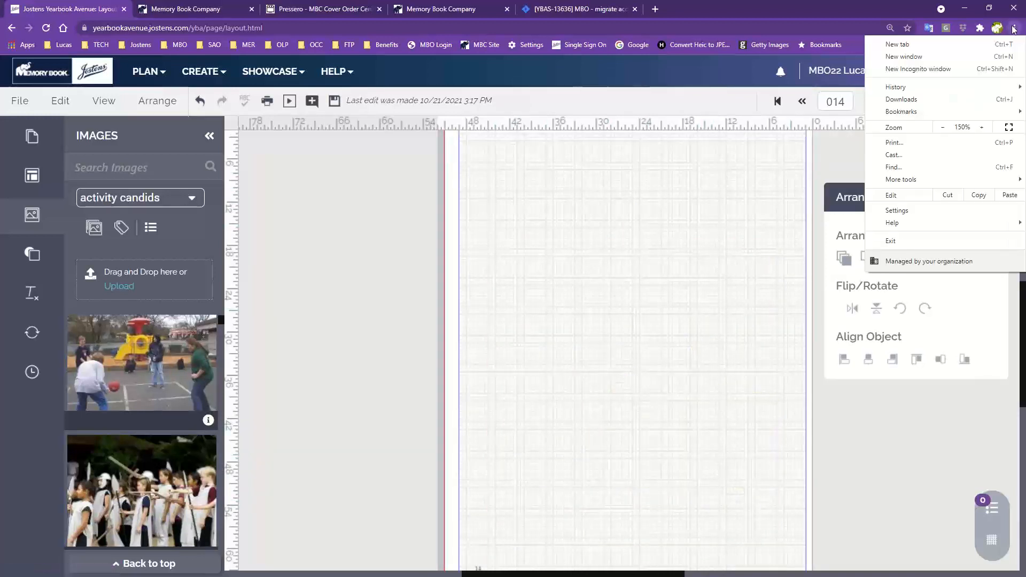
pyautogui.click(943, 127)
pyautogui.click(943, 127)
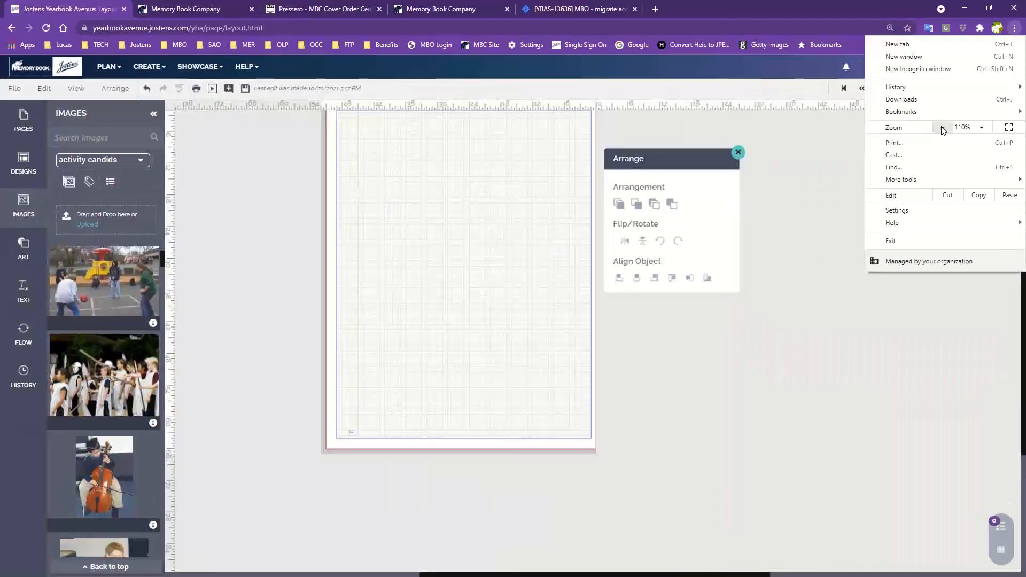
pyautogui.click(942, 128)
pyautogui.click(785, 283)
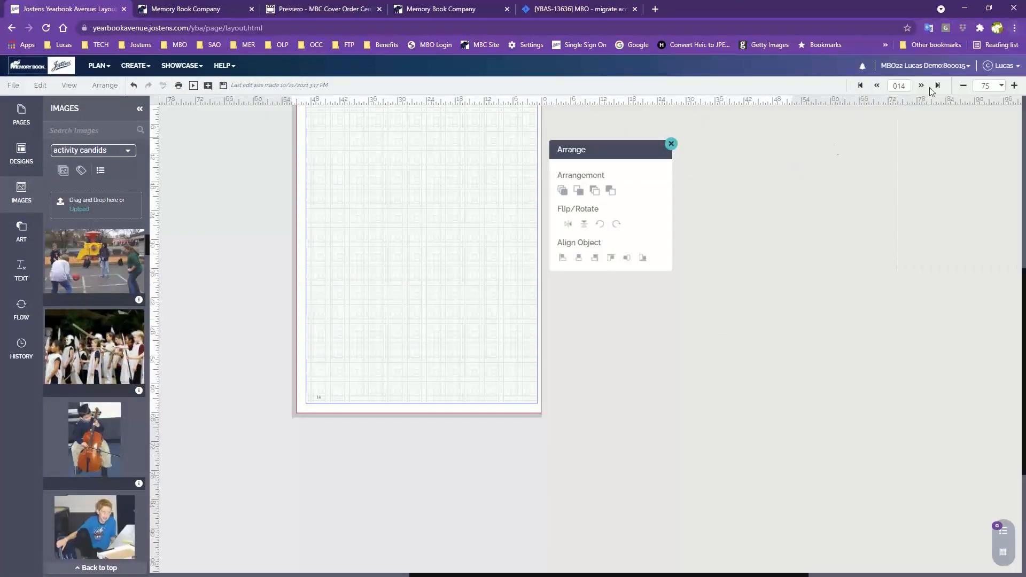
# - Close the floating Arrange palette and set the layout zoom to Fit (101%)
pyautogui.click(1015, 85)
pyautogui.click(1014, 86)
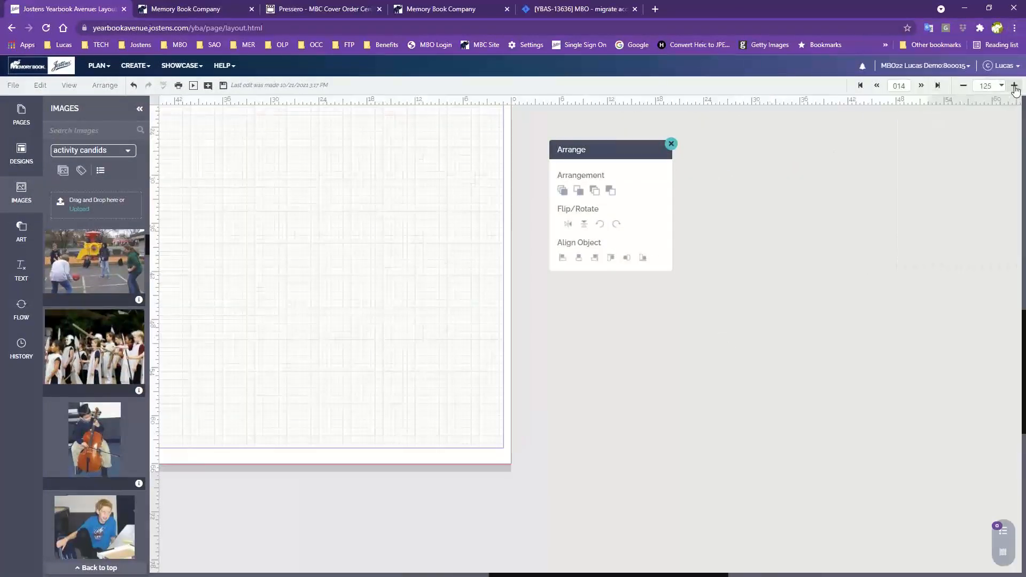
pyautogui.click(671, 144)
pyautogui.moveTo(336, 186); pyautogui.dragTo(561, 380)
pyautogui.click(997, 84)
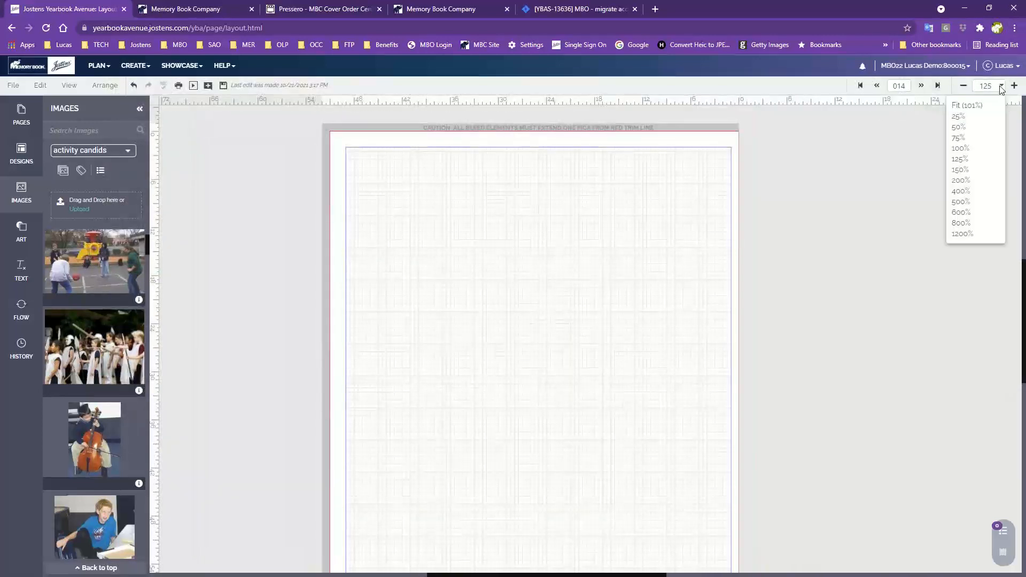
pyautogui.click(978, 106)
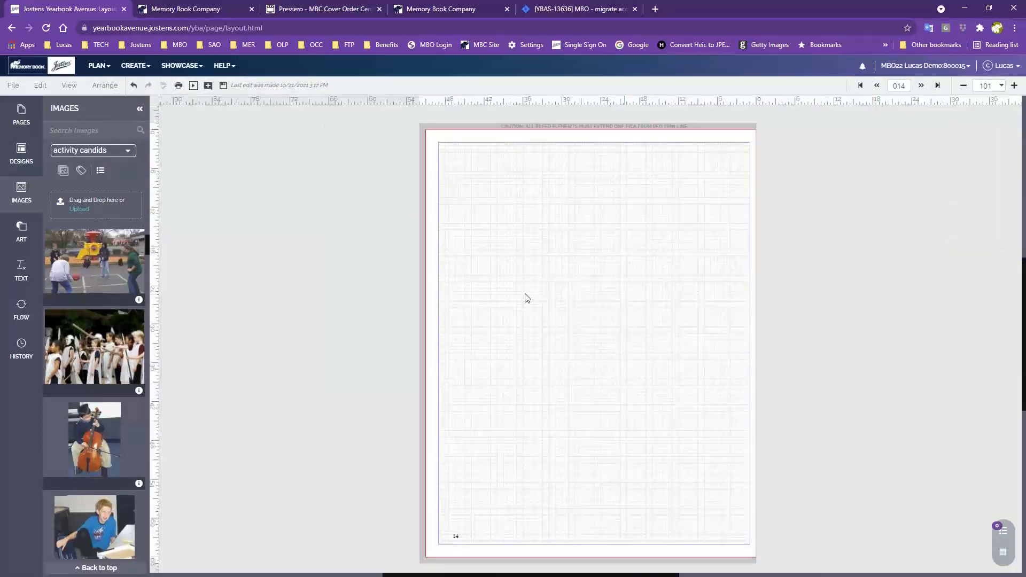
# - Look through the Yearbook page thumbnails beyond page 060 and return to the first page
pyautogui.click(10, 118)
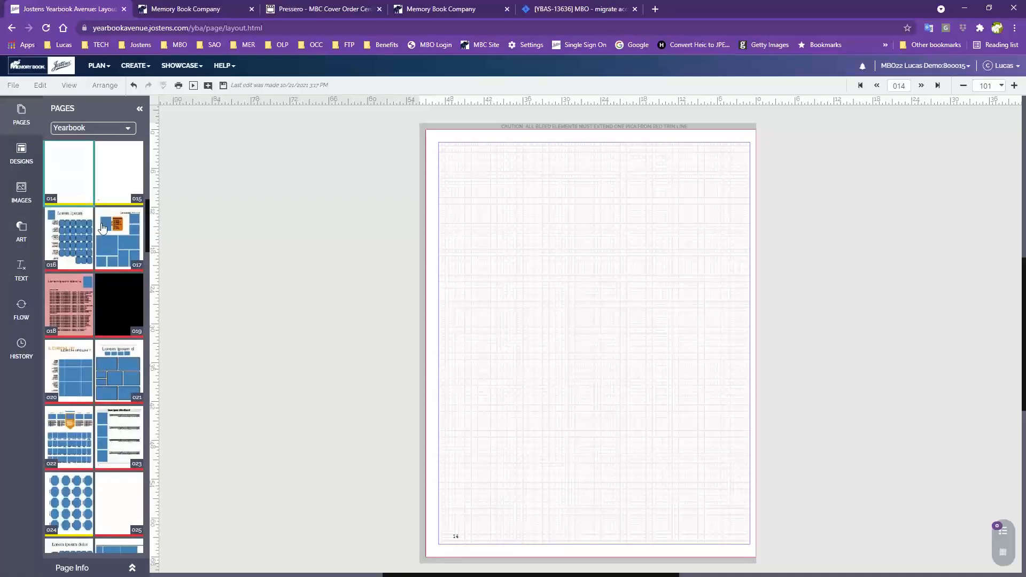
pyautogui.scroll(-7, 104, 230)
pyautogui.scroll(-12, 103, 238)
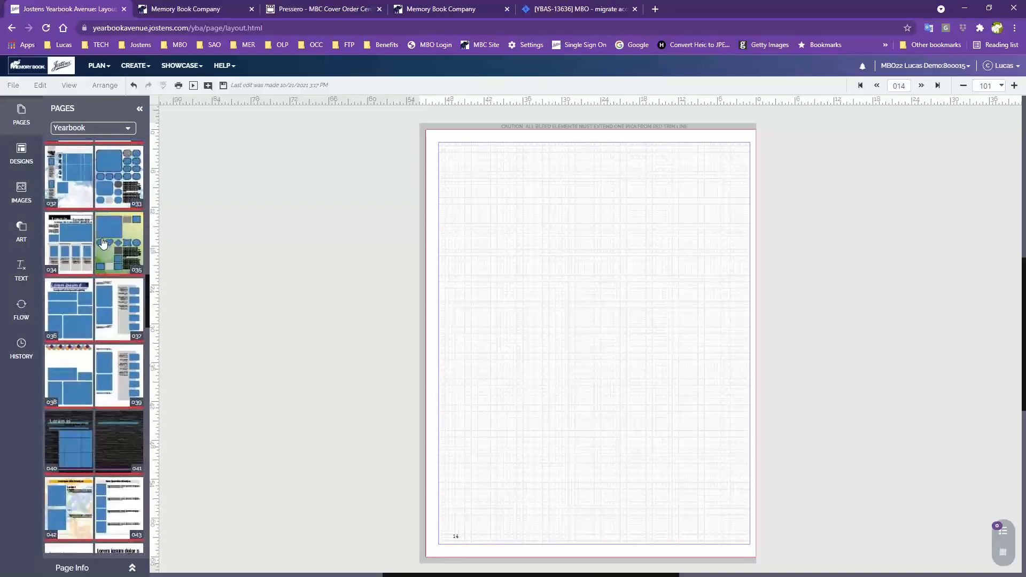
pyautogui.scroll(-8, 75, 397)
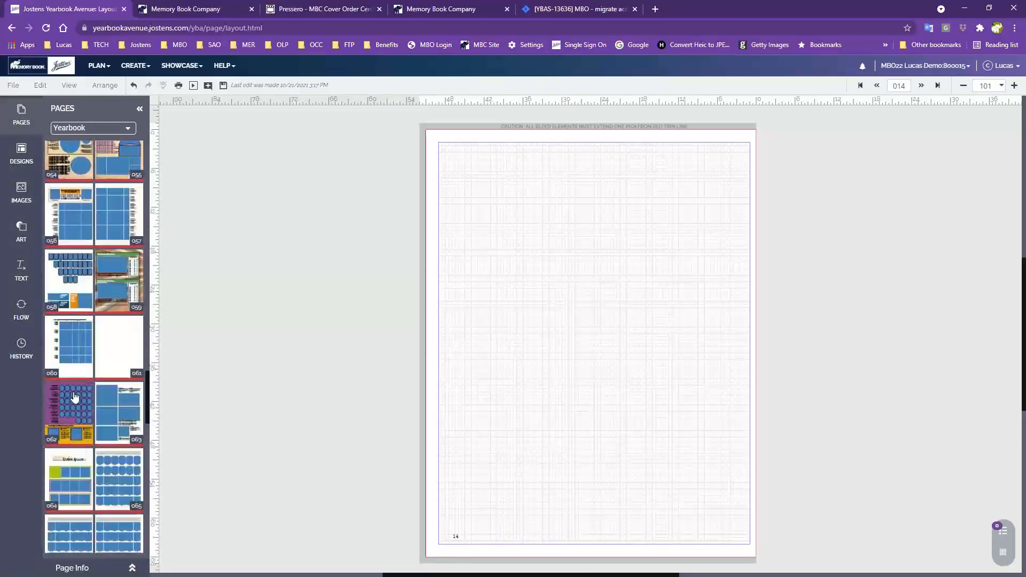
pyautogui.scroll(10, 74, 385)
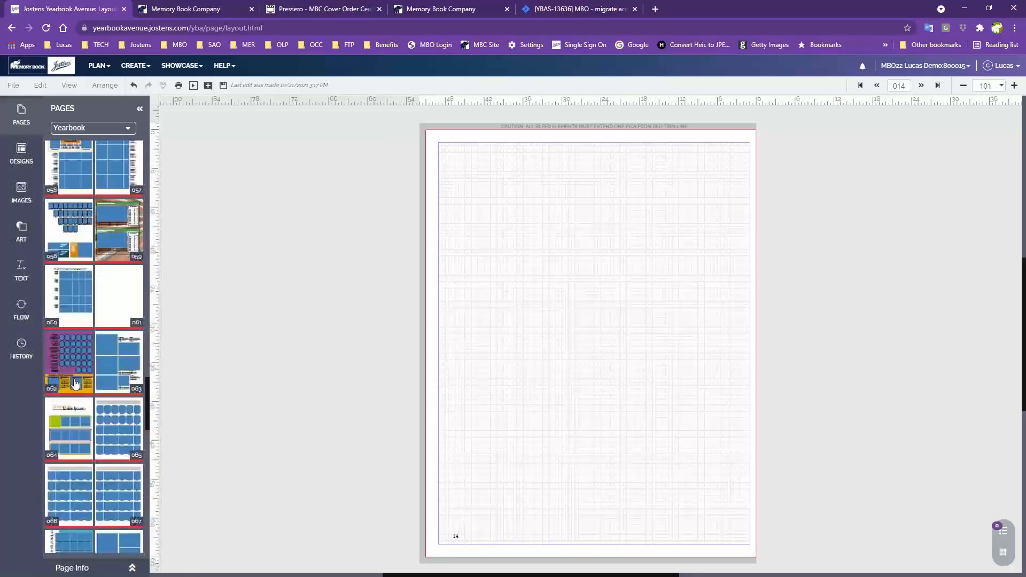
pyautogui.scroll(11, 101, 321)
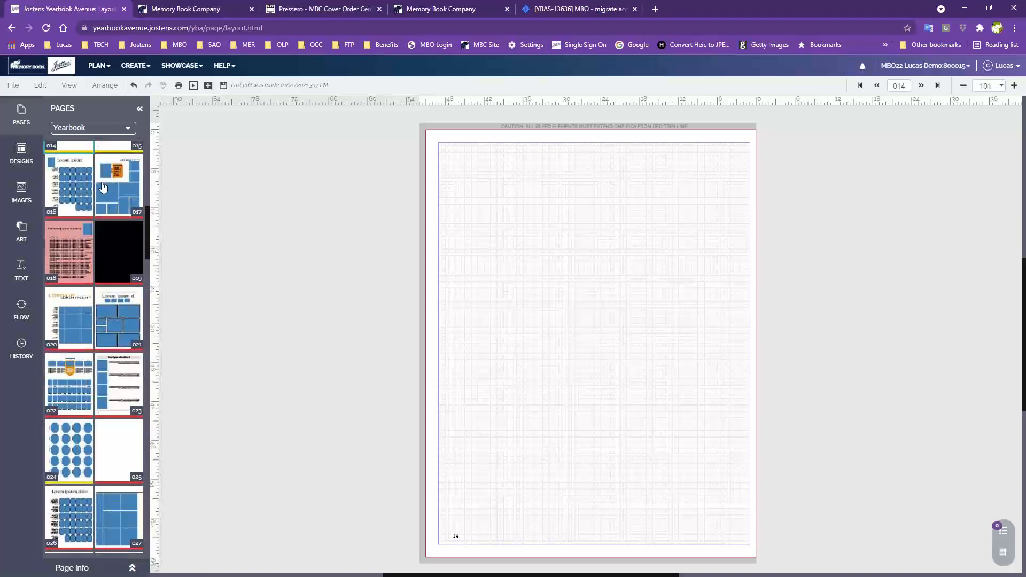
pyautogui.scroll(8, 101, 188)
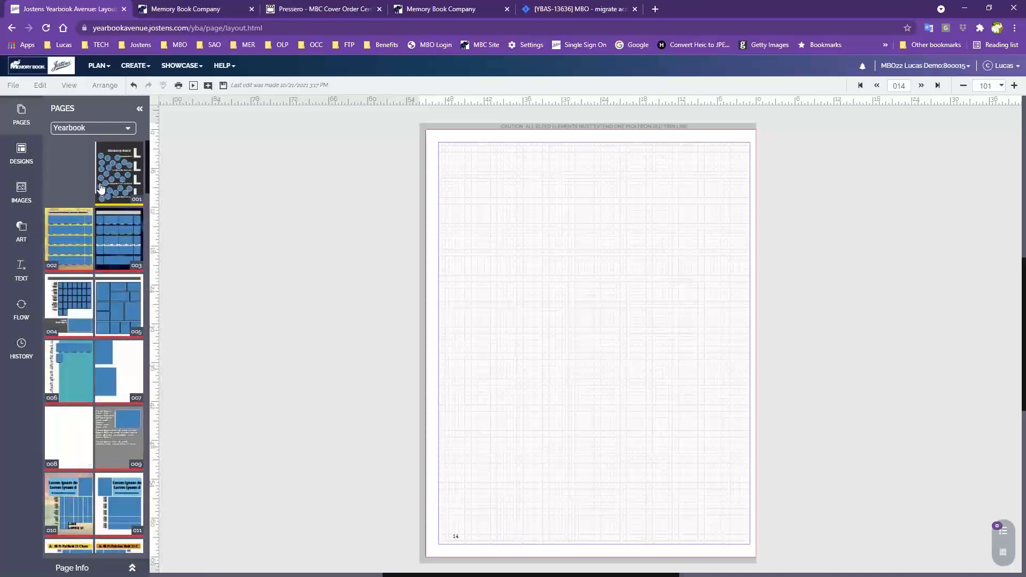
# - Save the changes to page 014 and open page 001
pyautogui.click(118, 176)
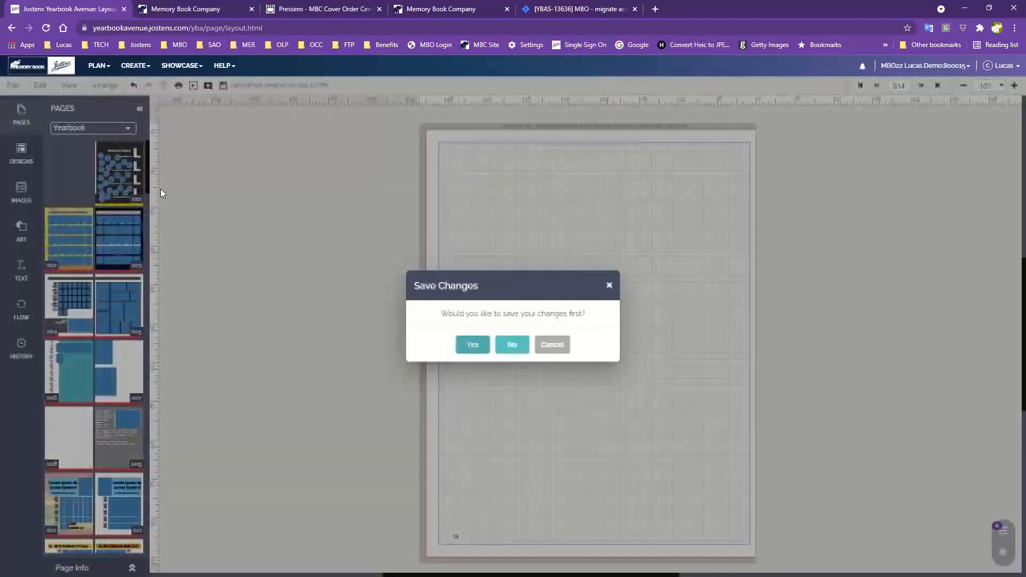
pyautogui.click(481, 343)
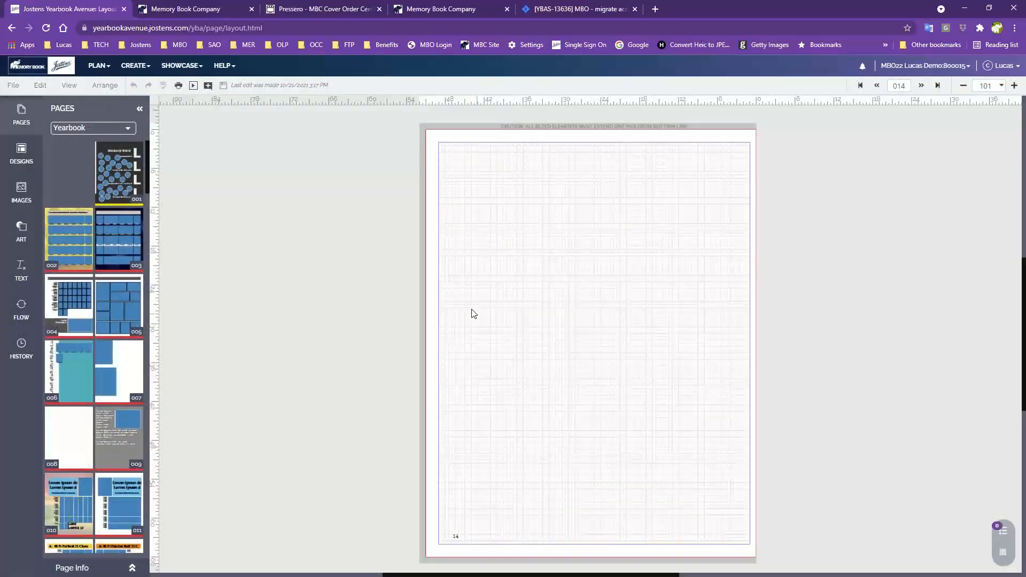
pyautogui.click(114, 170)
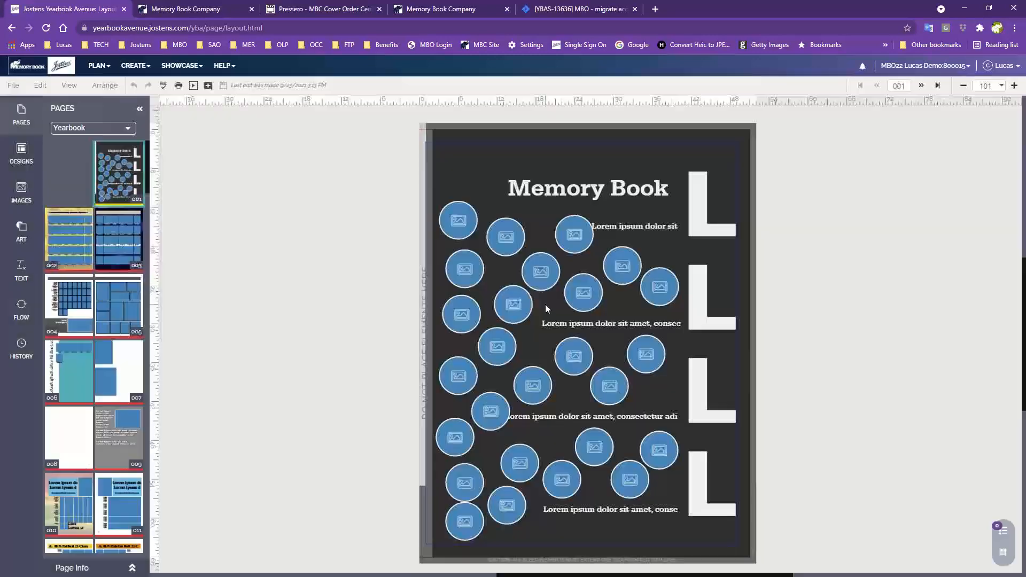
# - Open page 006, return to page 014 and display it with page 015 as a two-page spread
pyautogui.click(85, 396)
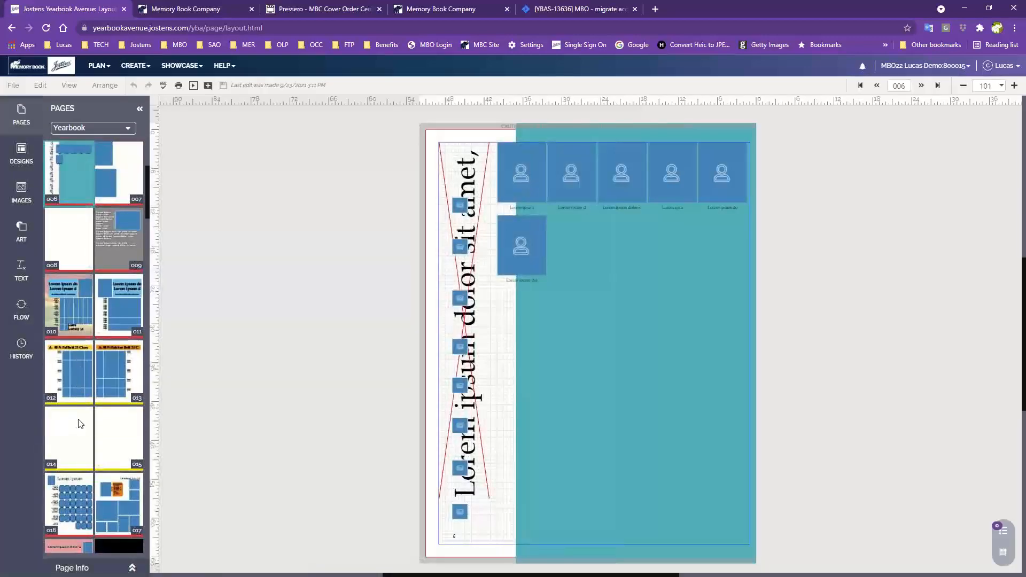
pyautogui.click(79, 425)
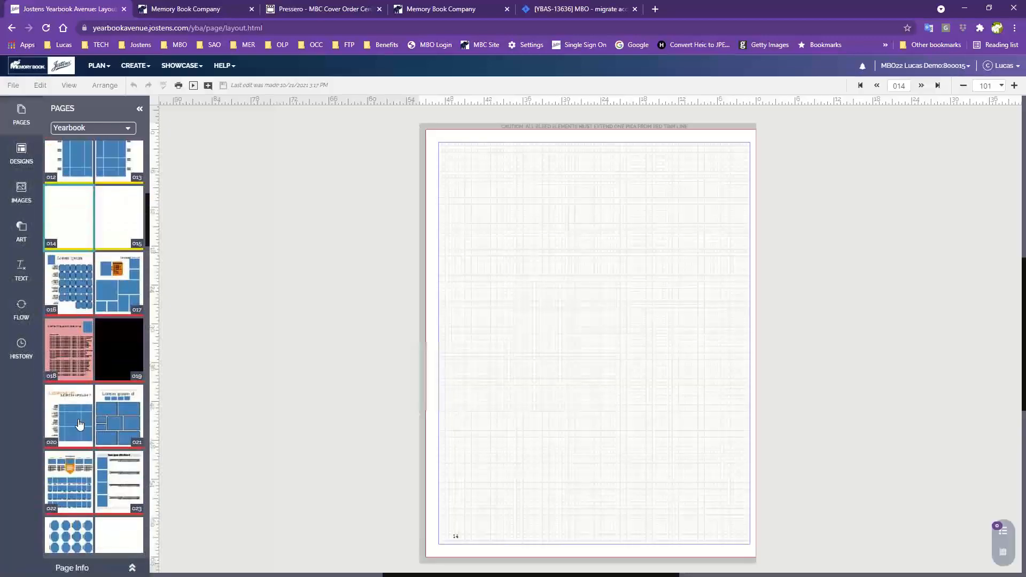
pyautogui.click(69, 85)
pyautogui.click(95, 297)
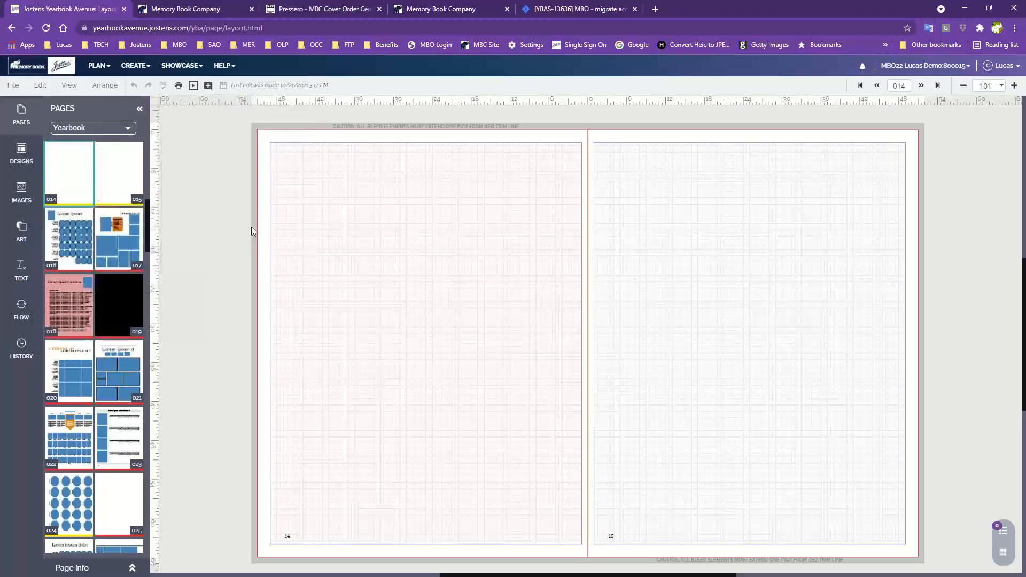
# - Examine the available design categories, including those under Custom and Page Surfer
pyautogui.click(23, 164)
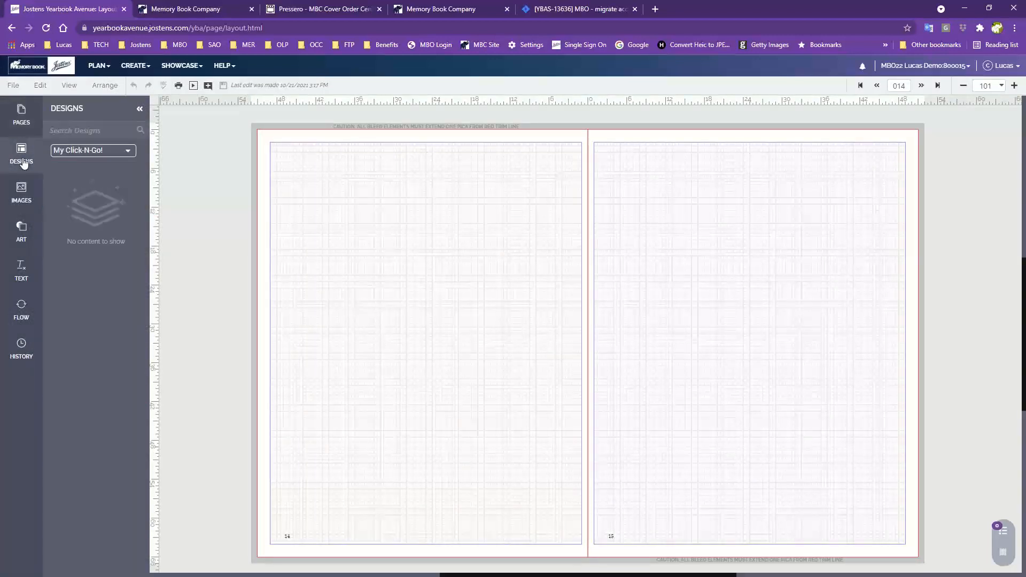
pyautogui.click(110, 152)
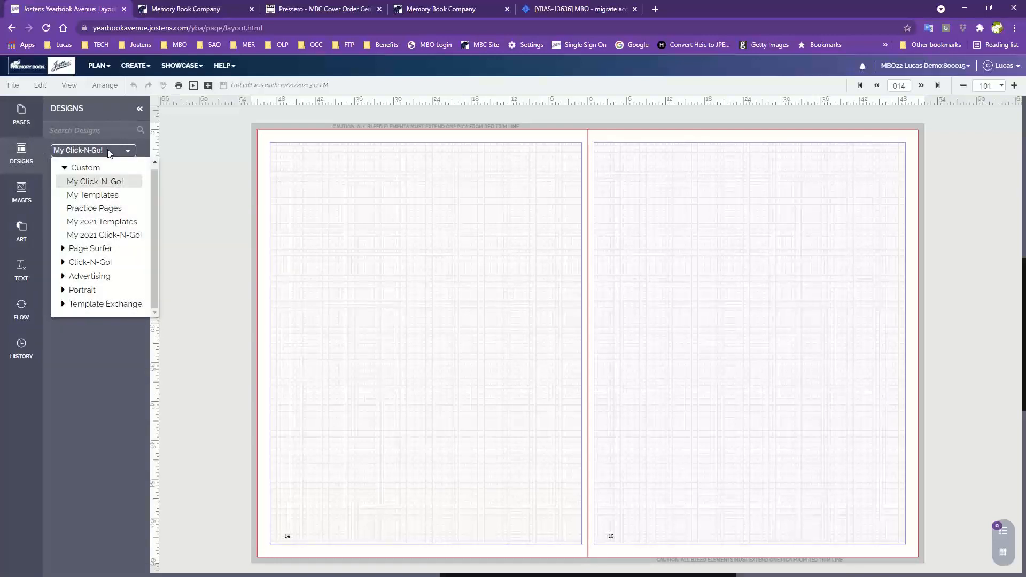
pyautogui.click(63, 170)
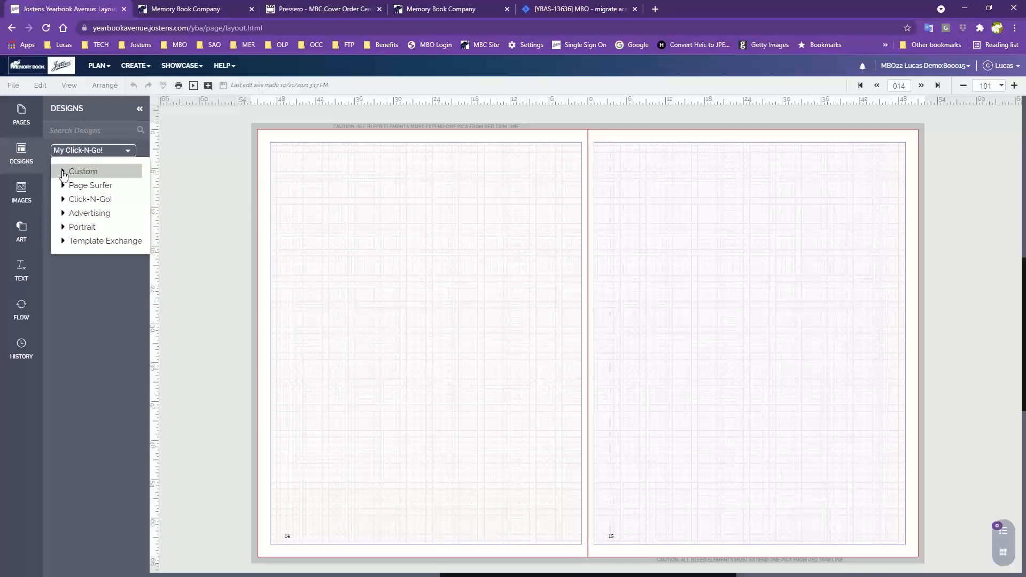
pyautogui.click(63, 172)
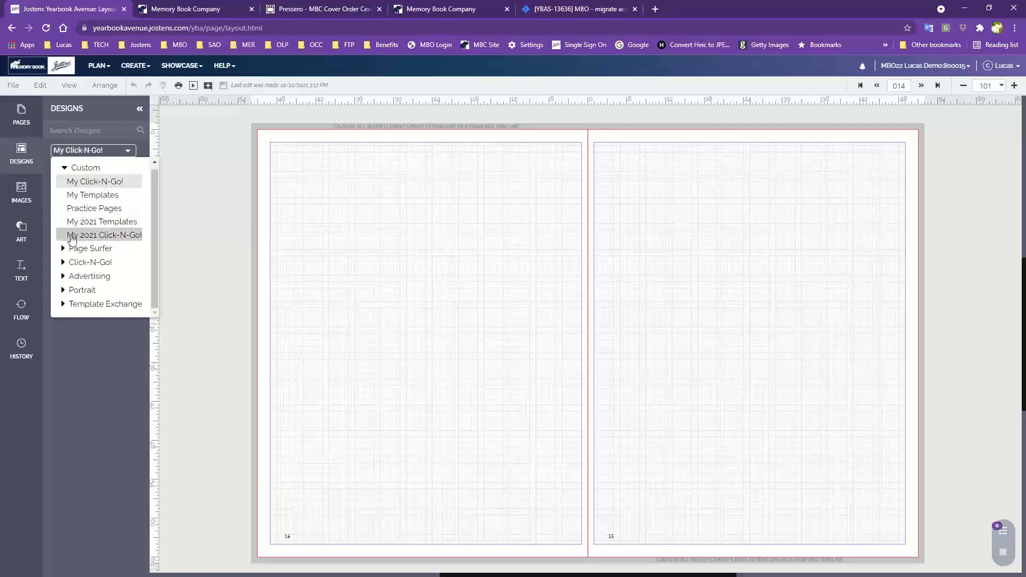
pyautogui.click(62, 249)
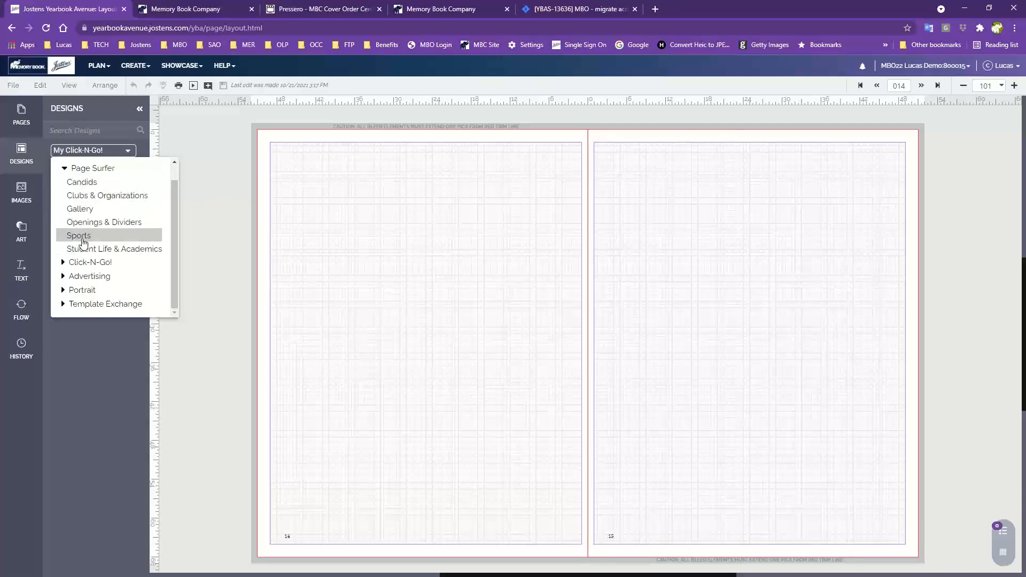
# - Apply template 3026 from the Page Surfer Candids designs to page 14, retaining existing content
pyautogui.click(79, 184)
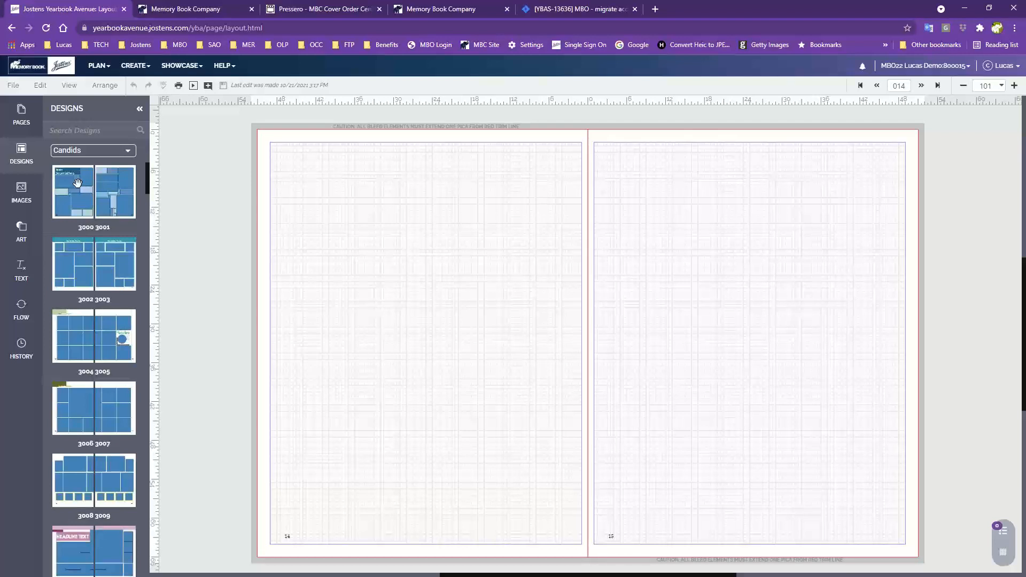
pyautogui.scroll(-5, 94, 267)
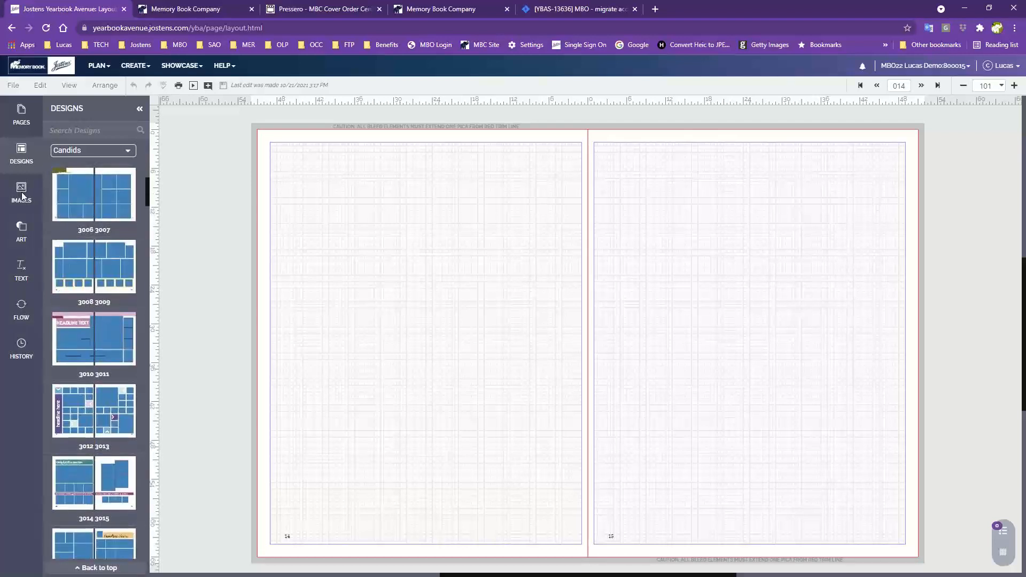
pyautogui.scroll(-10, 20, 189)
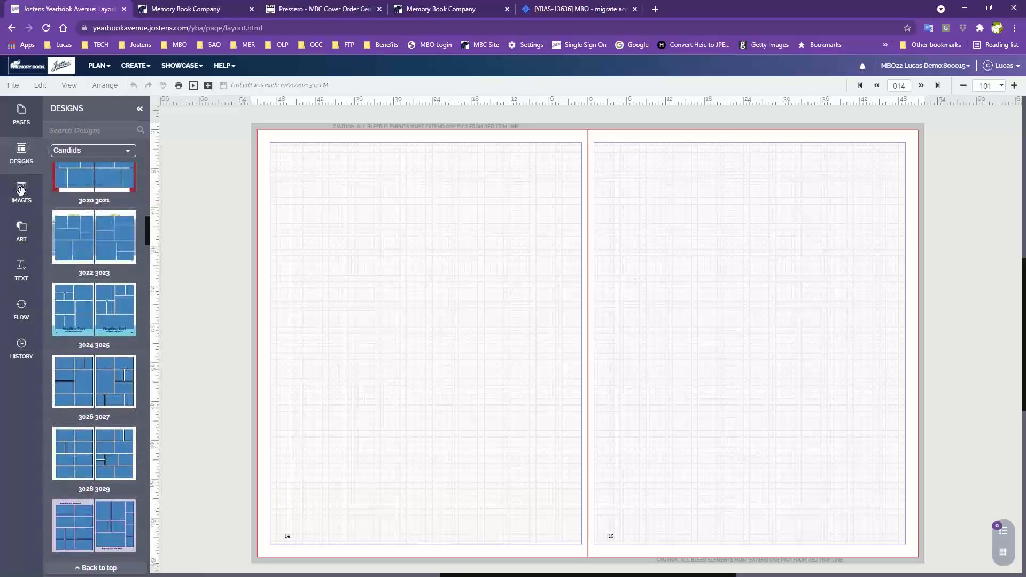
pyautogui.scroll(2, 21, 196)
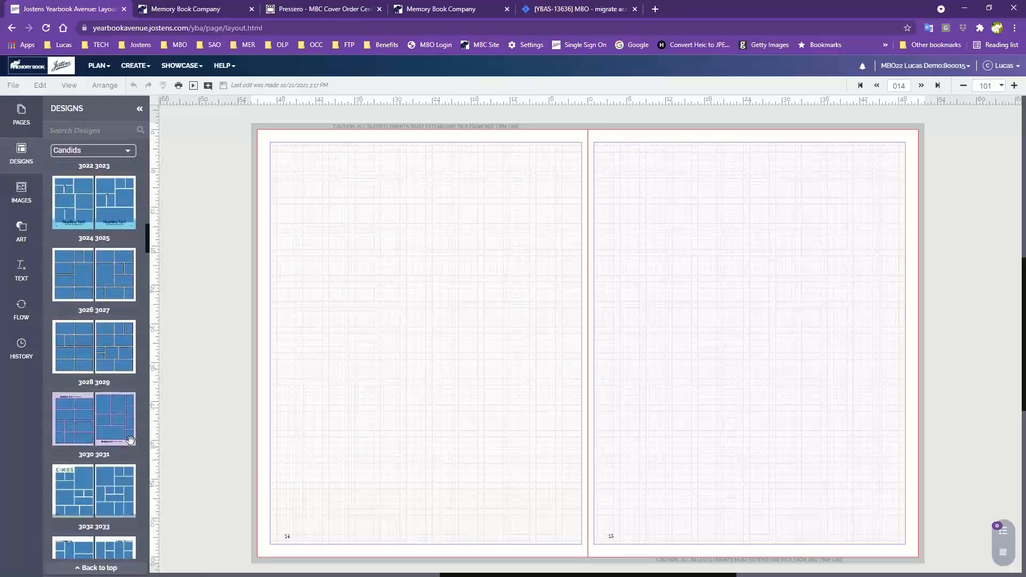
pyautogui.moveTo(70, 276); pyautogui.dragTo(438, 317)
pyautogui.click(489, 359)
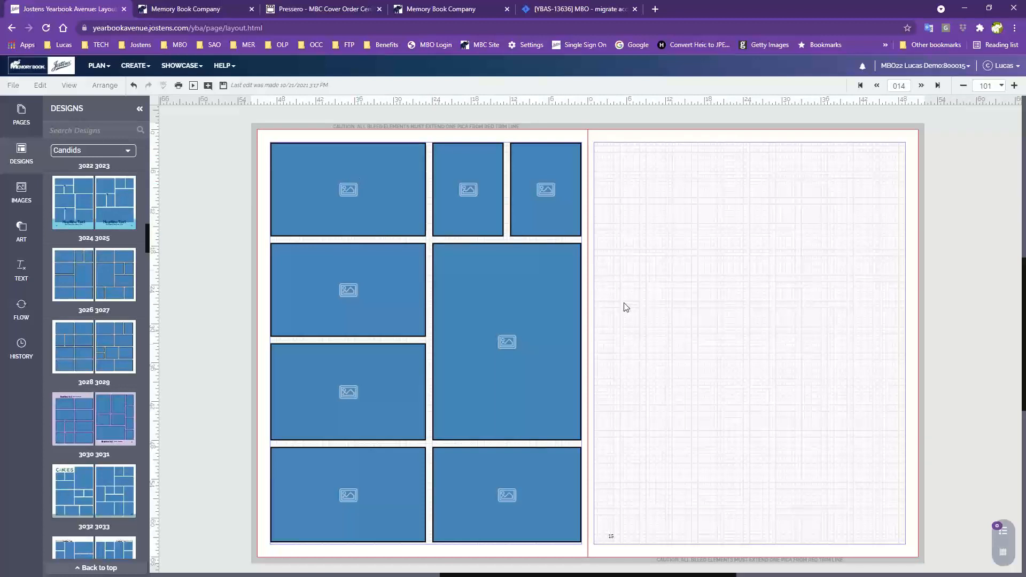
# - Apply Candids template 3031 to page 15 without retaining the existing content
pyautogui.scroll(-2, 146, 420)
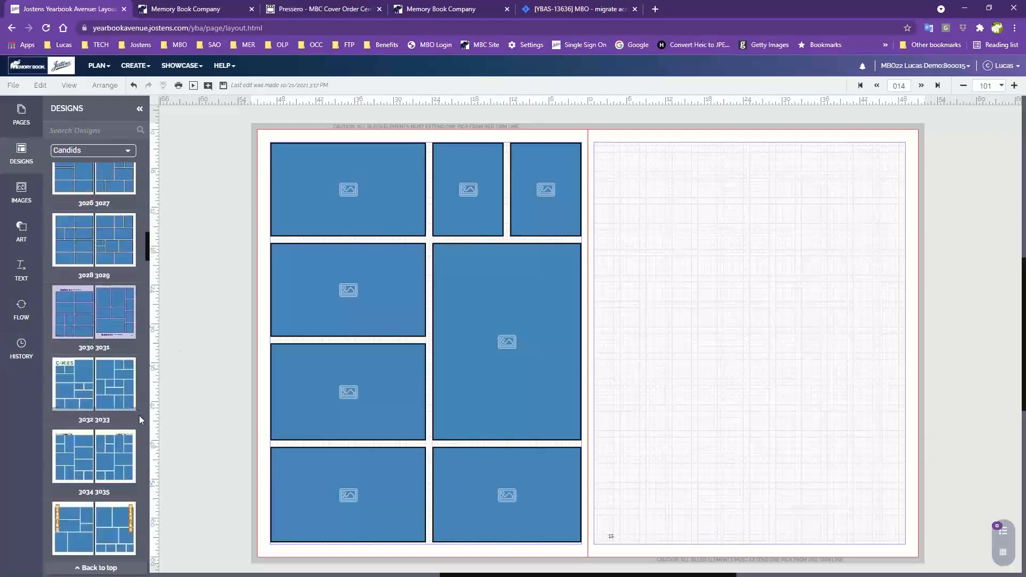
pyautogui.moveTo(110, 318); pyautogui.dragTo(715, 231)
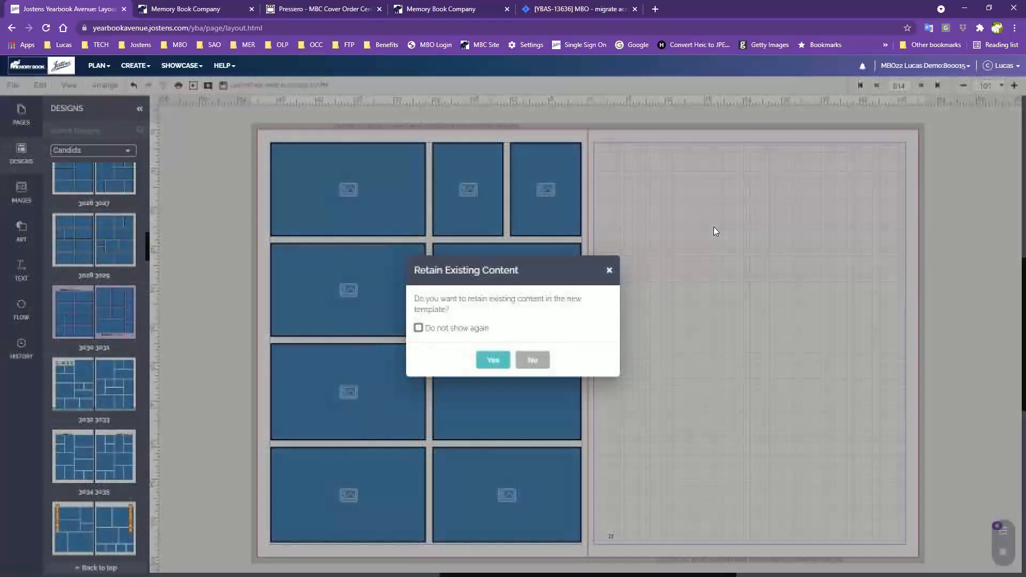
pyautogui.click(533, 360)
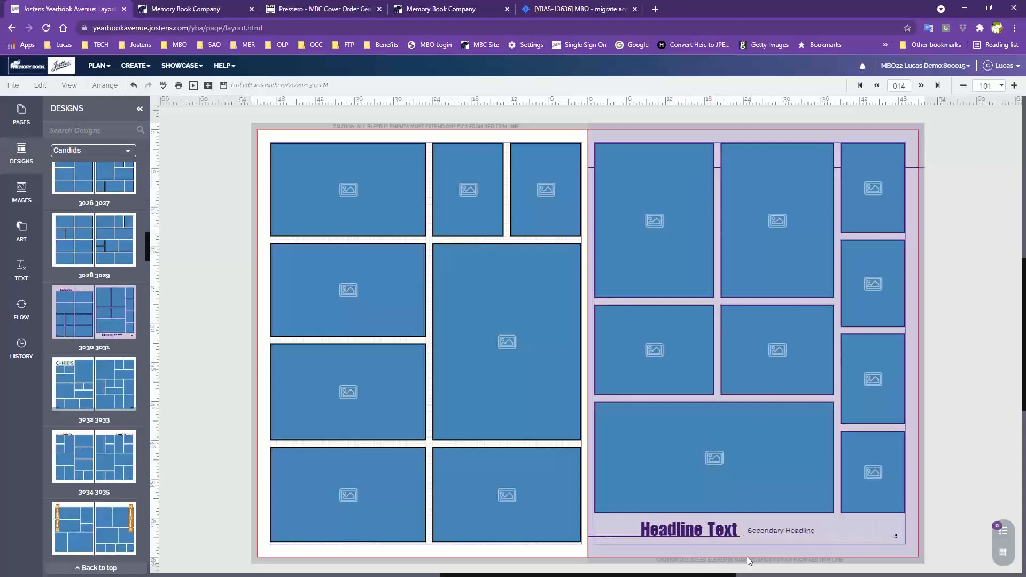
# - Show the activity candids image library and the Art categories
pyautogui.click(11, 197)
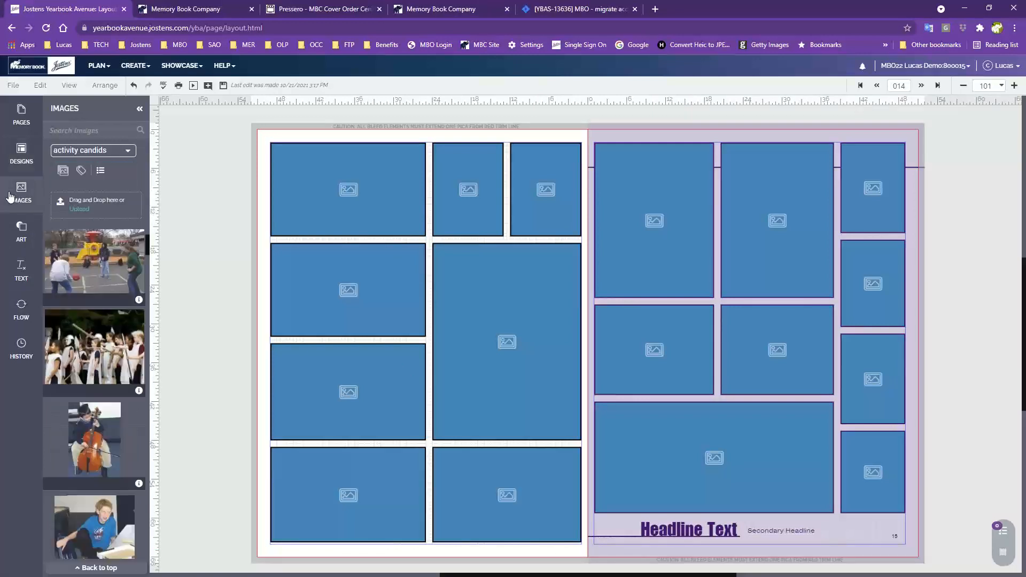
pyautogui.click(23, 232)
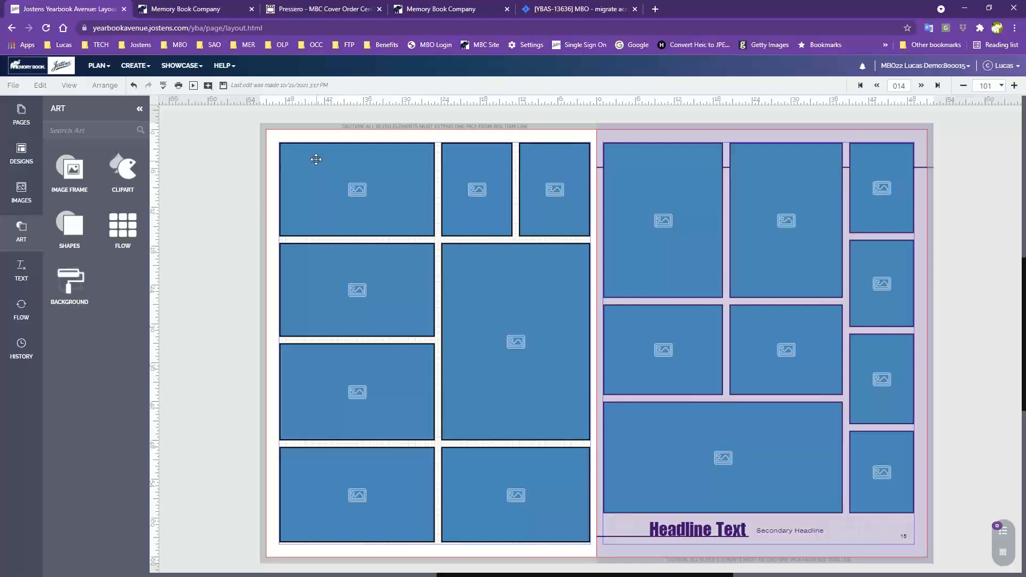
# - Delete the three image frames in the top row of page 14
pyautogui.scroll(1, 318, 147)
pyautogui.moveTo(317, 147); pyautogui.dragTo(573, 206)
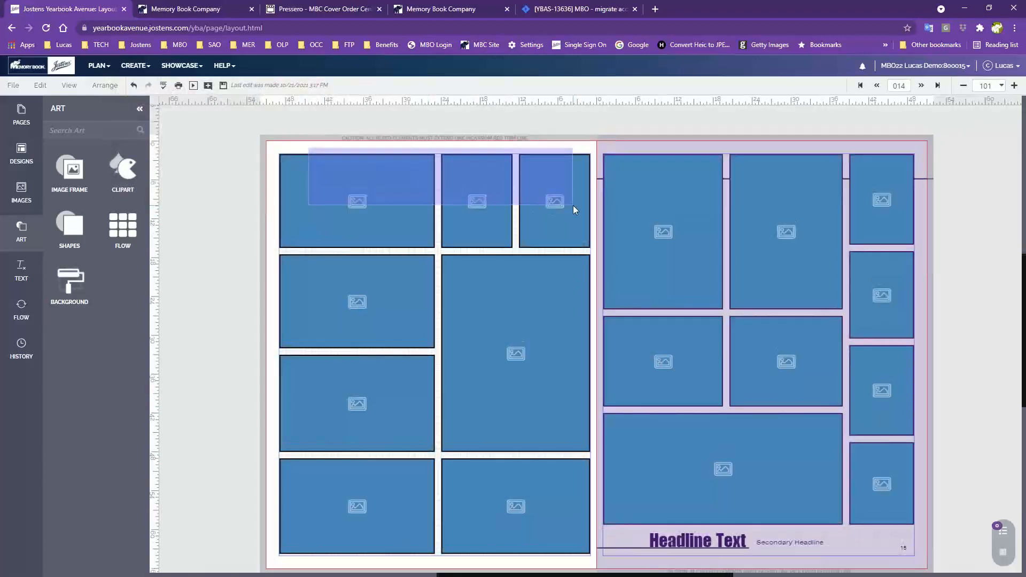
pyautogui.press('Delete')
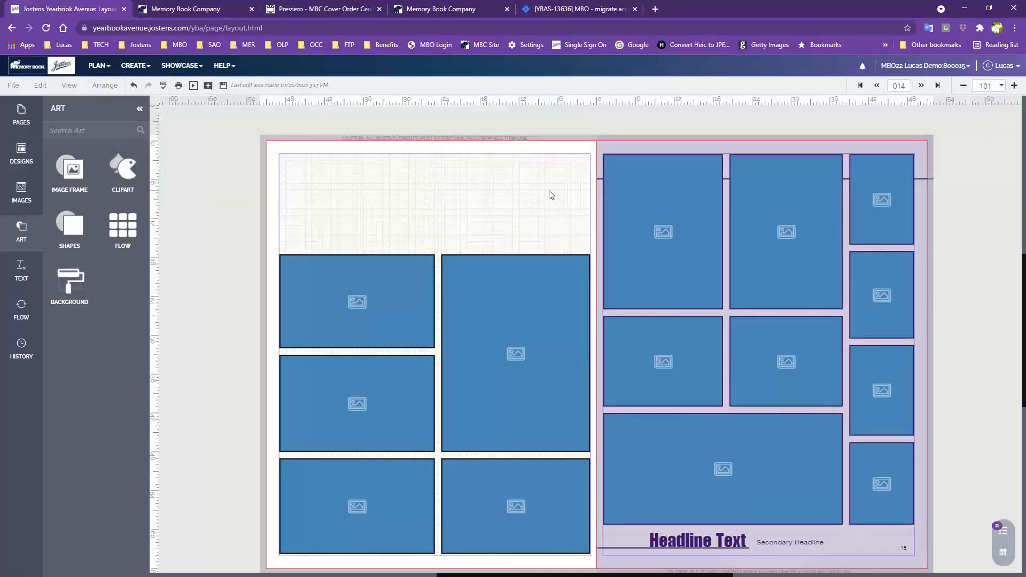
pyautogui.scroll(-1, 551, 198)
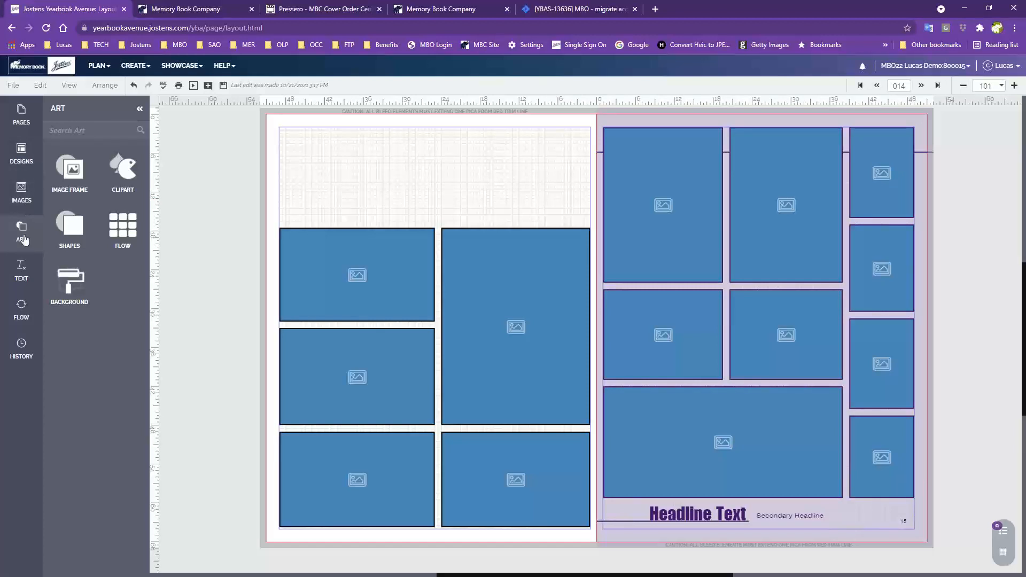
# - Add a Body Copy text box and a Headline text box below it in the cleared area of page 14
pyautogui.click(22, 272)
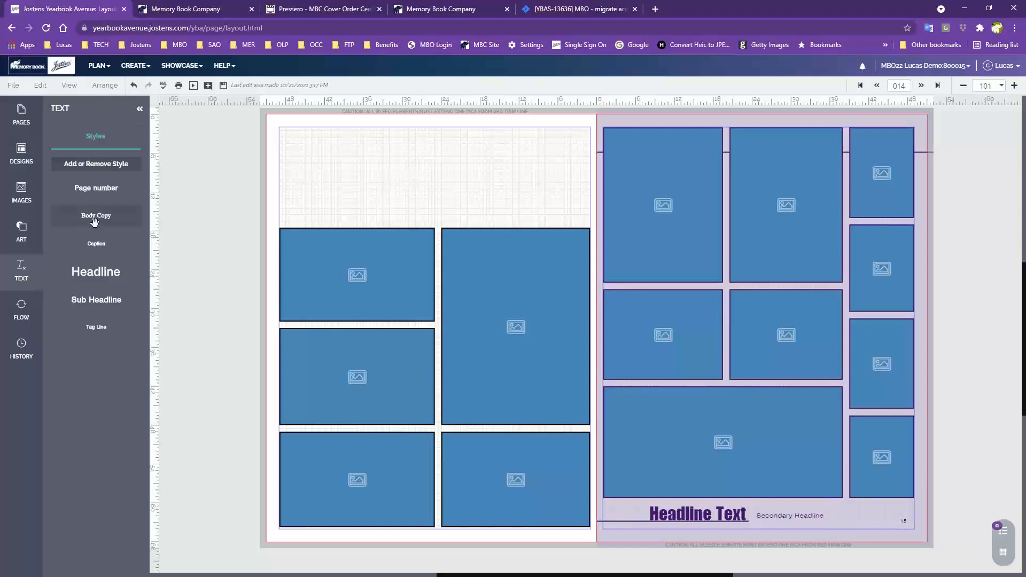
pyautogui.click(341, 150)
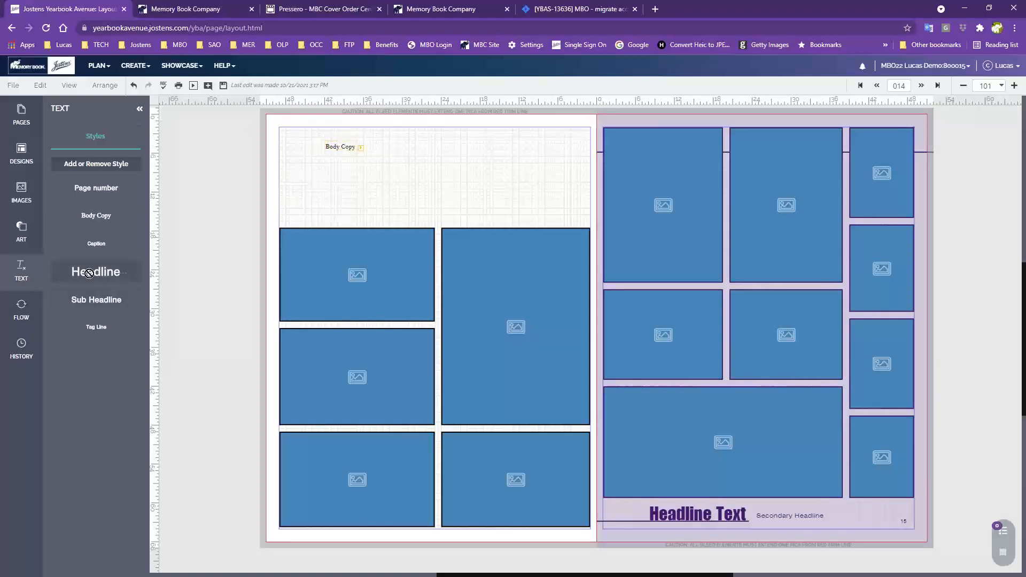
pyautogui.moveTo(89, 273); pyautogui.dragTo(341, 188)
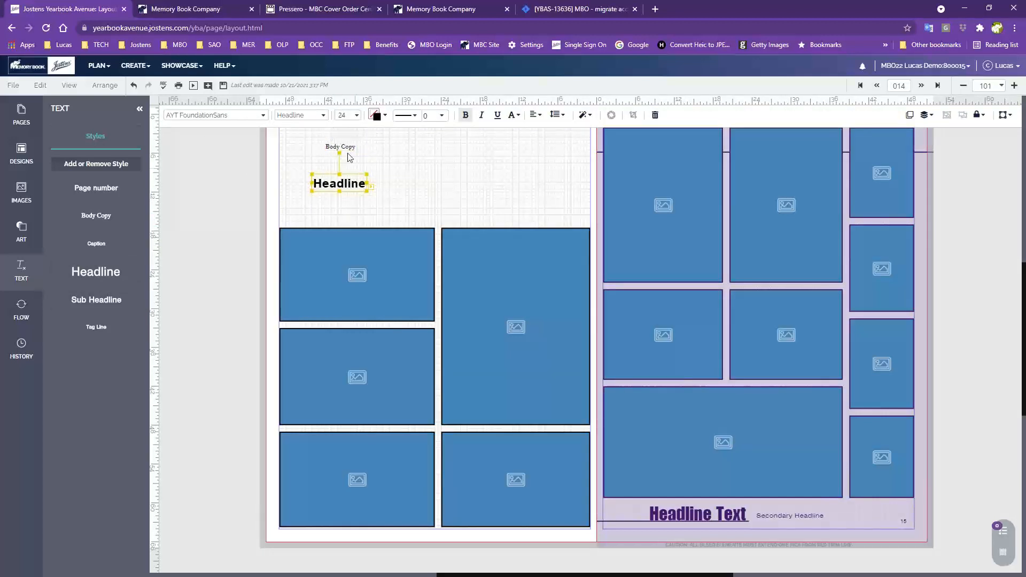
pyautogui.click(421, 204)
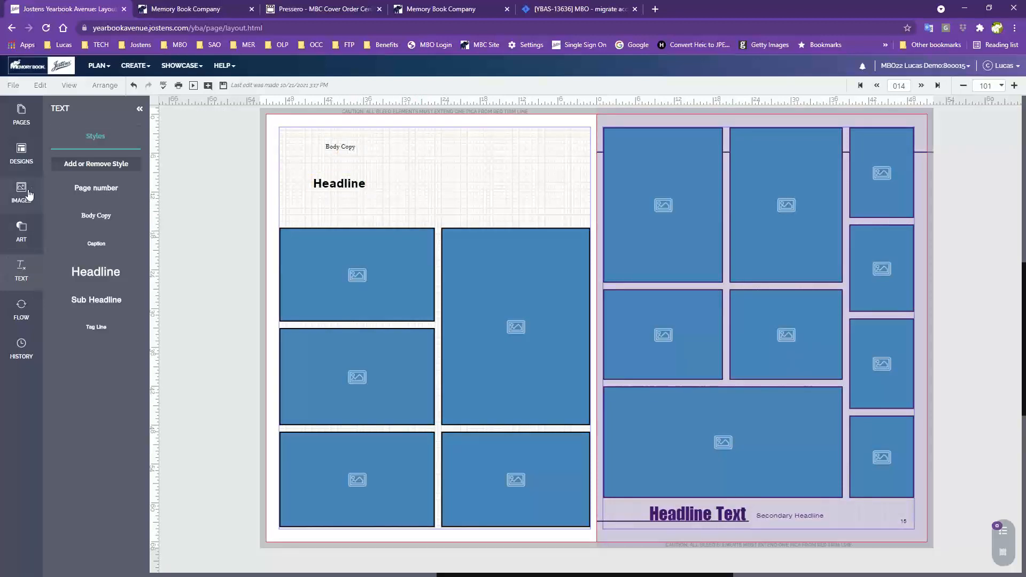
# - Place a square shape beside the Headline text and a circular image frame beside the square
pyautogui.click(27, 239)
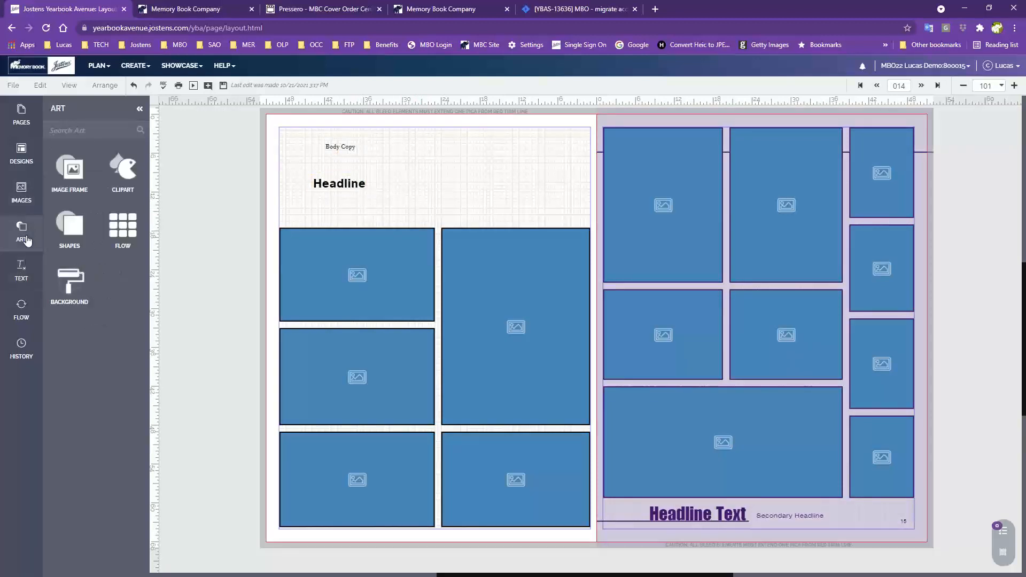
pyautogui.click(73, 228)
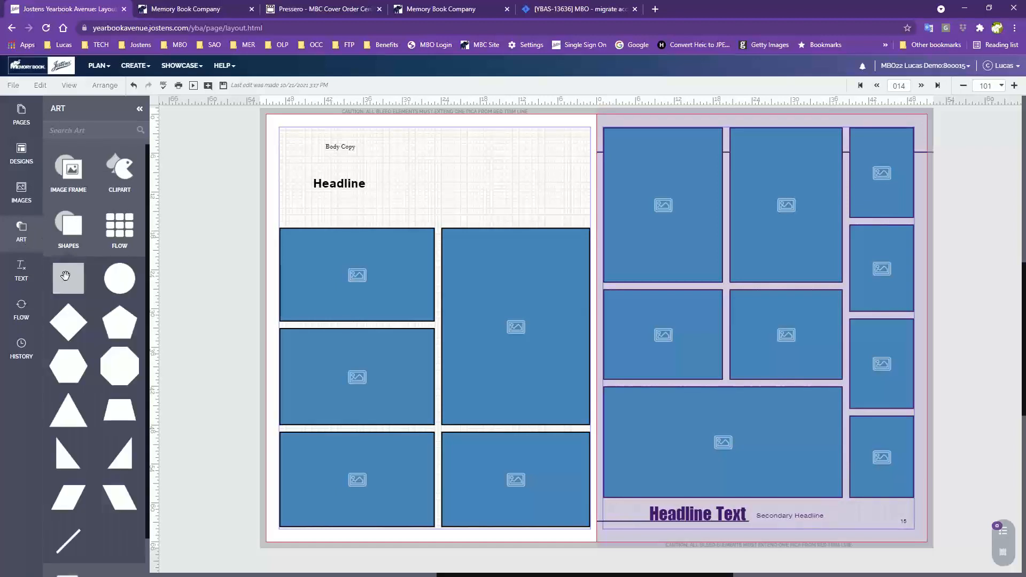
pyautogui.moveTo(68, 282); pyautogui.dragTo(469, 223)
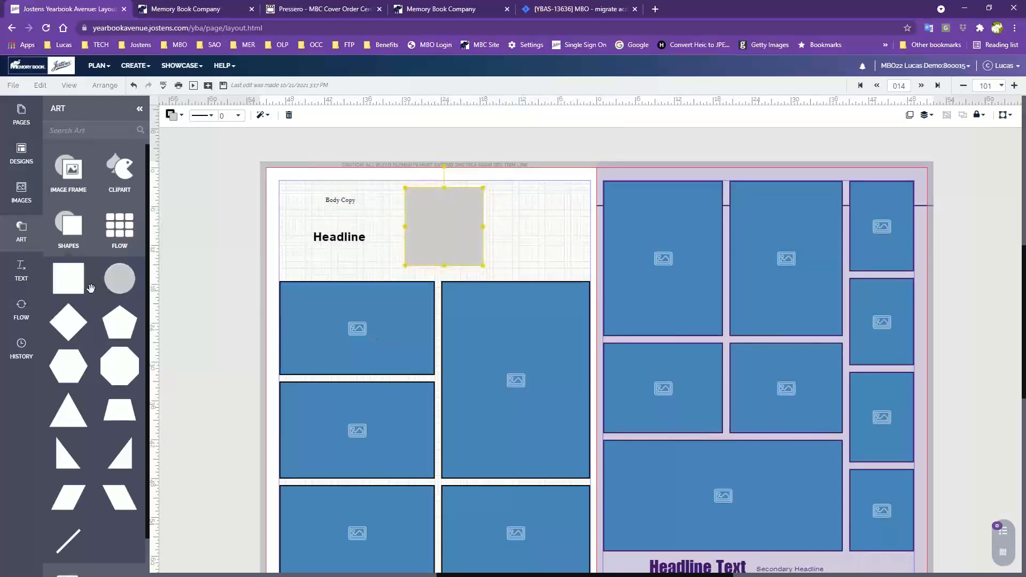
pyautogui.click(56, 169)
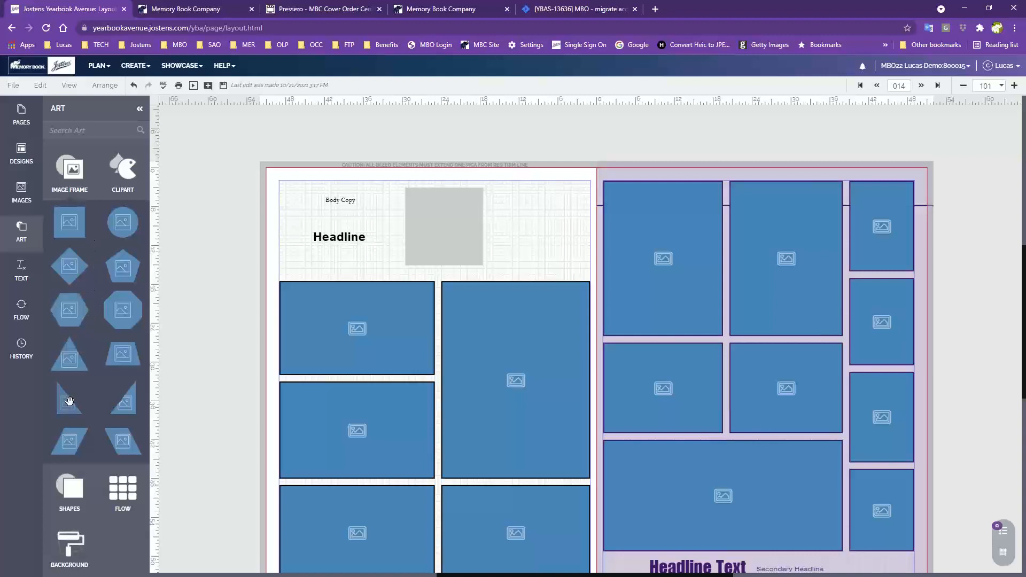
pyautogui.moveTo(70, 222); pyautogui.dragTo(544, 240)
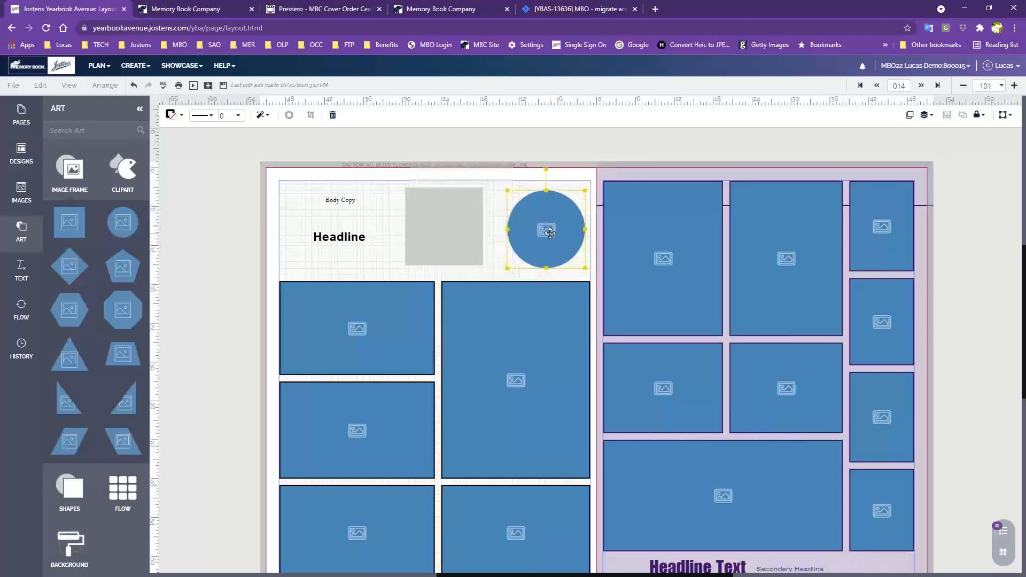
pyautogui.click(491, 160)
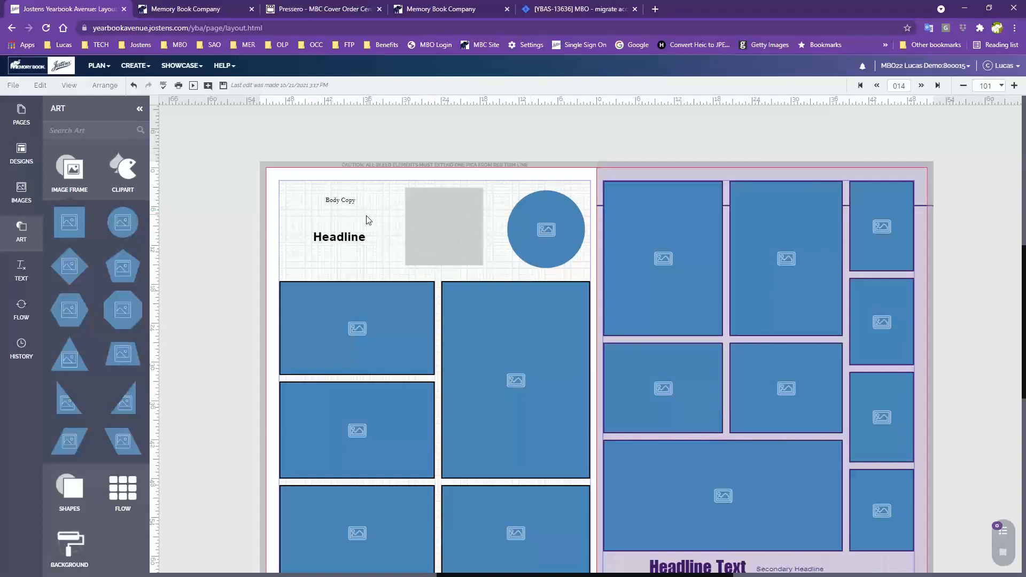
# - Fill the square shape with the light purple from the Classic colors, after trying IN Electric Purple
pyautogui.click(451, 216)
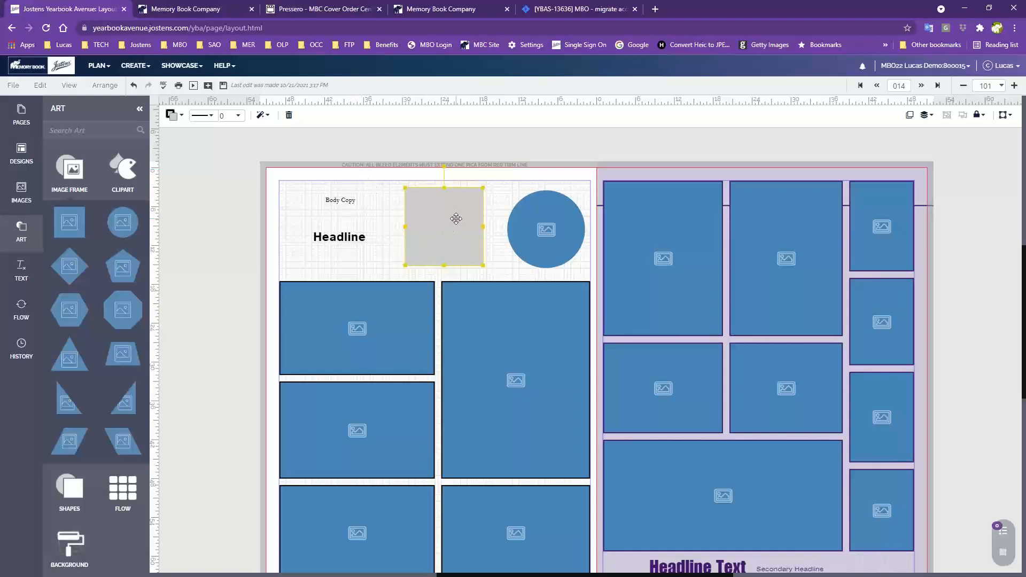
pyautogui.click(175, 122)
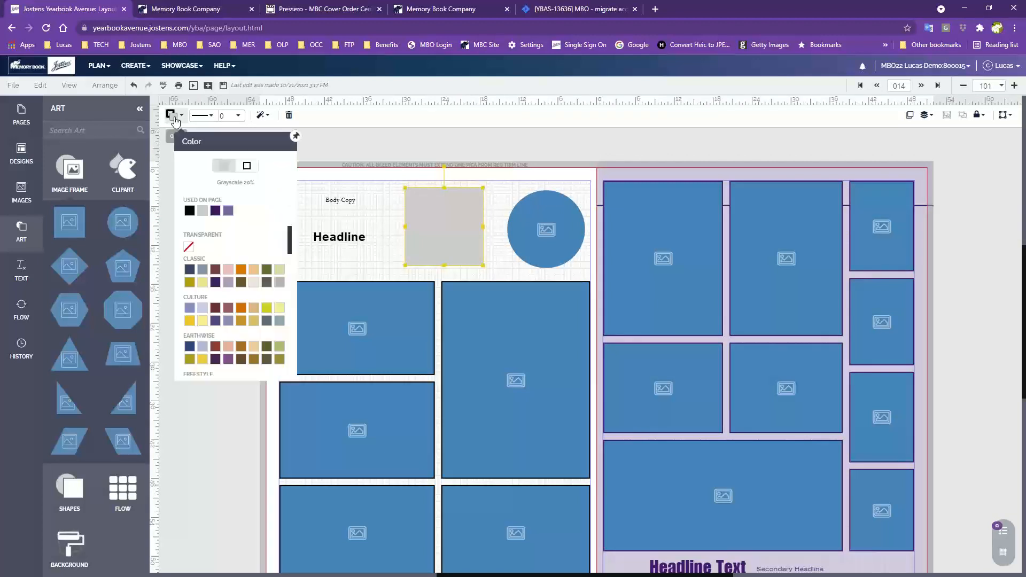
pyautogui.click(215, 209)
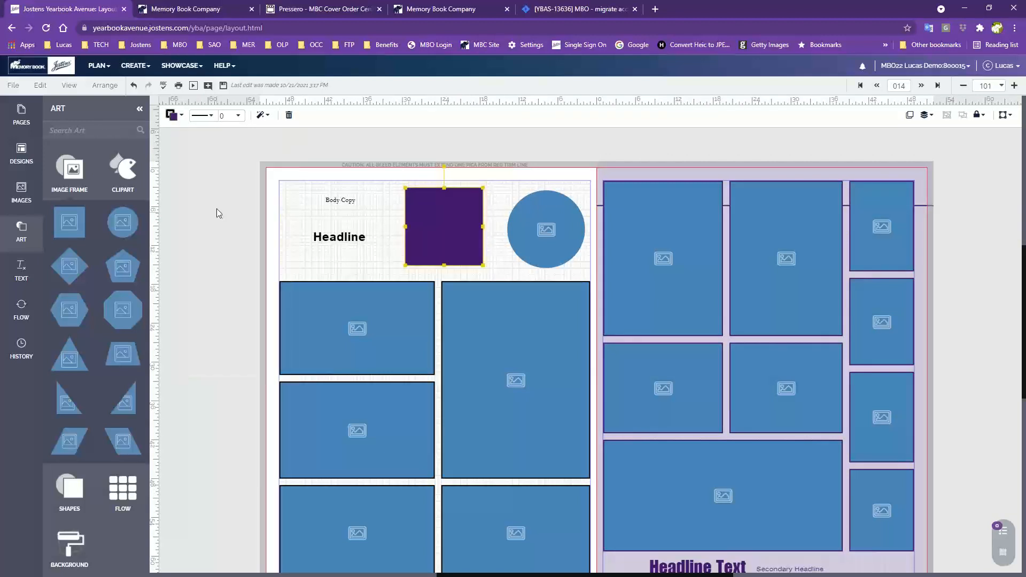
pyautogui.click(175, 122)
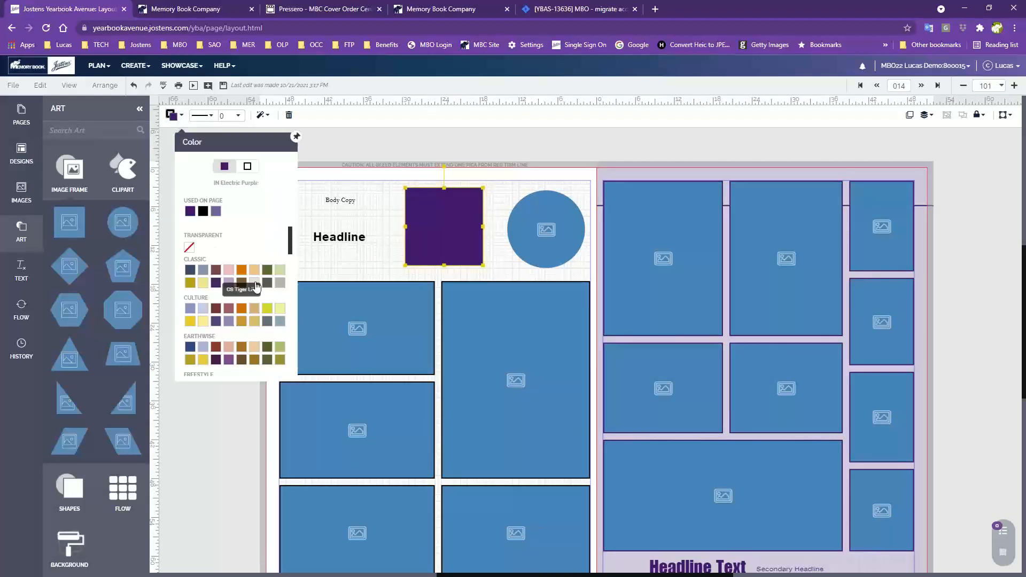
pyautogui.click(230, 282)
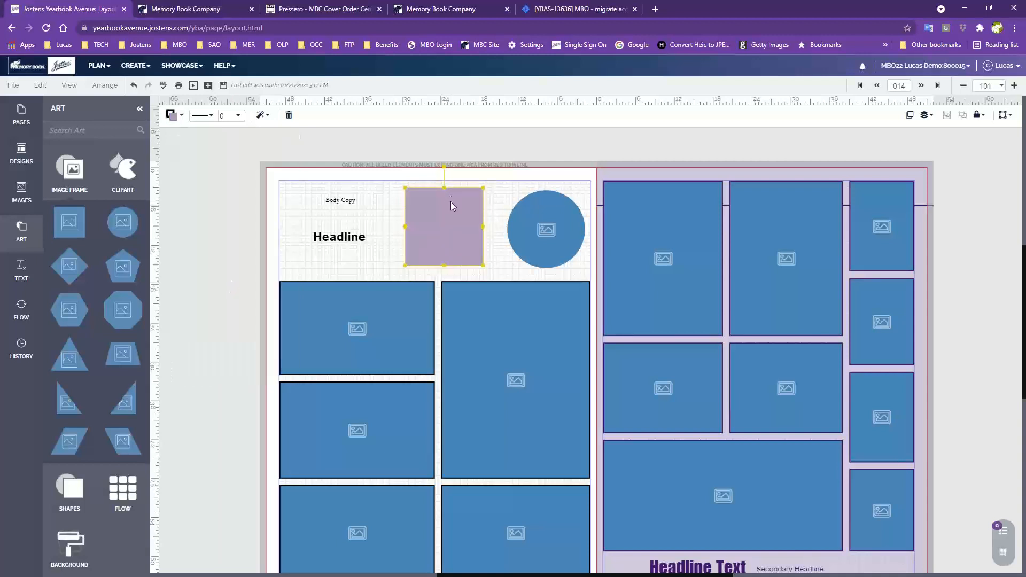
# - Give the square shape a solid 2 pt outline, trying an 8 pt thickness first
pyautogui.click(203, 115)
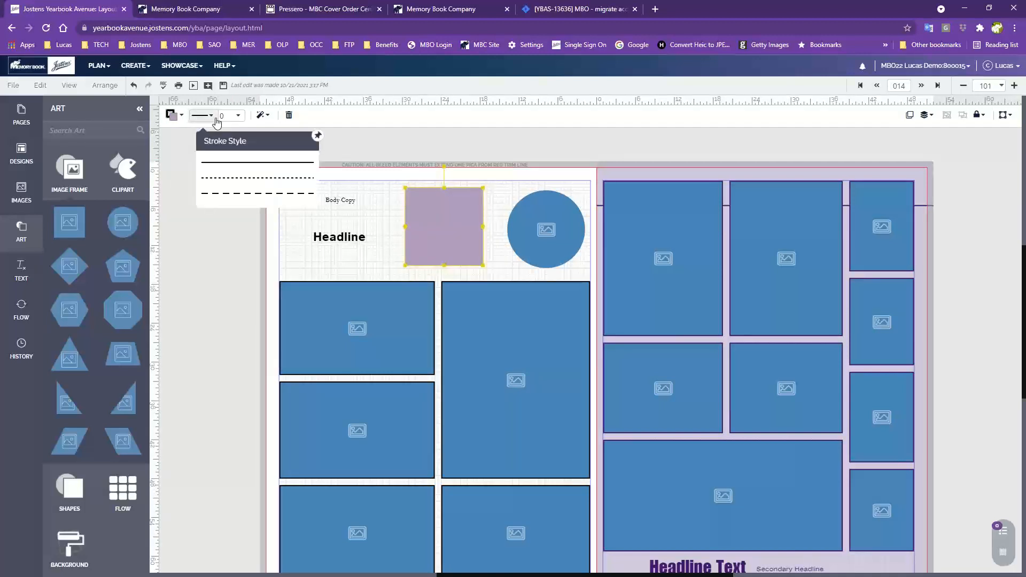
pyautogui.click(236, 157)
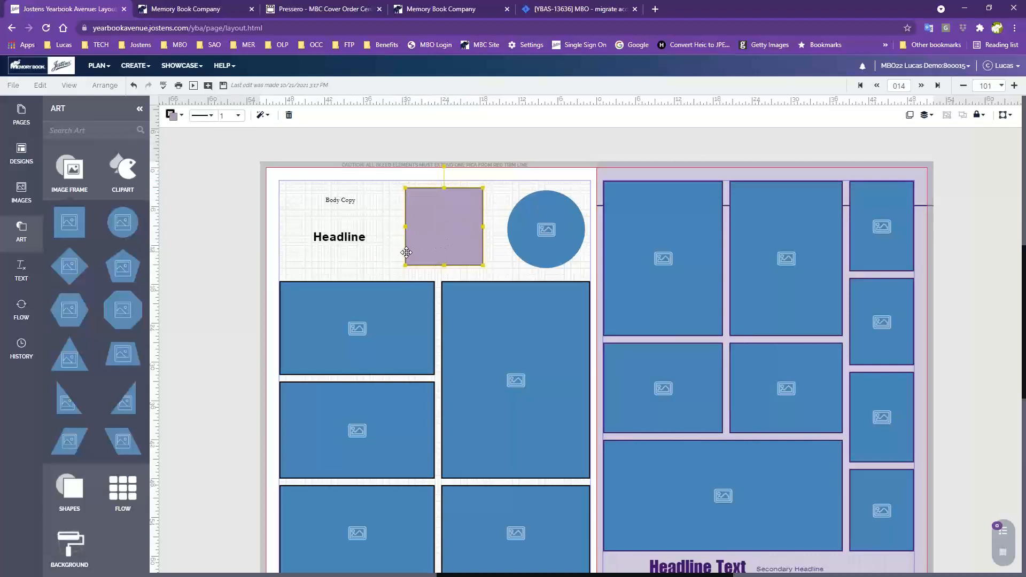
pyautogui.click(241, 118)
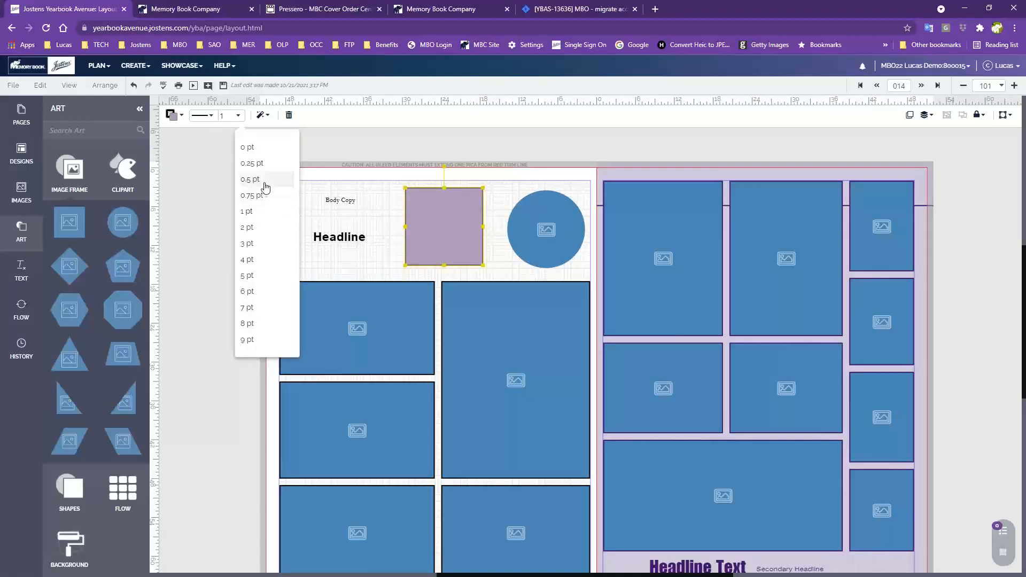
pyautogui.click(260, 325)
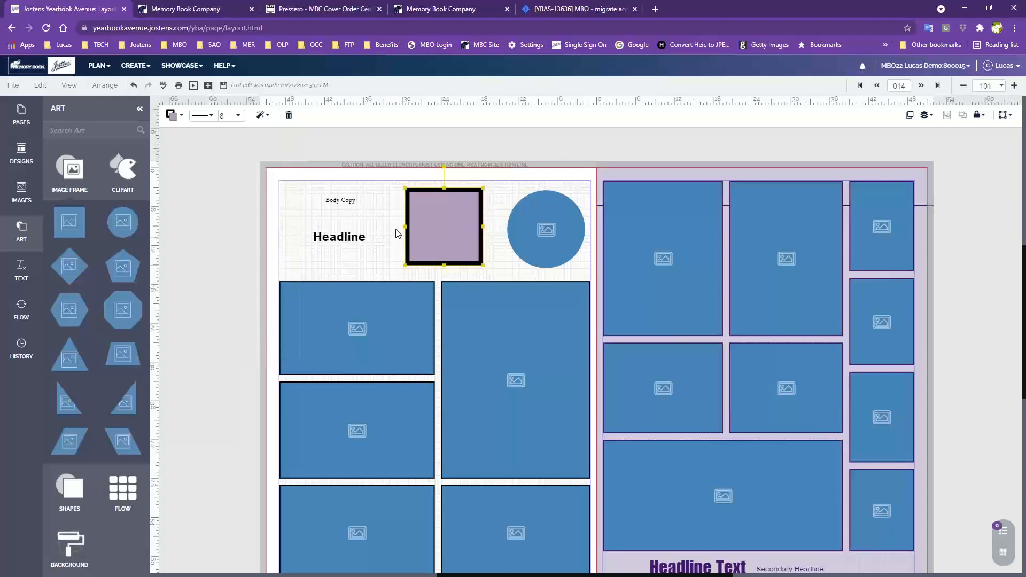
pyautogui.click(239, 117)
pyautogui.click(272, 230)
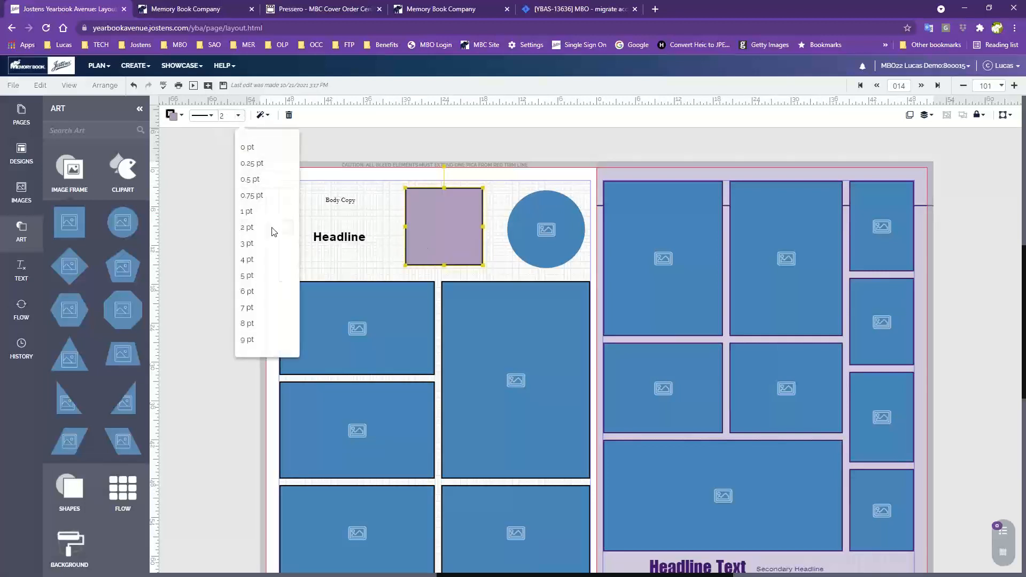
# - Compare the formatting options offered for an image frame, the square shape, and the Body Copy and Headline text boxes
pyautogui.click(390, 321)
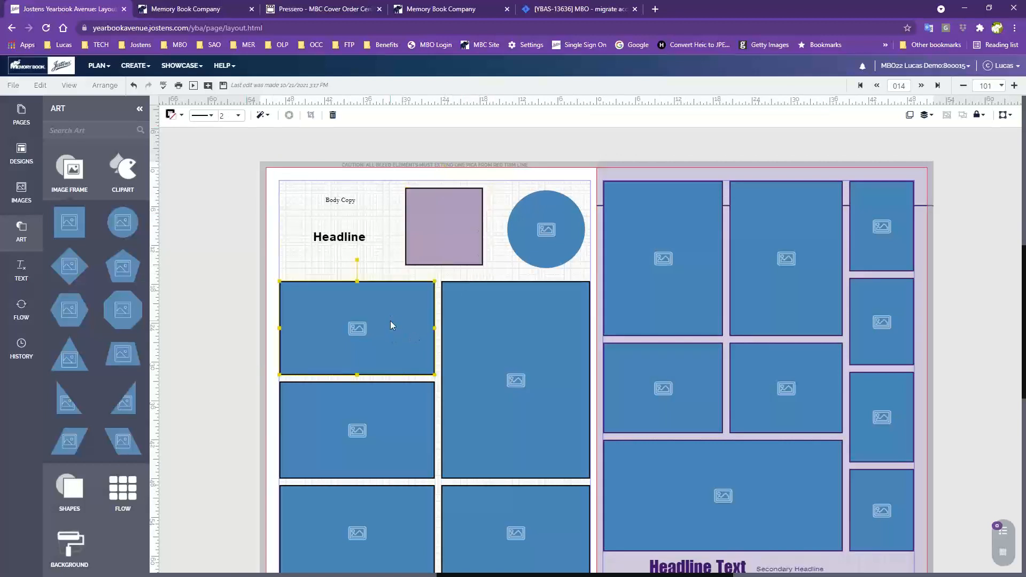
pyautogui.click(455, 221)
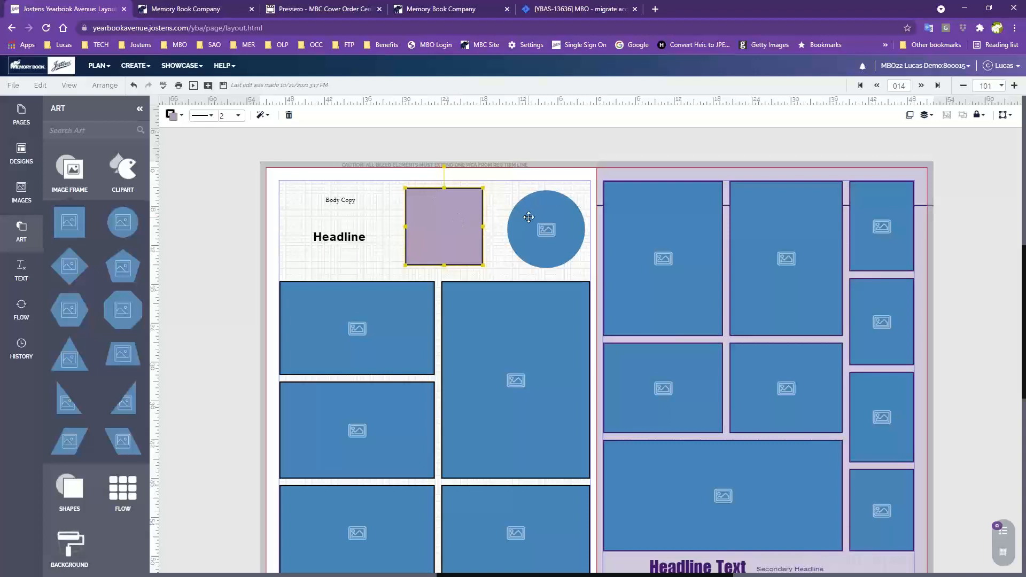
pyautogui.click(344, 203)
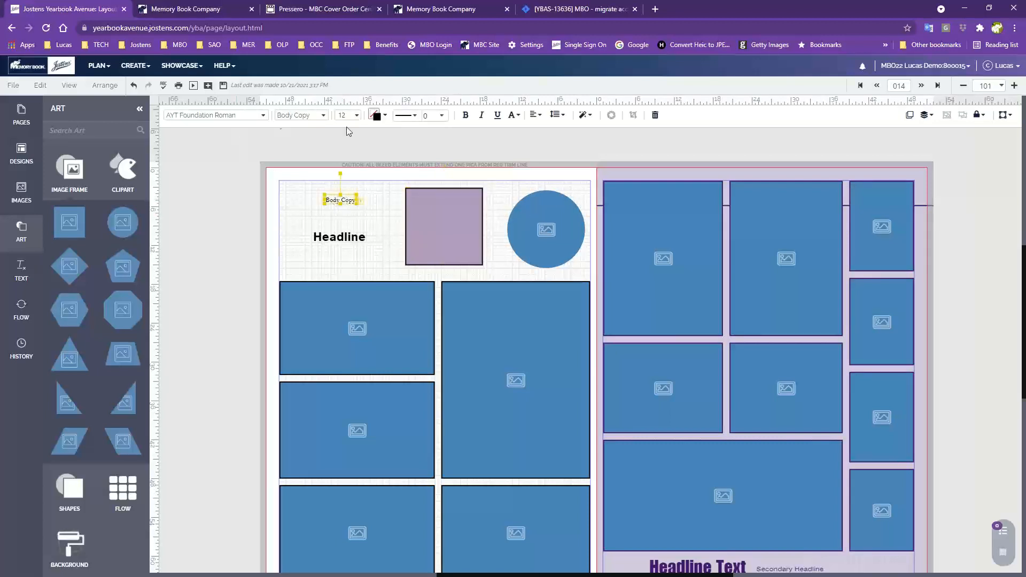
pyautogui.click(340, 243)
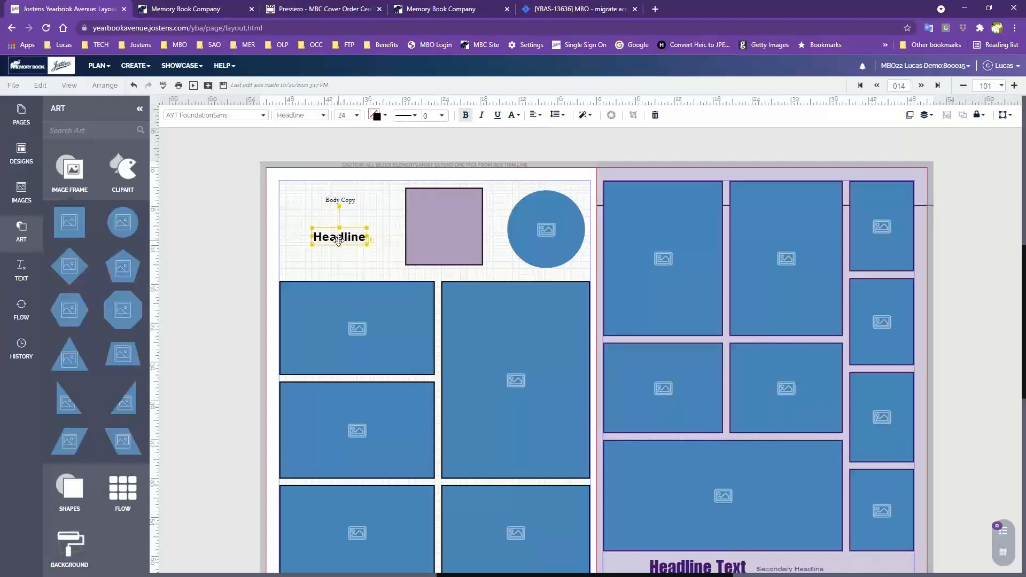
# - Enlarge the Body Copy text box and set its text to AYT Aramar at size 36
pyautogui.click(344, 204)
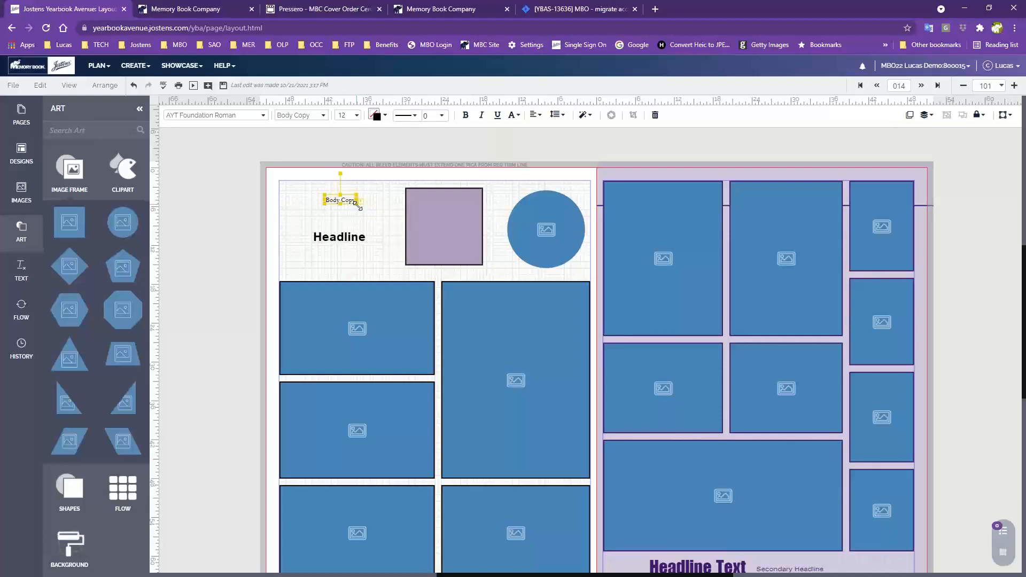
pyautogui.moveTo(356, 203); pyautogui.dragTo(425, 221)
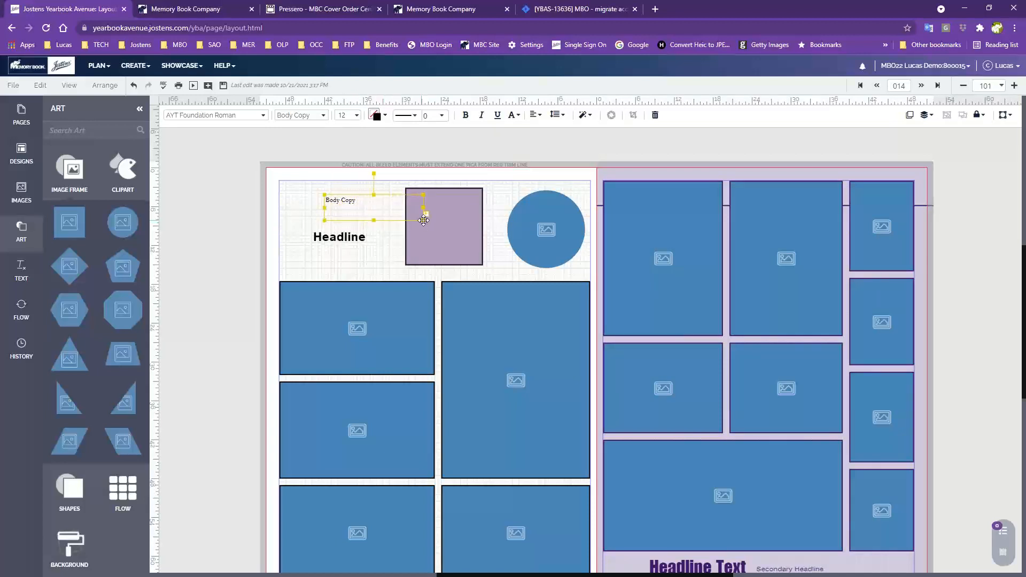
pyautogui.click(263, 115)
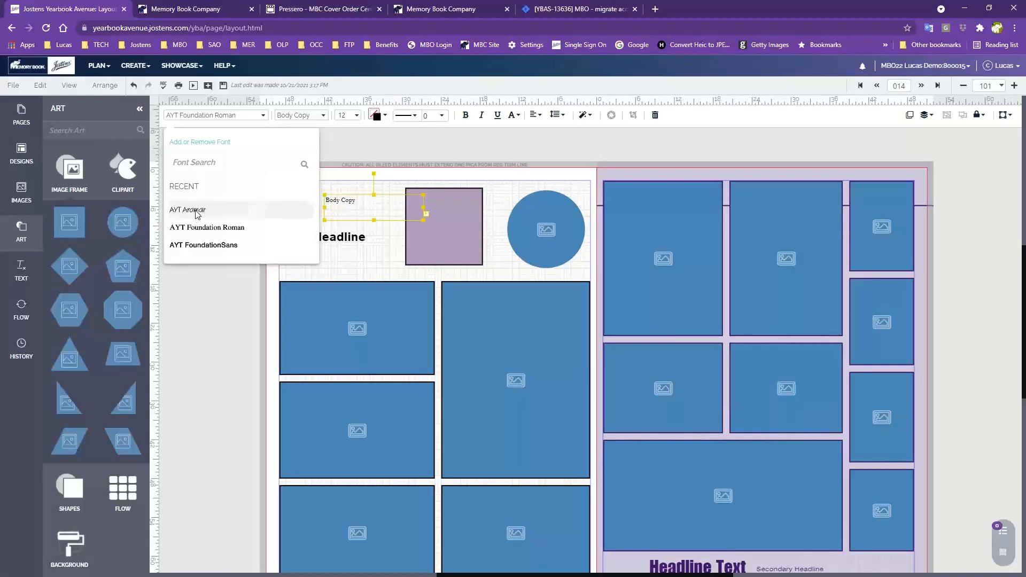
pyautogui.click(208, 209)
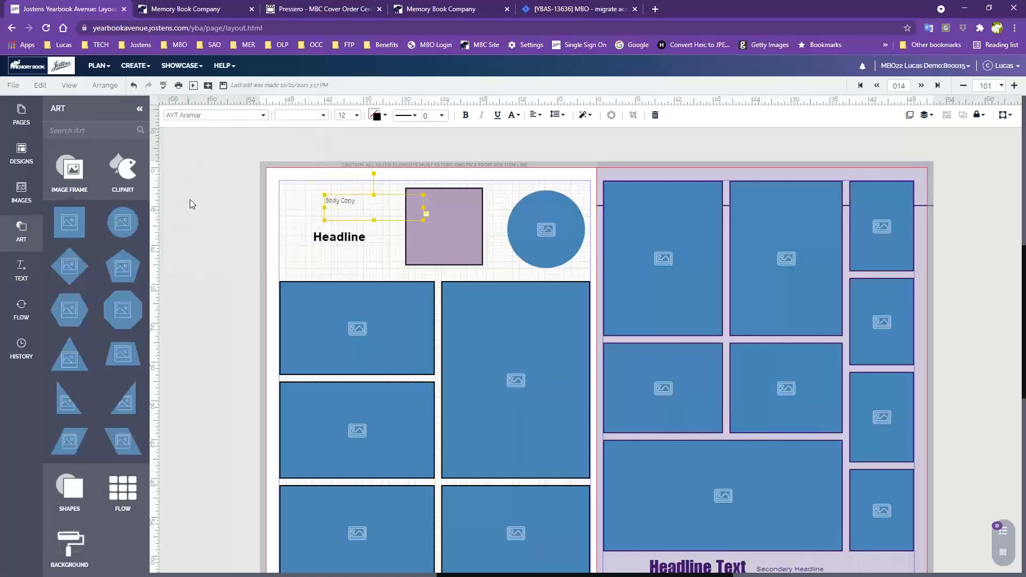
pyautogui.click(357, 115)
pyautogui.click(366, 323)
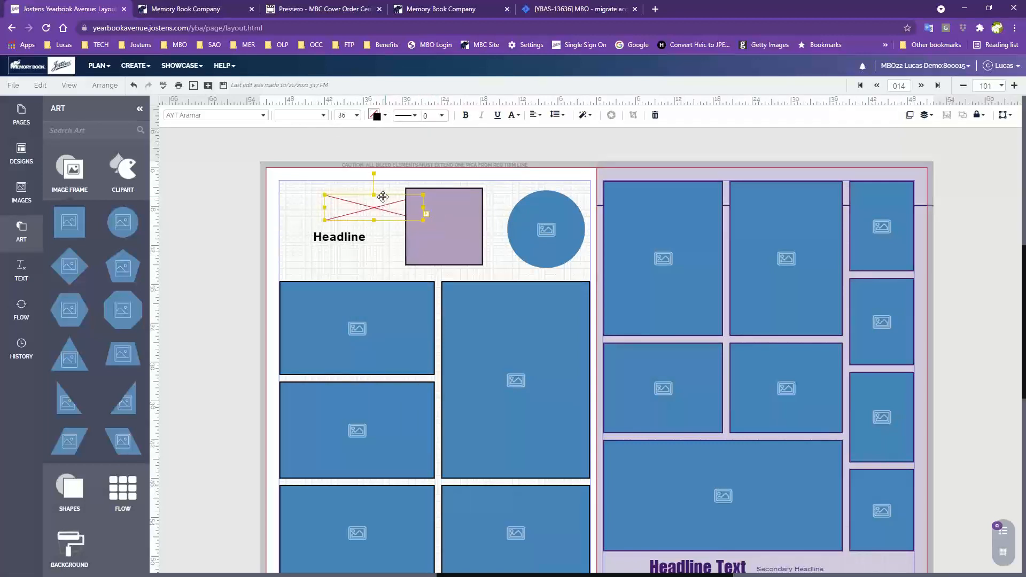
# - Move the Body Copy box left, clear of the square, and lower the Headline to just above the image frames
pyautogui.moveTo(387, 196); pyautogui.dragTo(354, 196)
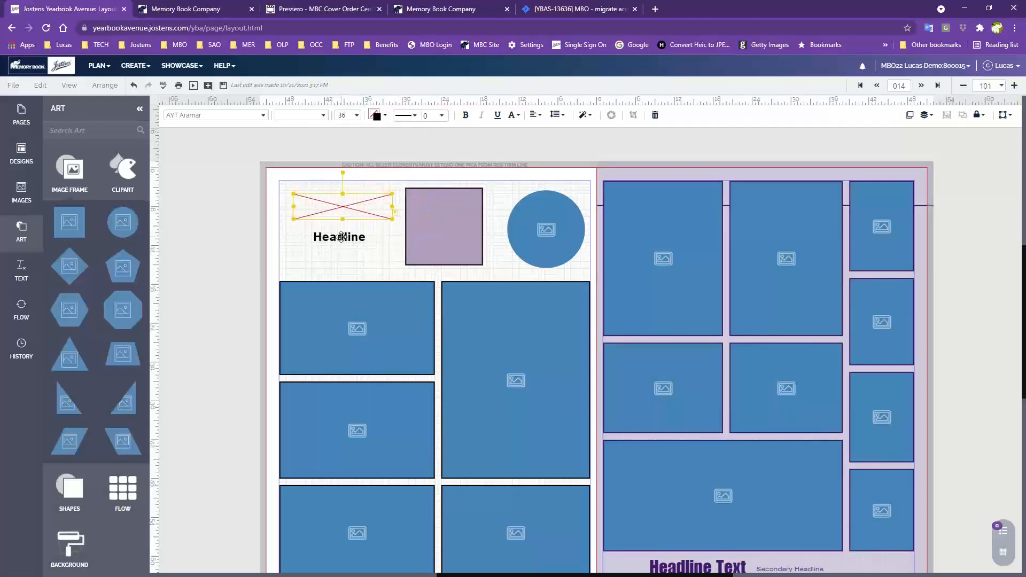
pyautogui.click(340, 237)
pyautogui.moveTo(340, 238); pyautogui.dragTo(337, 271)
pyautogui.click(388, 277)
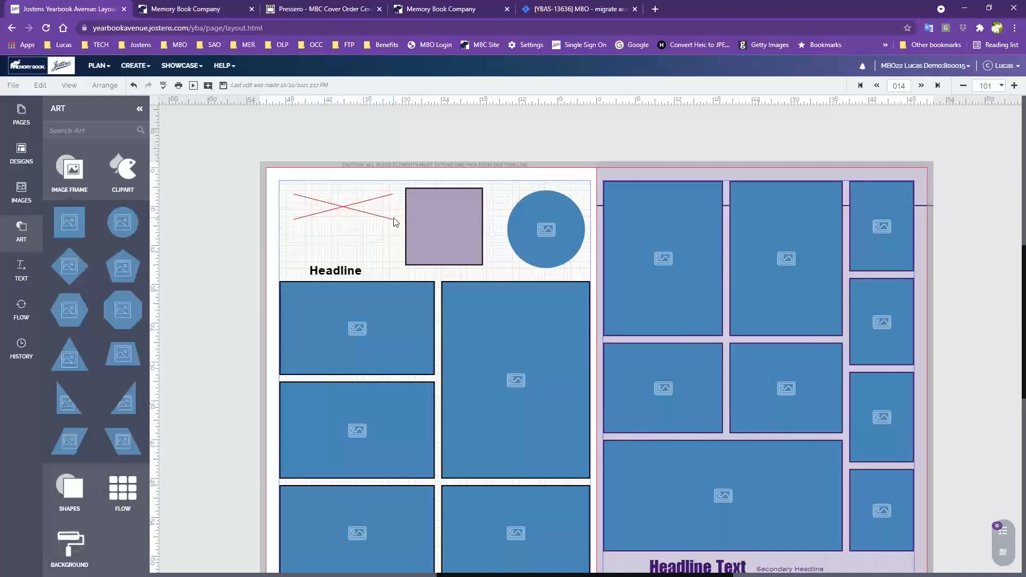
pyautogui.click(372, 218)
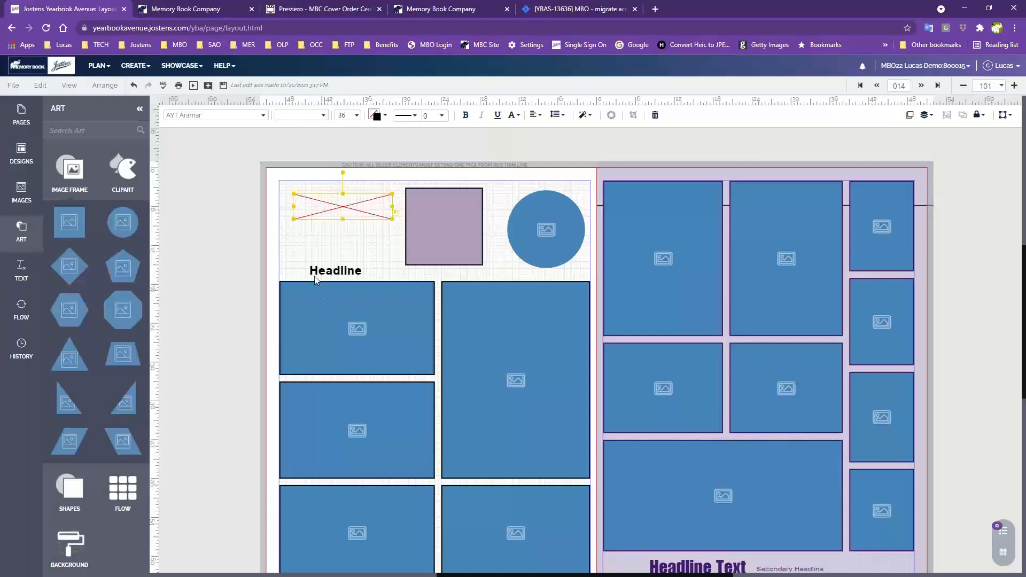
# - Try size 32 for the Body Copy text and return it to size 36
pyautogui.click(346, 241)
pyautogui.click(334, 206)
pyautogui.click(357, 115)
pyautogui.click(374, 305)
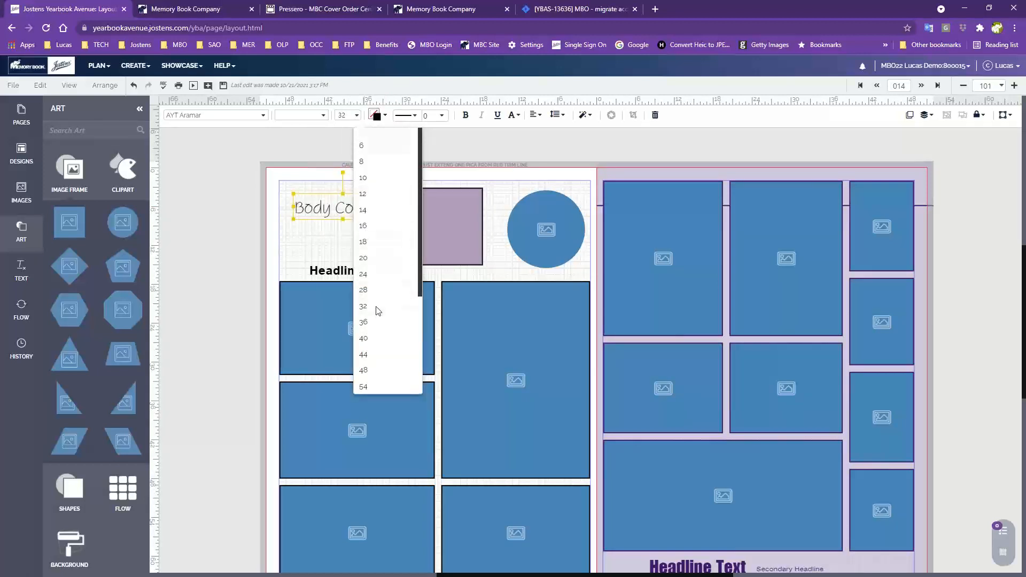
pyautogui.click(357, 116)
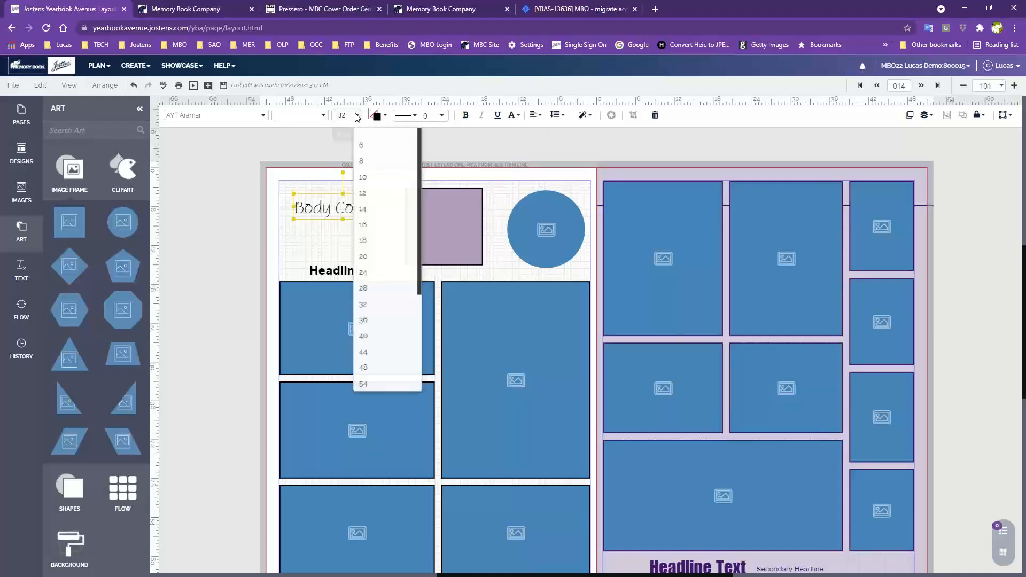
pyautogui.click(380, 324)
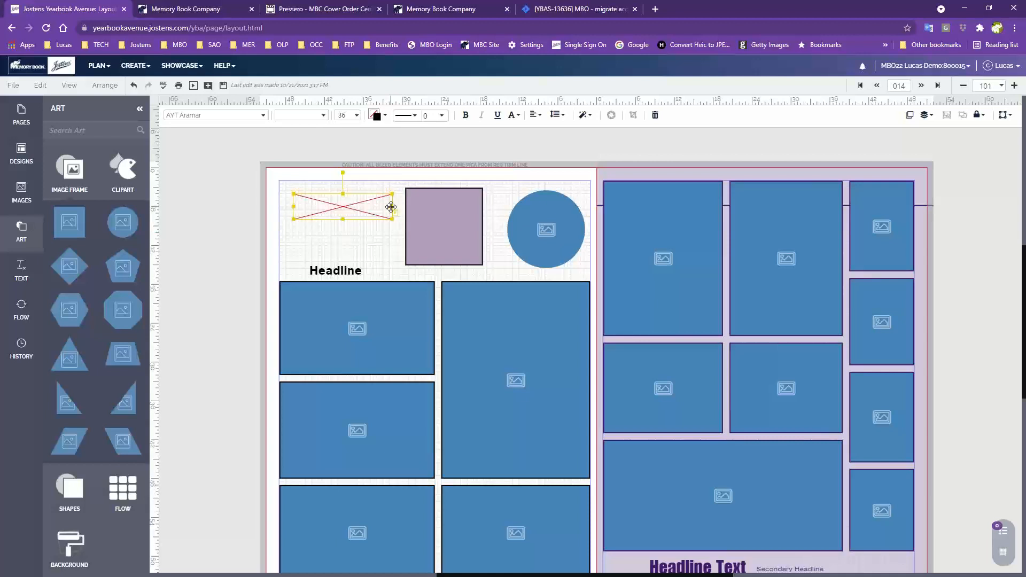
# - Widen and deepen the Body Copy text box so its text fits at size 36
pyautogui.moveTo(393, 205); pyautogui.dragTo(428, 206)
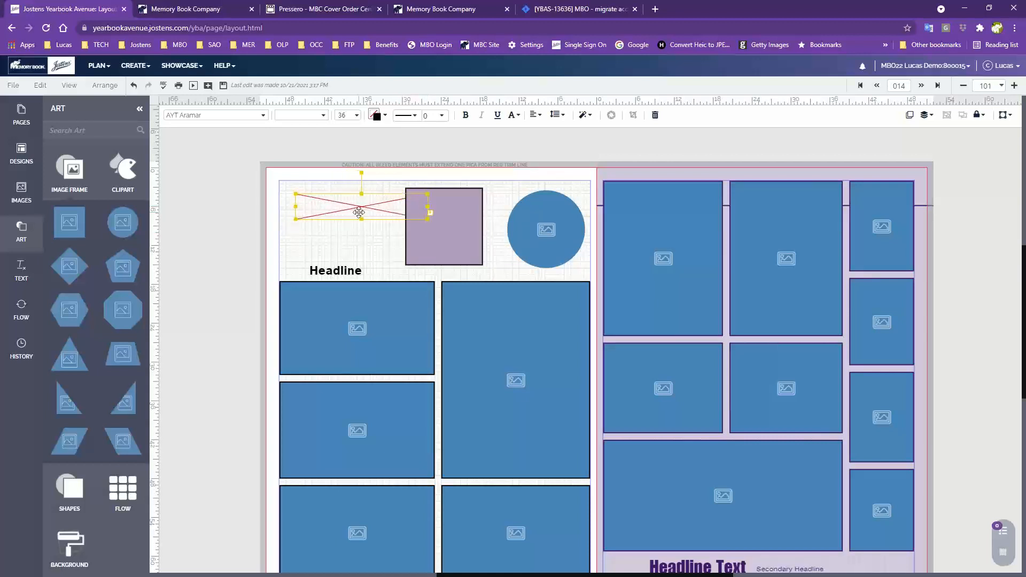
pyautogui.moveTo(361, 219); pyautogui.dragTo(369, 233)
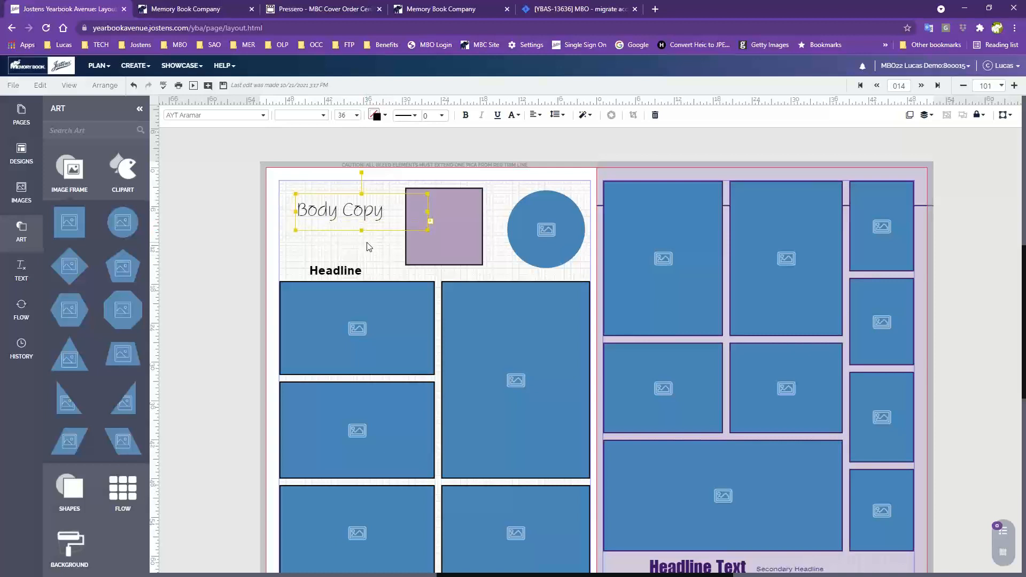
pyautogui.click(367, 247)
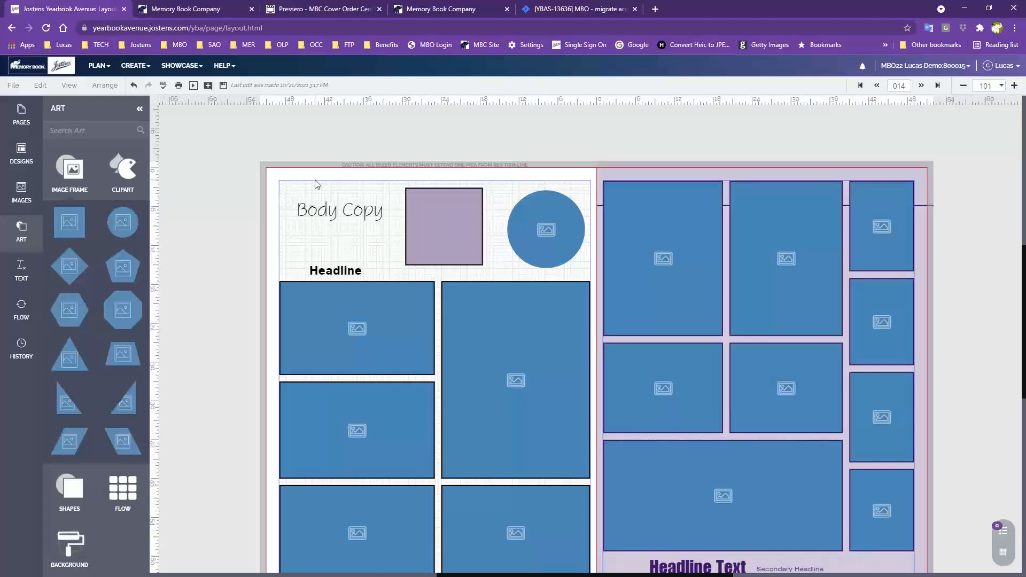
# - Delete the purple square, the circular image frame and the Body Copy box, and move the Headline up into the page's header area
pyautogui.click(461, 222)
pyautogui.press('Delete')
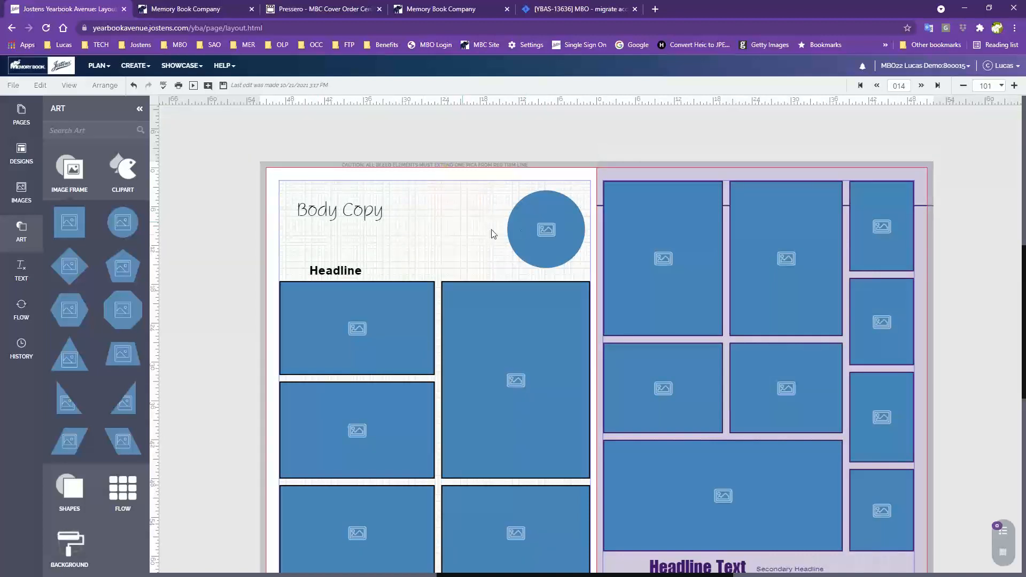
pyautogui.click(539, 228)
pyautogui.press('Delete')
pyautogui.click(343, 274)
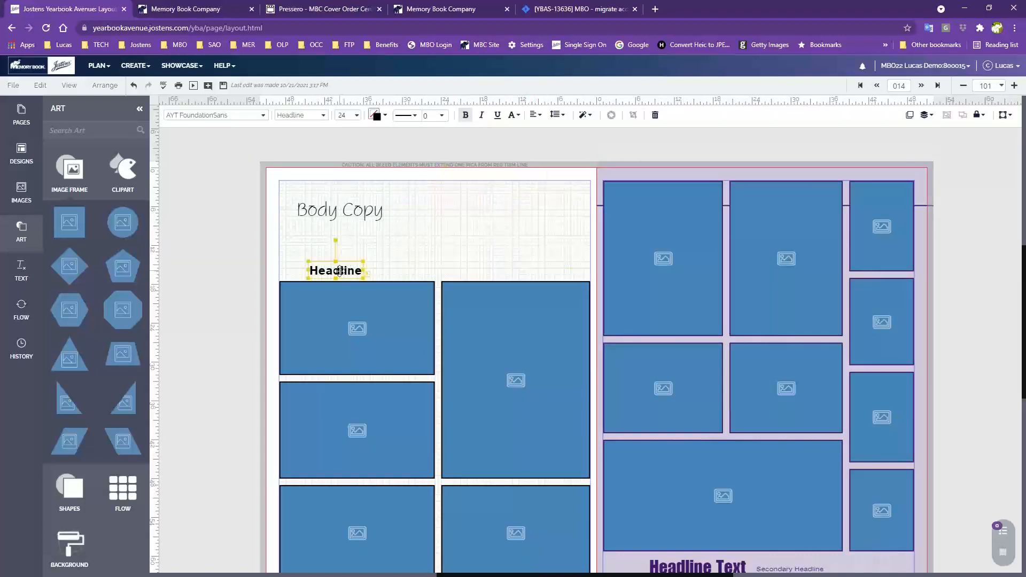
pyautogui.moveTo(342, 274); pyautogui.dragTo(328, 224)
pyautogui.click(363, 216)
pyautogui.press('Delete')
# - Stretch the Headline box across the full header area and set its text to size 48
pyautogui.click(323, 191)
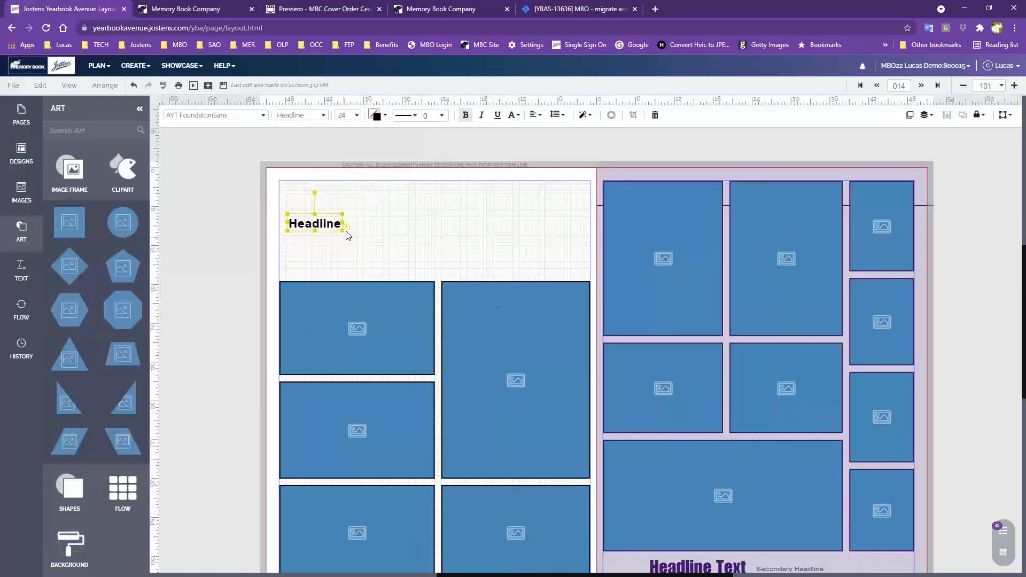
pyautogui.moveTo(345, 223); pyautogui.dragTo(594, 218)
pyautogui.moveTo(435, 224); pyautogui.dragTo(437, 273)
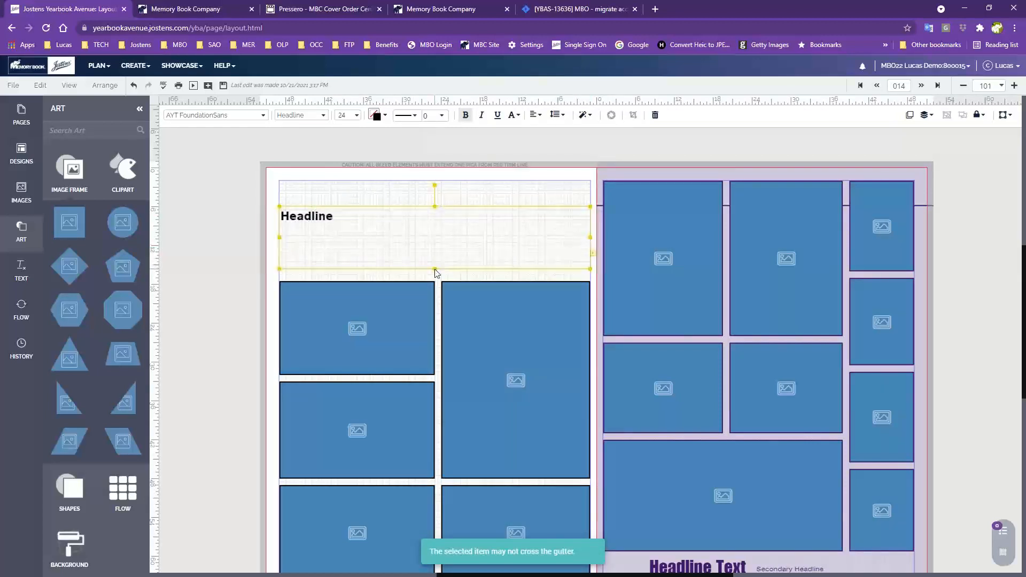
pyautogui.click(353, 115)
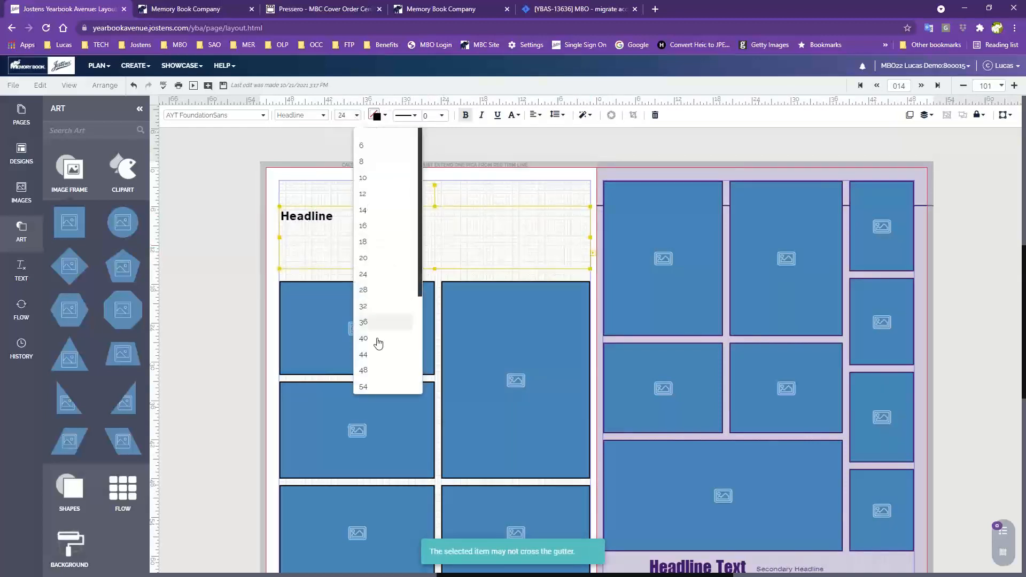
pyautogui.click(373, 371)
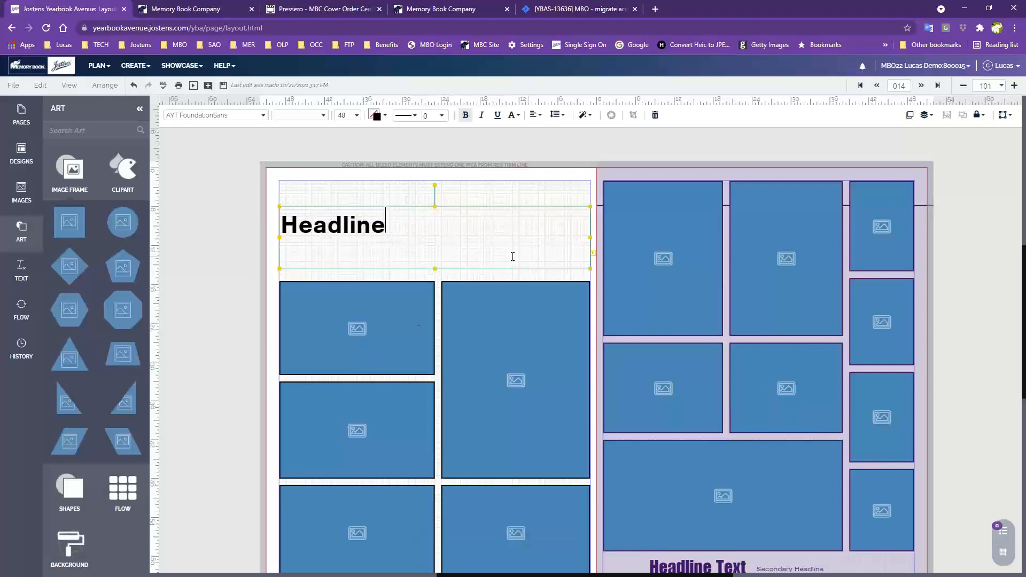
# - Raise the Headline box slightly and narrow it to just wider than its text
pyautogui.click(486, 191)
pyautogui.moveTo(370, 230); pyautogui.dragTo(396, 231)
pyautogui.click(476, 280)
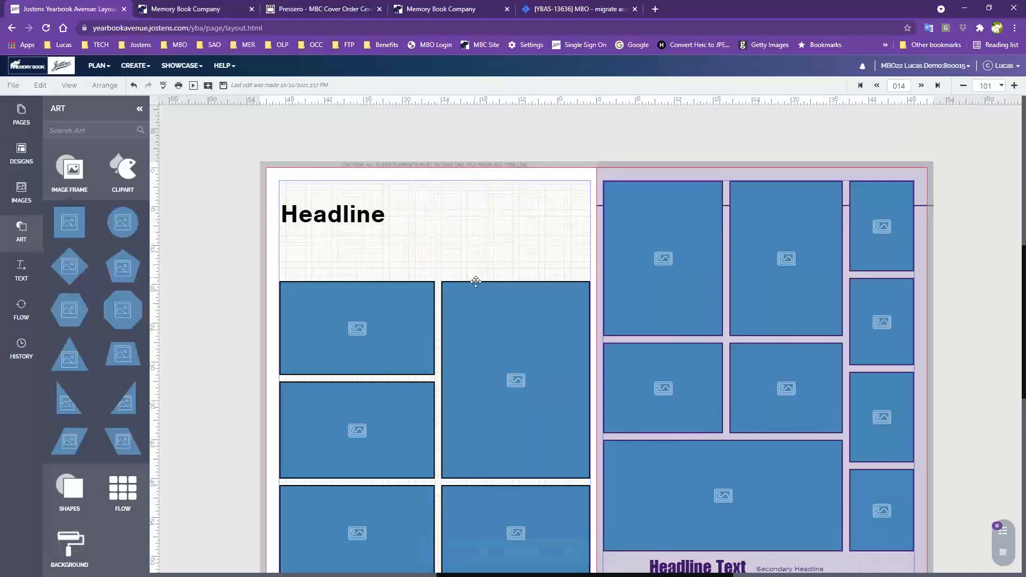
# - Place a circular image frame at the right end of the header area and duplicate it alongside
pyautogui.moveTo(123, 222); pyautogui.dragTo(559, 216)
pyautogui.hotkey('ctrl', 'd')
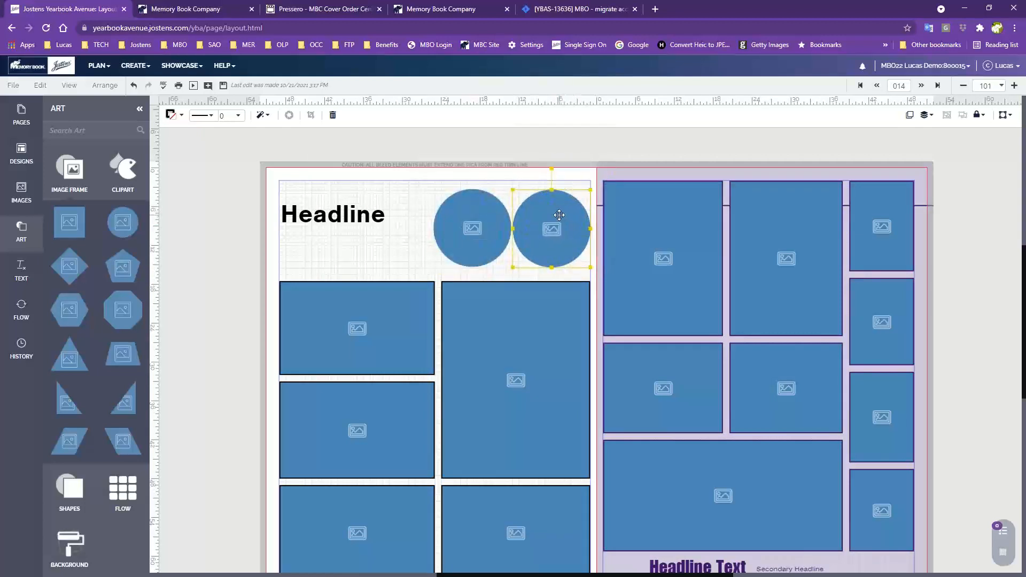
pyautogui.click(424, 187)
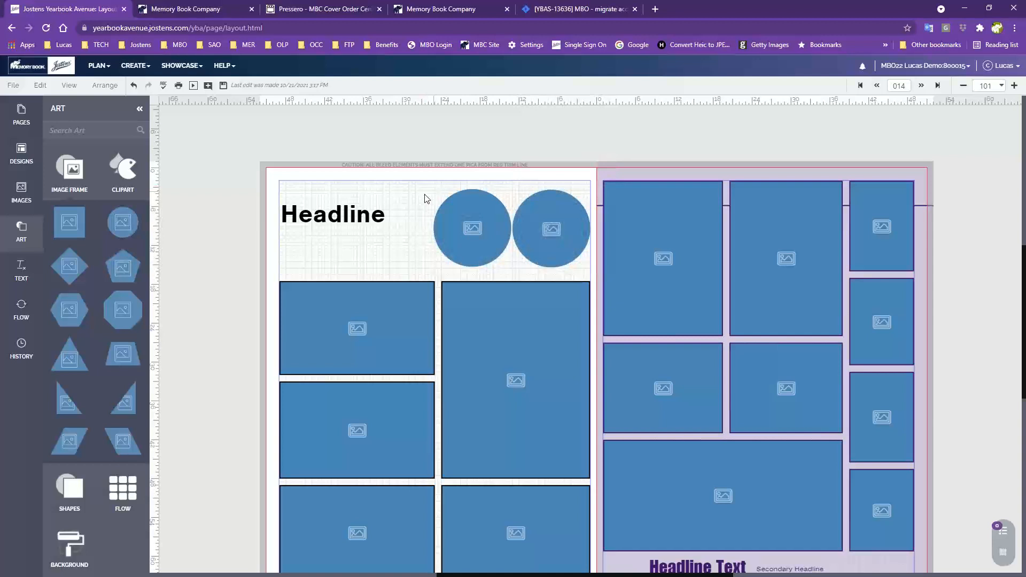
# - Select all five rectangular image frames on page 14 and set their rounded corner value to 21
pyautogui.scroll(-1, 419, 331)
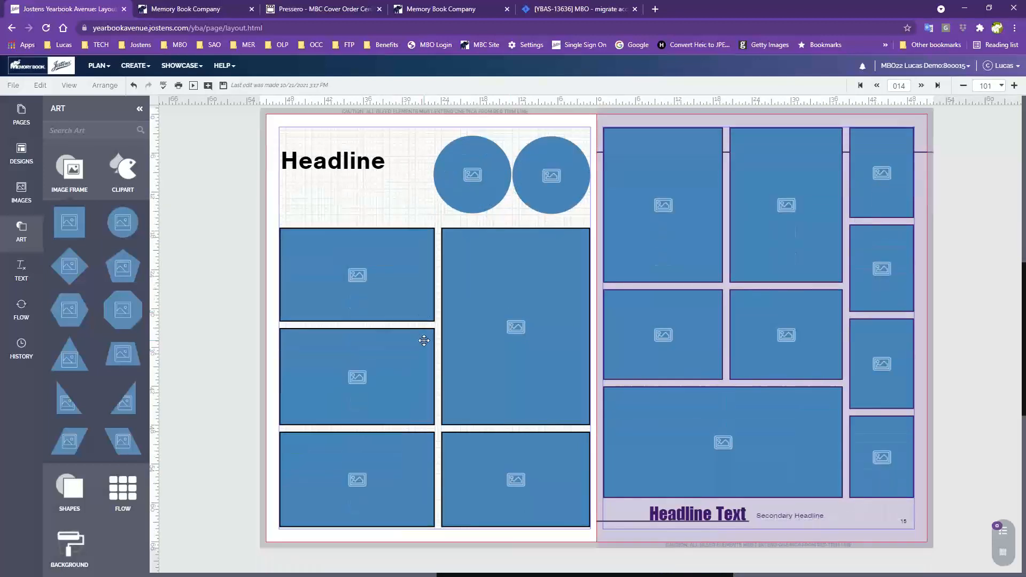
pyautogui.click(381, 299)
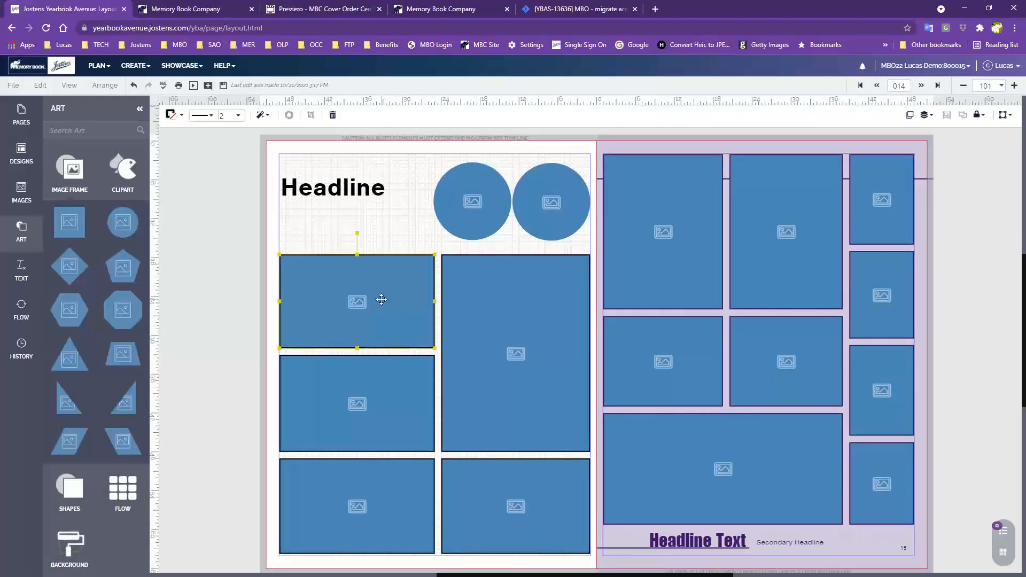
pyautogui.click(262, 115)
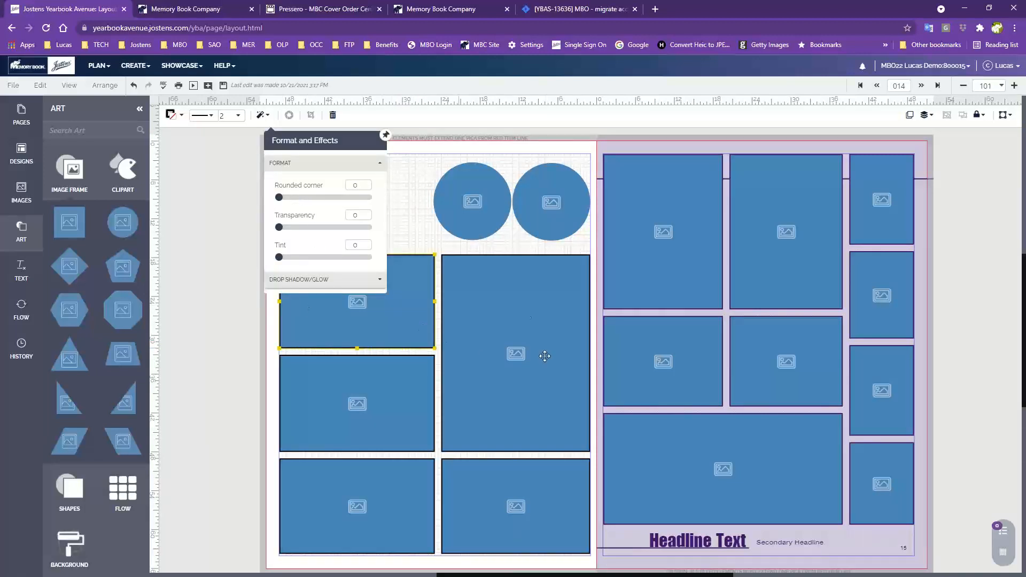
pyautogui.keyDown('shift'); pyautogui.click(492, 373); pyautogui.keyUp('shift')
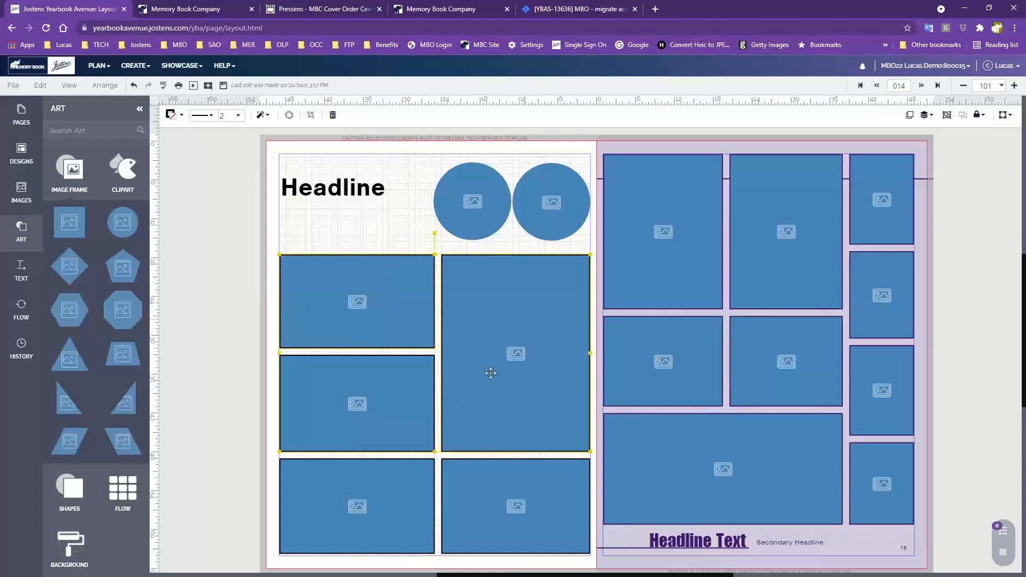
pyautogui.keyDown('shift'); pyautogui.click(387, 386); pyautogui.keyUp('shift')
pyautogui.keyDown('shift'); pyautogui.click(386, 498); pyautogui.keyUp('shift')
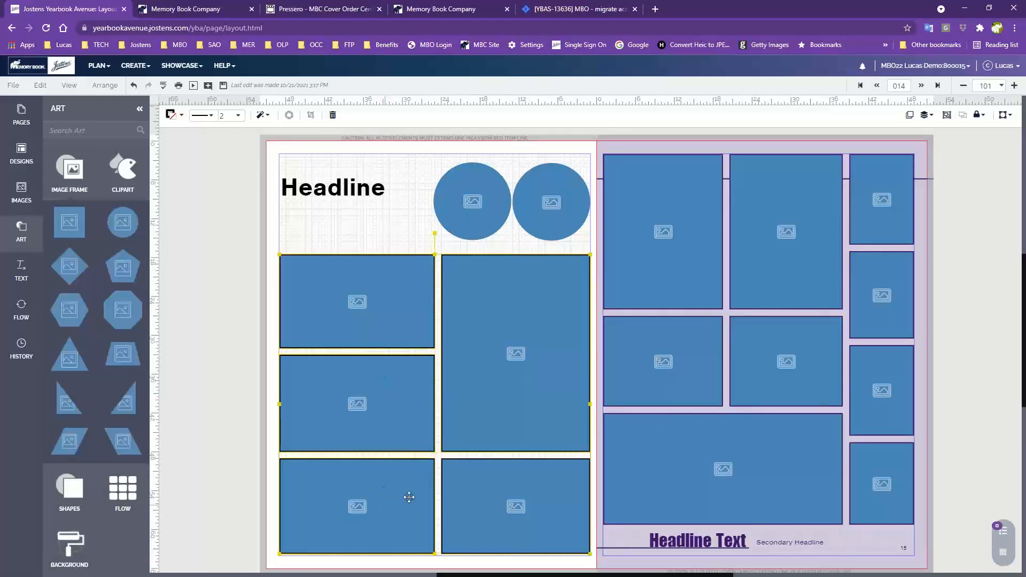
pyautogui.keyDown('shift'); pyautogui.click(499, 494); pyautogui.keyUp('shift')
pyautogui.click(262, 115)
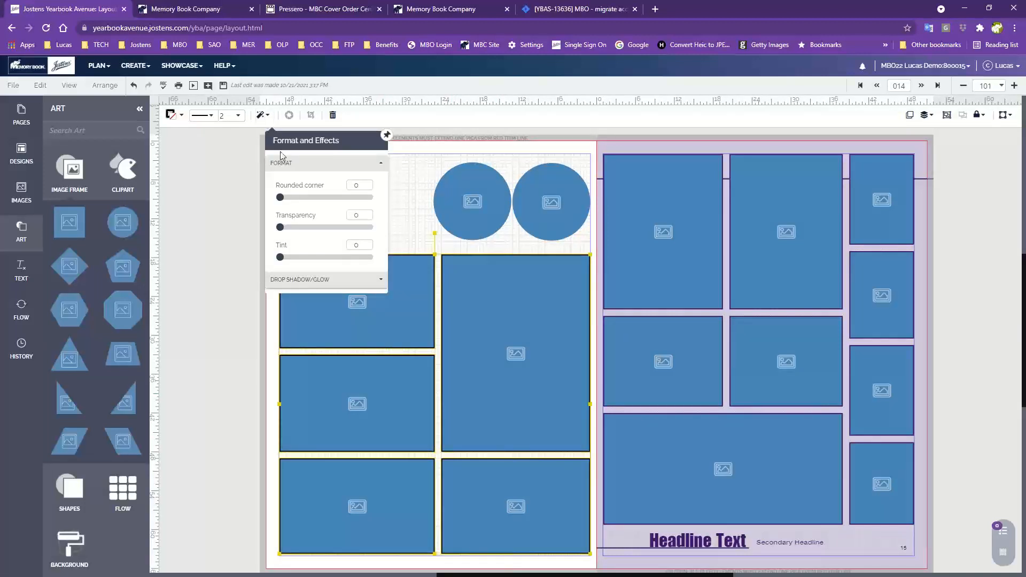
pyautogui.moveTo(280, 198); pyautogui.dragTo(336, 203)
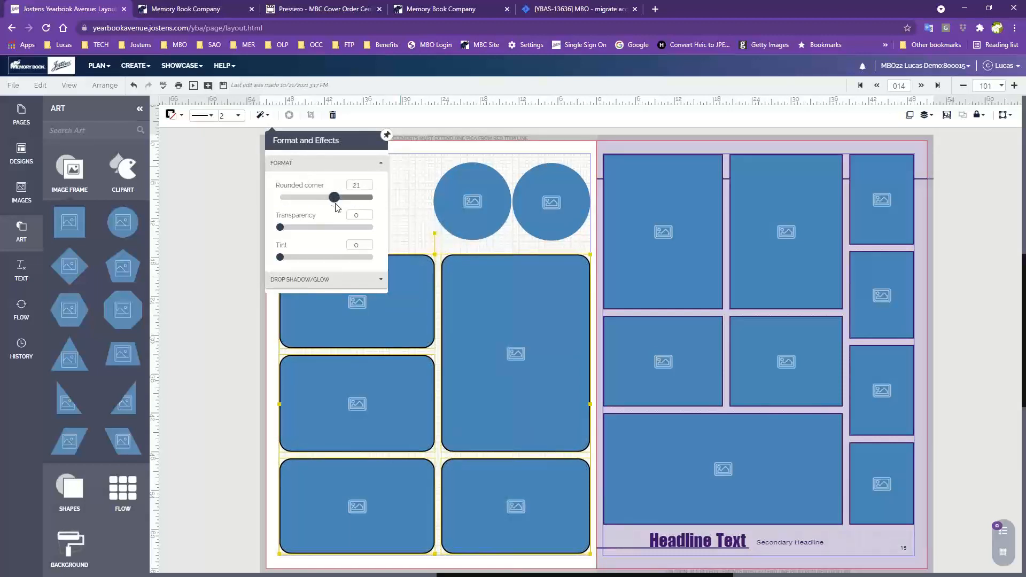
pyautogui.click(397, 183)
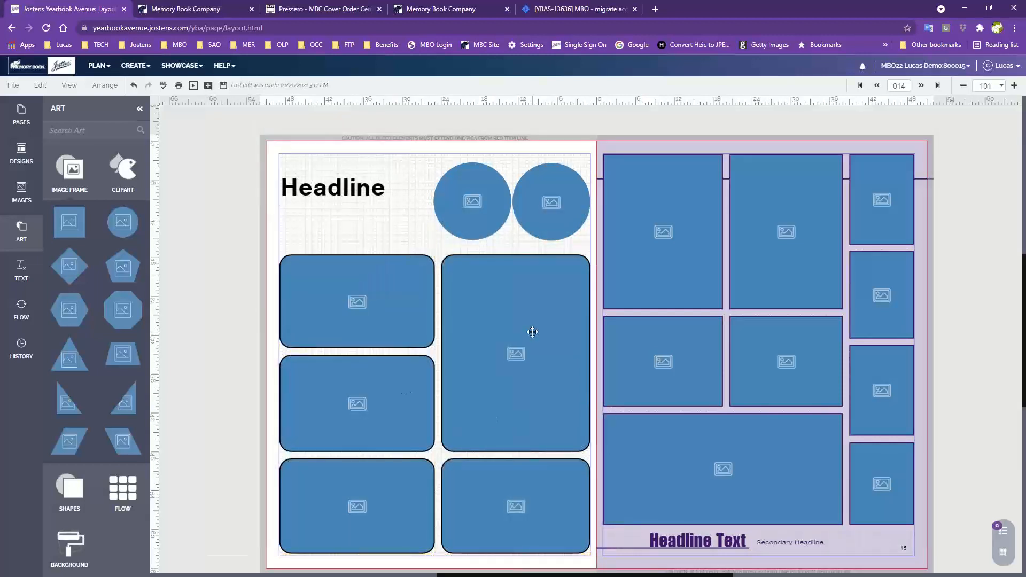
# - Undo the last rounded-corner adjustments on the five rectangular image frames
pyautogui.click(133, 86)
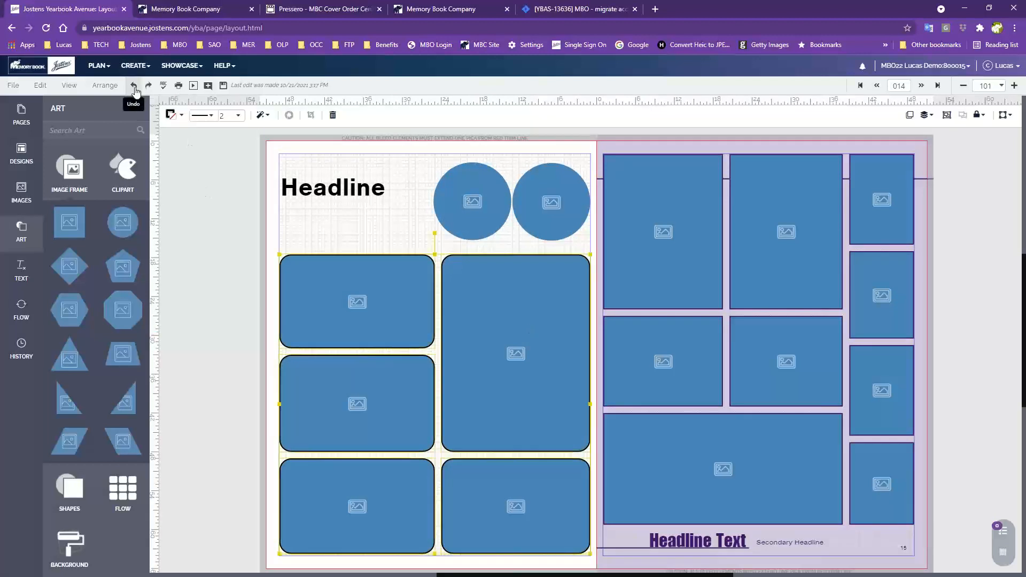
pyautogui.click(345, 321)
pyautogui.click(134, 88)
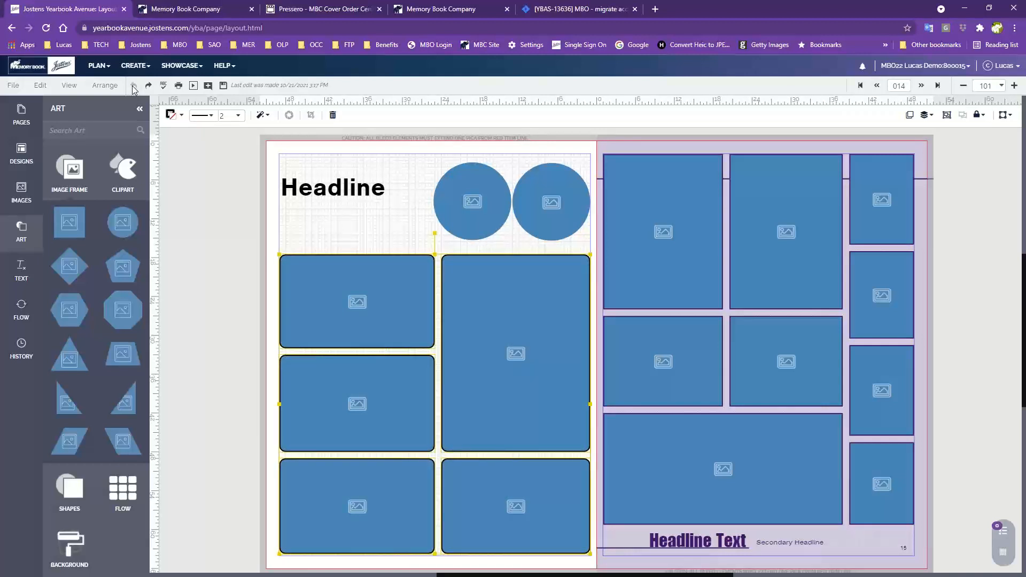
# - Select the Headline and both circular image frames together and delete them
pyautogui.click(225, 305)
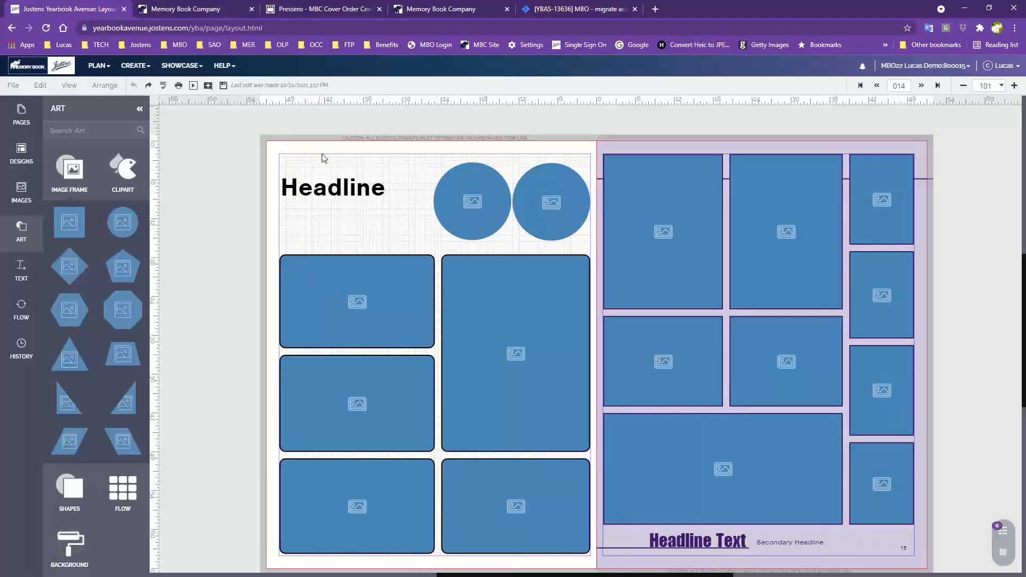
pyautogui.moveTo(319, 147); pyautogui.dragTo(569, 224)
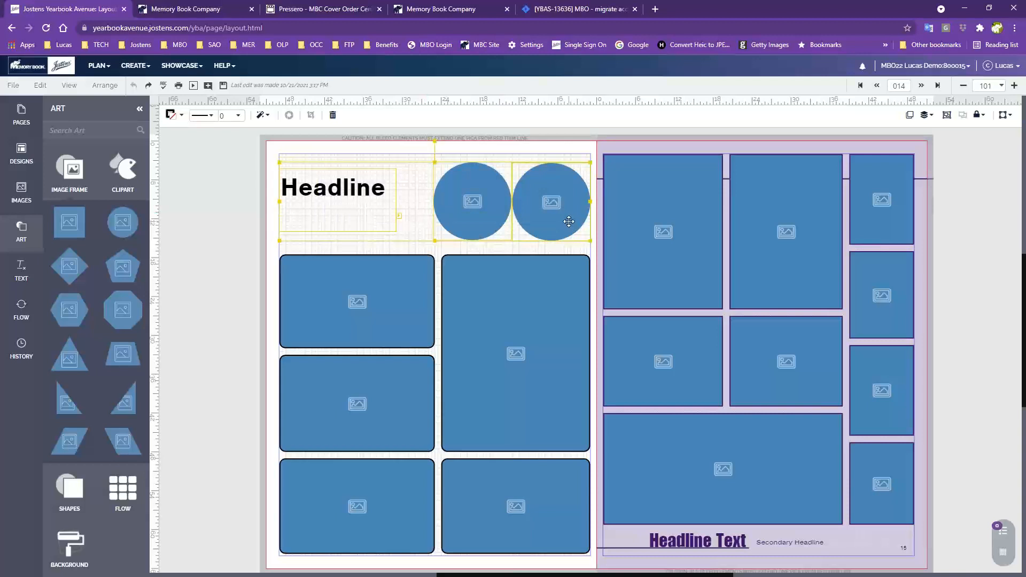
pyautogui.press('Delete')
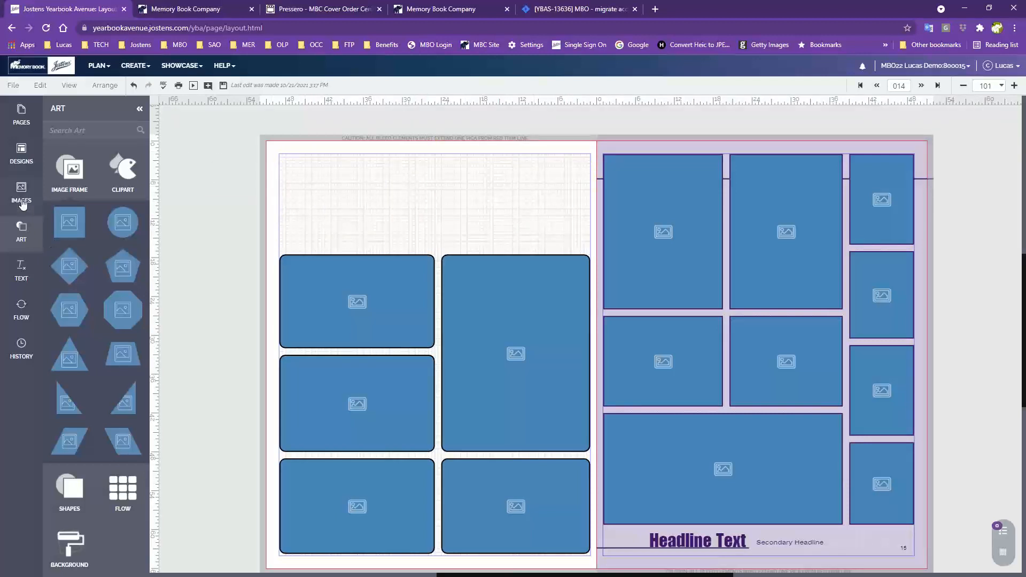
# - Show the Headline designs of the Click-N-Go! category in the design library
pyautogui.click(21, 152)
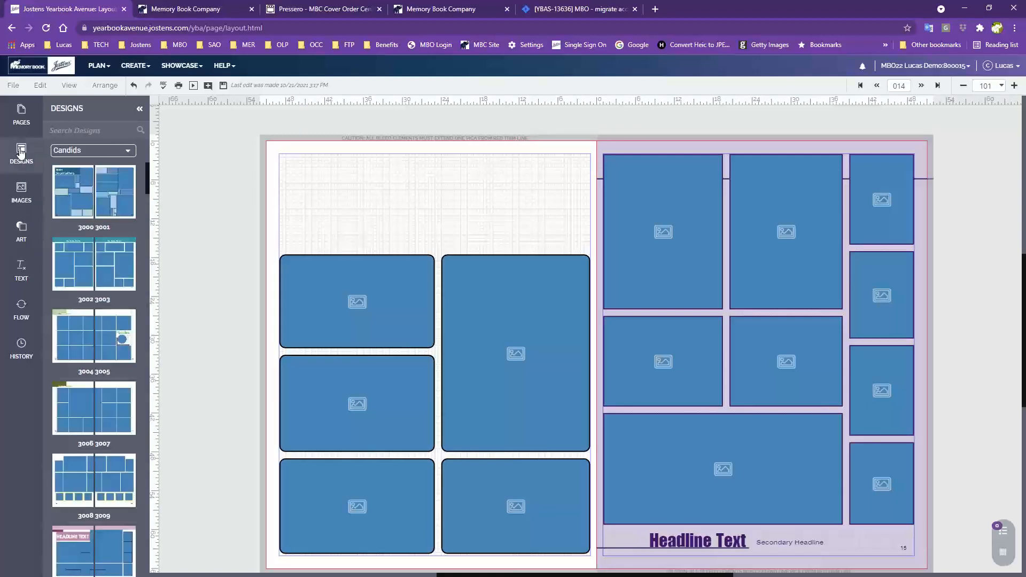
pyautogui.click(103, 152)
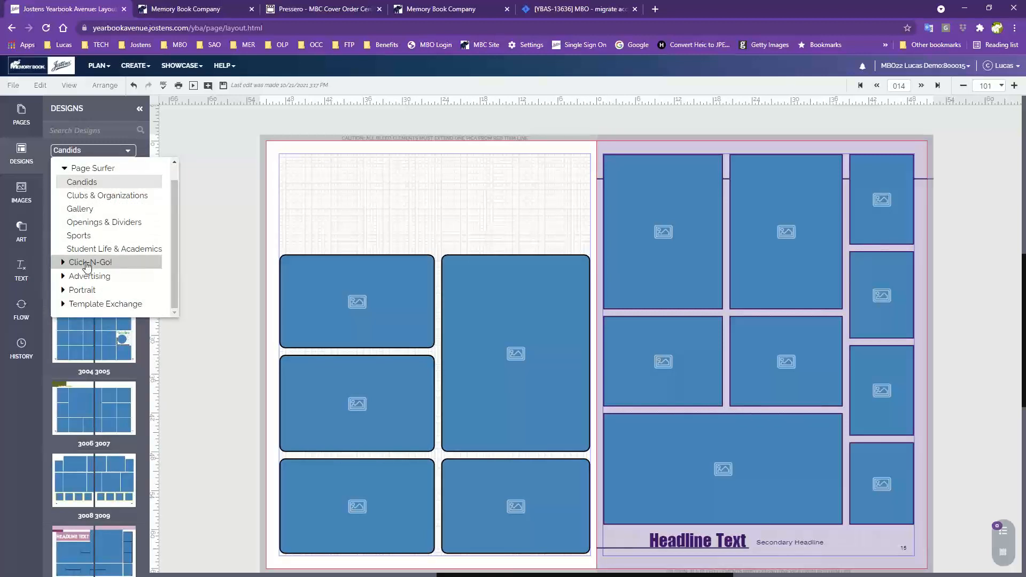
pyautogui.click(63, 263)
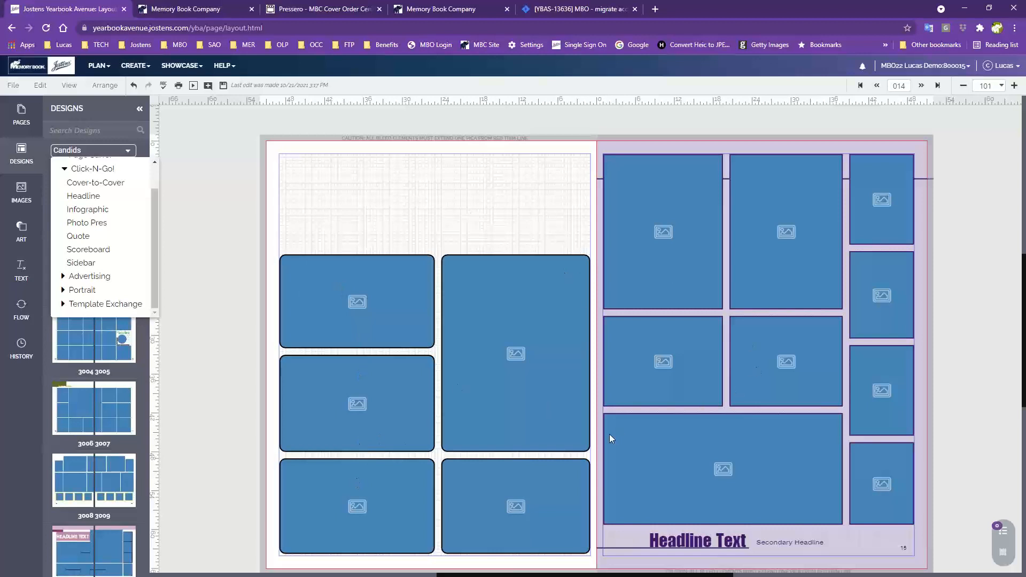
pyautogui.click(80, 197)
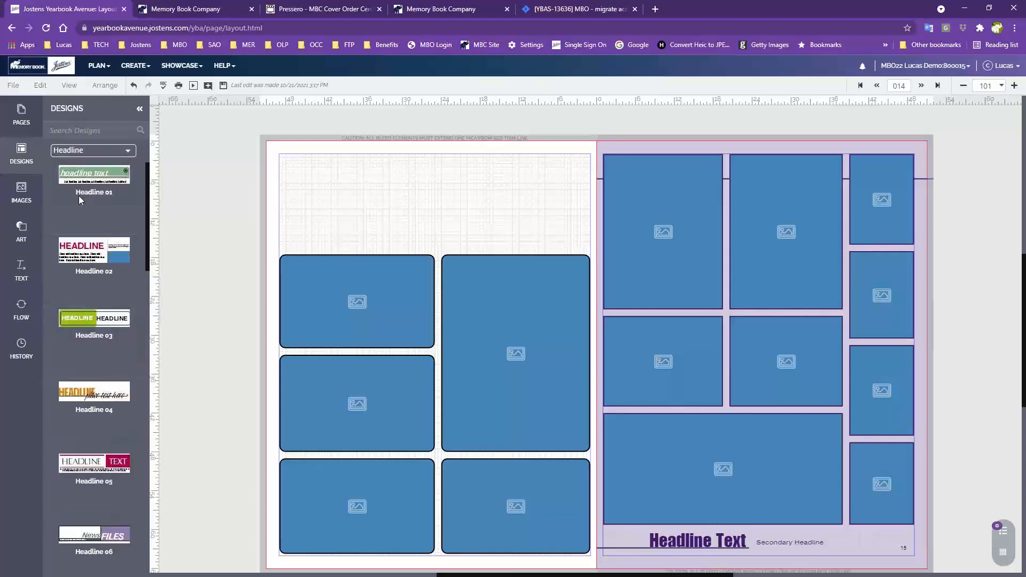
# - Place the Headline 13 design in the empty header area of page 14 and nudge it slightly to the right
pyautogui.scroll(-5, 127, 319)
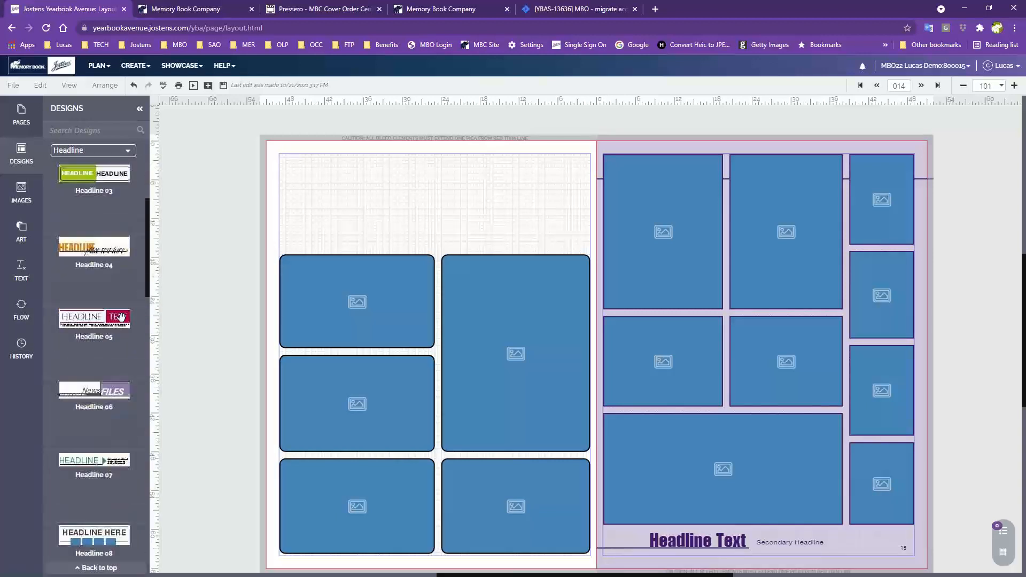
pyautogui.scroll(-6, 122, 318)
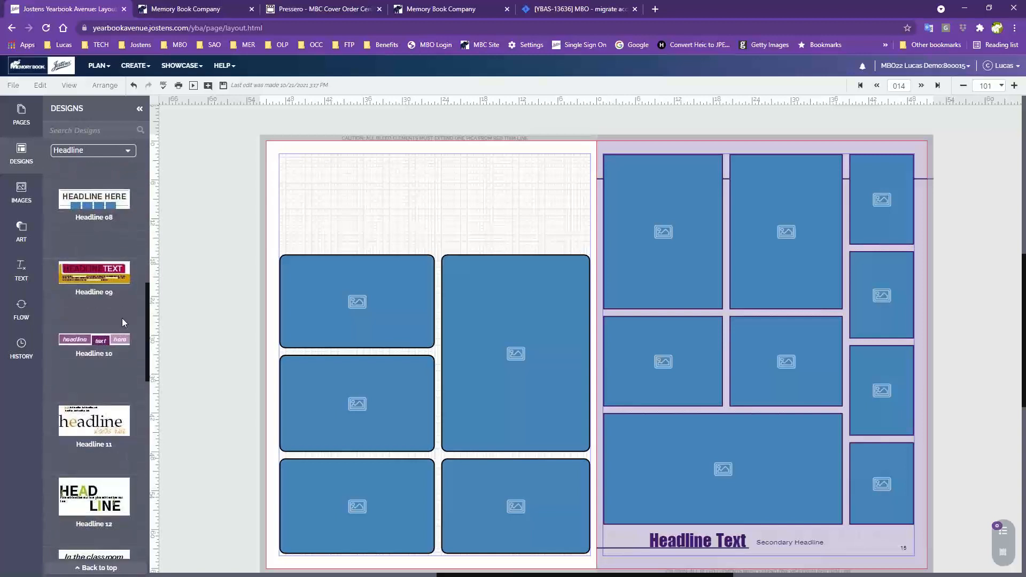
pyautogui.scroll(-10, 122, 318)
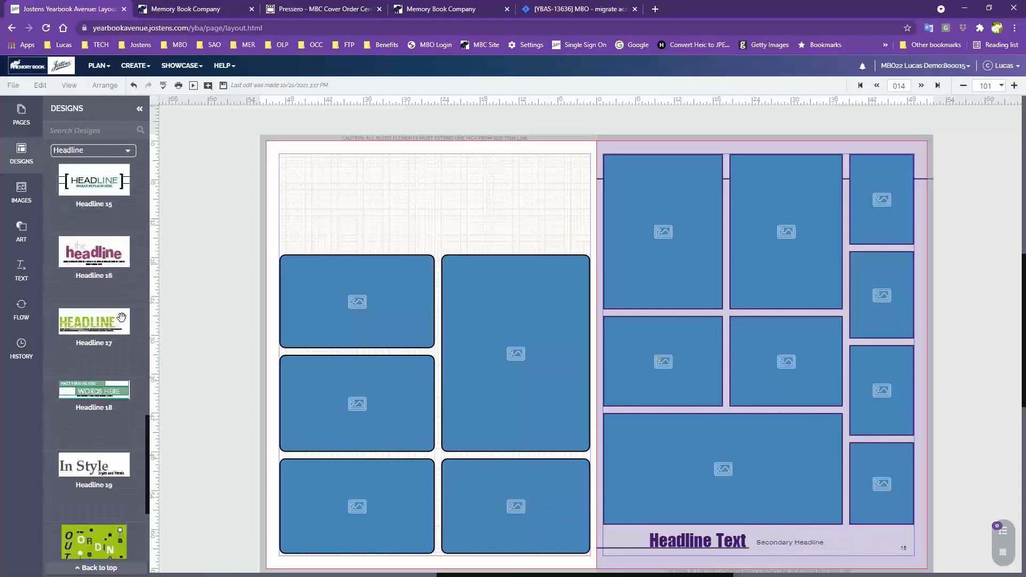
pyautogui.scroll(-3, 122, 319)
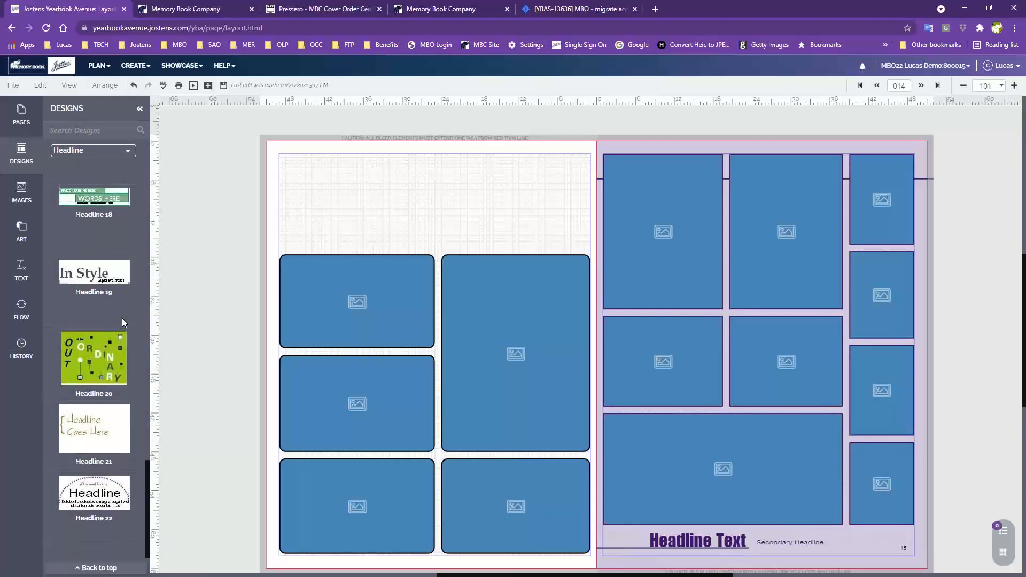
pyautogui.scroll(5, 121, 318)
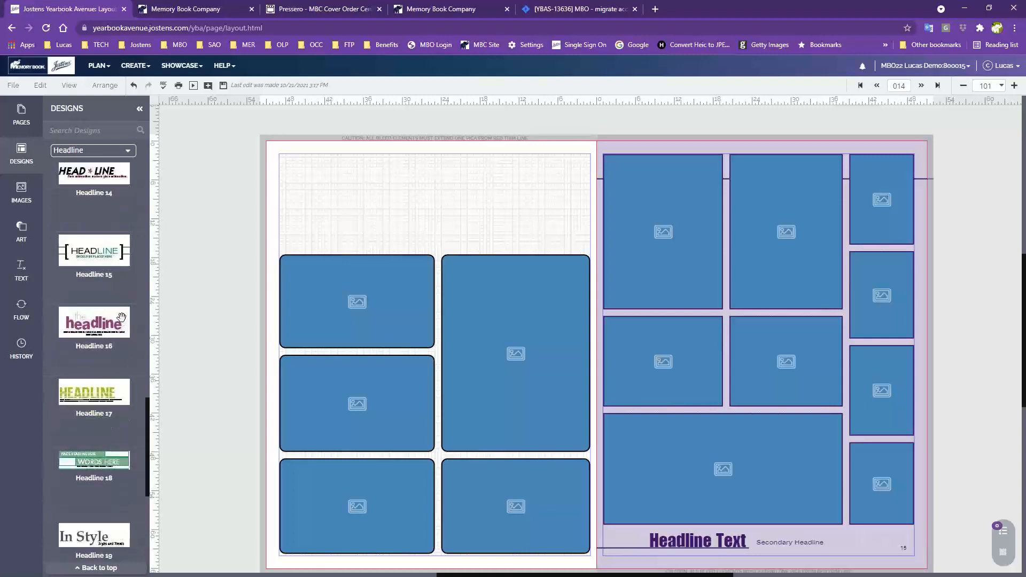
pyautogui.scroll(5, 122, 318)
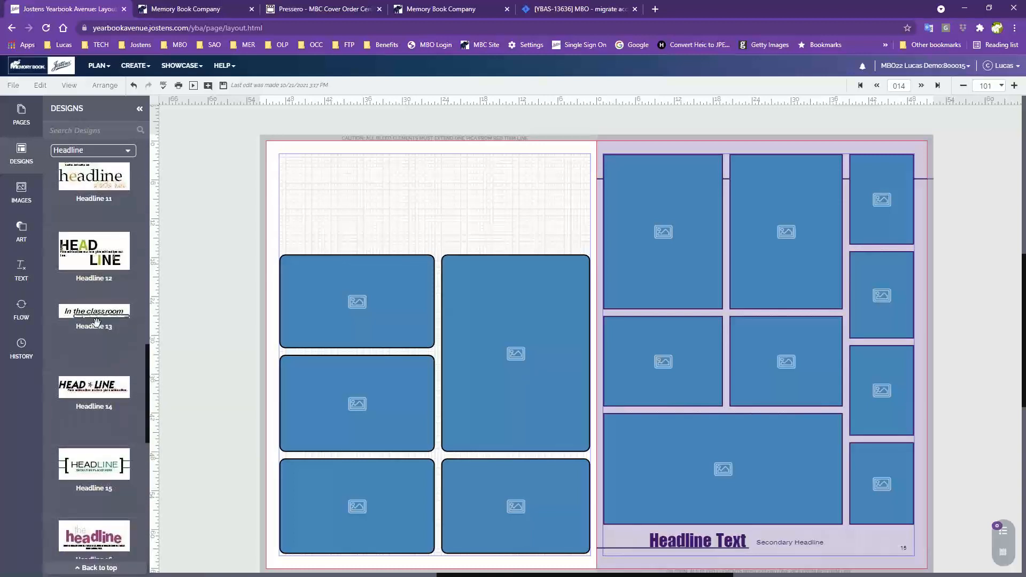
pyautogui.moveTo(85, 314); pyautogui.dragTo(424, 189)
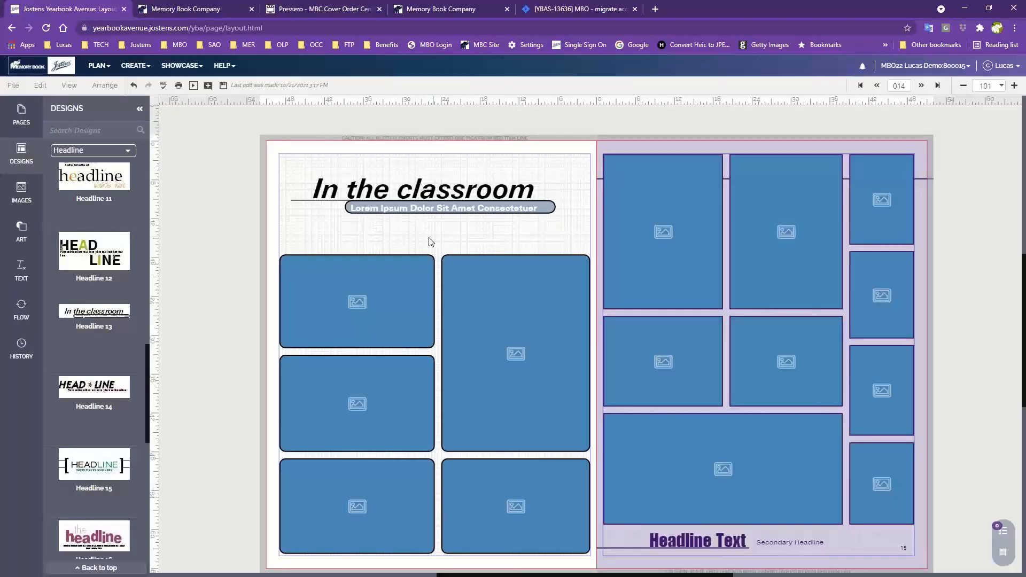
pyautogui.moveTo(496, 205); pyautogui.dragTo(506, 204)
pyautogui.click(474, 241)
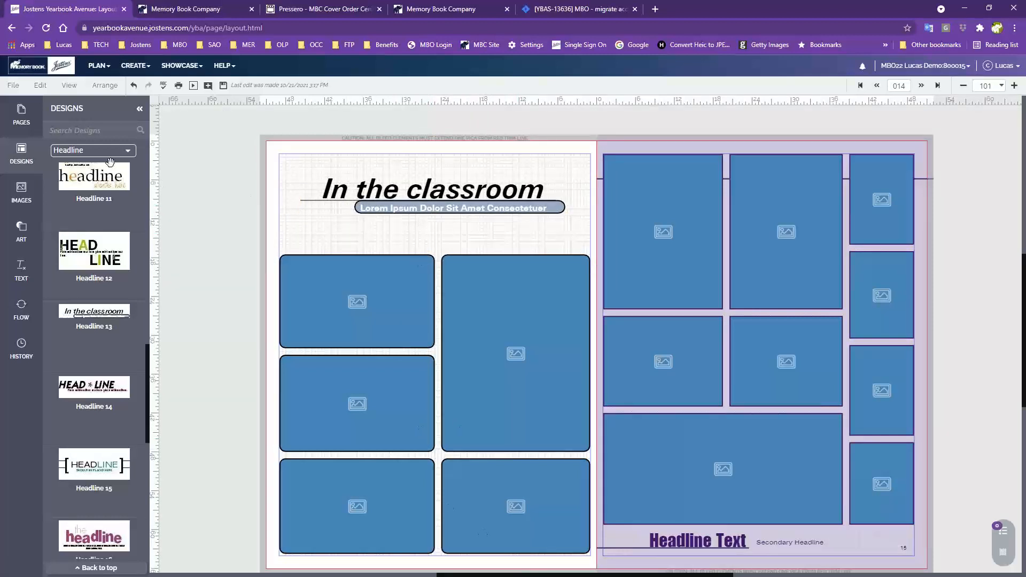
# - Delete the "In the classroom" headline group from the header area of page 14
pyautogui.click(417, 208)
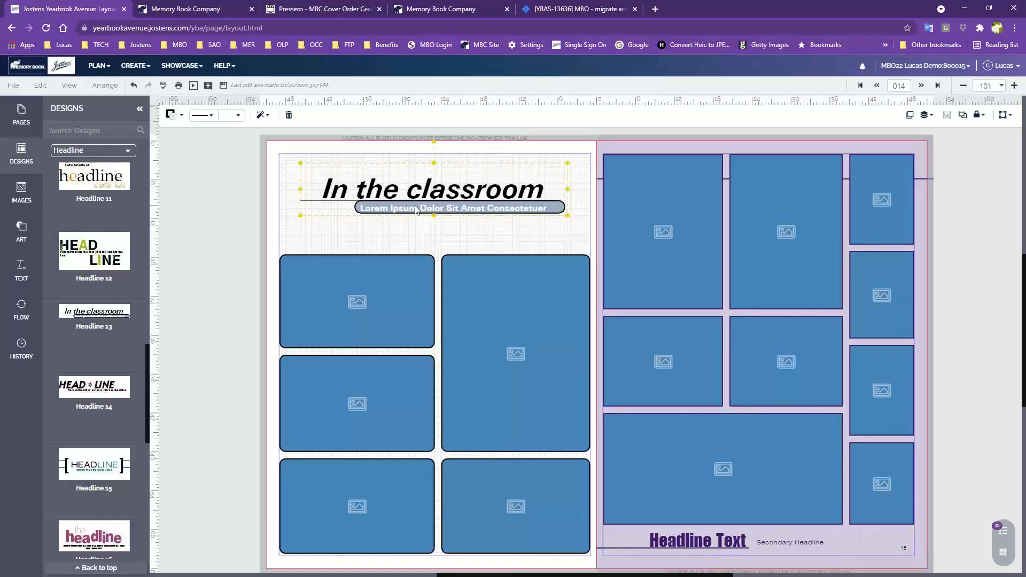
pyautogui.press('Delete')
pyautogui.scroll(4, 141, 239)
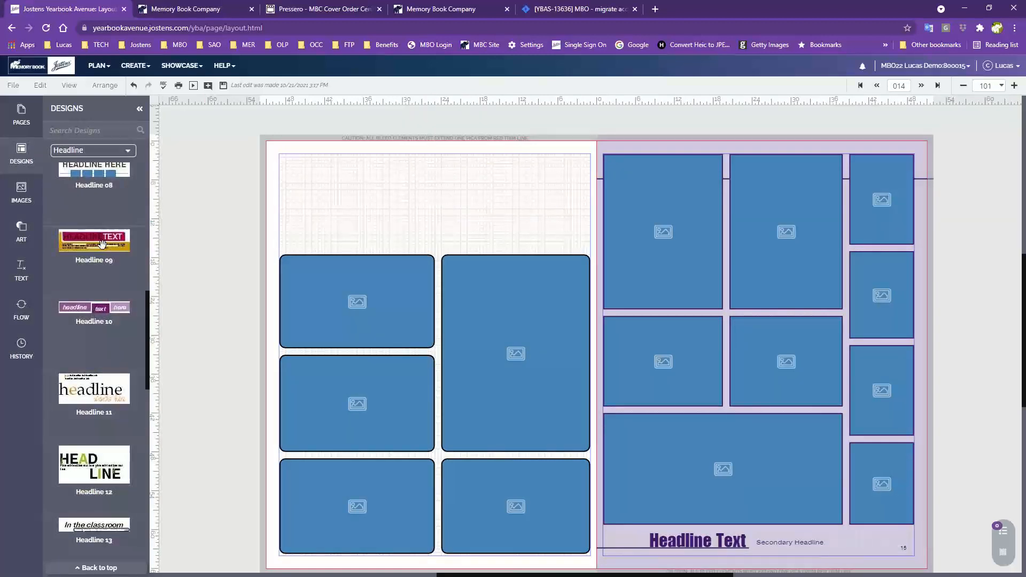
# - Place the Headline 09 design in the empty area above the photo boxes on page 14, aligned with the page's left margin
pyautogui.moveTo(94, 243); pyautogui.dragTo(355, 165)
pyautogui.moveTo(432, 191); pyautogui.dragTo(372, 169)
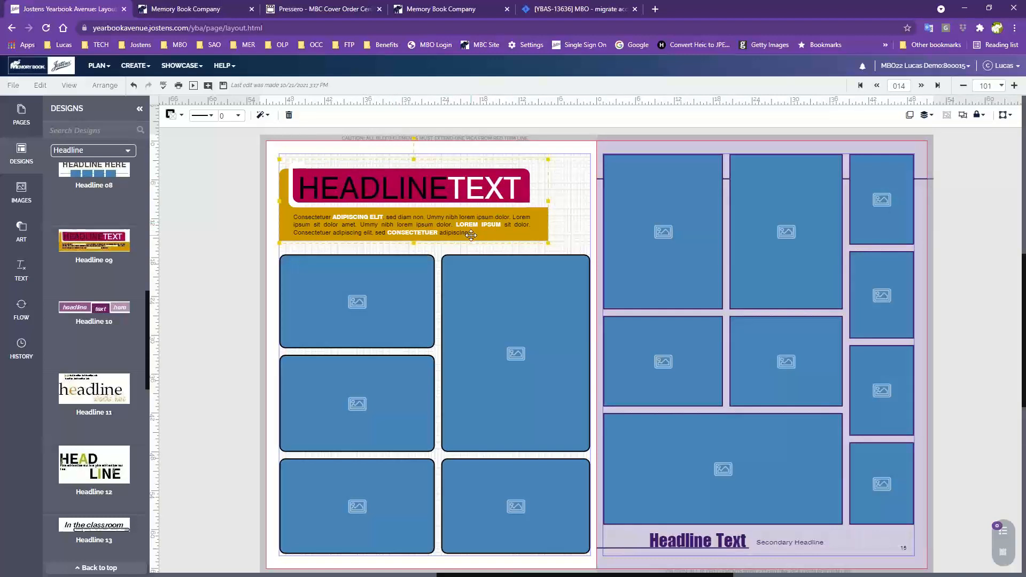
pyautogui.click(568, 229)
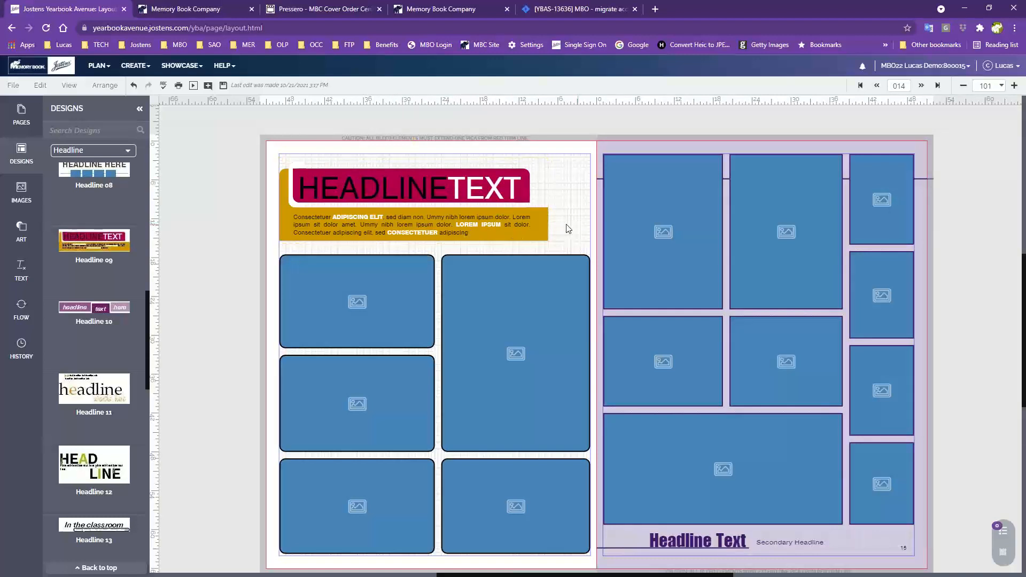
# - Ungroup the Headline 09 design into separate elements
pyautogui.click(494, 187)
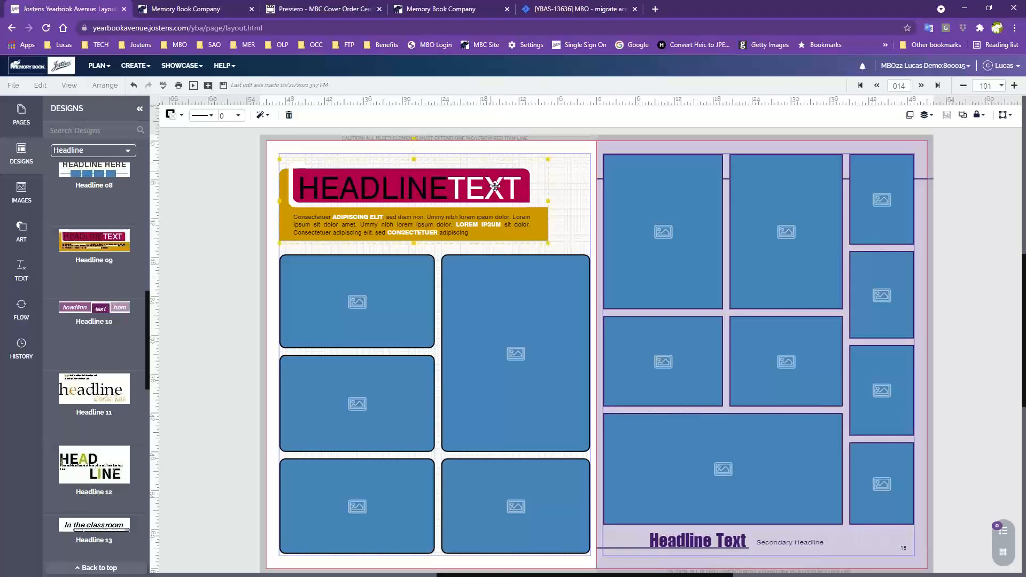
pyautogui.click(964, 116)
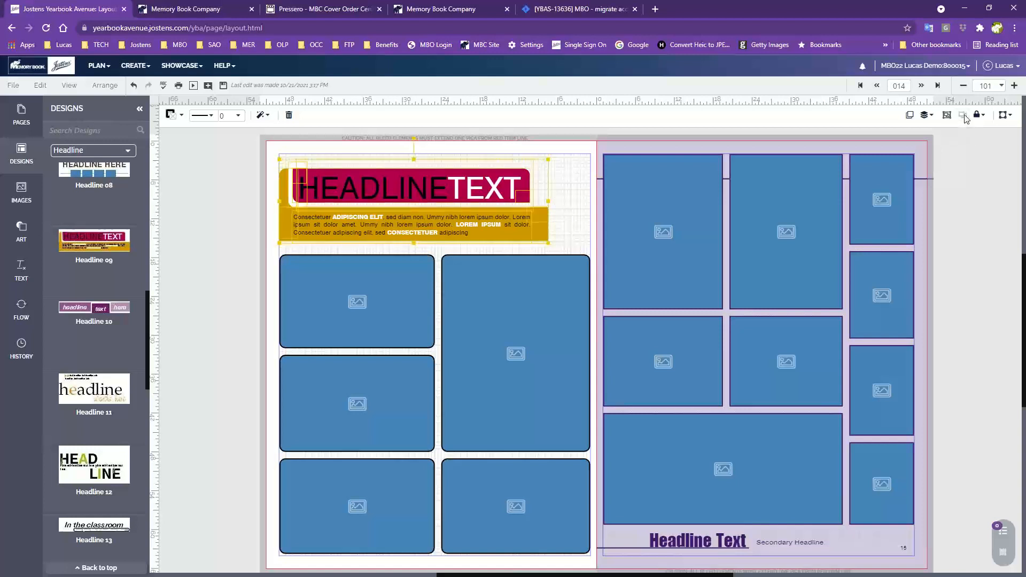
pyautogui.click(581, 168)
# - Replace the headline placeholder text with "Recess"
pyautogui.doubleClick(523, 185)
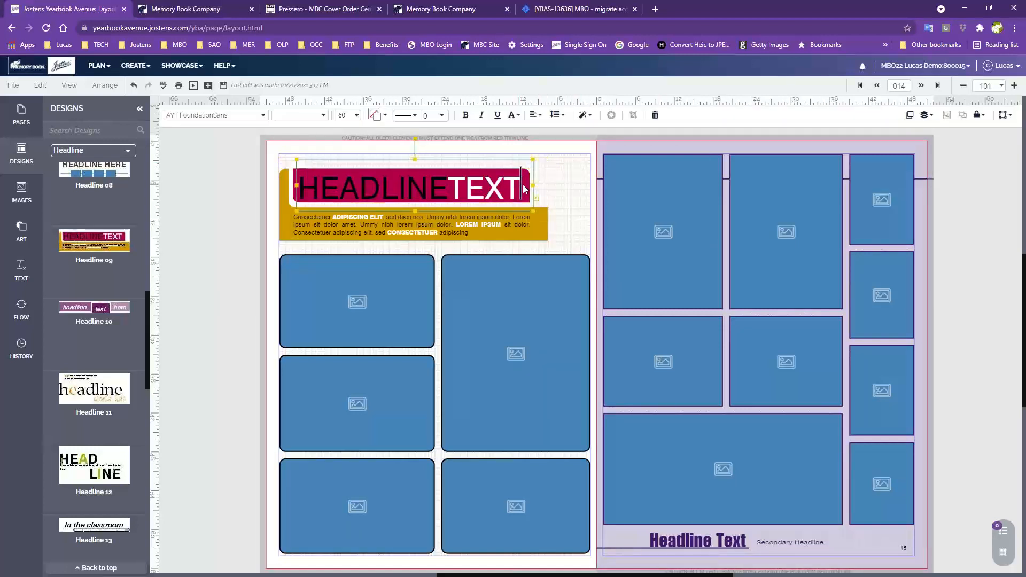
pyautogui.moveTo(522, 184); pyautogui.dragTo(302, 186)
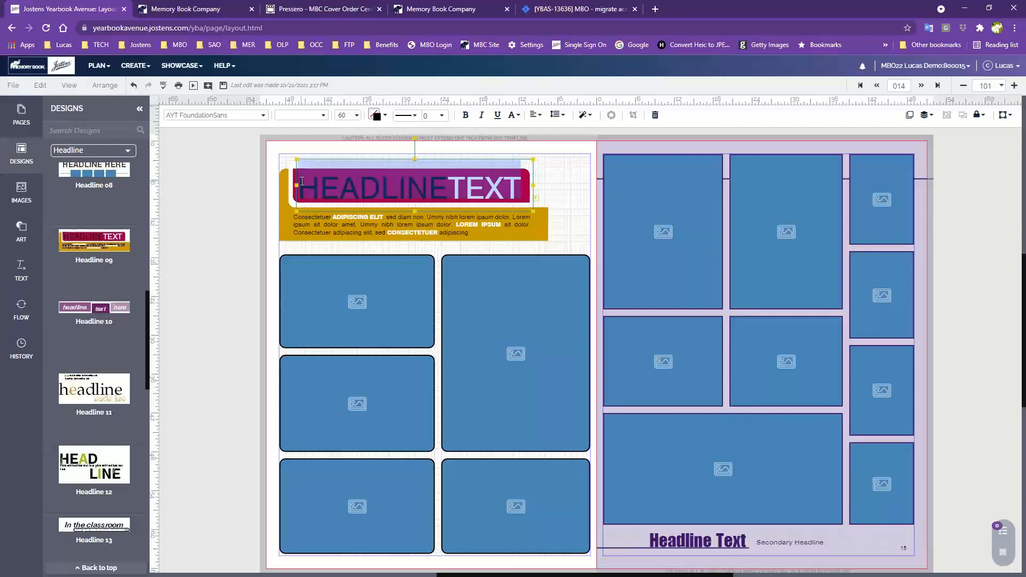
pyautogui.write('Recess')
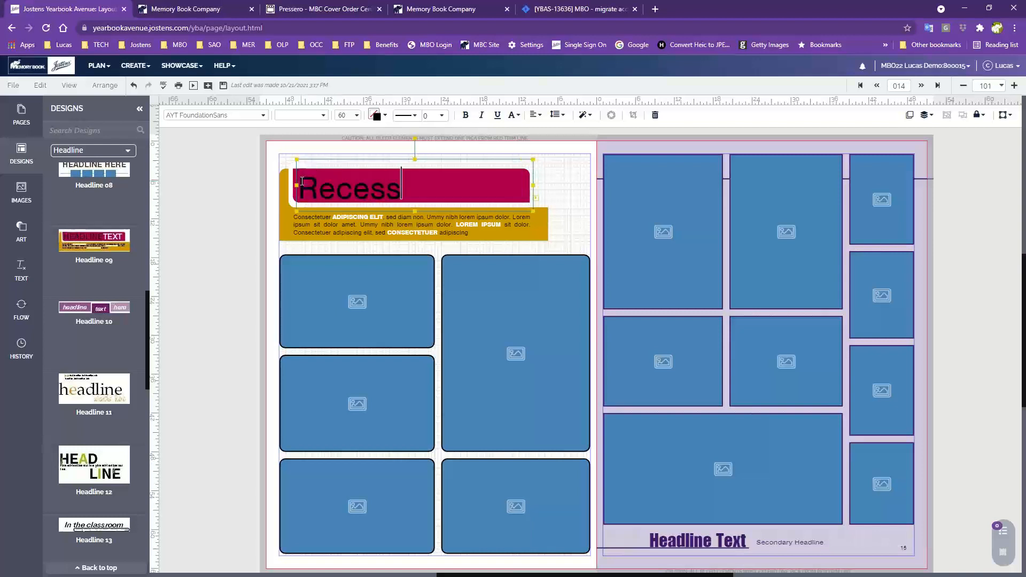
pyautogui.click(588, 208)
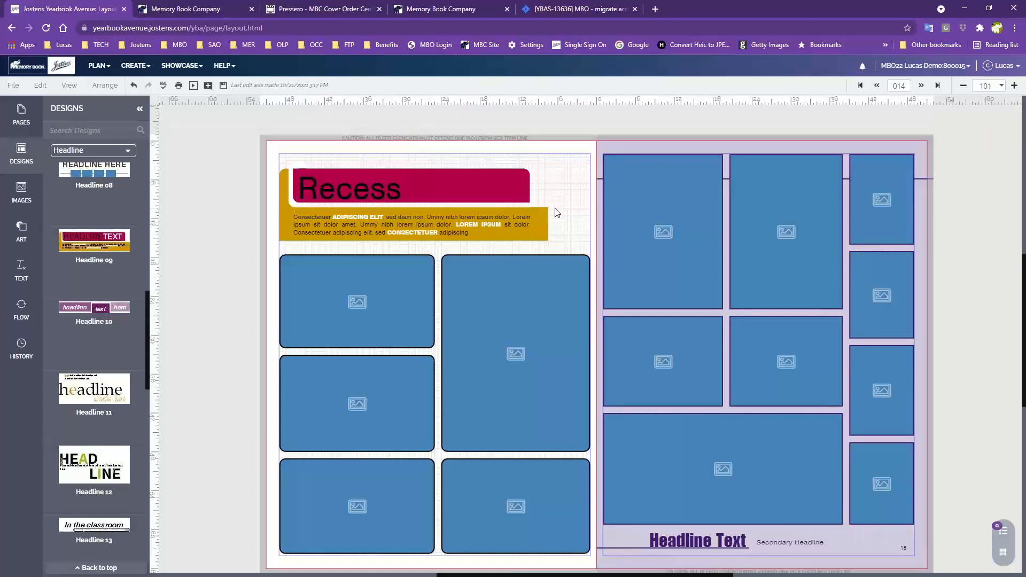
# - Select the ungrouped headline parts one at a time, ending with the gold rectangle behind the body text
pyautogui.click(411, 197)
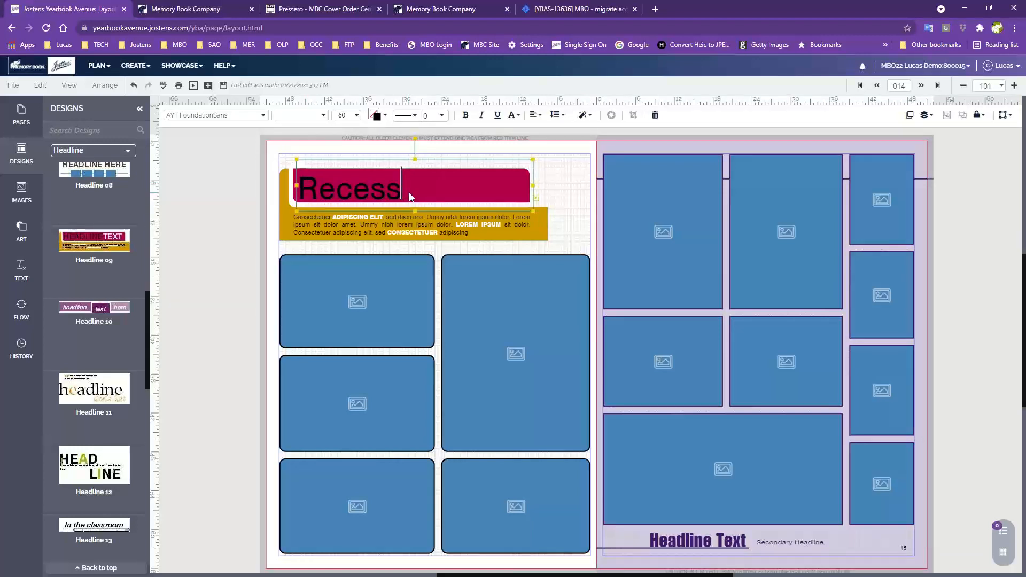
pyautogui.moveTo(402, 190); pyautogui.dragTo(298, 191)
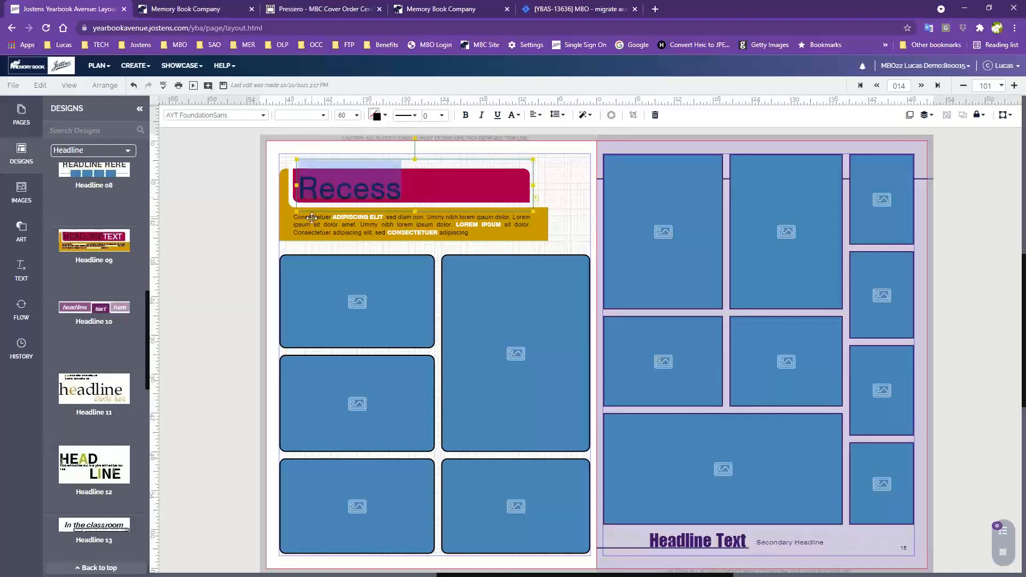
pyautogui.click(311, 219)
pyautogui.click(546, 220)
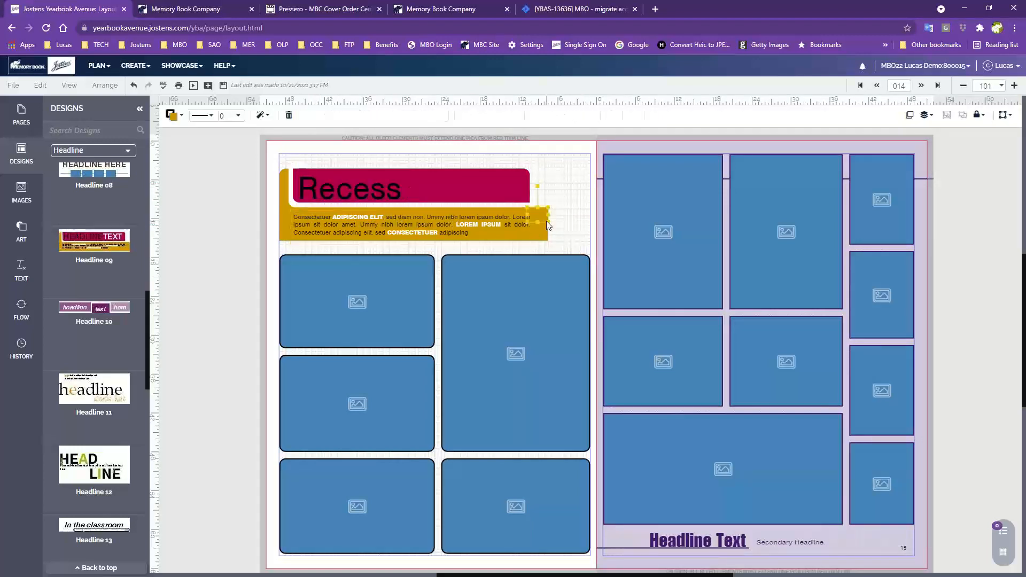
pyautogui.click(544, 239)
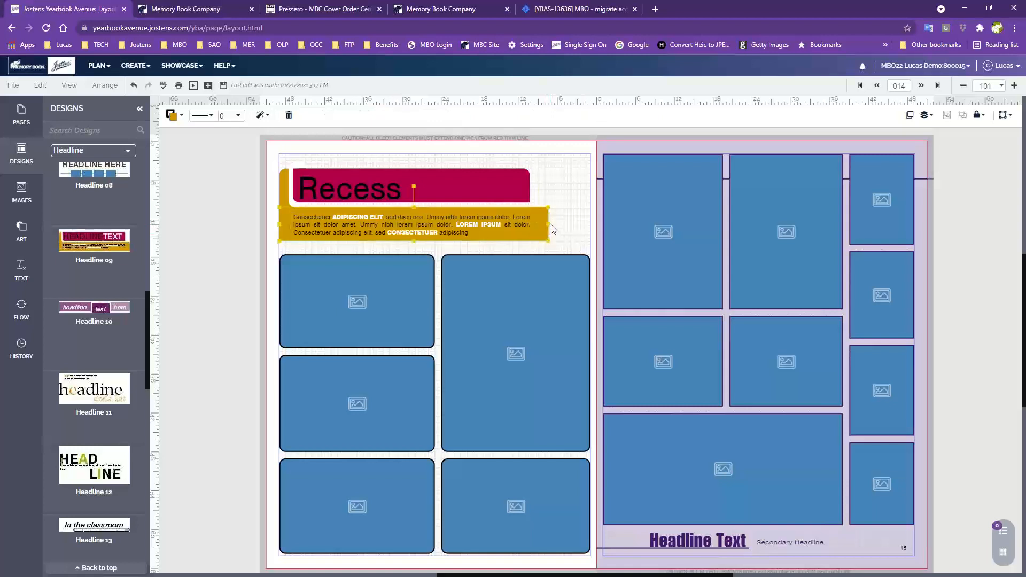
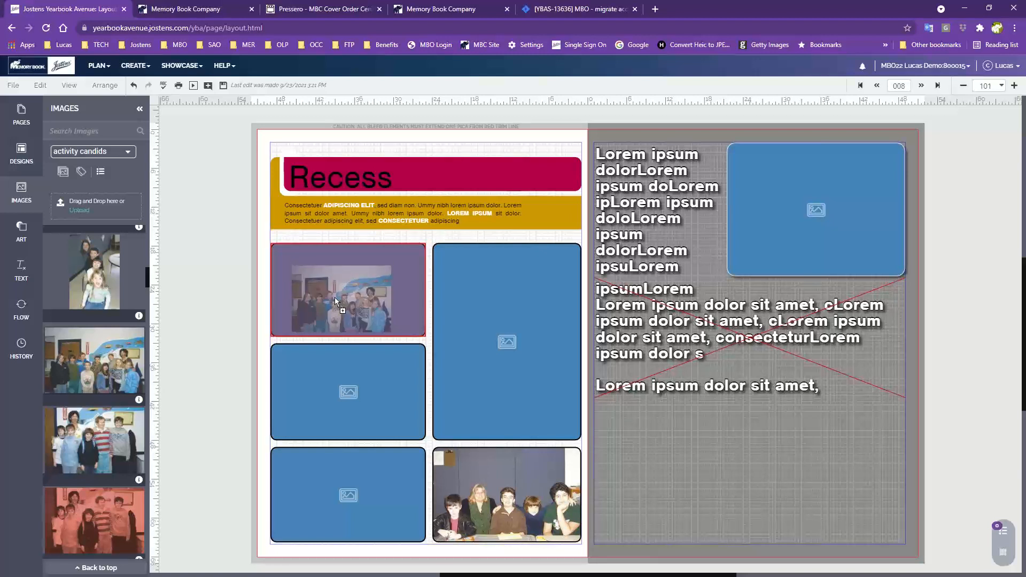
# - Place the group photo with the blue mural over the upper-left photo box under the Recess headline
pyautogui.moveTo(335, 297); pyautogui.dragTo(335, 297)
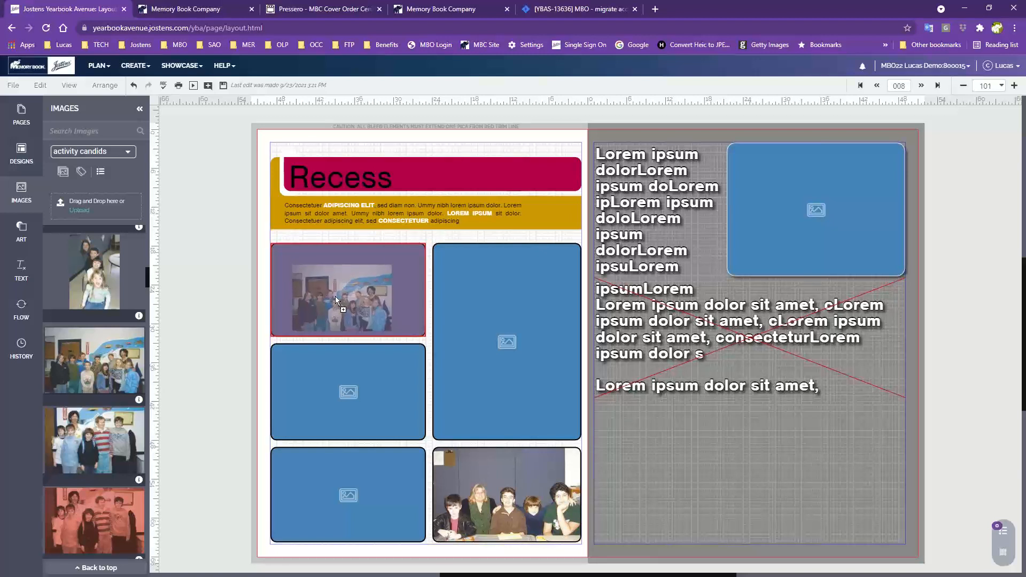
pyautogui.moveTo(335, 296); pyautogui.dragTo(334, 299)
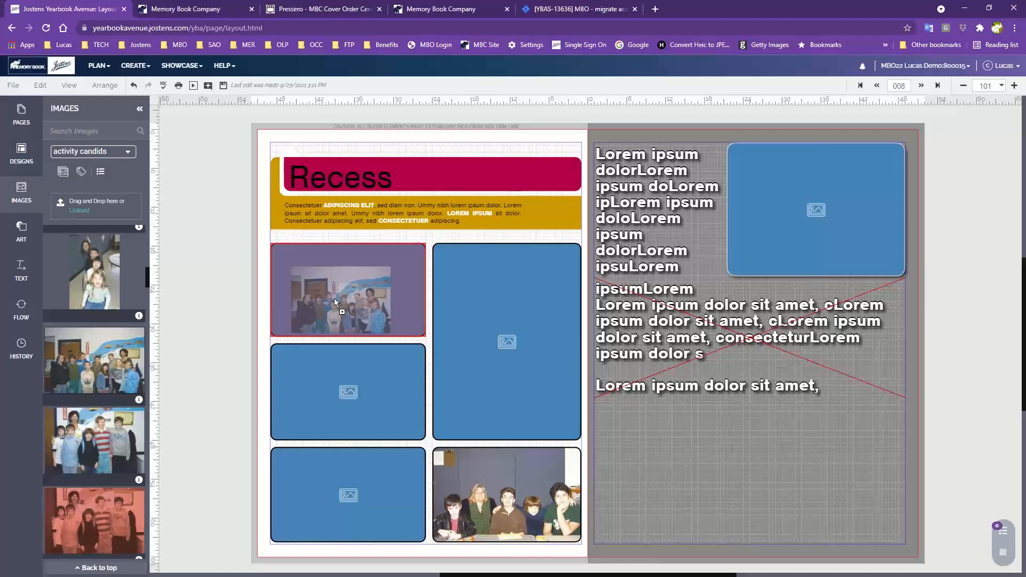
pyautogui.moveTo(335, 298)
pyautogui.mouseDown()
pyautogui.moveTo(340, 281)
pyautogui.moveTo(428, 310)
pyautogui.moveTo(321, 357)
pyautogui.moveTo(339, 334)
pyautogui.moveTo(466, 326)
pyautogui.moveTo(365, 444)
pyautogui.moveTo(371, 292)
pyautogui.moveTo(351, 292)
pyautogui.mouseUp()
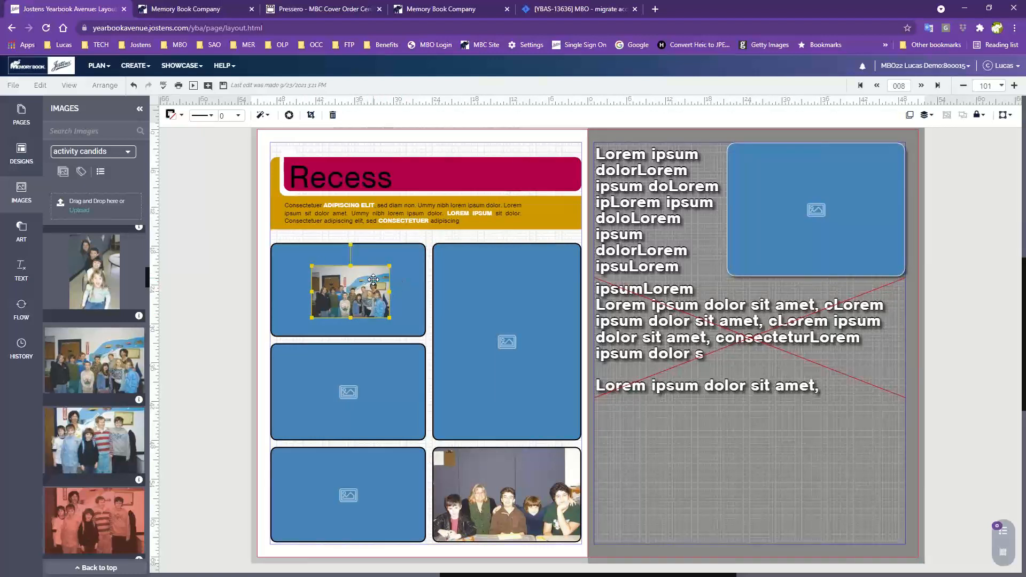
# - Try to enlarge the loose group photo to fill the upper-left photo box, and delete it
pyautogui.moveTo(363, 287); pyautogui.dragTo(327, 275)
pyautogui.moveTo(372, 305); pyautogui.dragTo(383, 312)
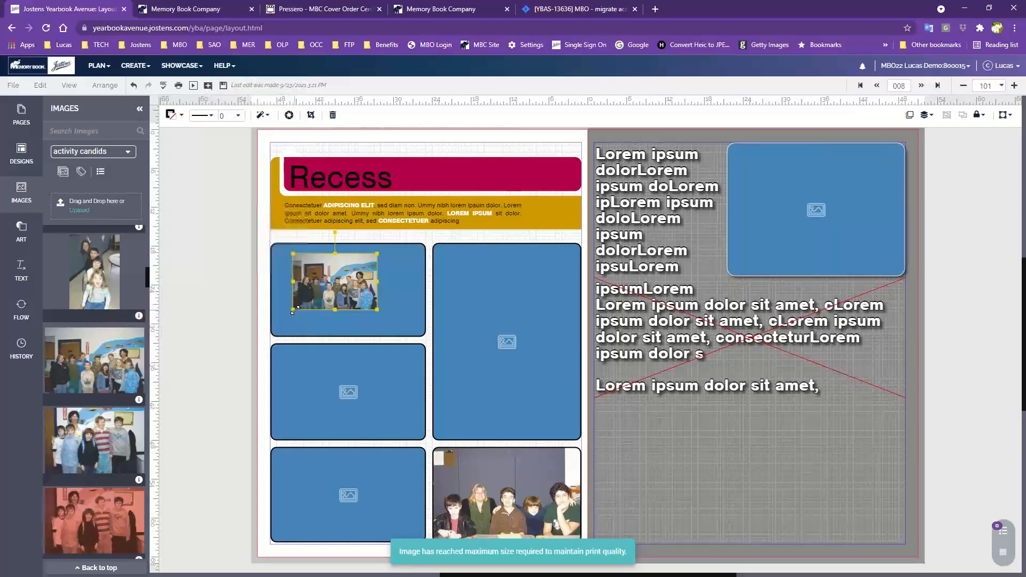
pyautogui.click(358, 283)
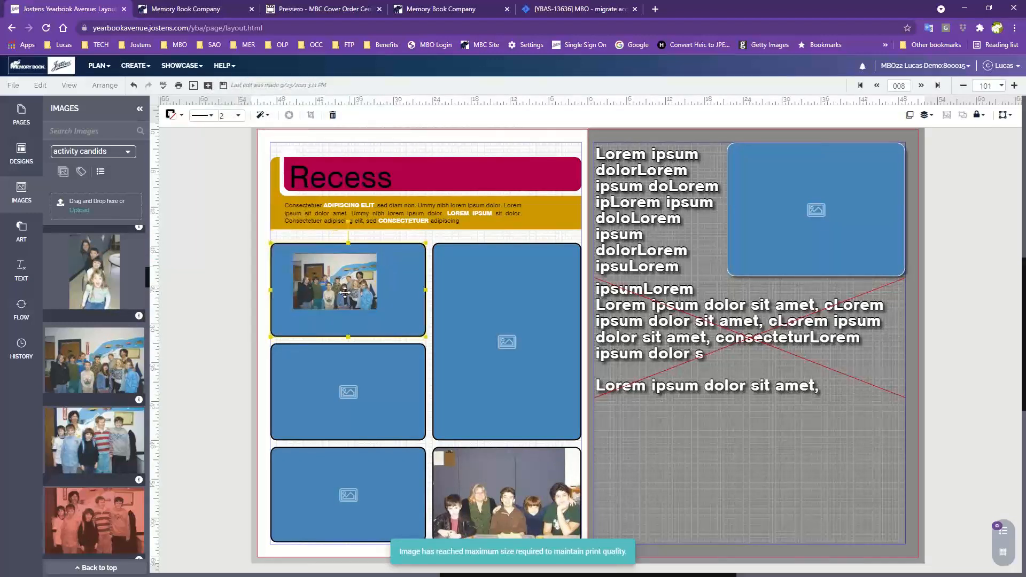
pyautogui.click(358, 283)
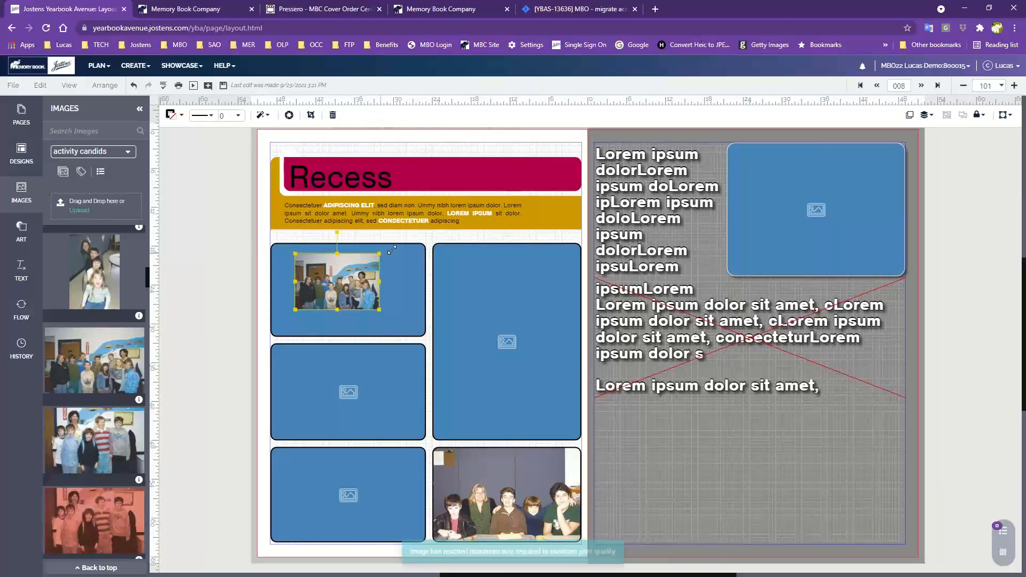
pyautogui.moveTo(391, 249); pyautogui.dragTo(420, 240)
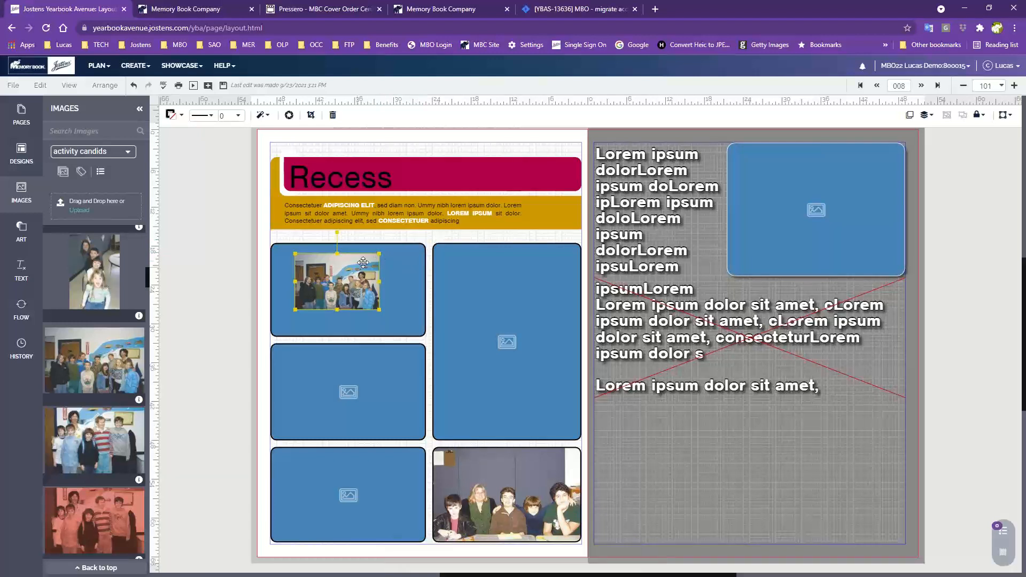
pyautogui.click(382, 253)
pyautogui.click(371, 259)
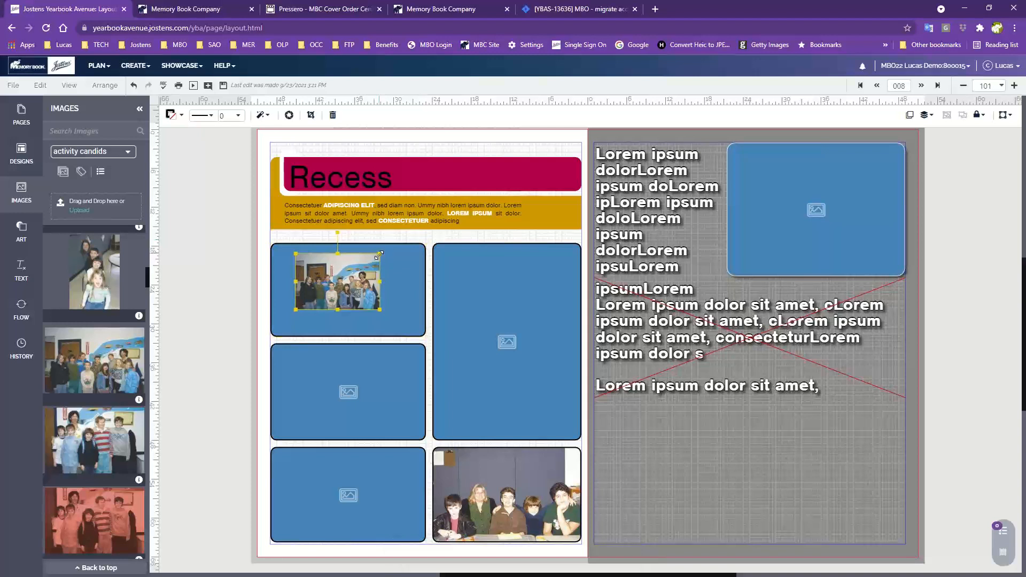
pyautogui.moveTo(379, 253); pyautogui.dragTo(403, 243)
pyautogui.moveTo(356, 270)
pyautogui.mouseDown()
pyautogui.moveTo(379, 292)
pyautogui.moveTo(351, 279)
pyautogui.mouseUp()
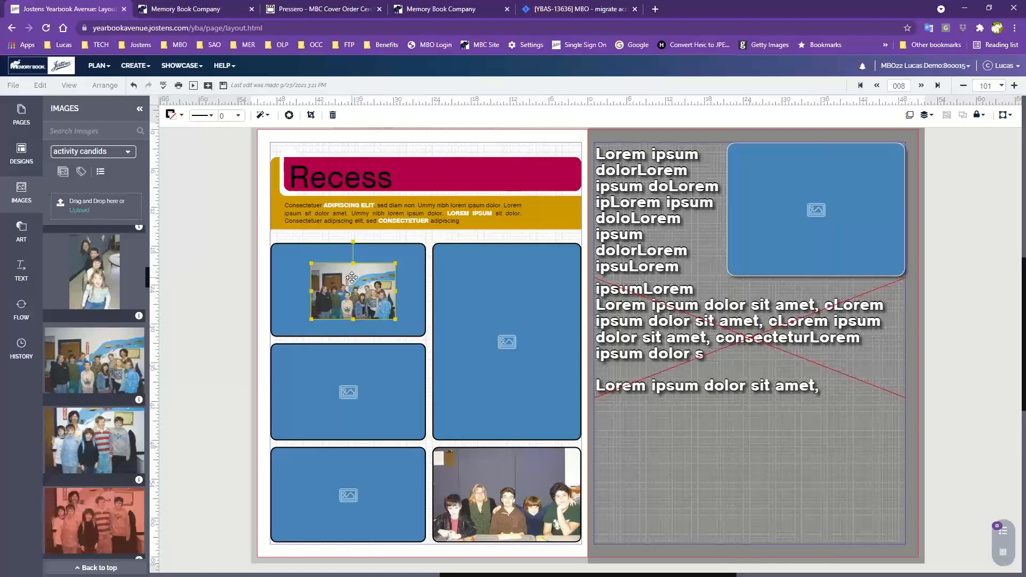
pyautogui.press('Delete')
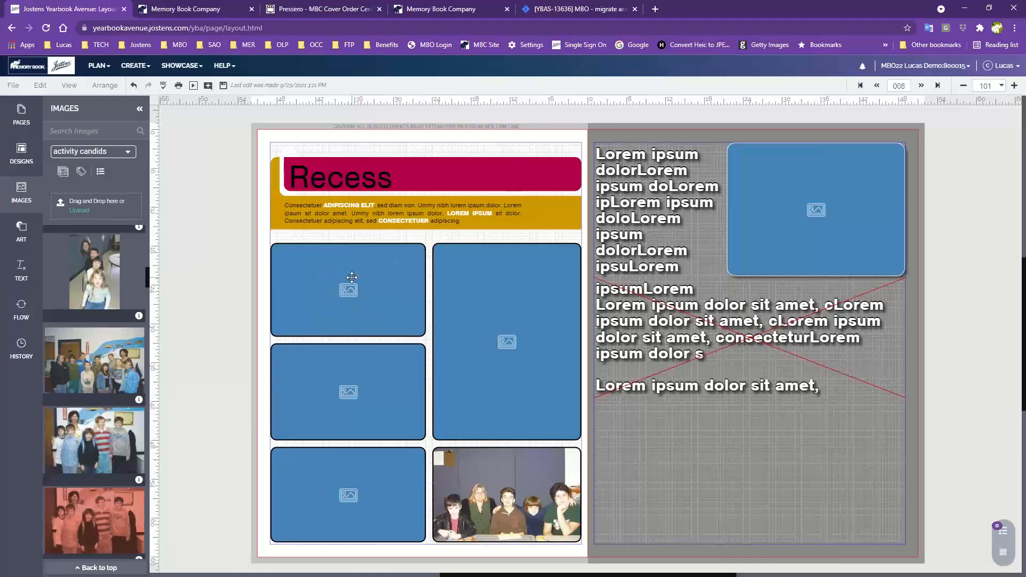
# - Fill the tall photo box with the portrait of people lined up and the lower-left box with the three girls eating cake
pyautogui.moveTo(94, 273); pyautogui.dragTo(467, 331)
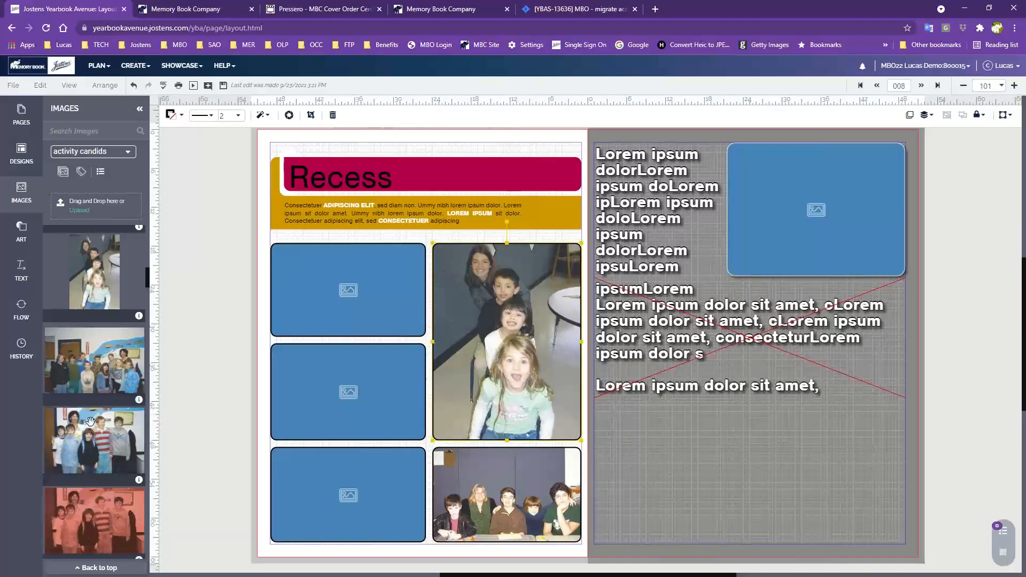
pyautogui.scroll(-5, 107, 395)
pyautogui.moveTo(88, 487); pyautogui.dragTo(307, 508)
# - Fill the middle-left photo box with the activity candid of a woman sitting with three children
pyautogui.scroll(-4, 120, 499)
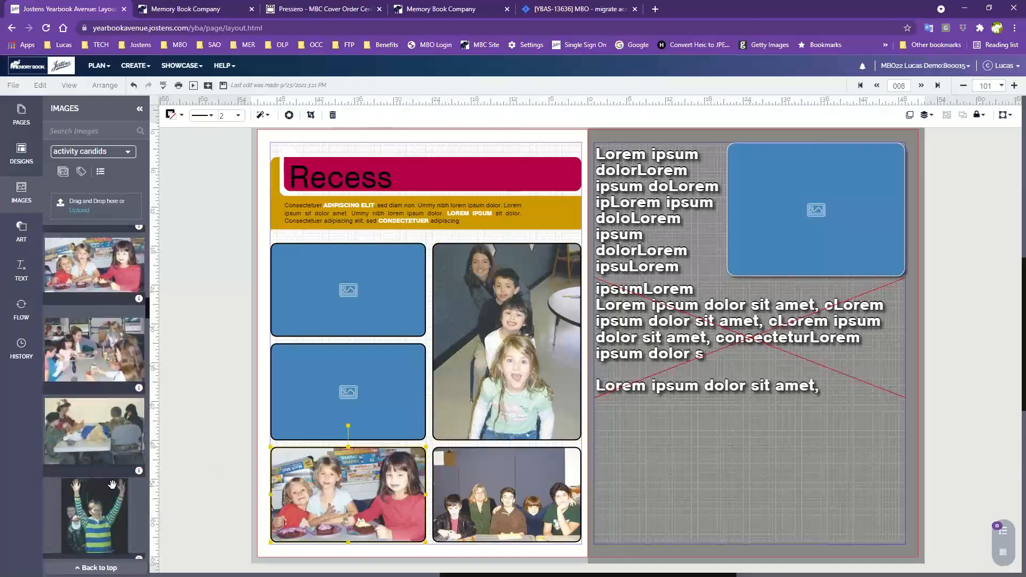
pyautogui.scroll(-5, 90, 436)
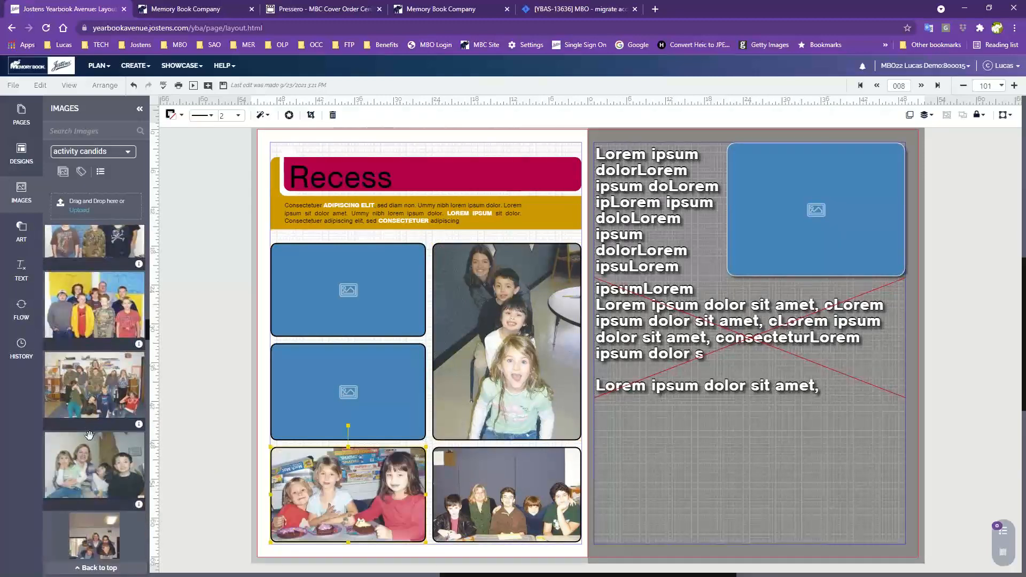
pyautogui.scroll(-2, 89, 435)
pyautogui.moveTo(88, 363); pyautogui.dragTo(307, 385)
# - Fill the upper-left photo box with the activity candid of a boy in a black shirt working at a table
pyautogui.scroll(-2, 176, 454)
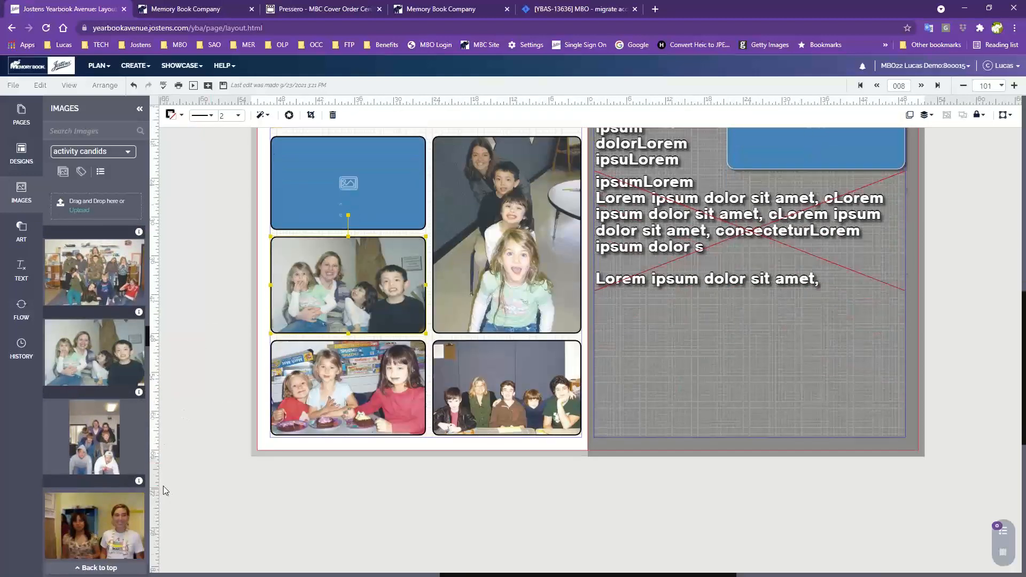
pyautogui.scroll(-3, 101, 518)
pyautogui.scroll(-6, 94, 503)
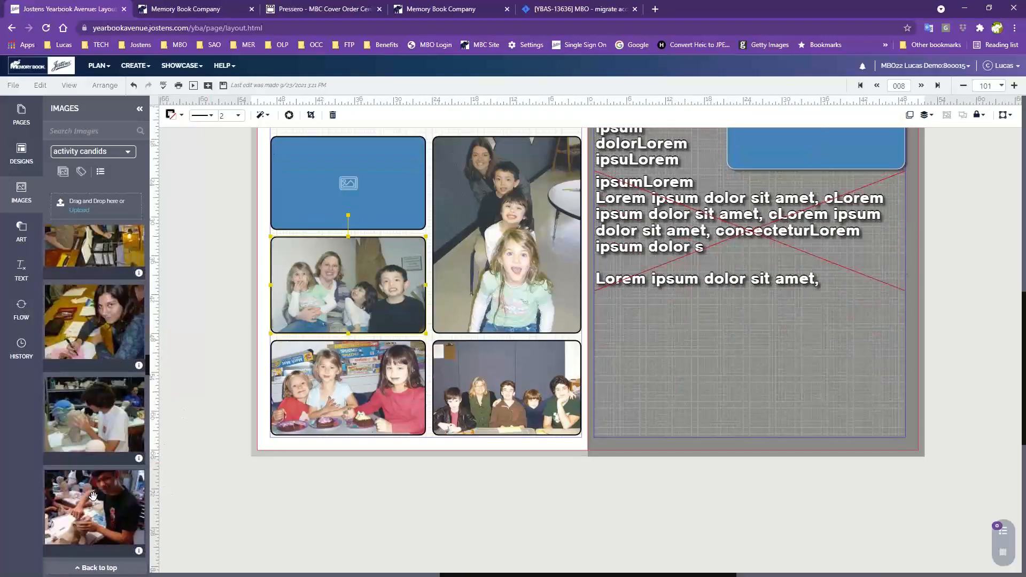
pyautogui.scroll(3, 94, 497)
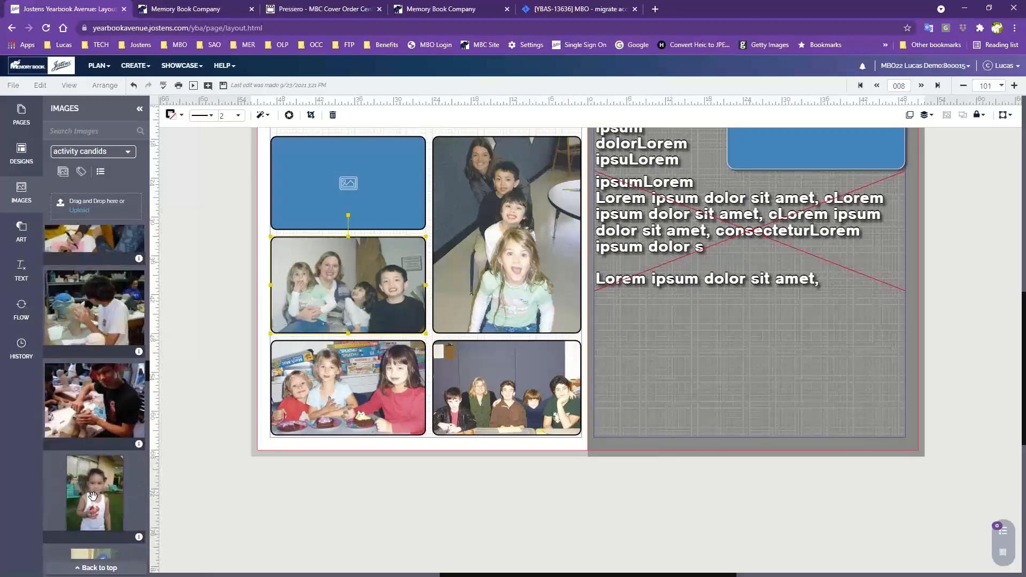
pyautogui.moveTo(89, 413); pyautogui.dragTo(362, 178)
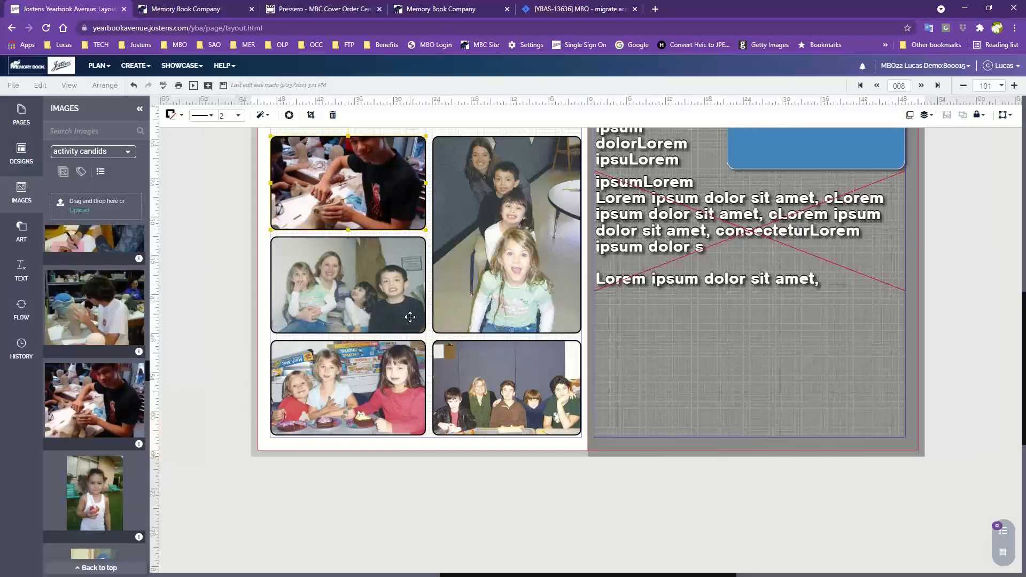
# - Ungroup the Recess headline design on page 8 and deselect its parts
pyautogui.scroll(5, 402, 344)
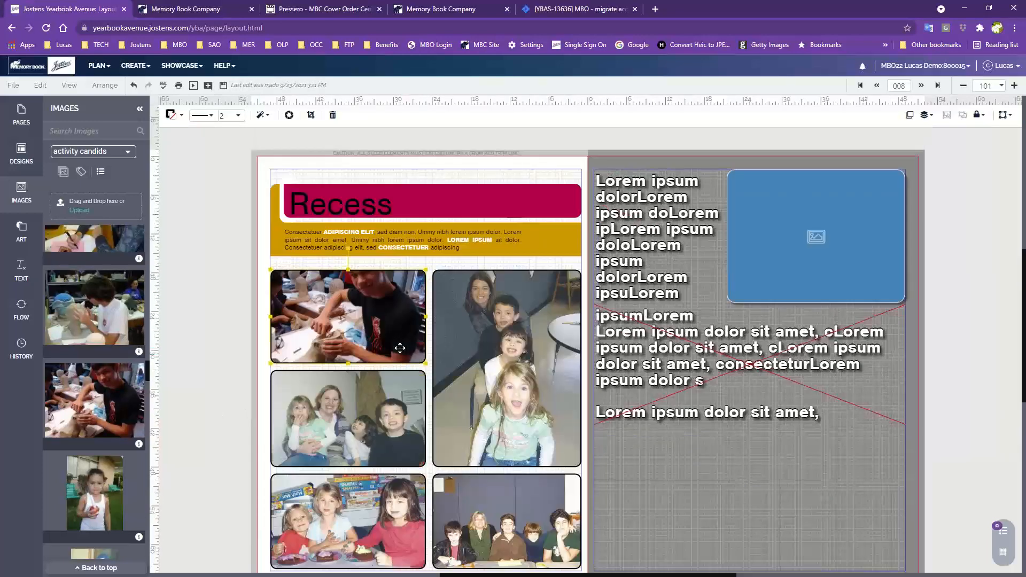
pyautogui.scroll(-1, 409, 267)
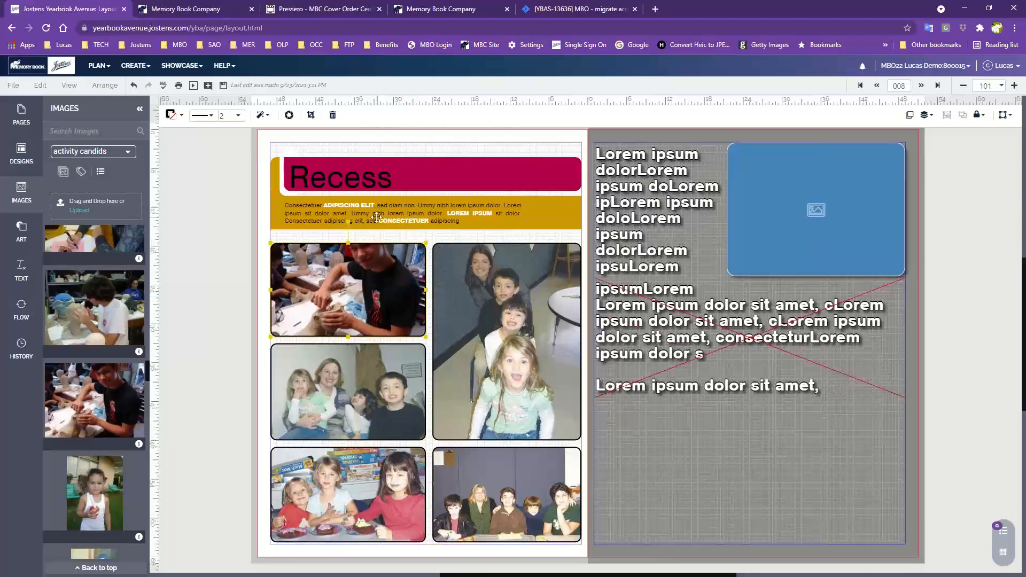
pyautogui.click(402, 175)
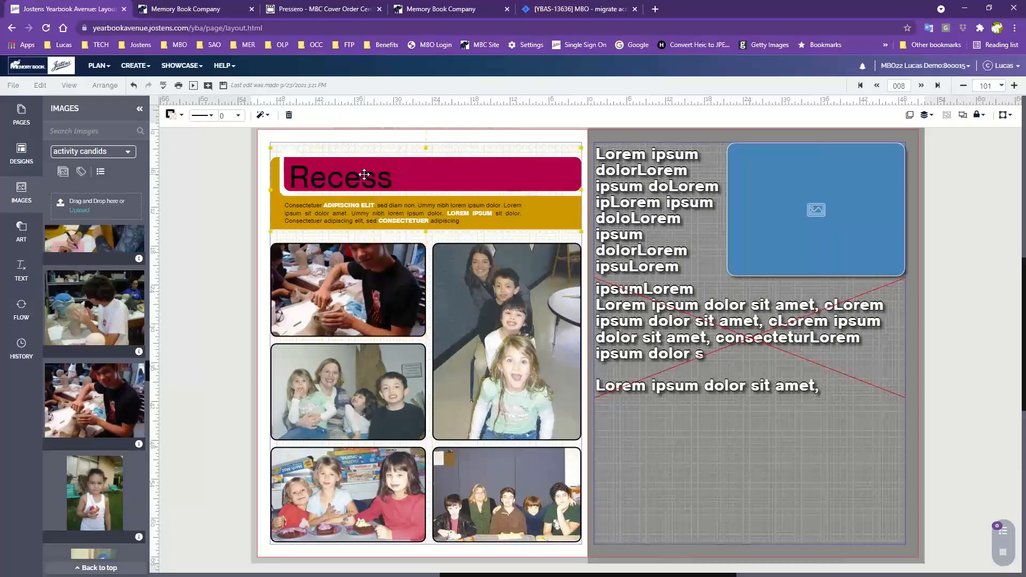
pyautogui.click(965, 116)
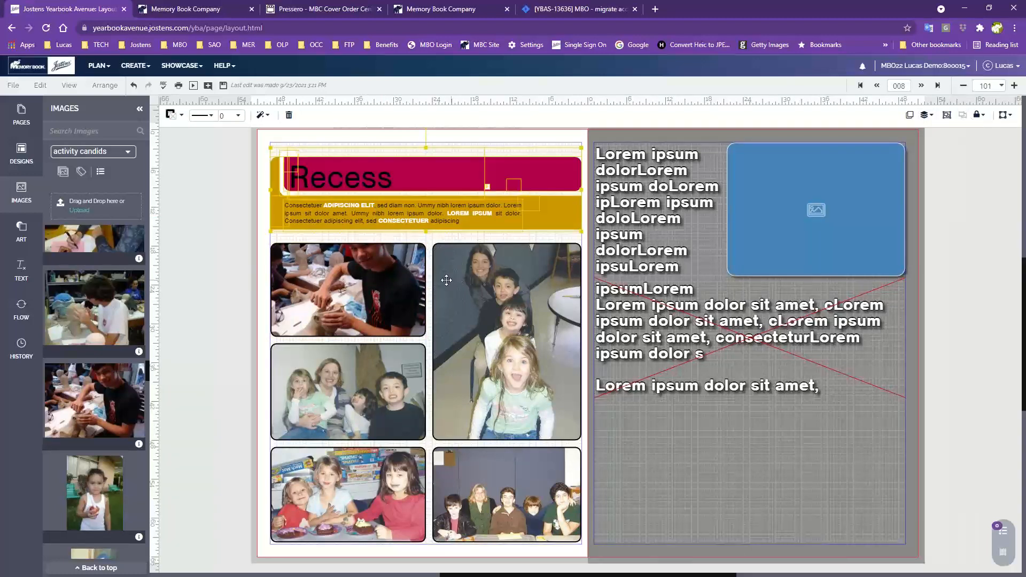
pyautogui.click(508, 140)
pyautogui.scroll(1, 509, 141)
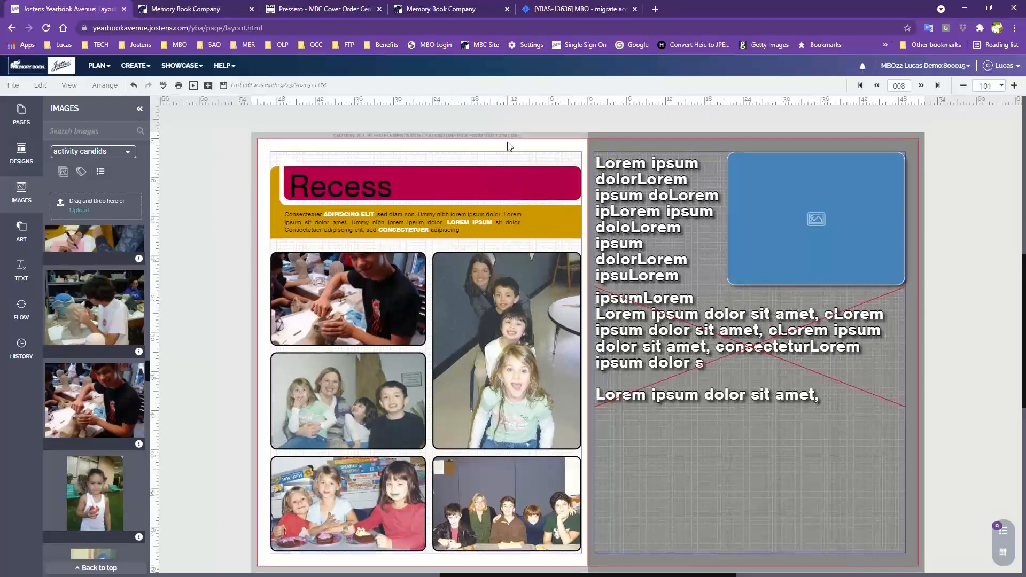
# - Delete the blue photo box and the placeholder text block from the right page
pyautogui.scroll(-1, 522, 240)
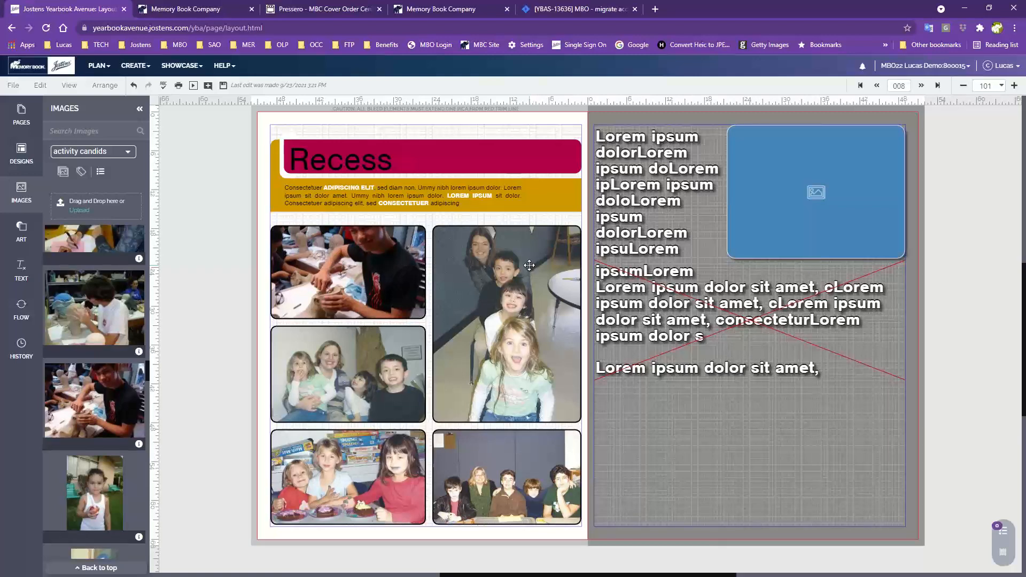
pyautogui.click(784, 168)
pyautogui.press('Delete')
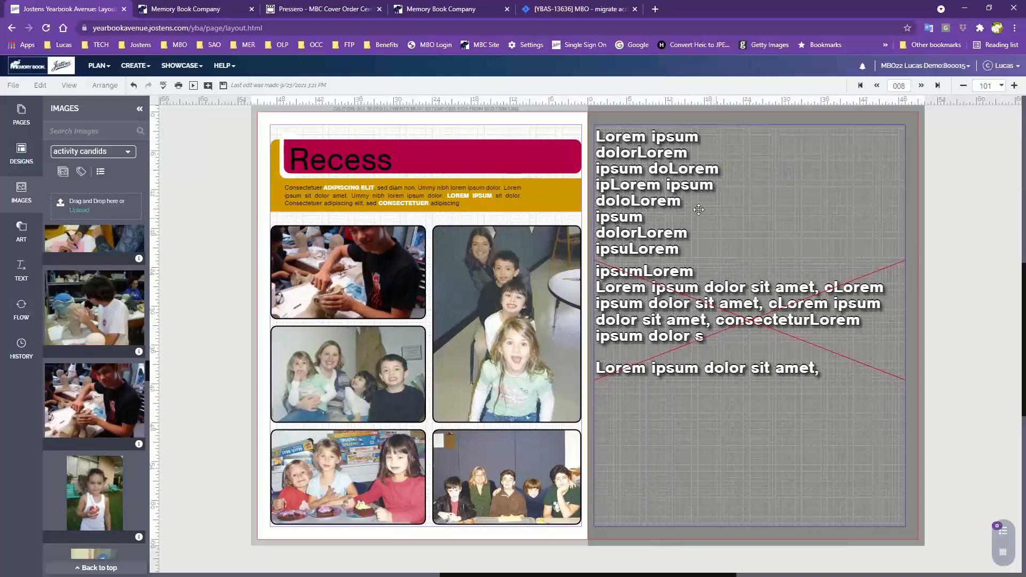
pyautogui.click(692, 317)
pyautogui.press('Delete')
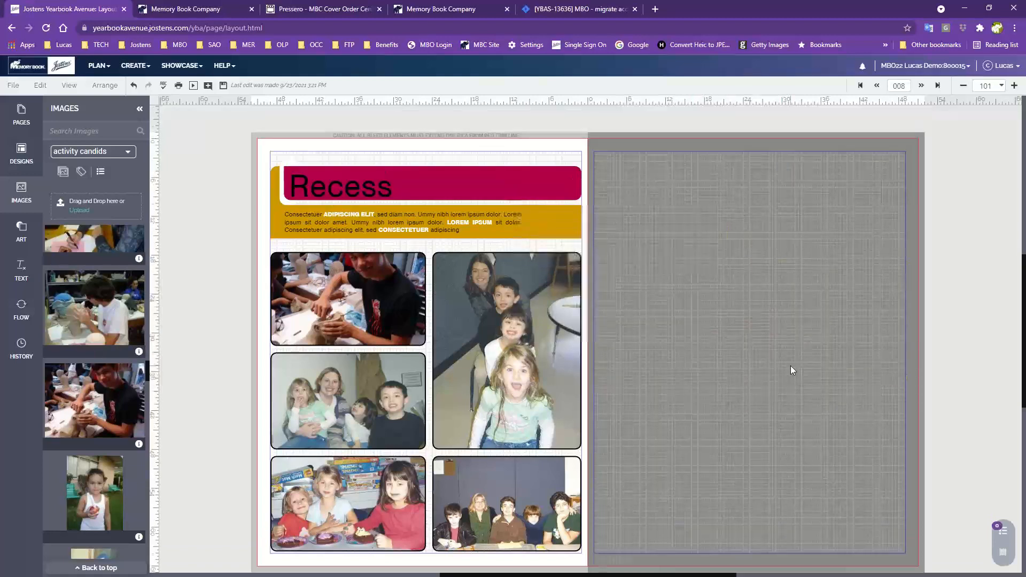
# - Open the Change Background settings for the spread and move their window clear of the right page
pyautogui.click(40, 86)
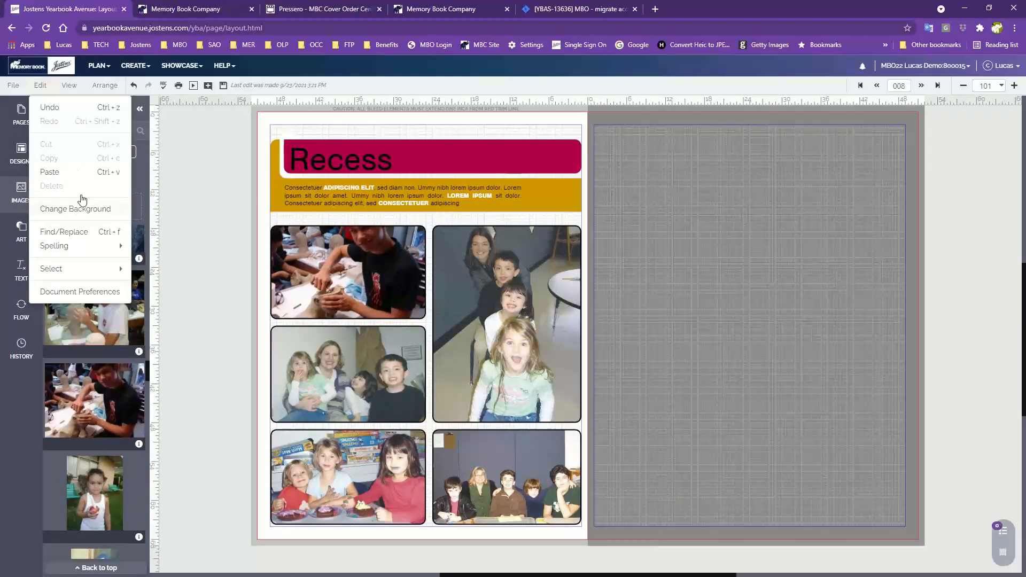
pyautogui.click(90, 209)
pyautogui.moveTo(897, 120); pyautogui.dragTo(949, 119)
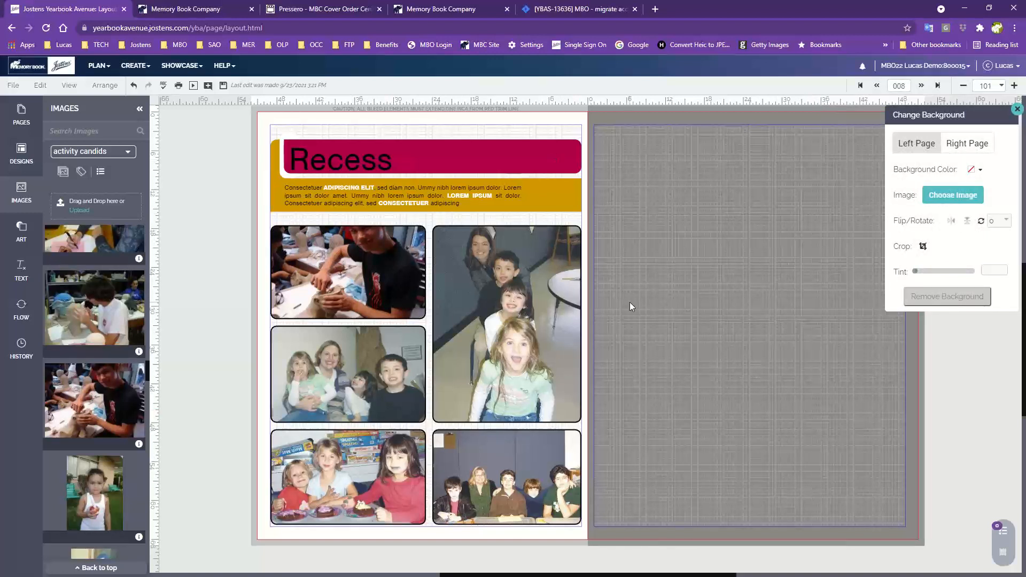
# - Browse the background art and apply the white Autographs background to the right page
pyautogui.click(16, 241)
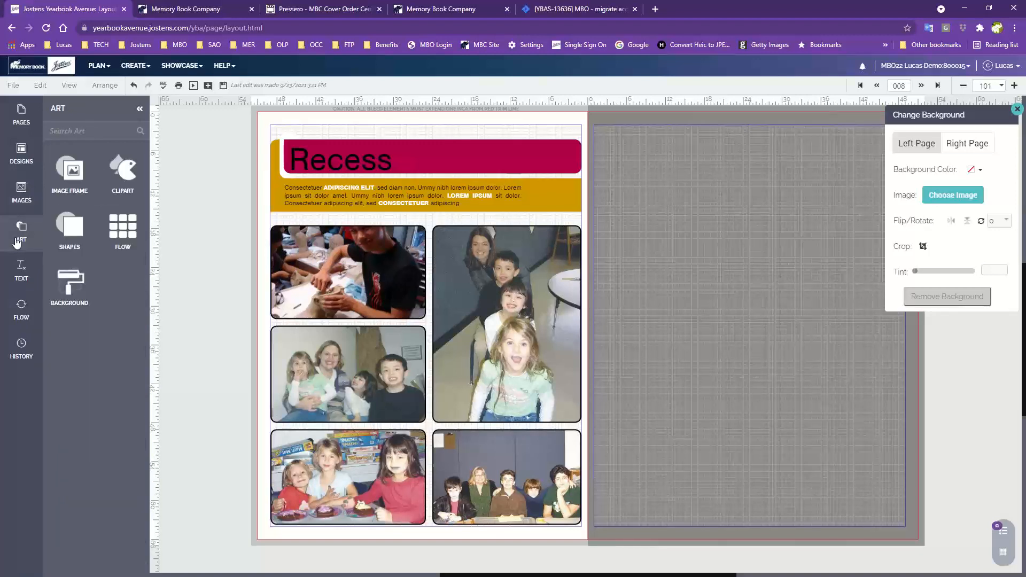
pyautogui.click(68, 279)
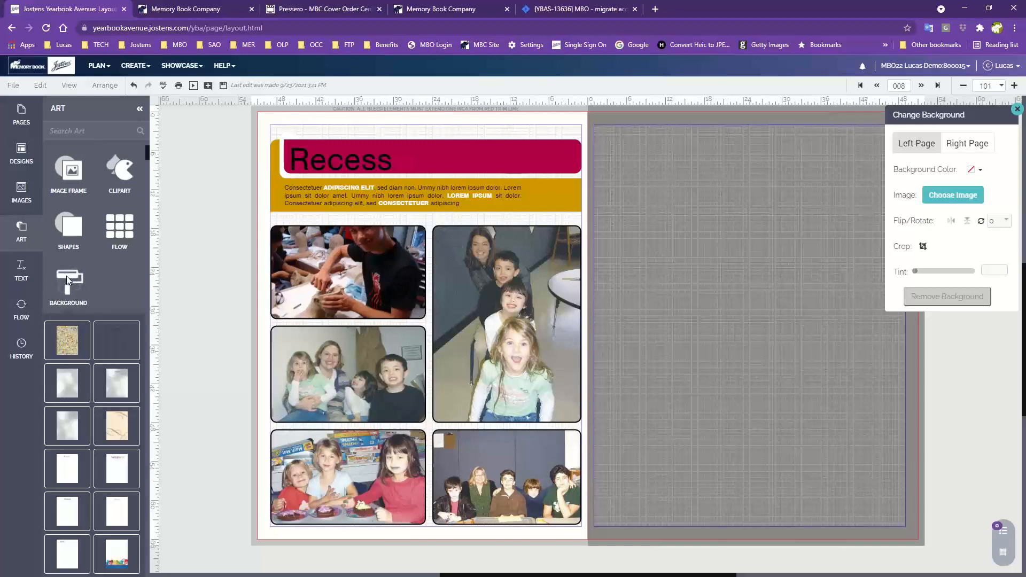
pyautogui.scroll(-1, 118, 409)
pyautogui.scroll(-6, 118, 409)
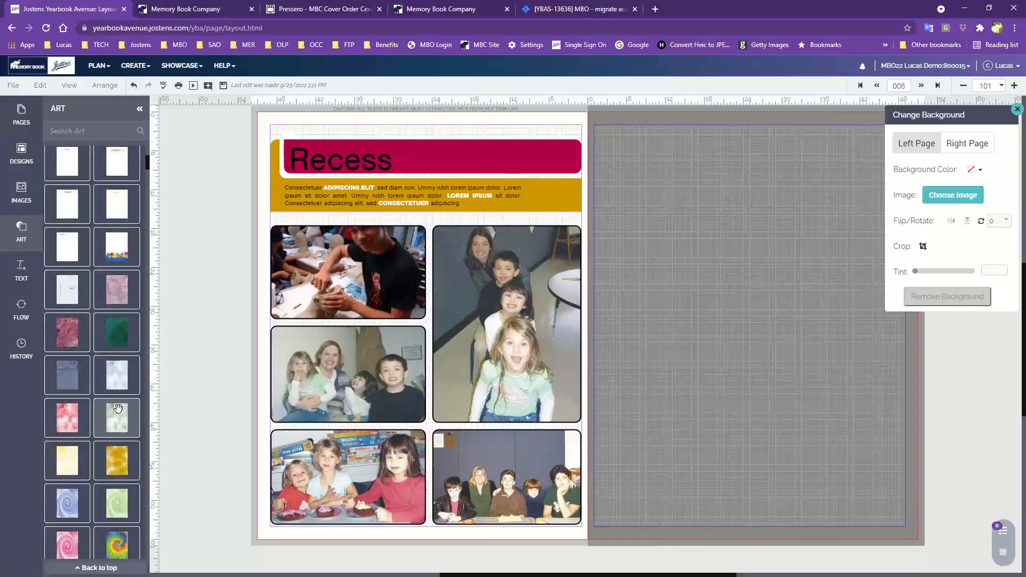
pyautogui.scroll(-8, 118, 409)
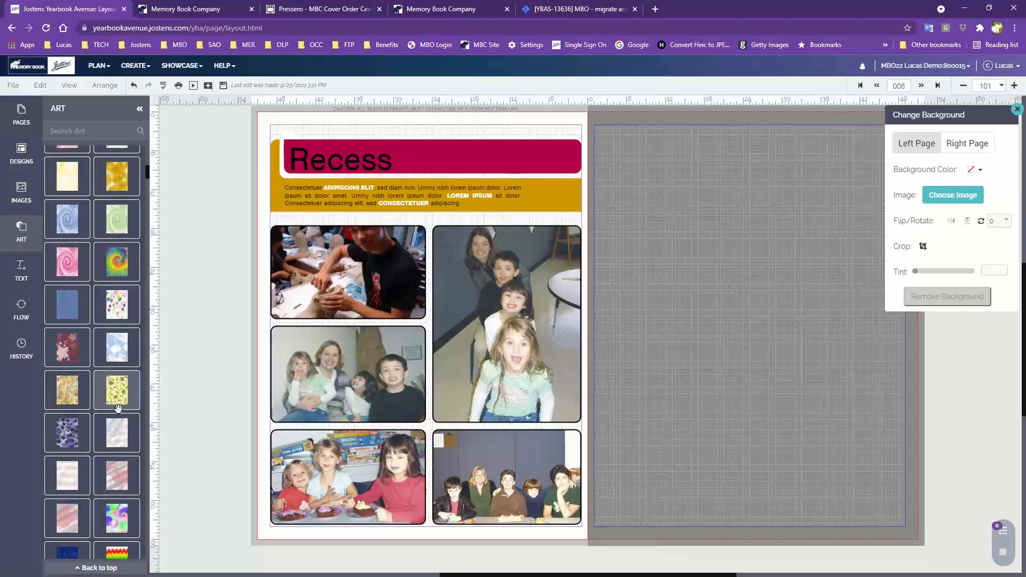
pyautogui.scroll(-10, 118, 411)
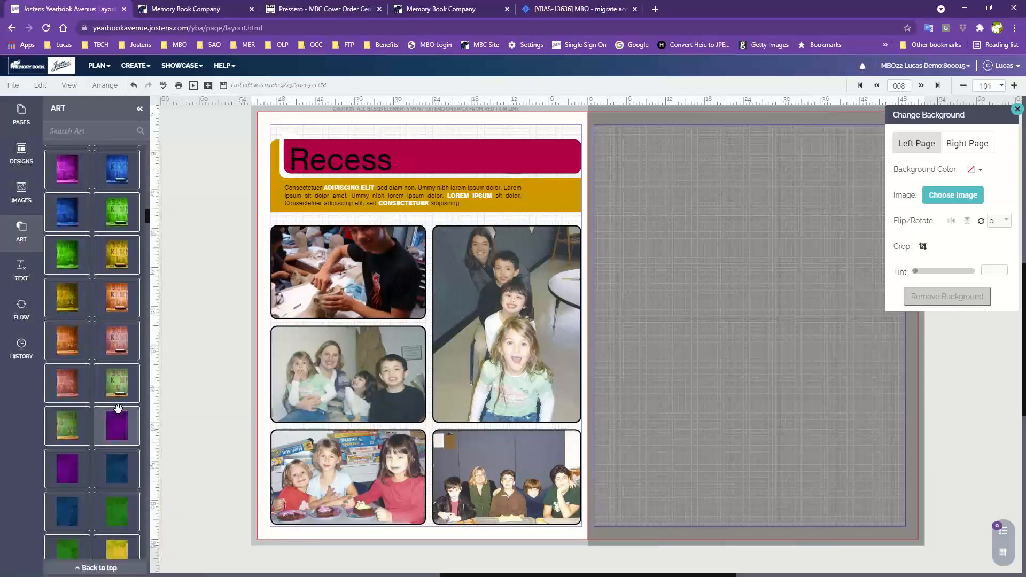
pyautogui.scroll(-12, 118, 409)
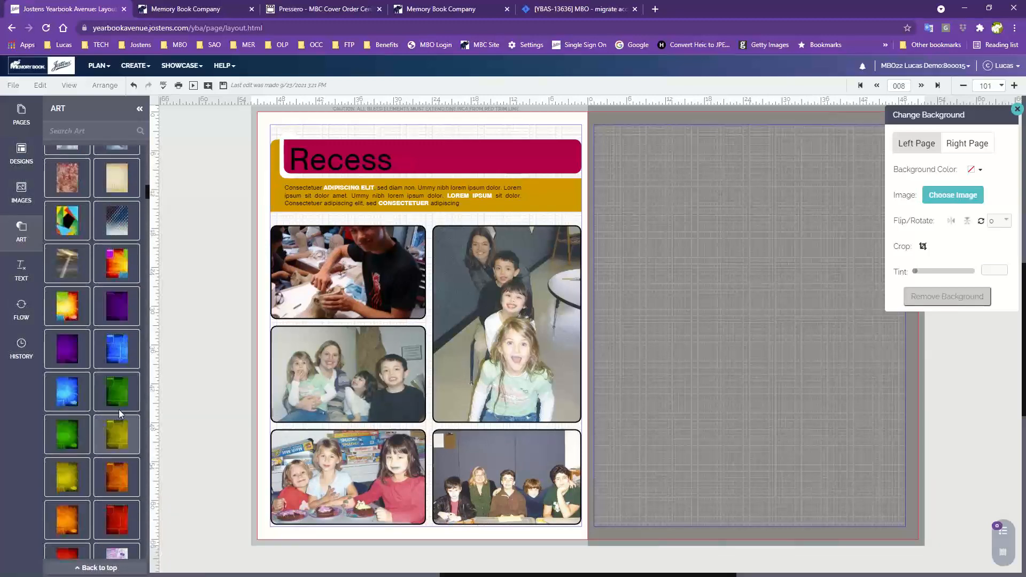
pyautogui.scroll(3, 111, 407)
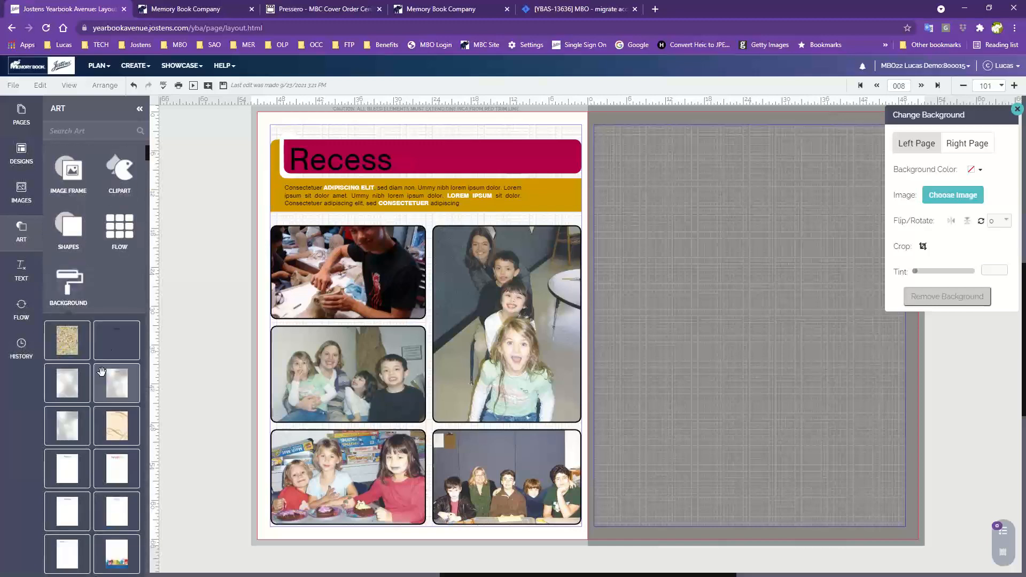
pyautogui.scroll(-2, 87, 390)
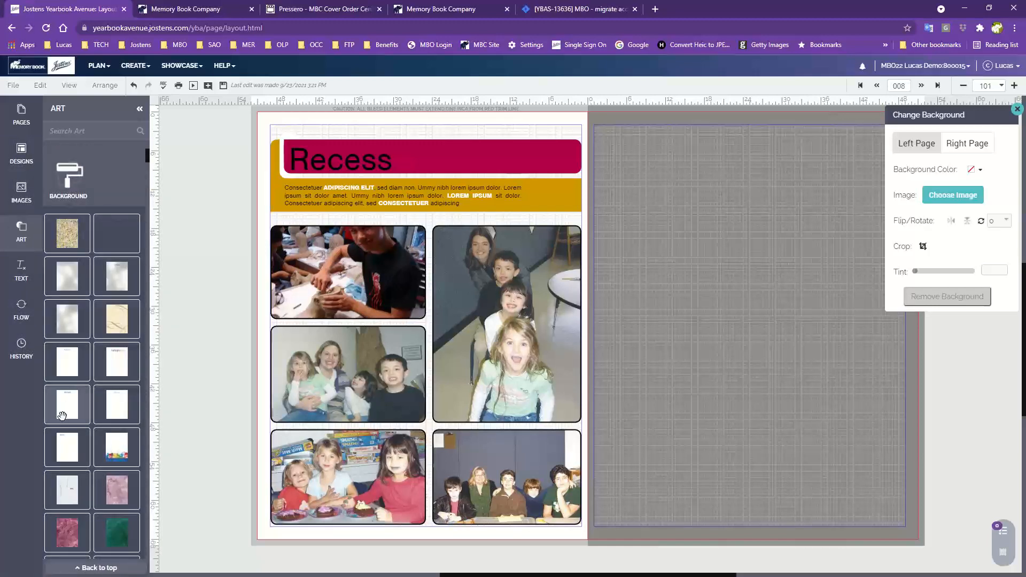
pyautogui.moveTo(70, 411); pyautogui.dragTo(698, 325)
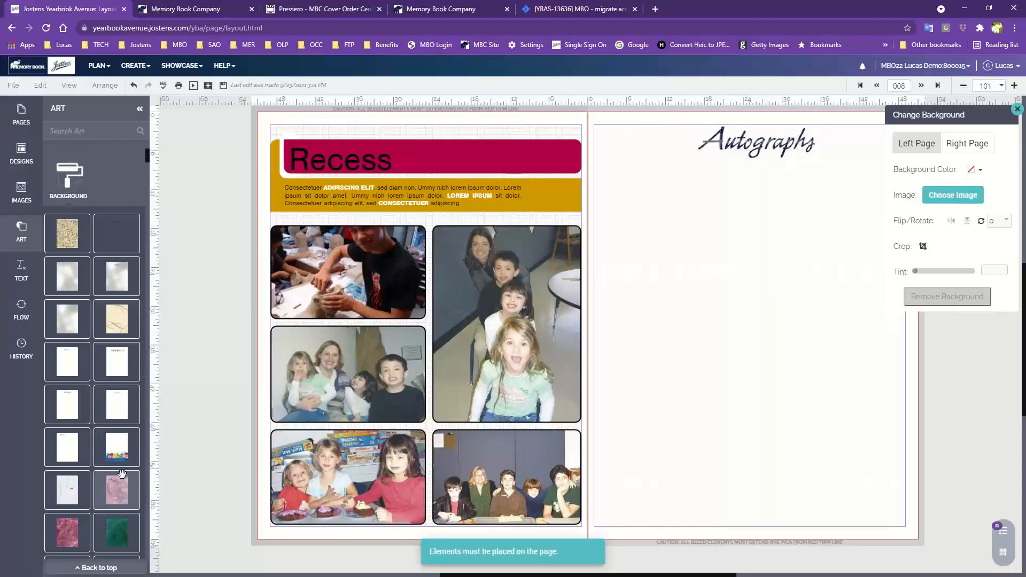
# - Replace the right page's background with the multicolored block design in orange, yellow, purple and blue
pyautogui.scroll(-5, 75, 505)
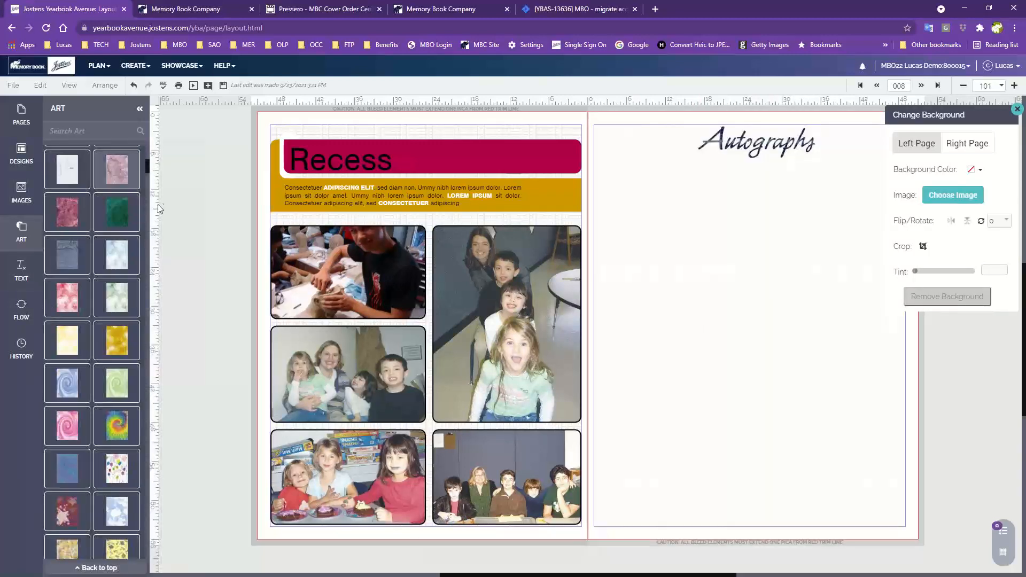
pyautogui.scroll(-6, 80, 511)
pyautogui.scroll(-6, 86, 515)
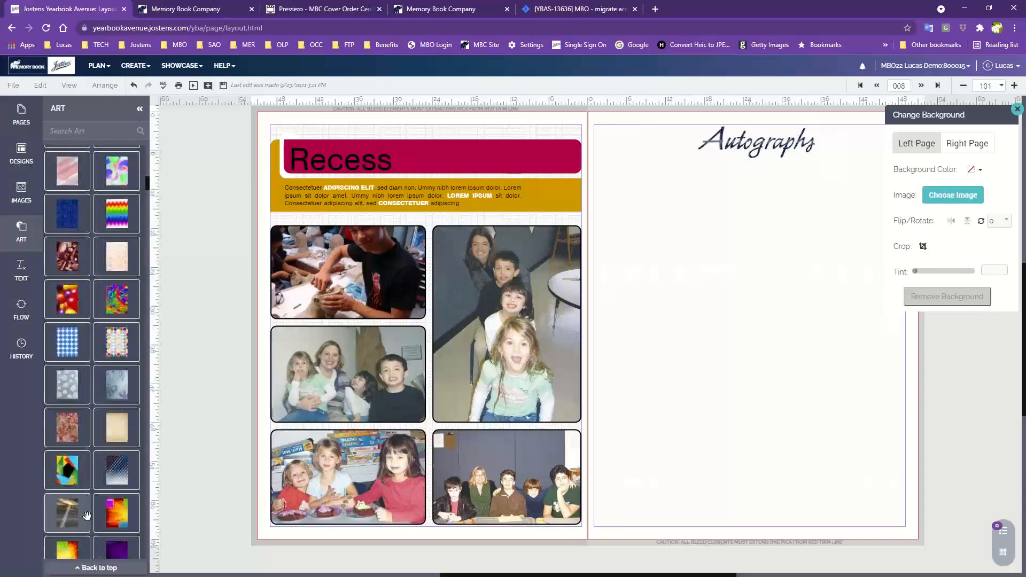
pyautogui.moveTo(119, 388); pyautogui.dragTo(752, 272)
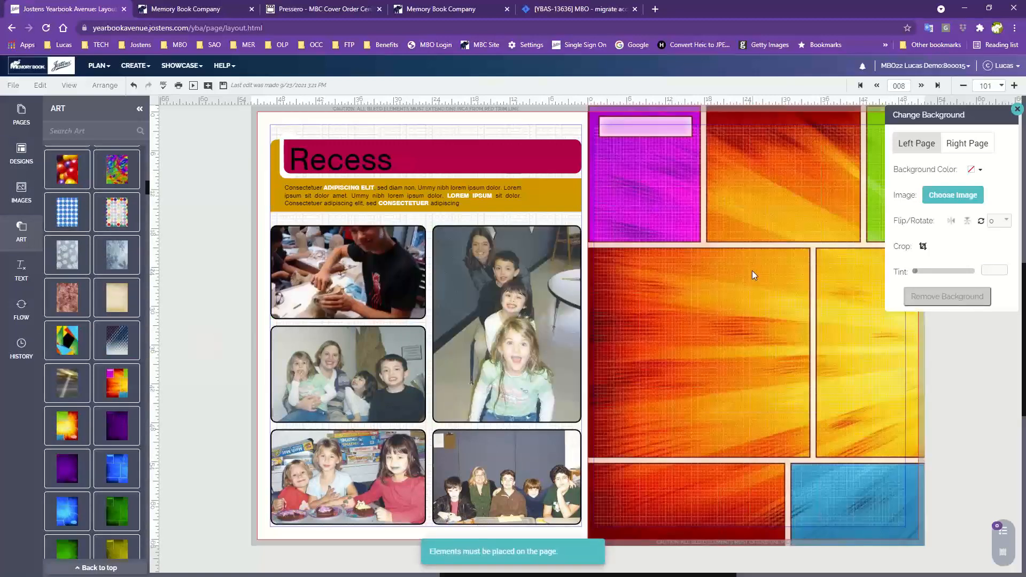
# - Replace the right page's background with the solid purple leaf-pattern art
pyautogui.scroll(-10, 65, 508)
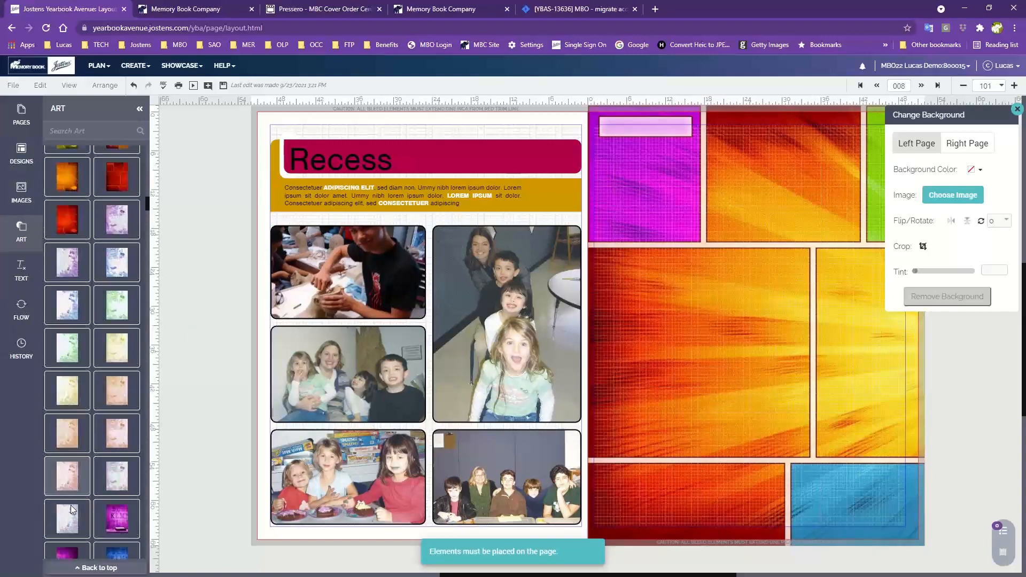
pyautogui.moveTo(117, 426); pyautogui.dragTo(762, 334)
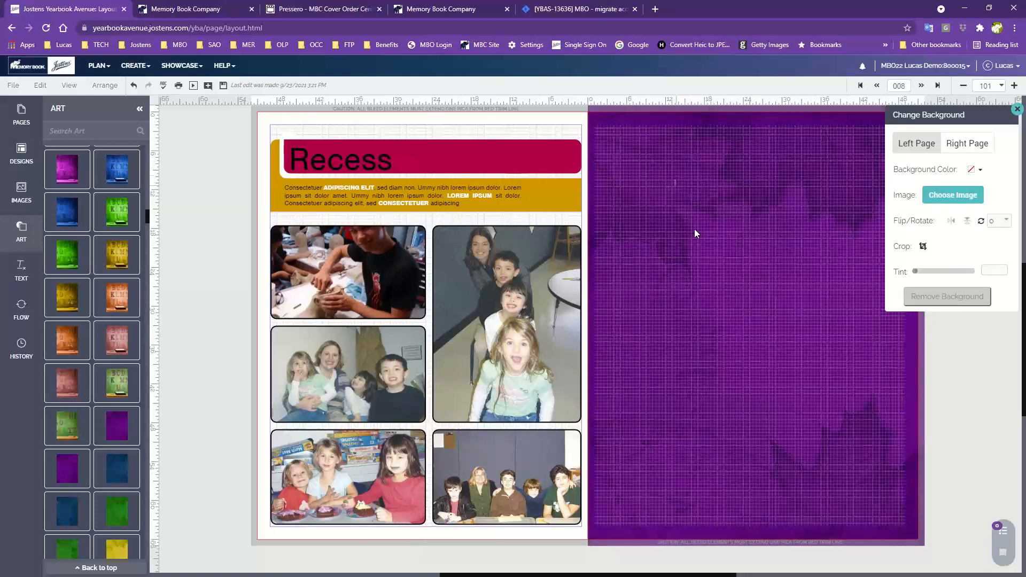
pyautogui.scroll(2, 743, 331)
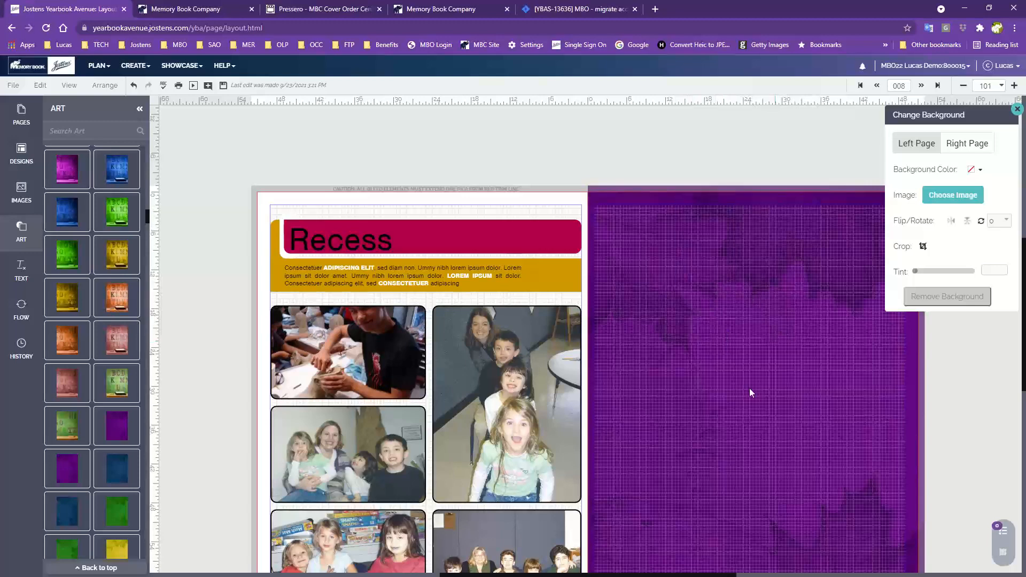
pyautogui.scroll(-2, 750, 399)
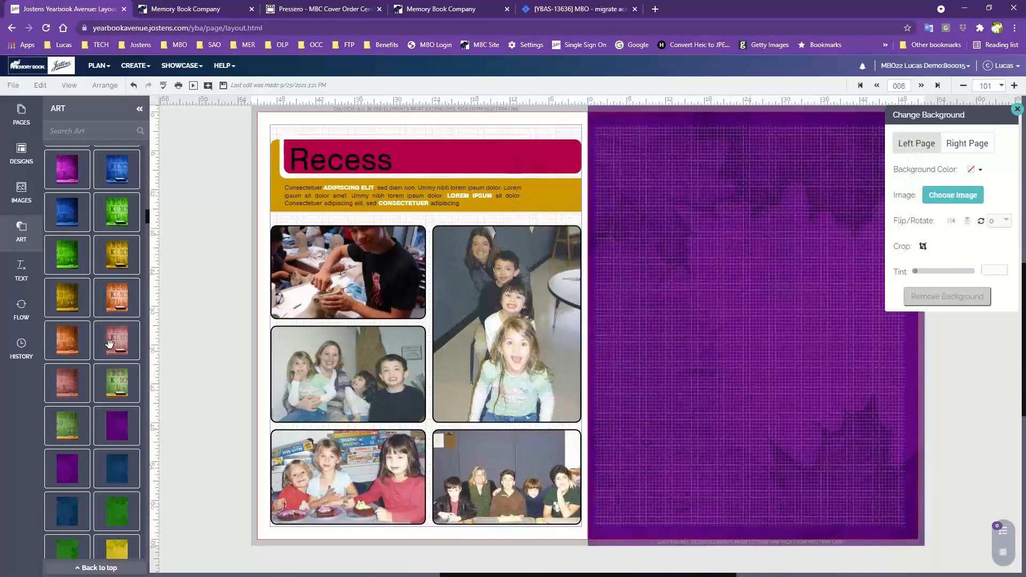
# - Replace the right page's background with the green starry nebula art
pyautogui.scroll(-6, 123, 483)
pyautogui.scroll(-5, 124, 484)
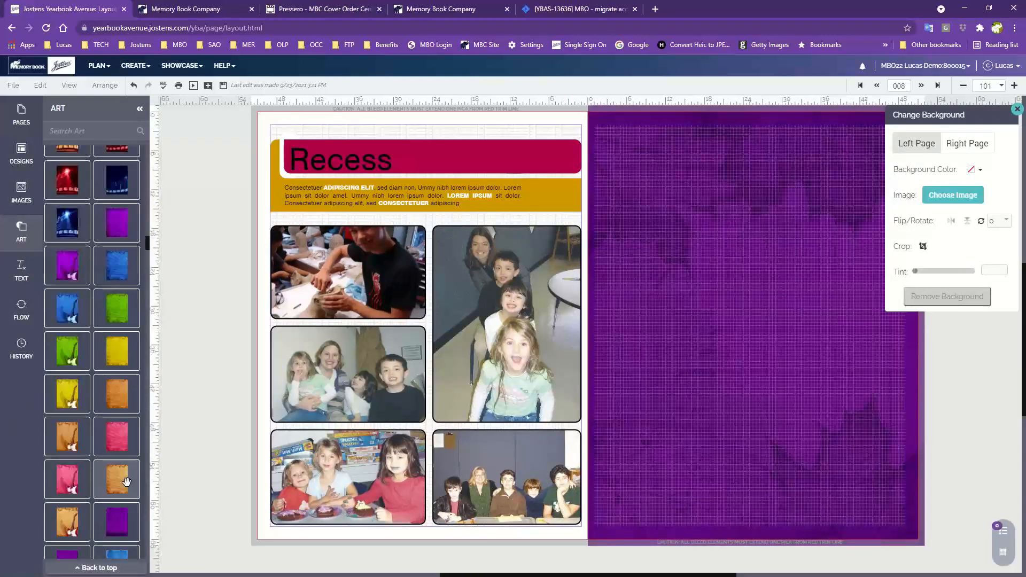
pyautogui.moveTo(116, 422); pyautogui.dragTo(805, 310)
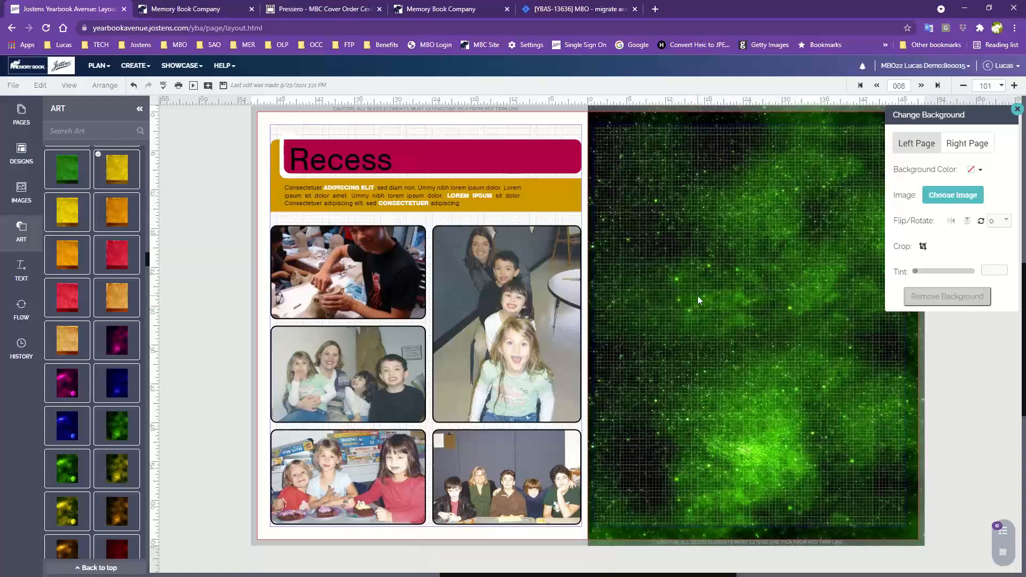
# - Remove the background from the right page through the Change Background settings
pyautogui.moveTo(915, 117); pyautogui.dragTo(914, 143)
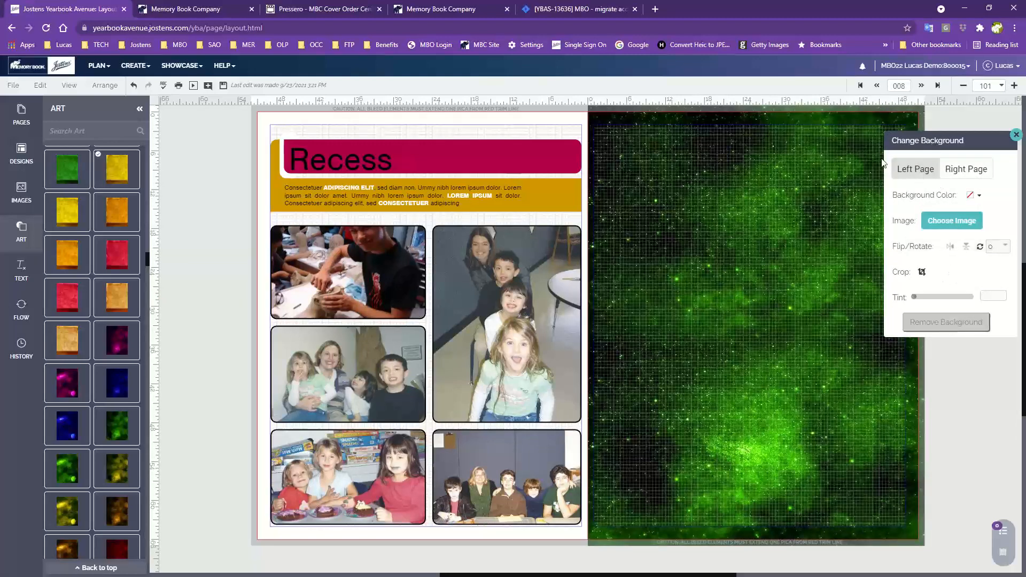
pyautogui.click(960, 169)
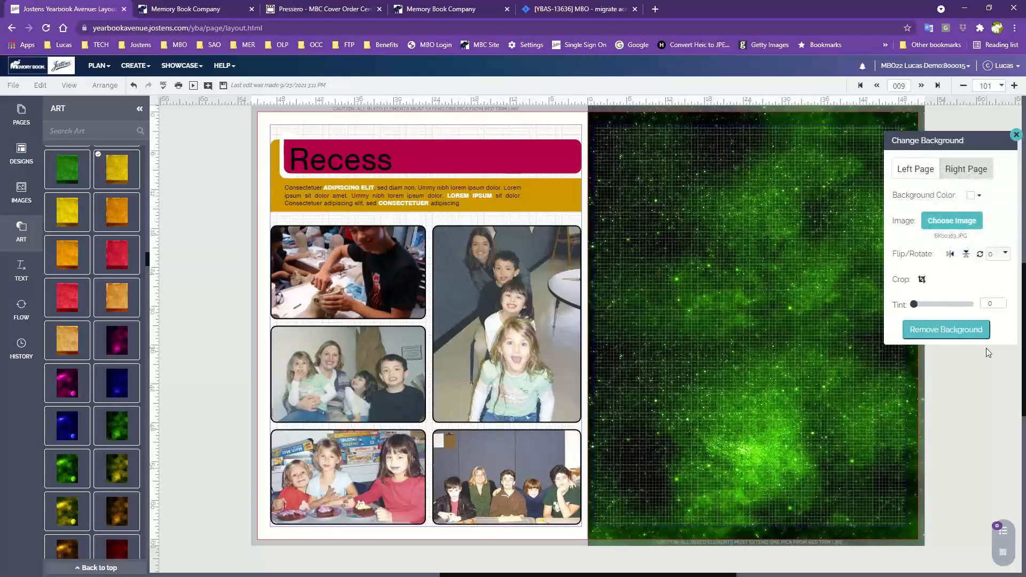
pyautogui.click(957, 331)
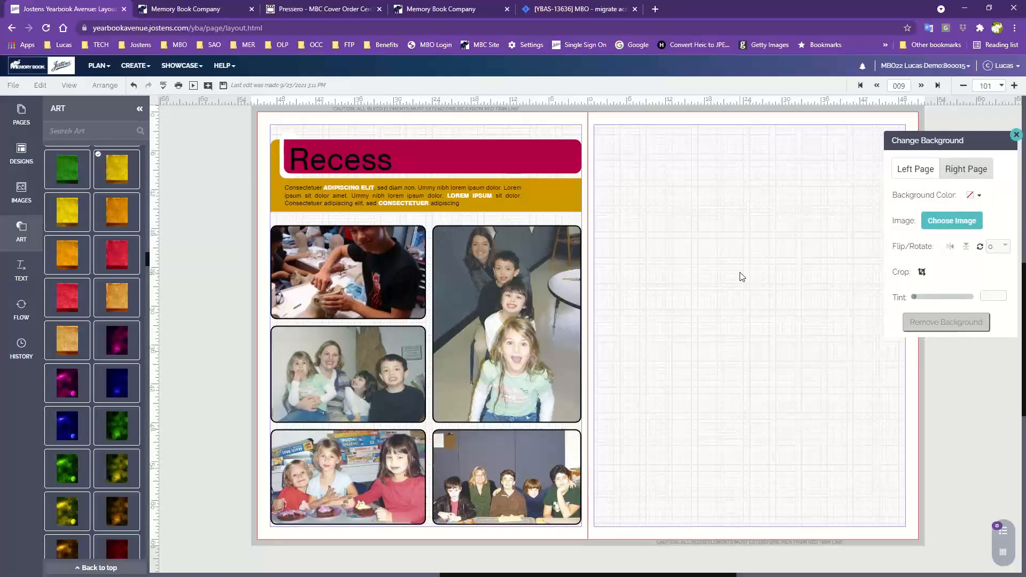
# - Set the left page's background color to the pale yellow swatch of the Classic palette
pyautogui.click(910, 168)
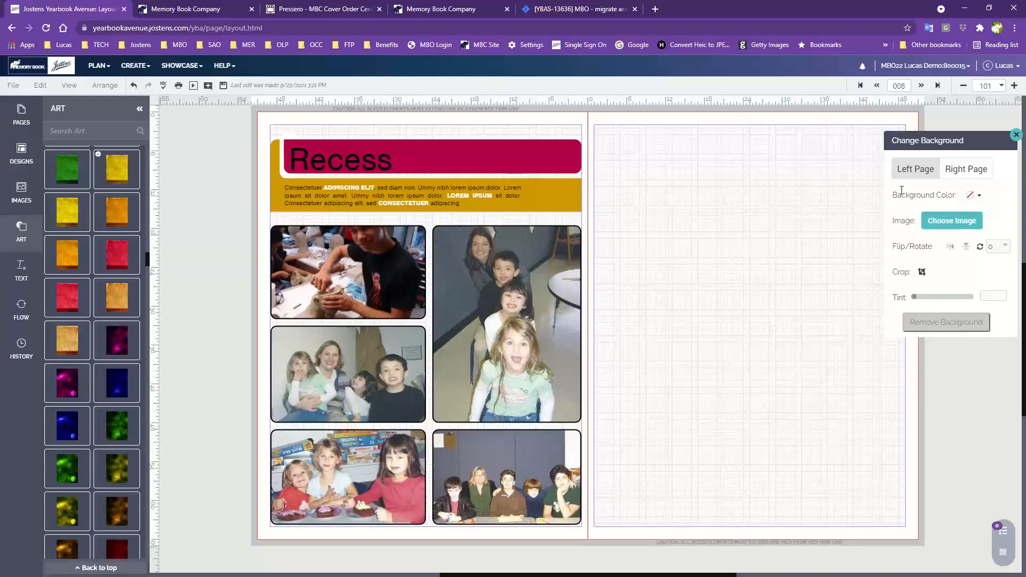
pyautogui.click(973, 197)
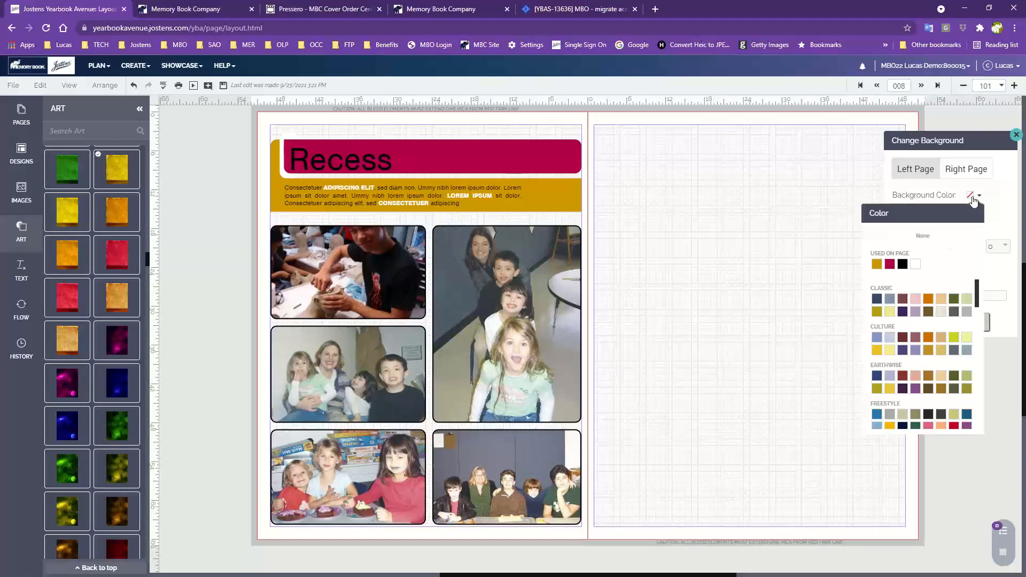
pyautogui.click(890, 313)
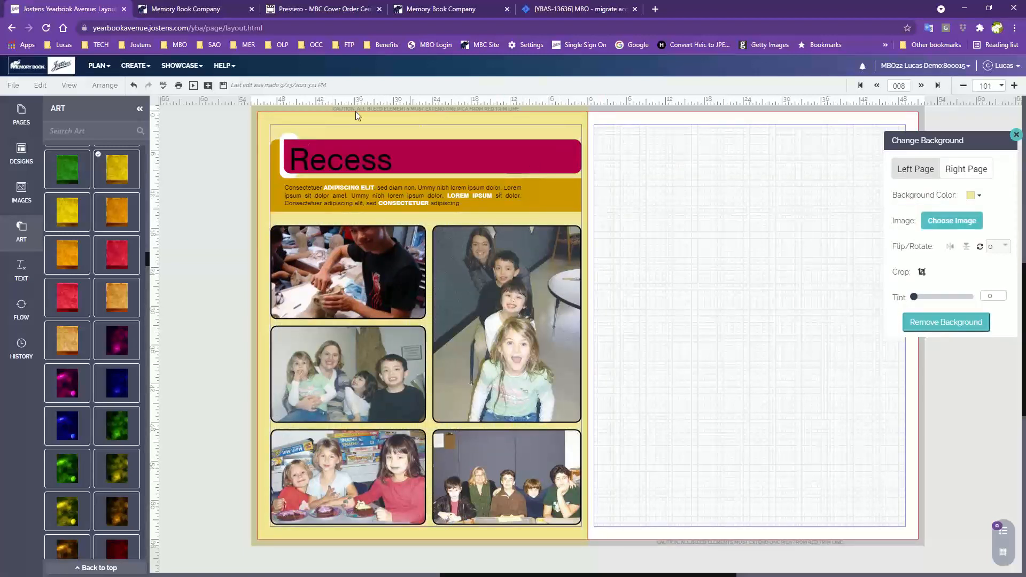
# - Set the left page's background color to the light blue swatch of the Freestyle palette
pyautogui.click(965, 170)
pyautogui.click(908, 174)
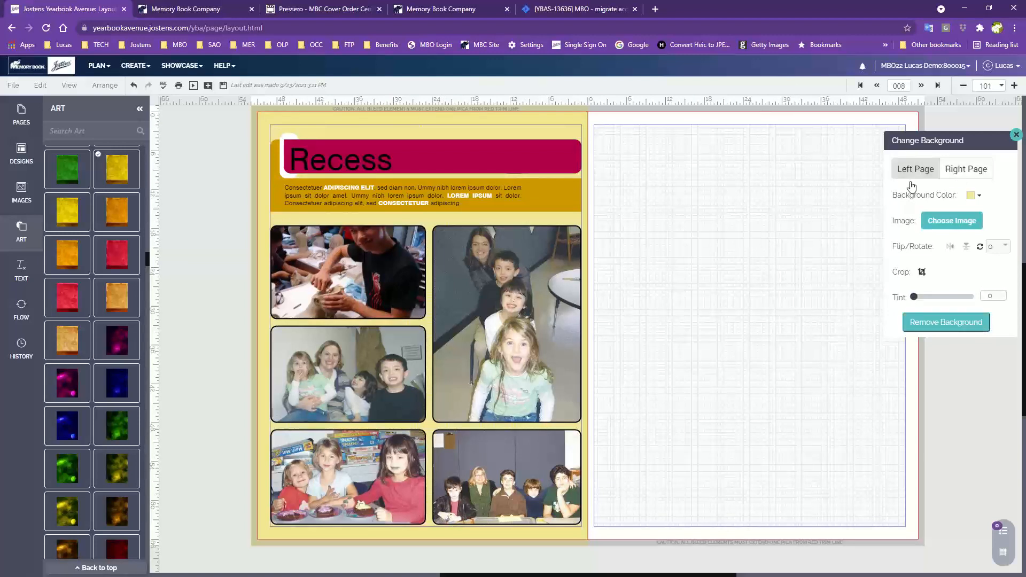
pyautogui.click(973, 196)
pyautogui.scroll(-2, 909, 363)
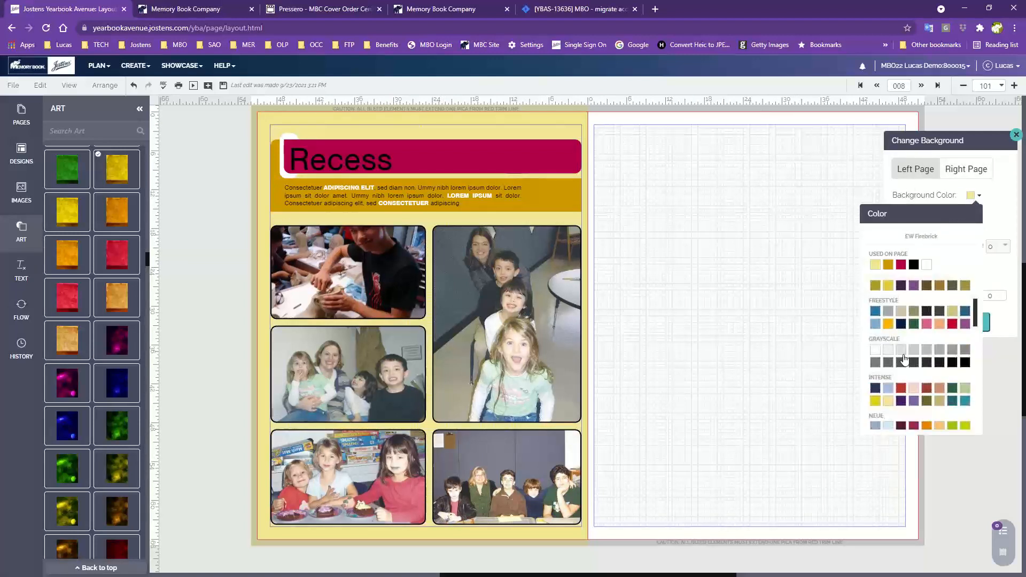
pyautogui.click(876, 320)
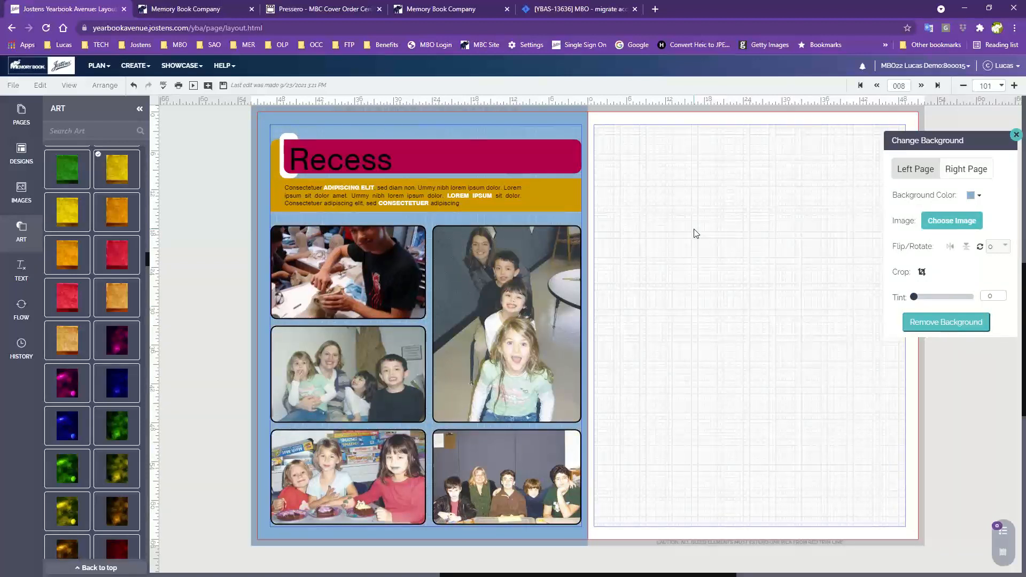
# - Change the Recess headline's text color to White and deselect it
pyautogui.click(367, 161)
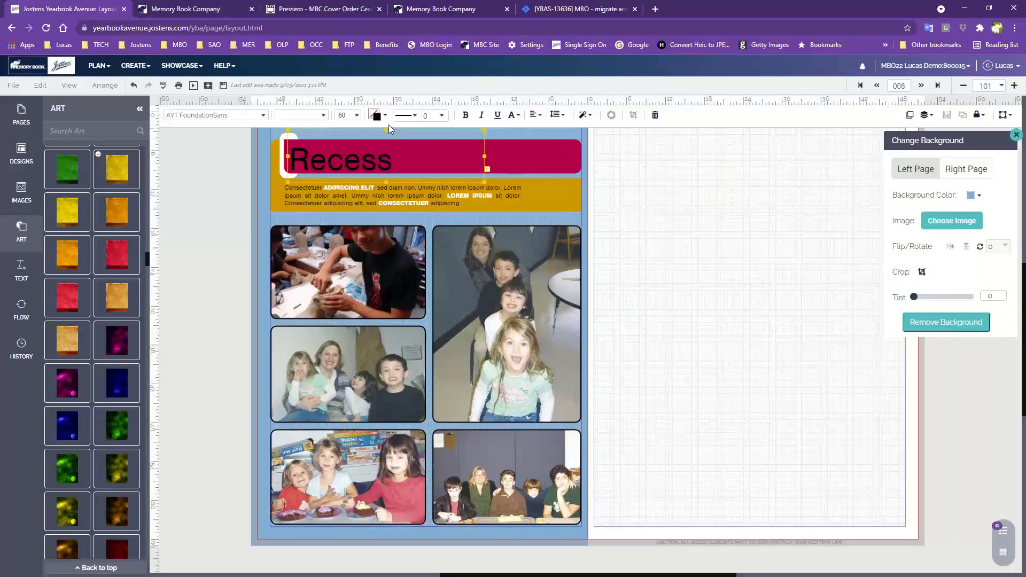
pyautogui.click(377, 115)
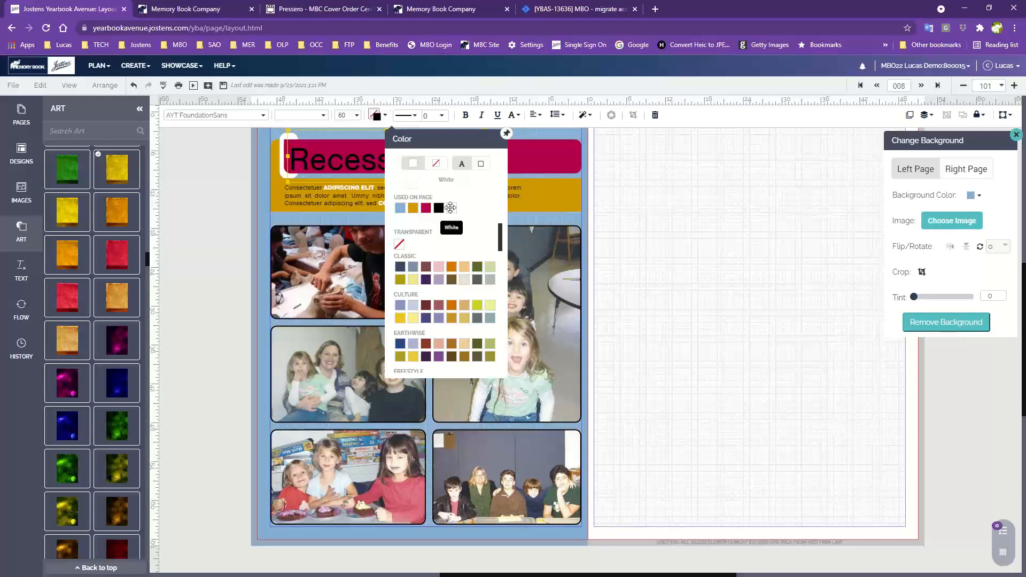
pyautogui.click(450, 208)
pyautogui.click(641, 254)
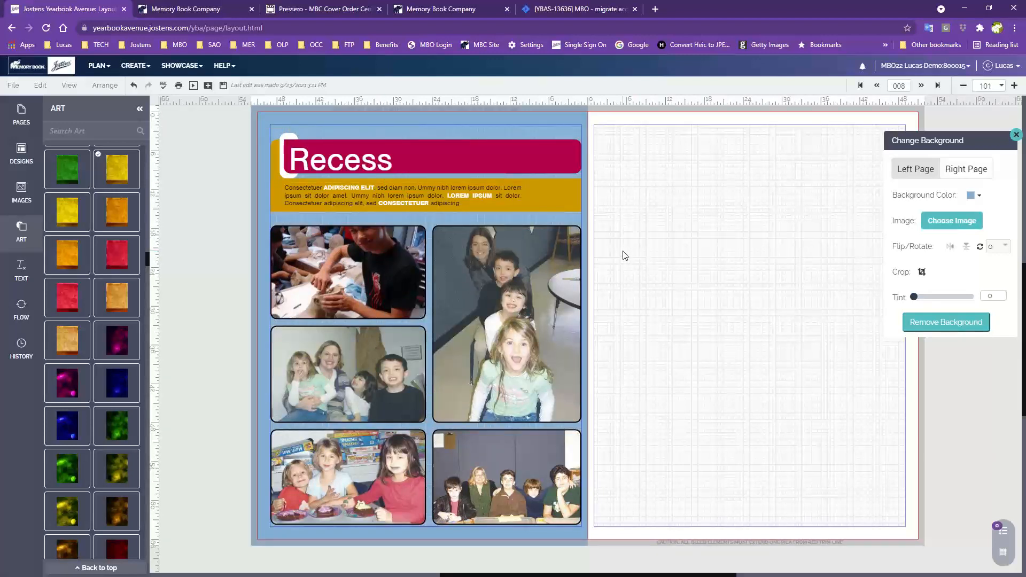
# - Browse the background art and apply the multicolored geometric star-pattern background to the left page
pyautogui.scroll(-10, 133, 434)
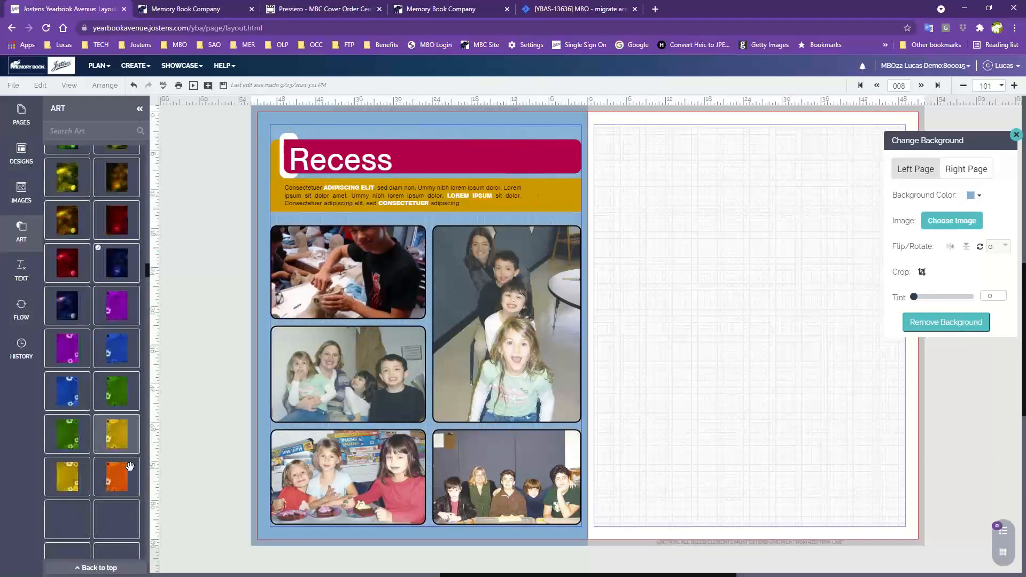
pyautogui.scroll(-10, 134, 479)
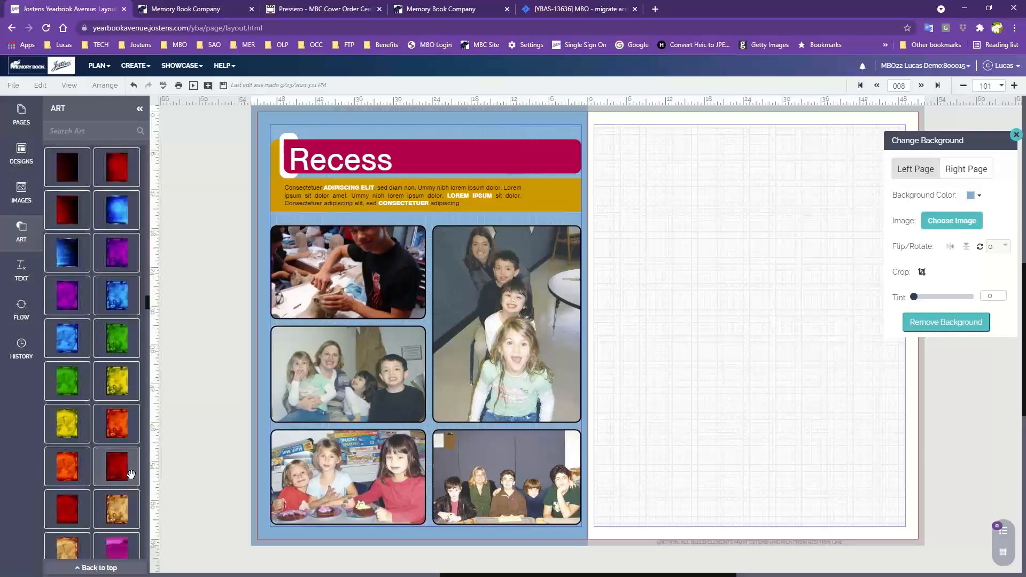
pyautogui.scroll(-10, 131, 475)
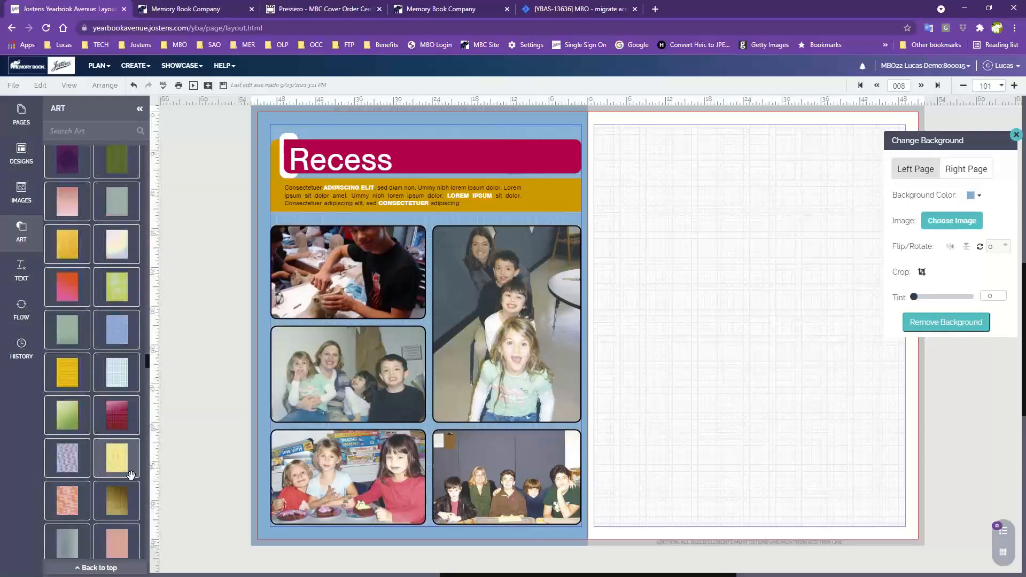
pyautogui.scroll(-3, 133, 480)
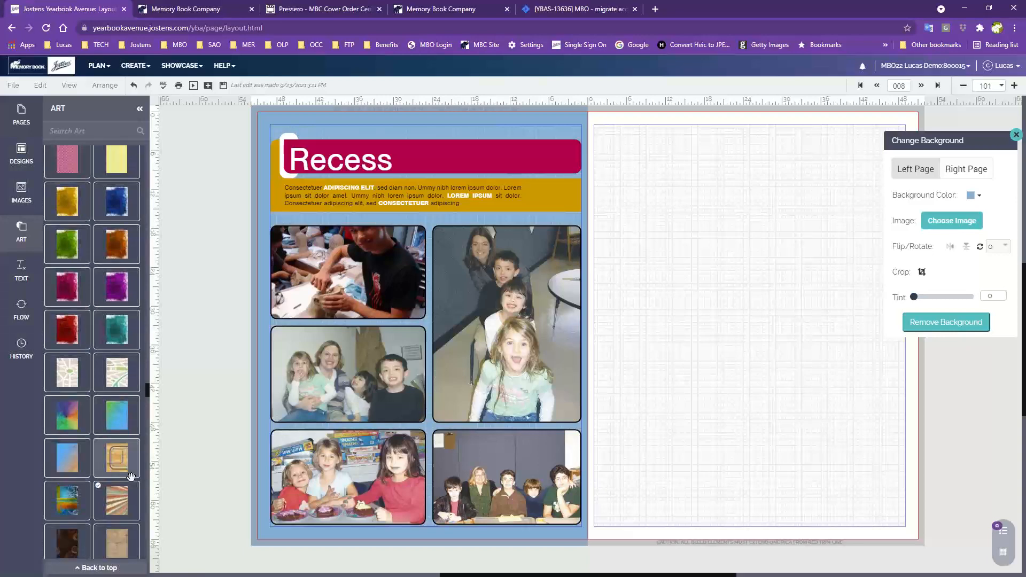
pyautogui.scroll(-5, 131, 475)
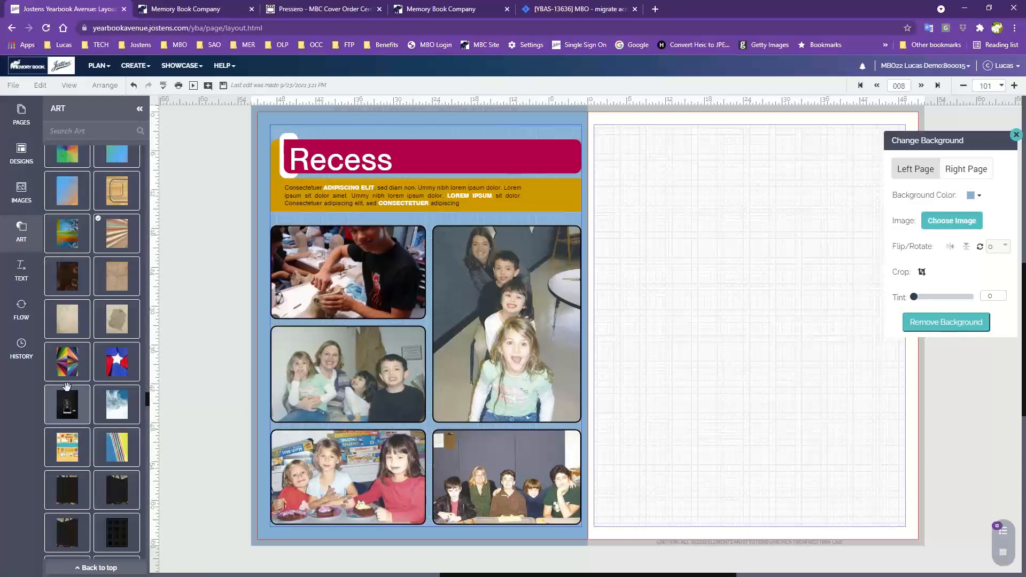
pyautogui.moveTo(66, 365); pyautogui.dragTo(515, 123)
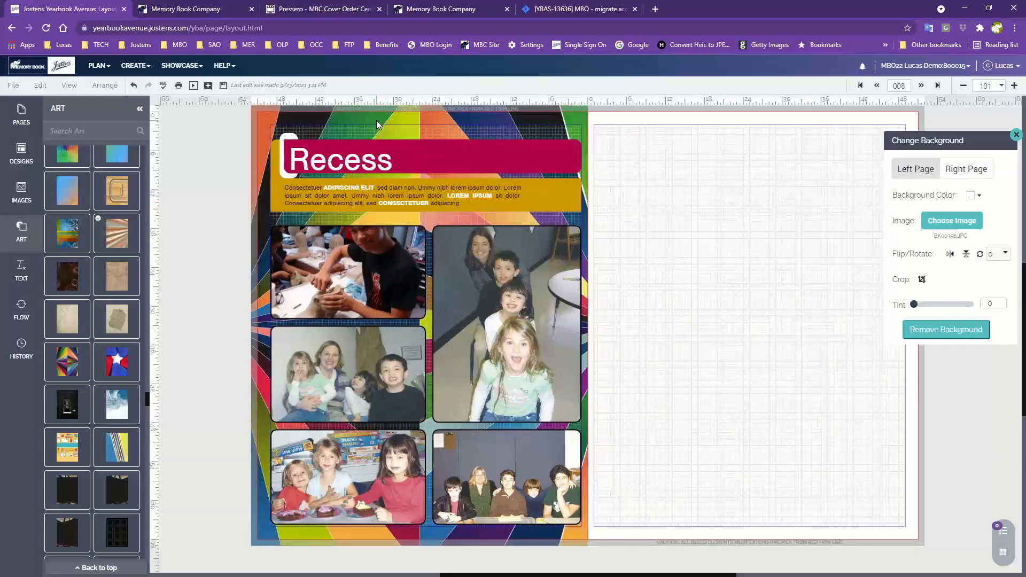
# - Try the school-supplies background on the right page and replace it with the diagonal rainbow-stripe paint-splatter background
pyautogui.moveTo(67, 447); pyautogui.dragTo(686, 275)
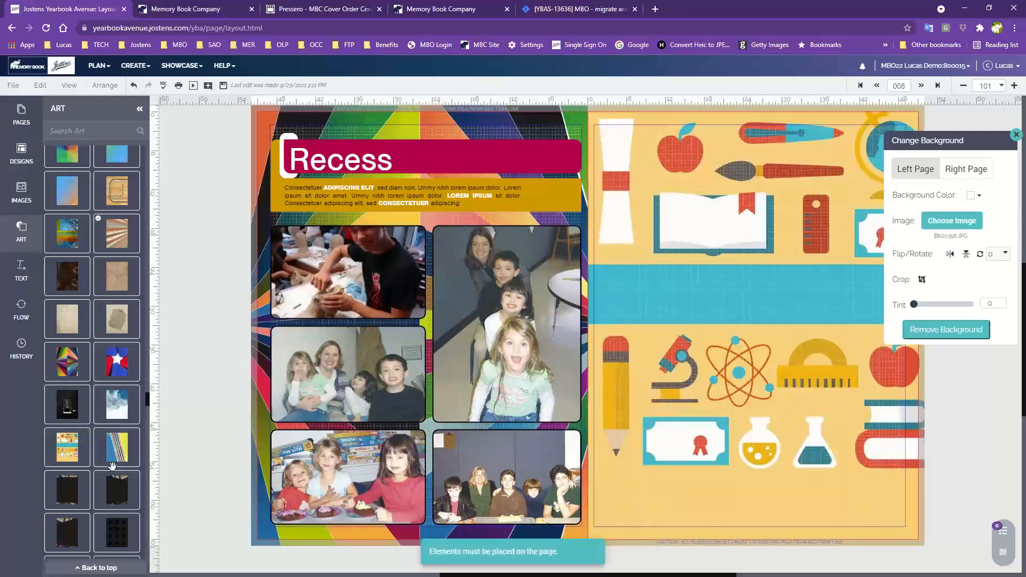
pyautogui.scroll(-3, 129, 365)
pyautogui.moveTo(117, 287); pyautogui.dragTo(731, 288)
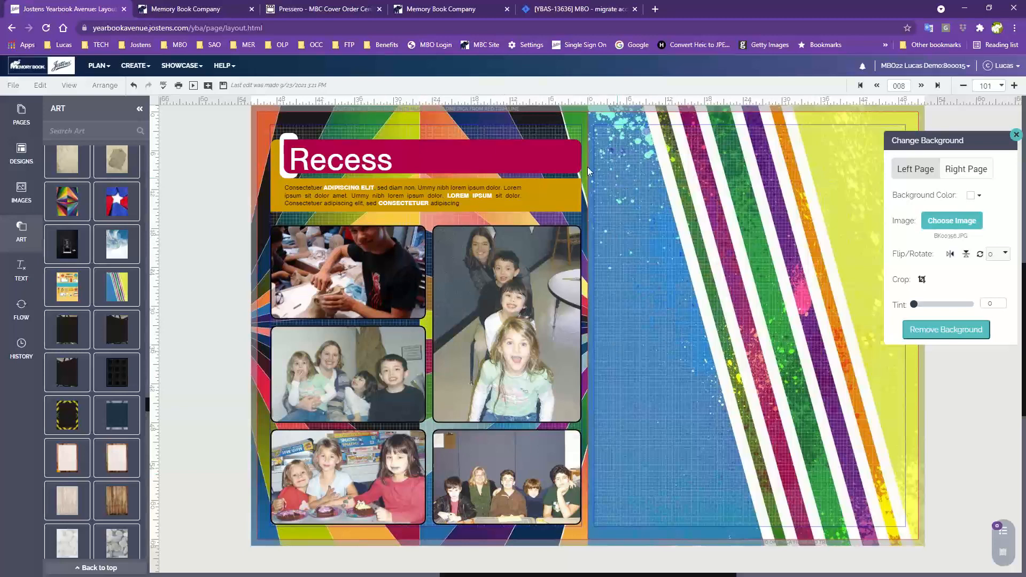
# - Remove the diagonal-stripe background from the right page
pyautogui.click(967, 171)
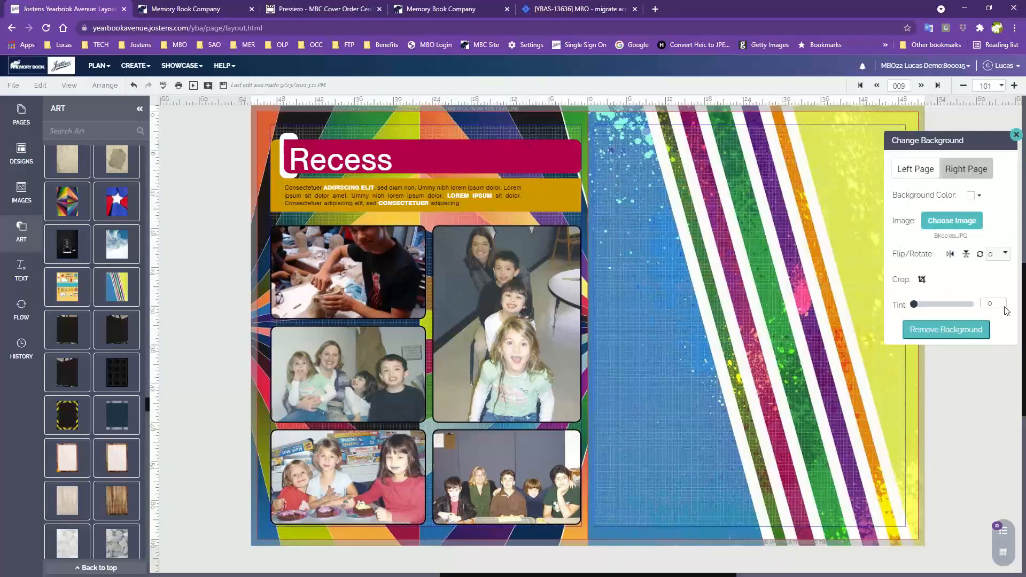
pyautogui.click(958, 335)
pyautogui.scroll(1, 476, 130)
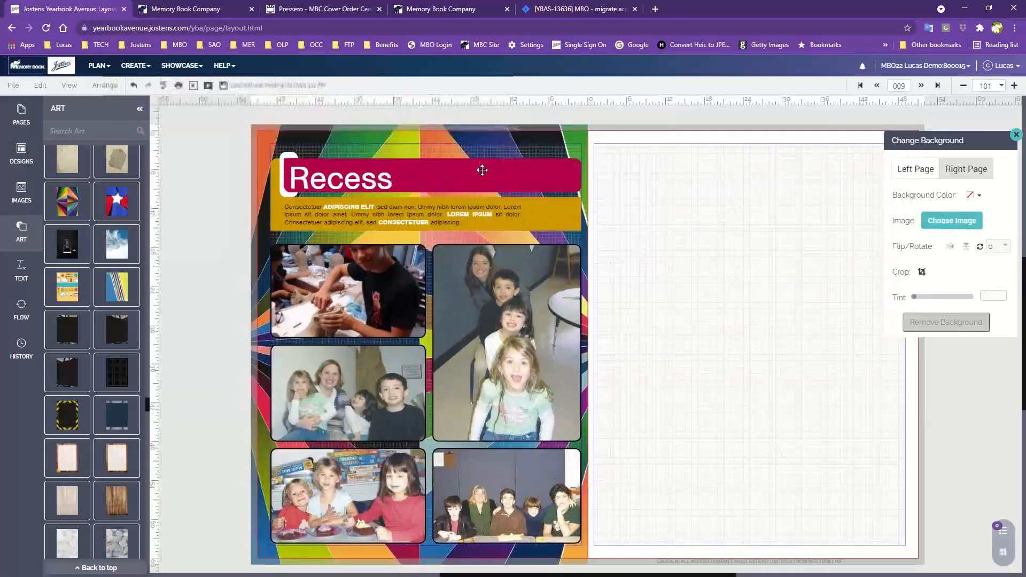
pyautogui.scroll(-1, 573, 394)
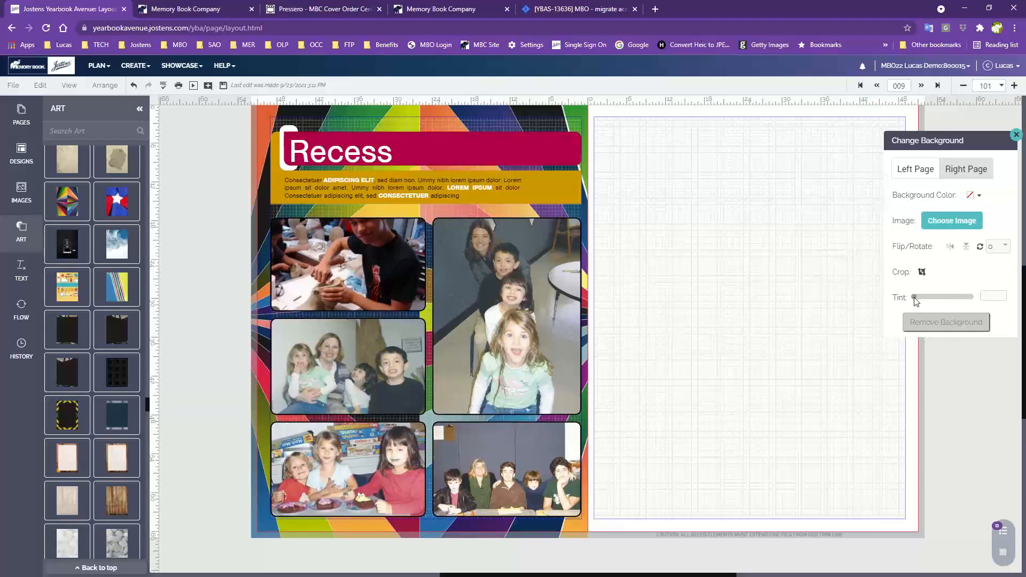
# - Compare the left page's background at tint 51 and tint 0, and set the tint to 53
pyautogui.click(916, 170)
pyautogui.moveTo(914, 306)
pyautogui.mouseDown()
pyautogui.moveTo(957, 305)
pyautogui.moveTo(914, 306)
pyautogui.mouseUp()
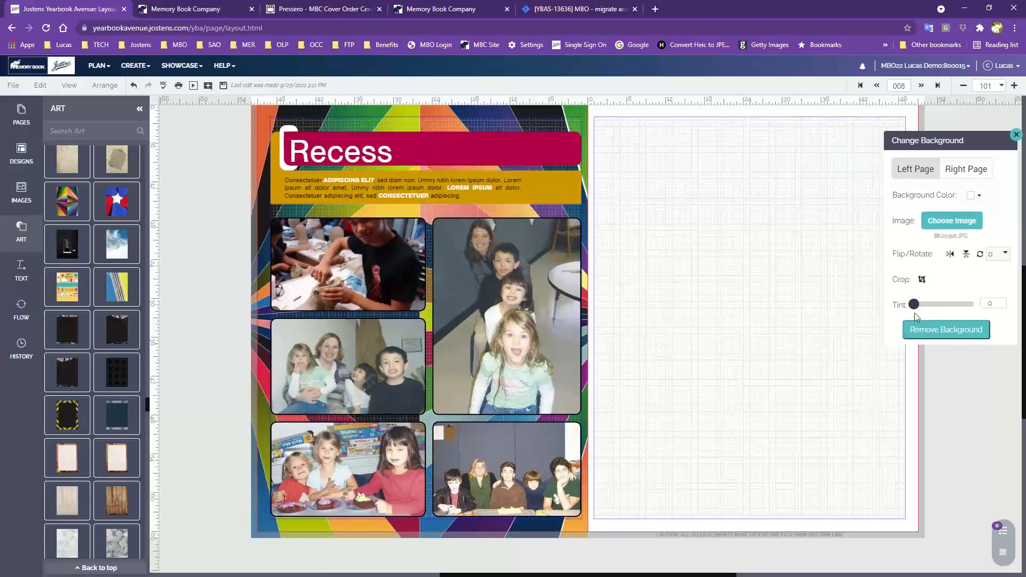
pyautogui.moveTo(914, 305); pyautogui.dragTo(945, 305)
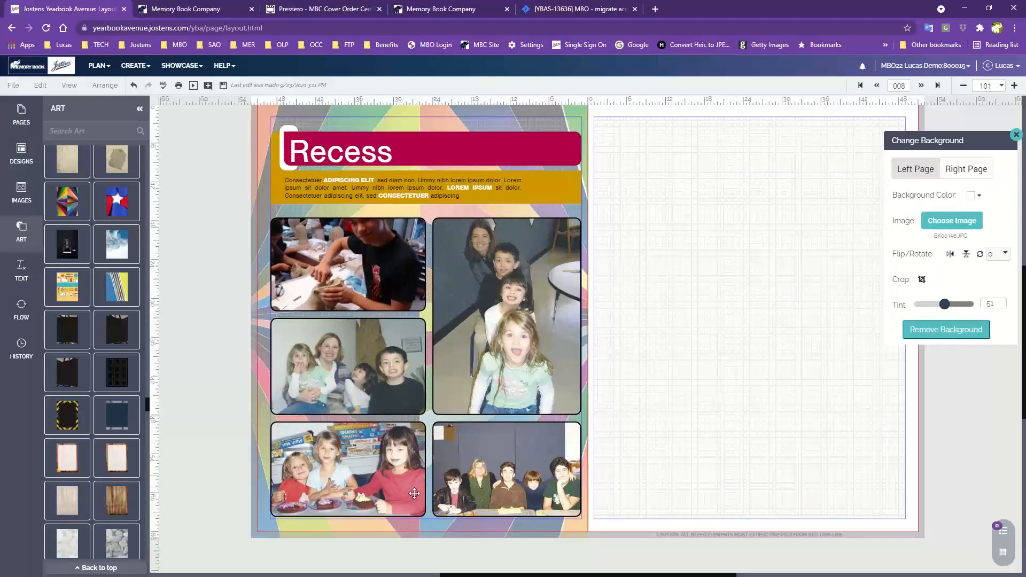
pyautogui.moveTo(945, 304); pyautogui.dragTo(856, 313)
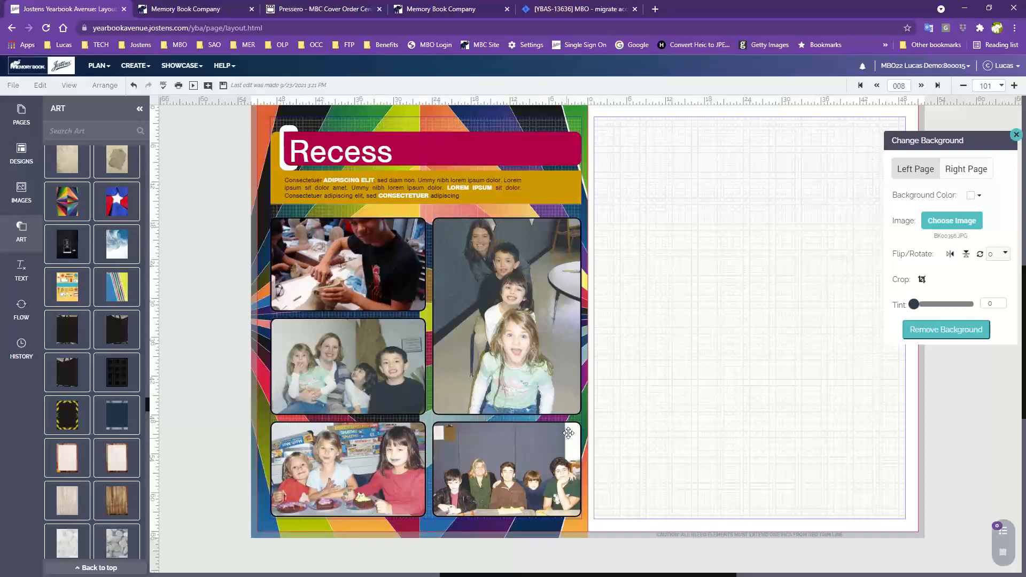
pyautogui.moveTo(913, 304); pyautogui.dragTo(946, 303)
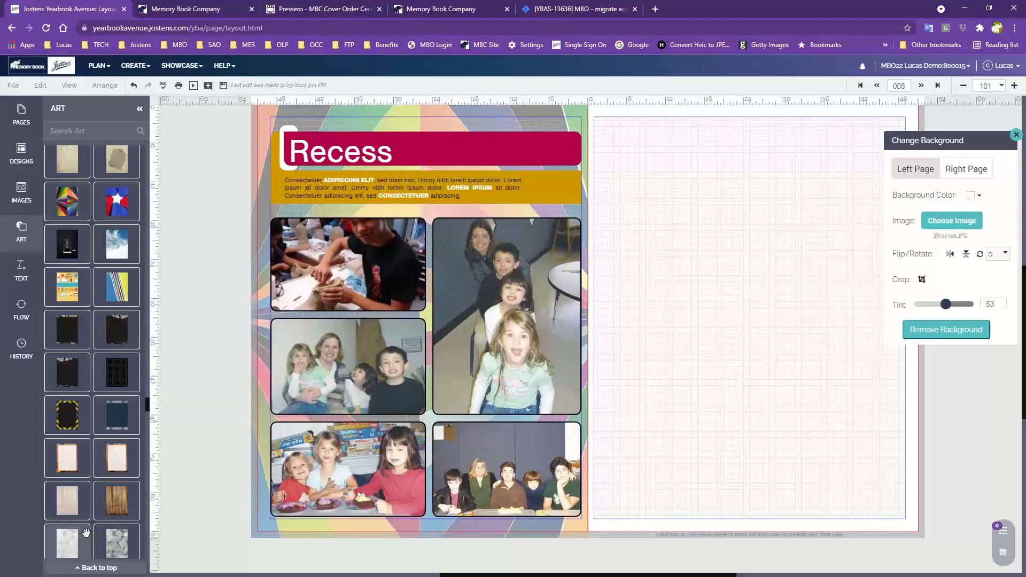
# - Leave the background art, return to the art categories and open the Clipart collection
pyautogui.scroll(10, 102, 406)
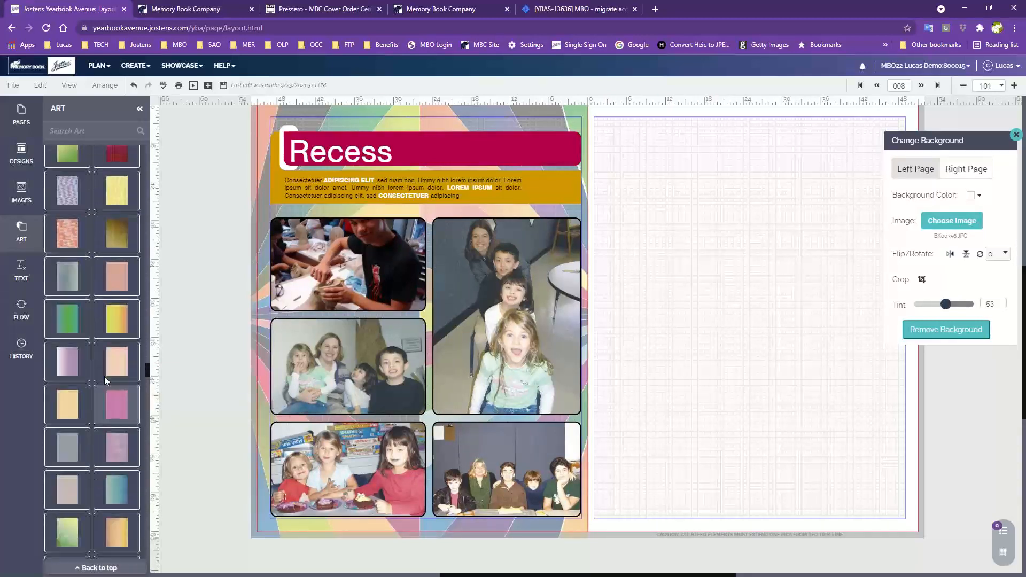
pyautogui.scroll(-10, 105, 376)
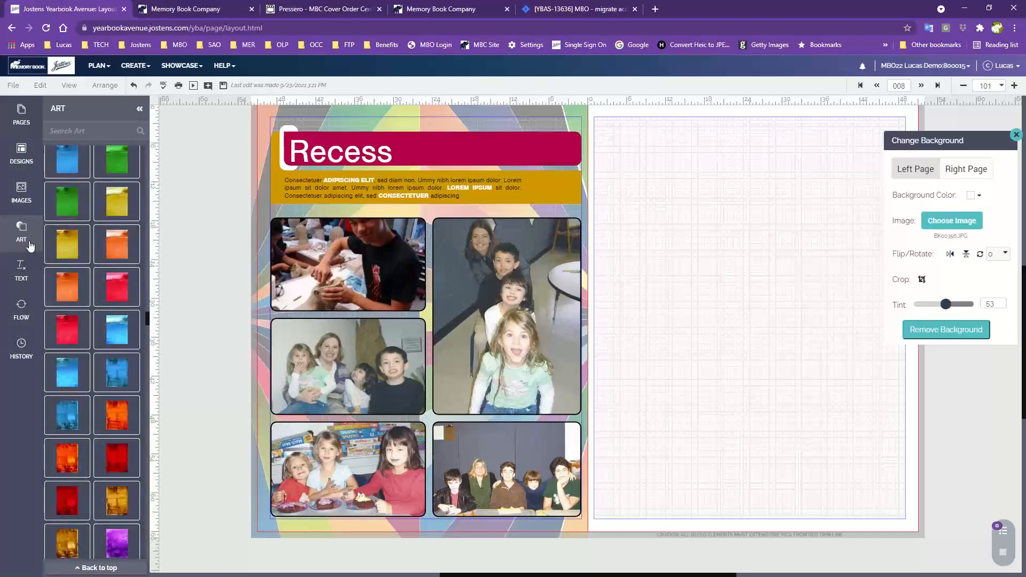
pyautogui.click(22, 233)
pyautogui.click(22, 232)
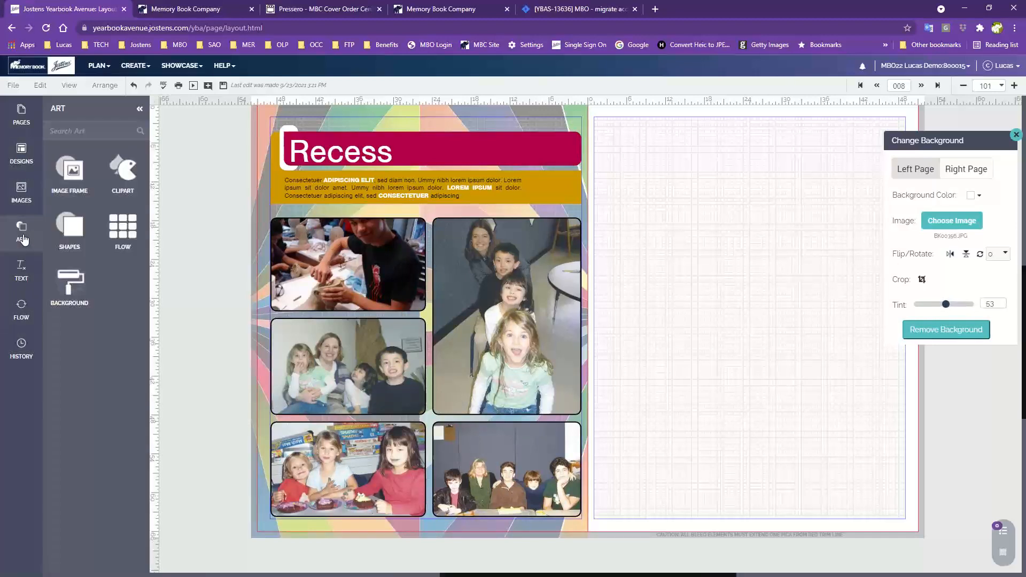
pyautogui.click(129, 176)
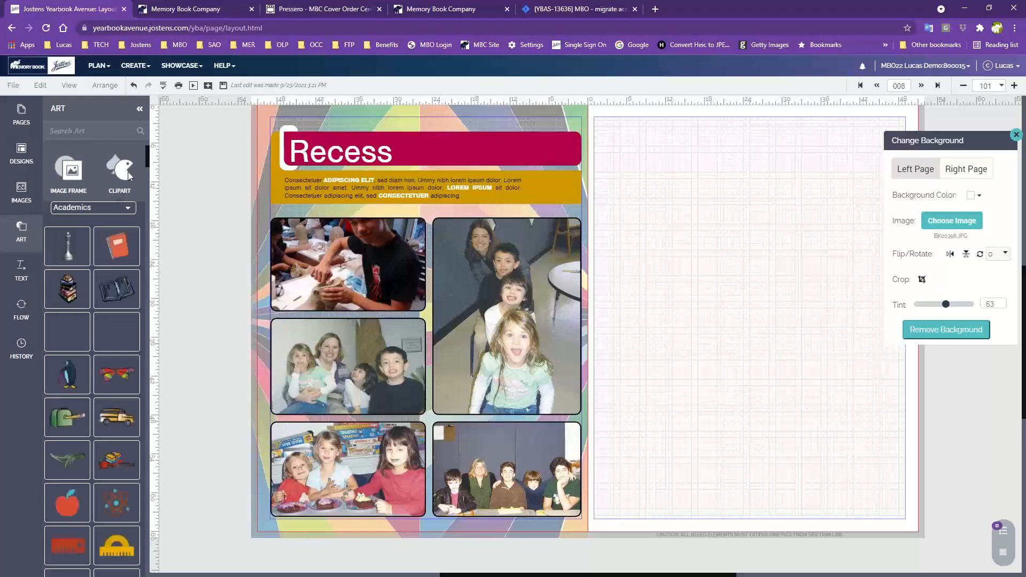
# - Filter the clipart by cover to the Argon set and look through its artwork
pyautogui.click(109, 214)
pyautogui.scroll(1, 98, 267)
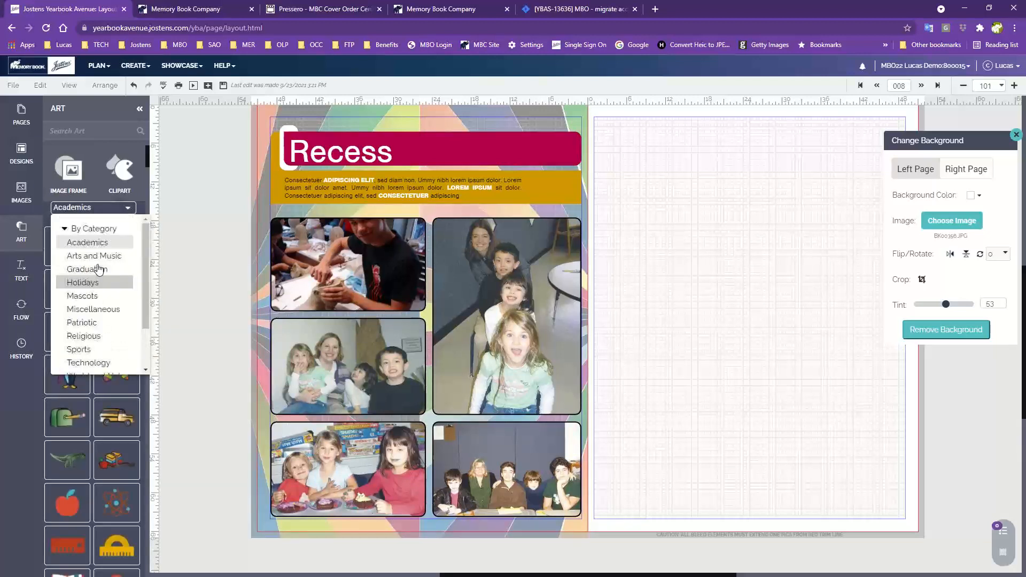
pyautogui.click(64, 229)
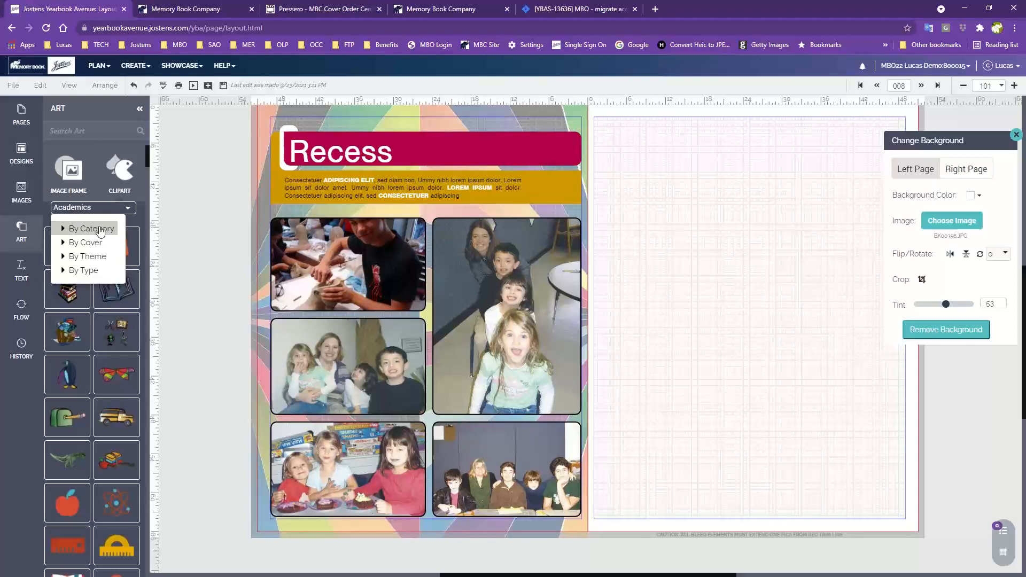
pyautogui.click(64, 243)
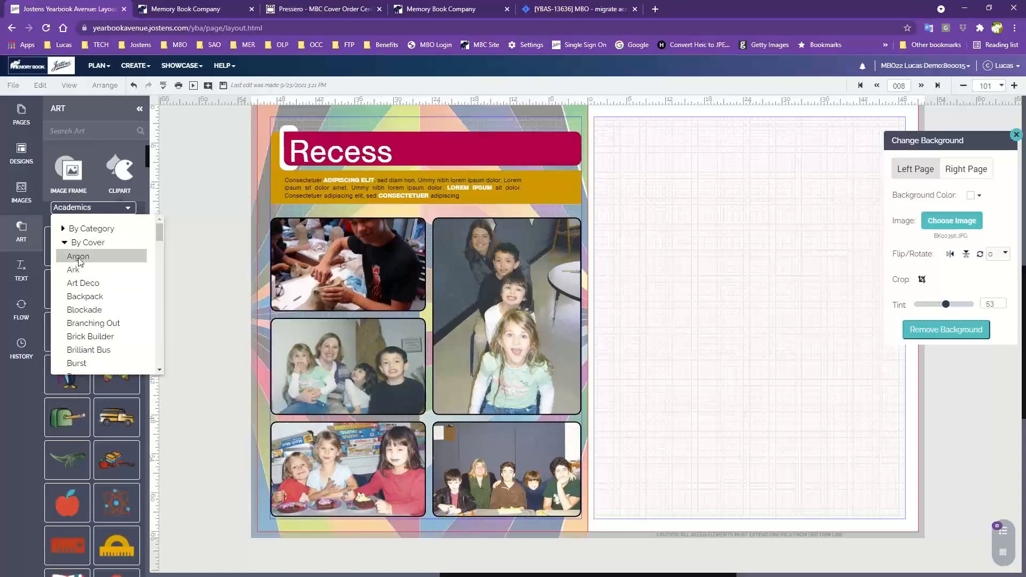
pyautogui.click(78, 257)
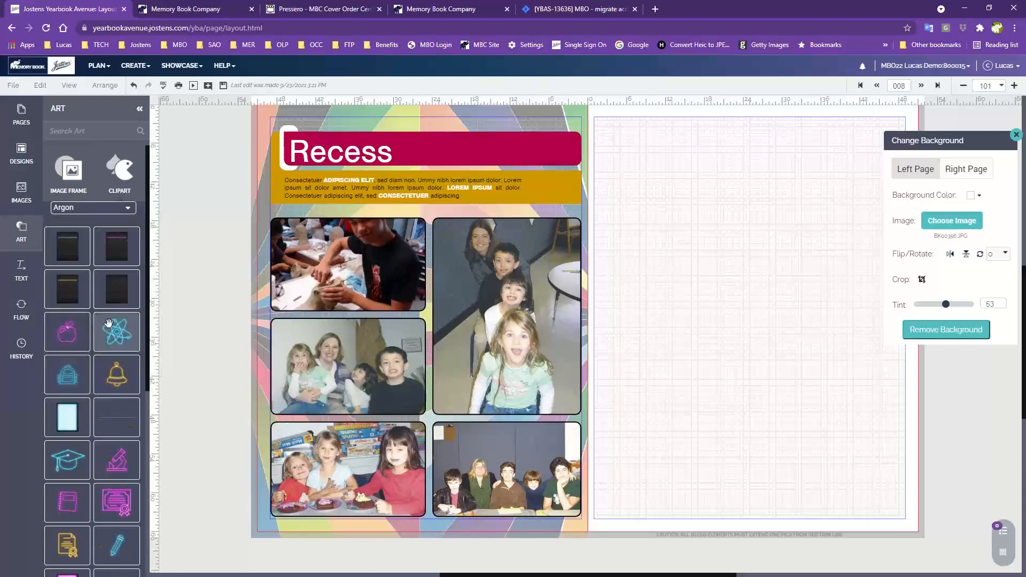
pyautogui.scroll(-5, 86, 294)
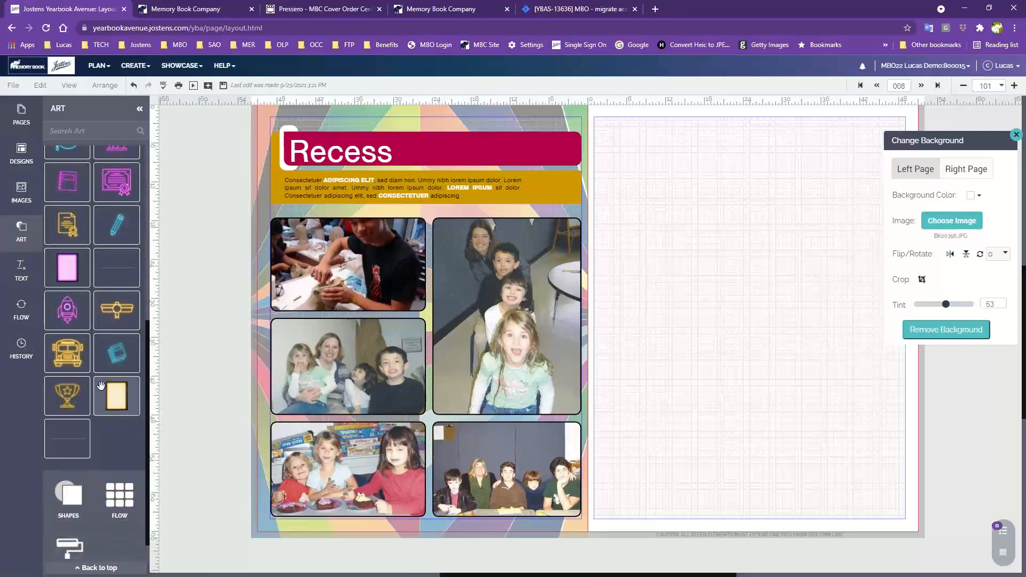
pyautogui.scroll(6, 105, 369)
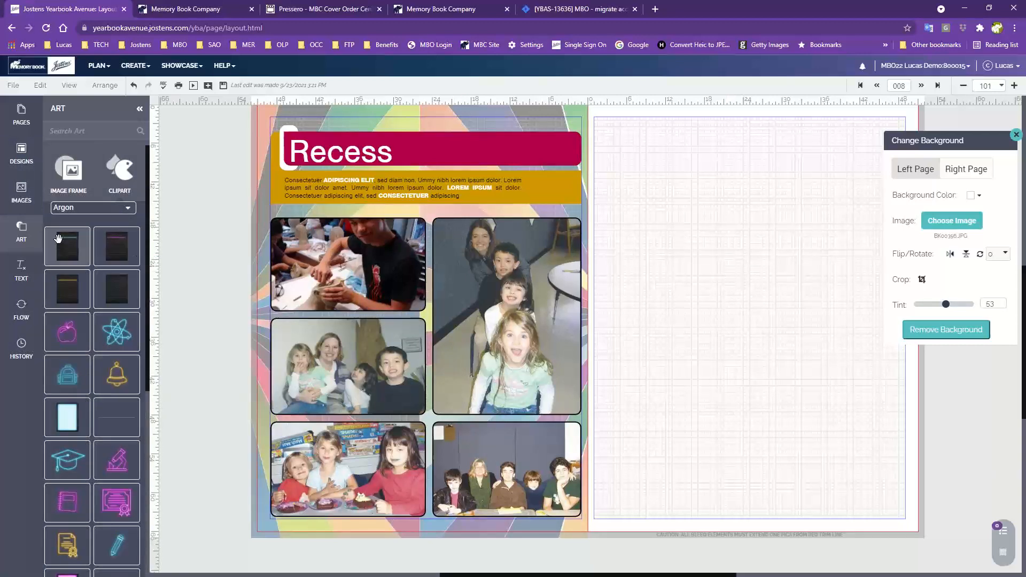
# - Place the Argon black brick artwork with the blue neon line on the right page and enlarge it to nearly page size
pyautogui.moveTo(62, 245); pyautogui.dragTo(697, 213)
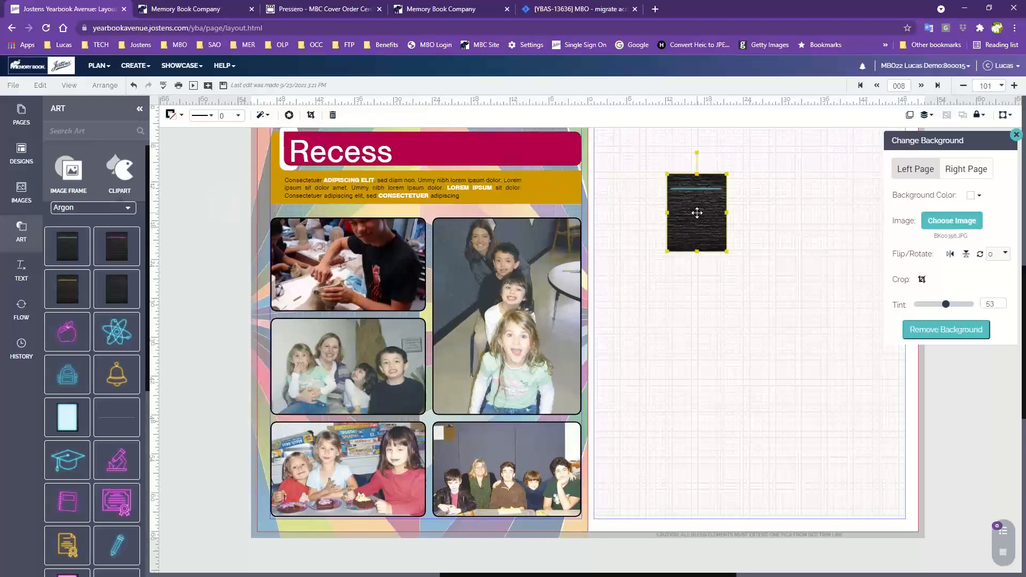
pyautogui.click(728, 250)
pyautogui.click(701, 228)
pyautogui.moveTo(728, 252); pyautogui.dragTo(742, 272)
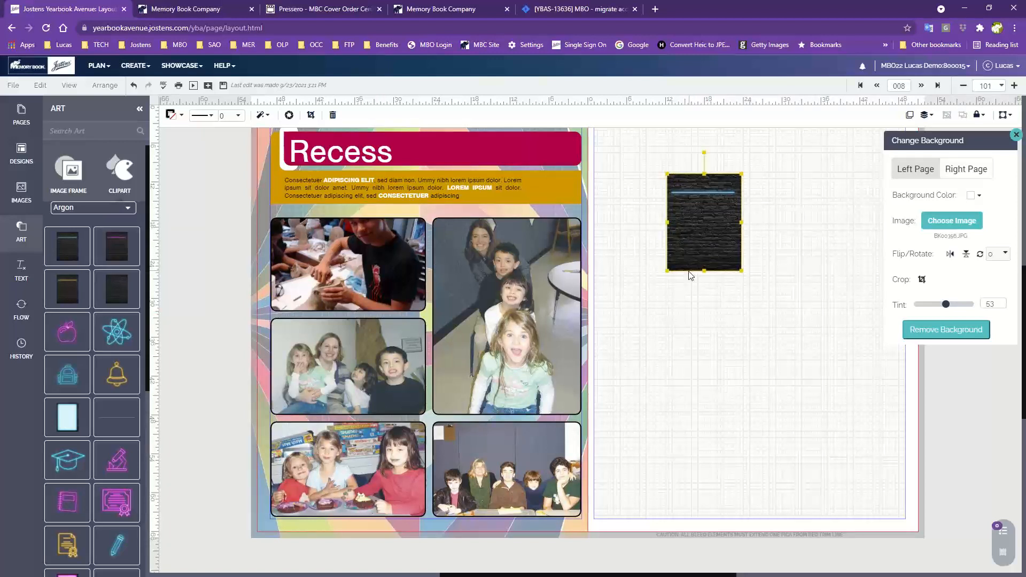
pyautogui.moveTo(701, 230); pyautogui.dragTo(652, 250)
pyautogui.moveTo(695, 292); pyautogui.dragTo(883, 540)
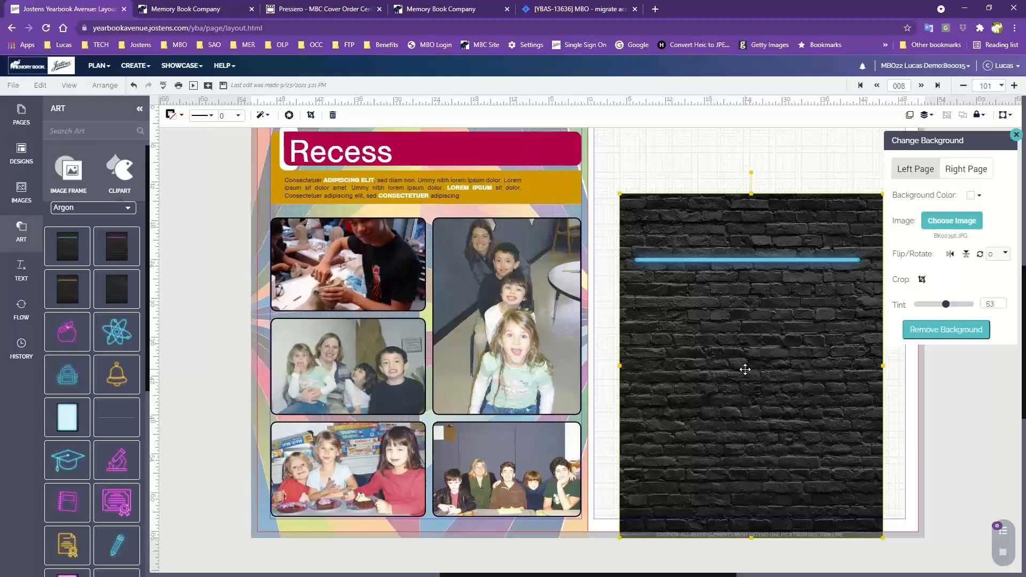
# - Align the brick artwork with the right page's upper inner corner and stretch it to the outer and lower bleed edges
pyautogui.scroll(2, 690, 331)
pyautogui.moveTo(689, 332); pyautogui.dragTo(660, 247)
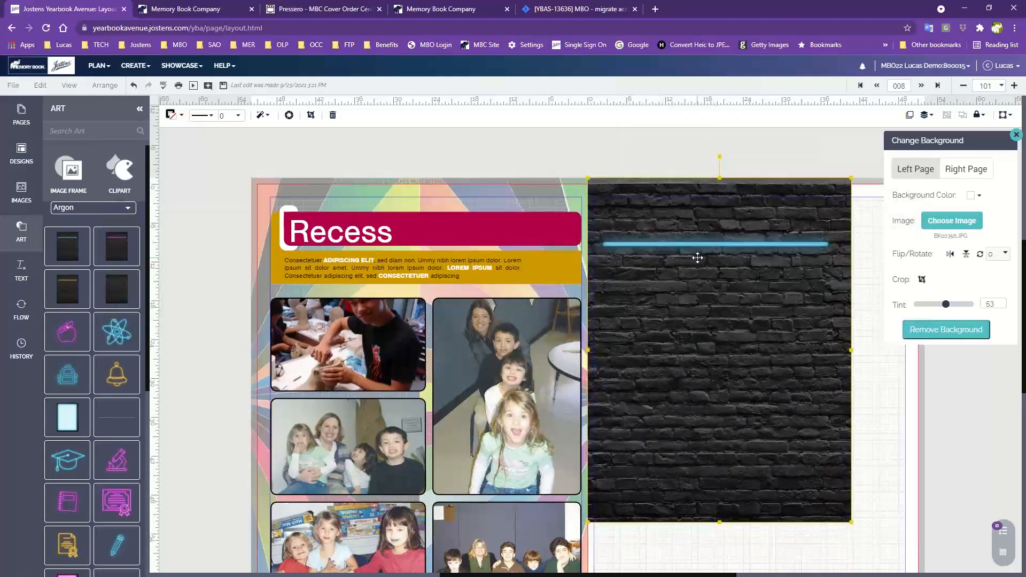
pyautogui.moveTo(851, 350); pyautogui.dragTo(924, 348)
pyautogui.scroll(-2, 802, 499)
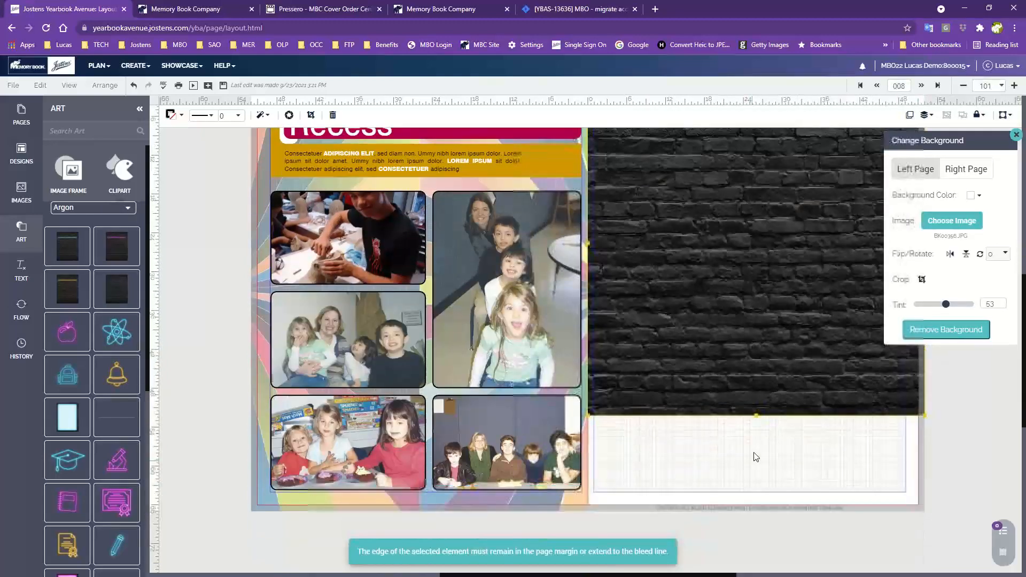
pyautogui.moveTo(756, 415); pyautogui.dragTo(786, 552)
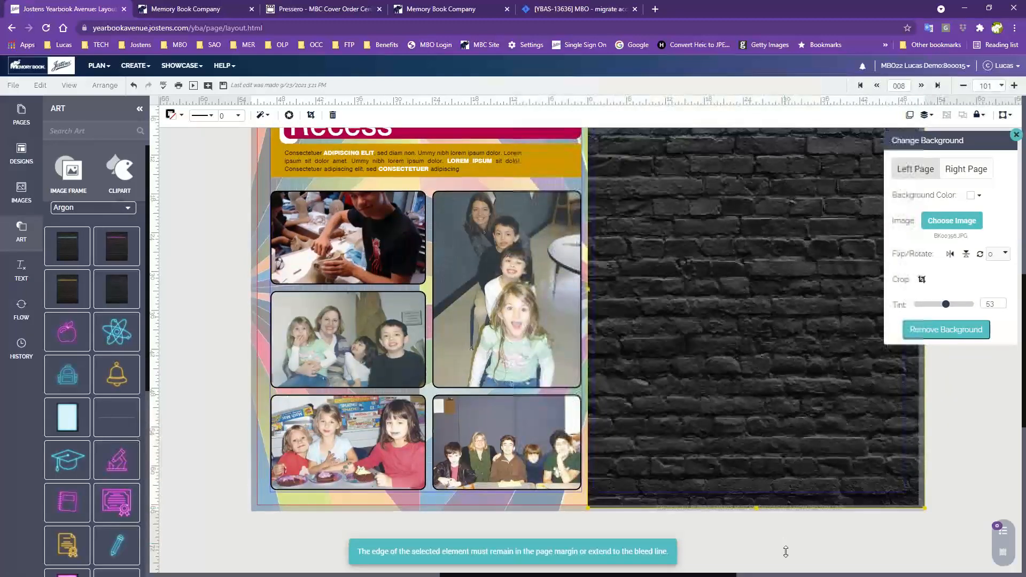
# - Check the brick artwork's coverage of the right page and delete the image from its frame
pyautogui.scroll(2, 804, 496)
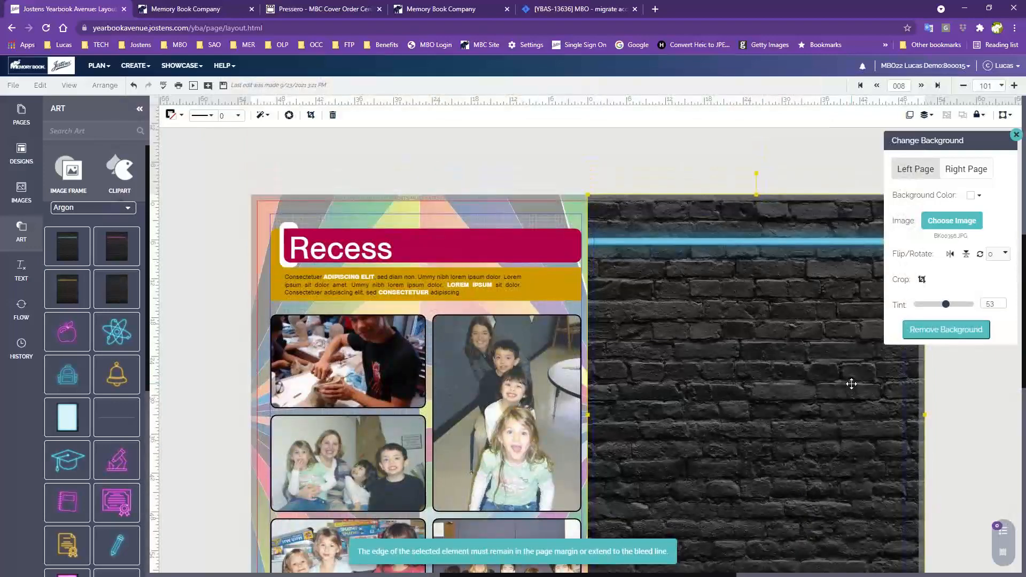
pyautogui.scroll(-3, 849, 388)
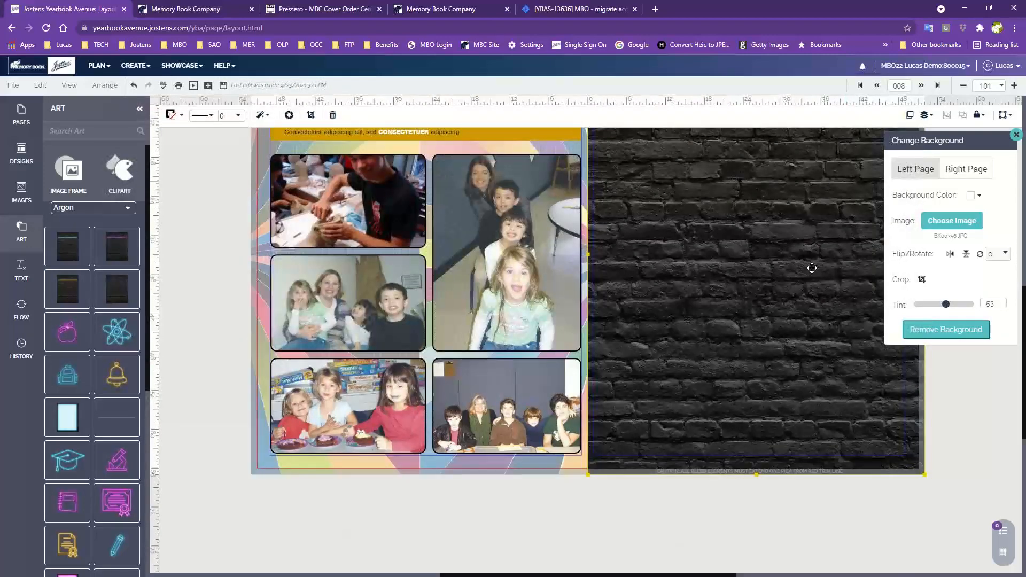
pyautogui.scroll(3, 739, 394)
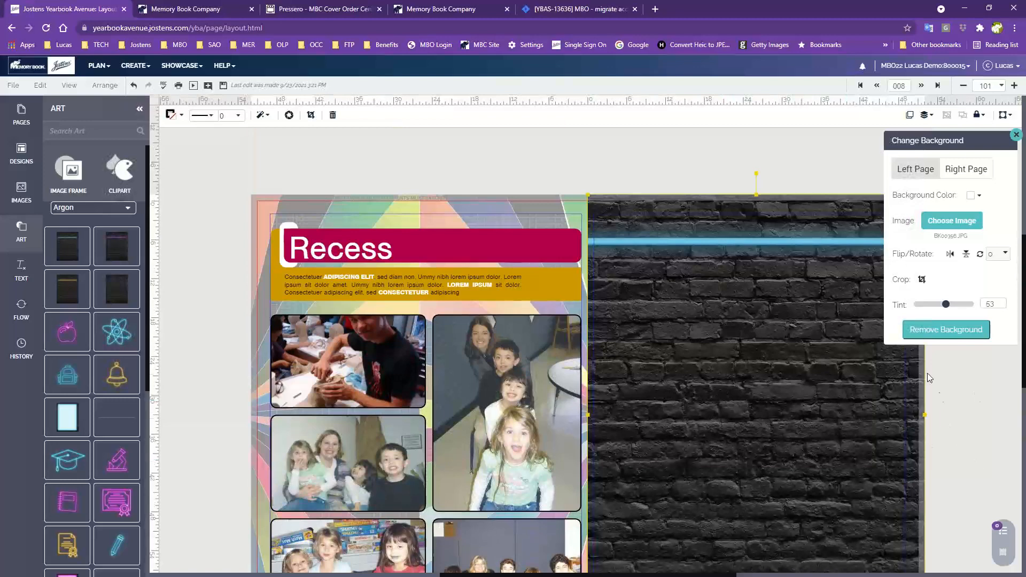
pyautogui.click(728, 270)
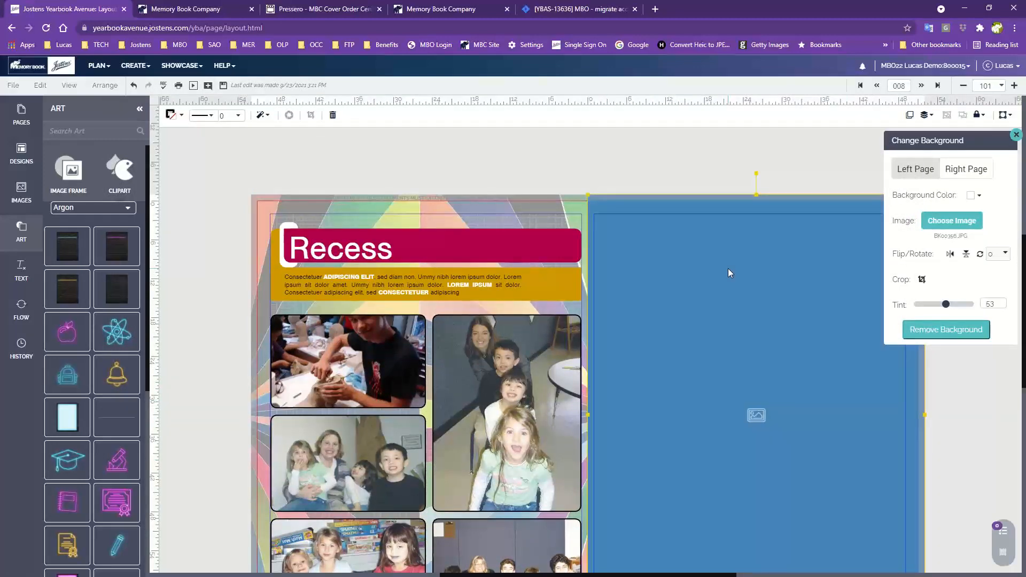
# - Delete the empty frame on the right page and pick MBC-CVR2900.jpg from the Argon cover clipart as the left page's background image
pyautogui.press('Delete')
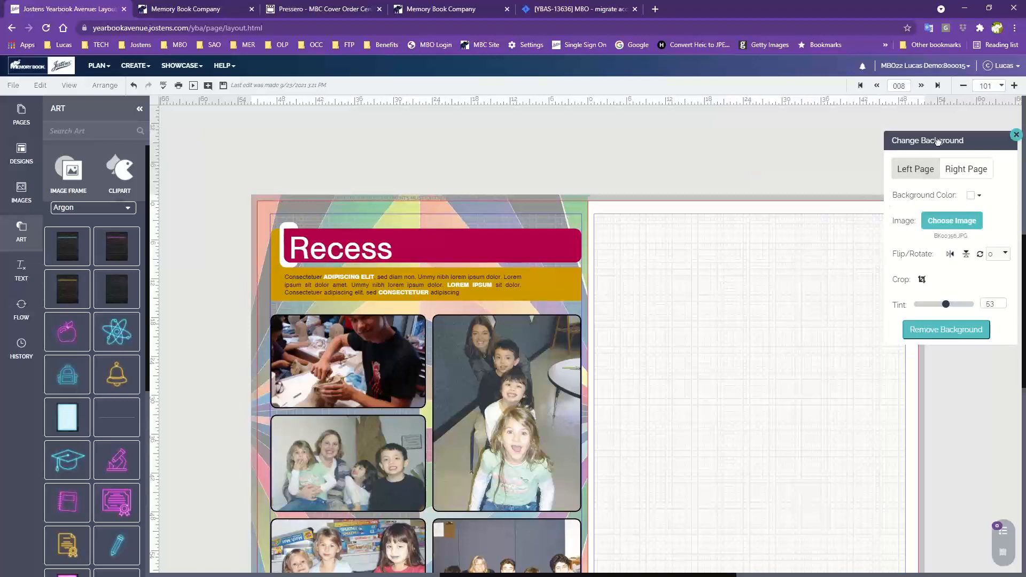
pyautogui.moveTo(938, 141); pyautogui.dragTo(861, 137)
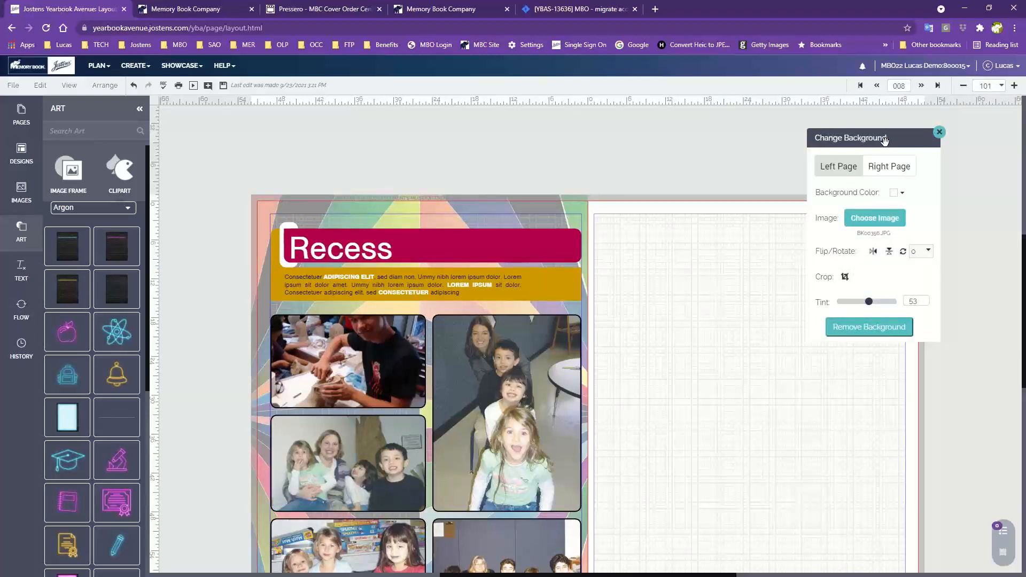
pyautogui.click(874, 218)
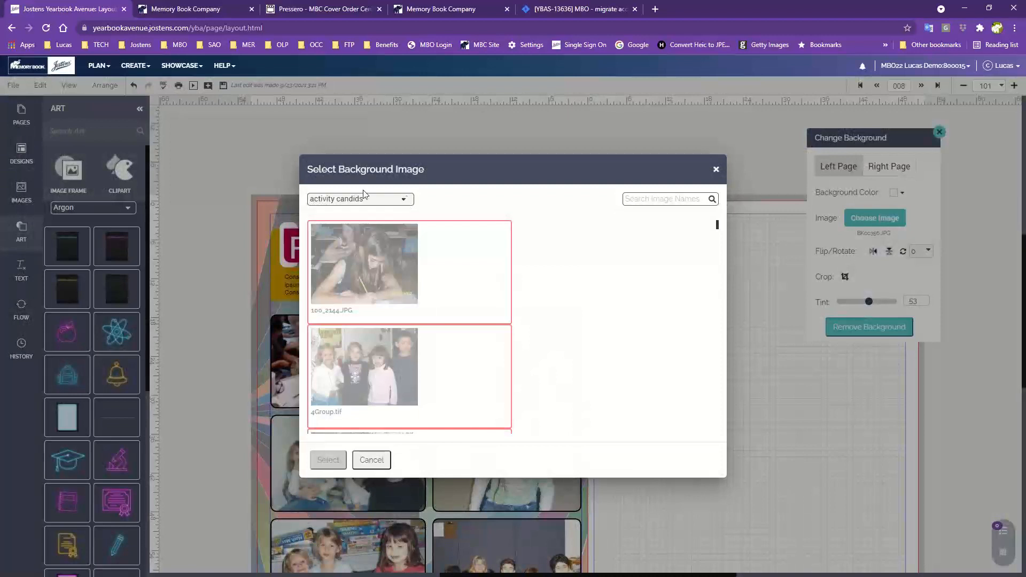
pyautogui.click(404, 200)
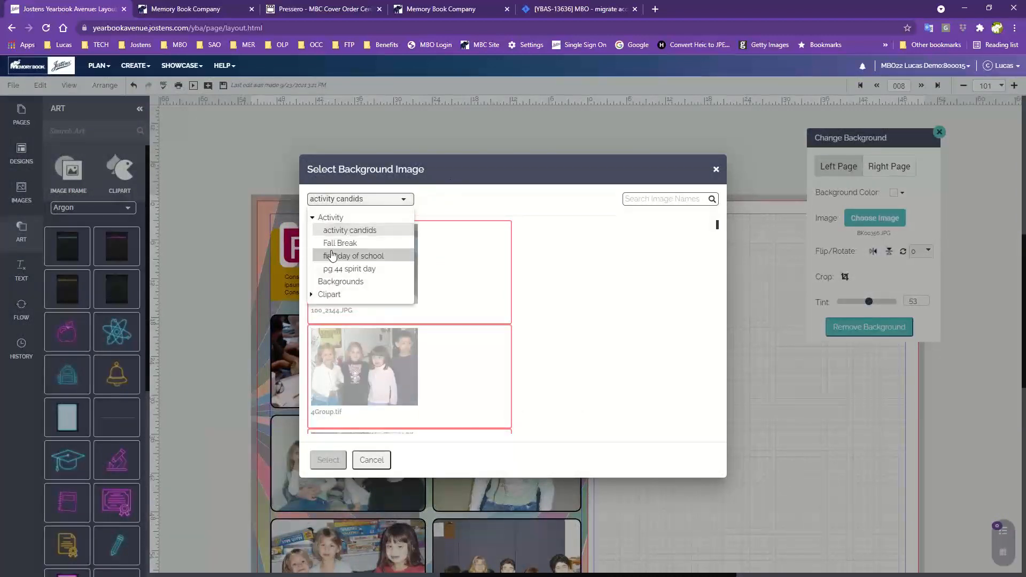
pyautogui.click(313, 295)
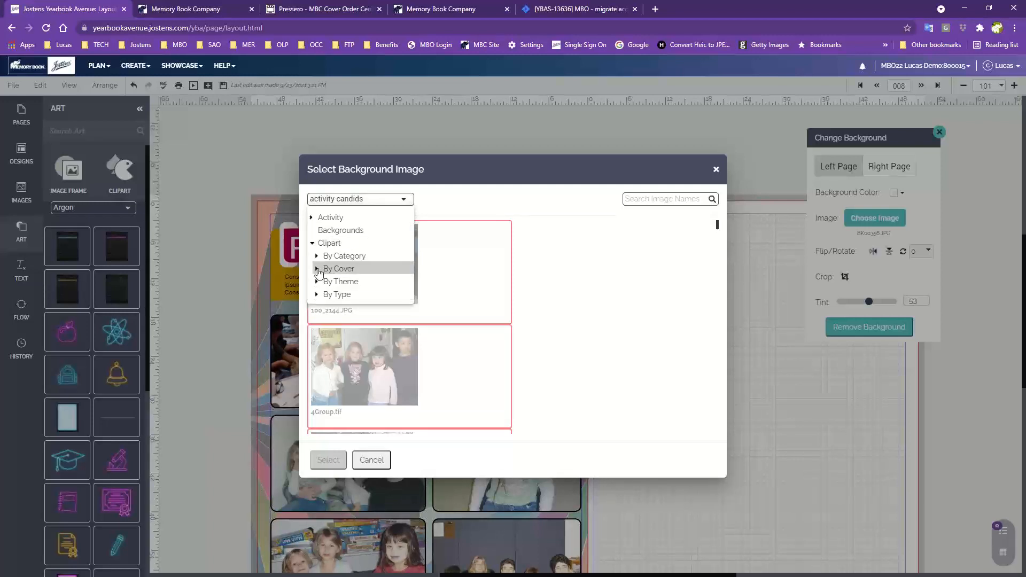
pyautogui.click(318, 270)
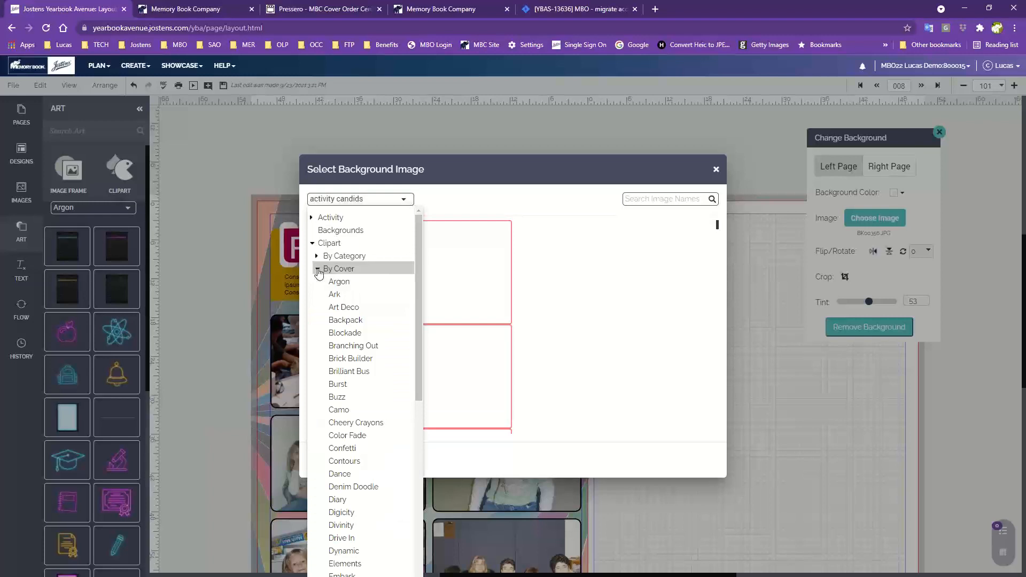
pyautogui.click(345, 283)
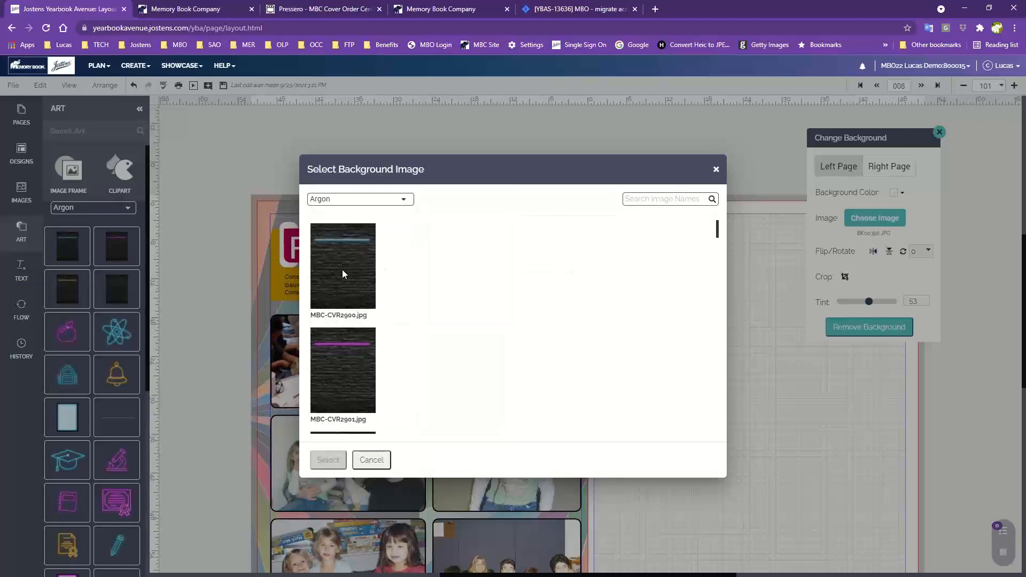
pyautogui.click(344, 243)
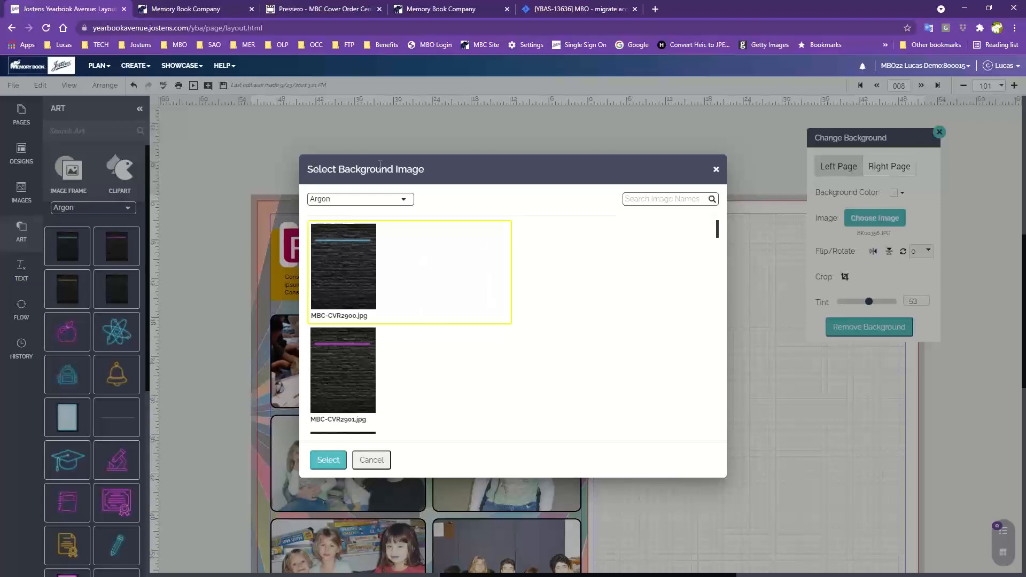
# - Look through the Argon cover images to see which ones can be used as a page background
pyautogui.scroll(-2, 462, 324)
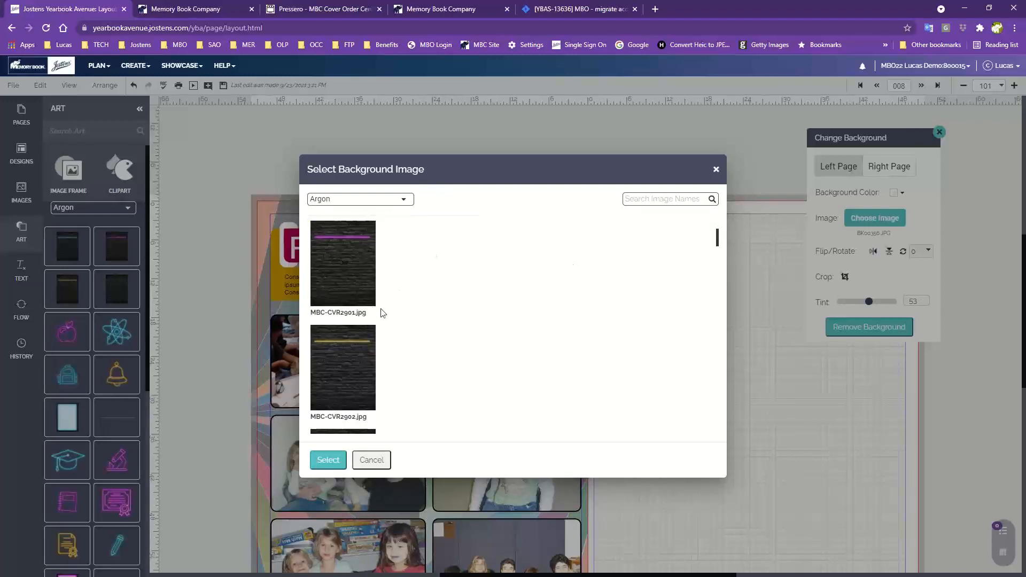
pyautogui.scroll(-3, 431, 344)
pyautogui.scroll(-8, 433, 343)
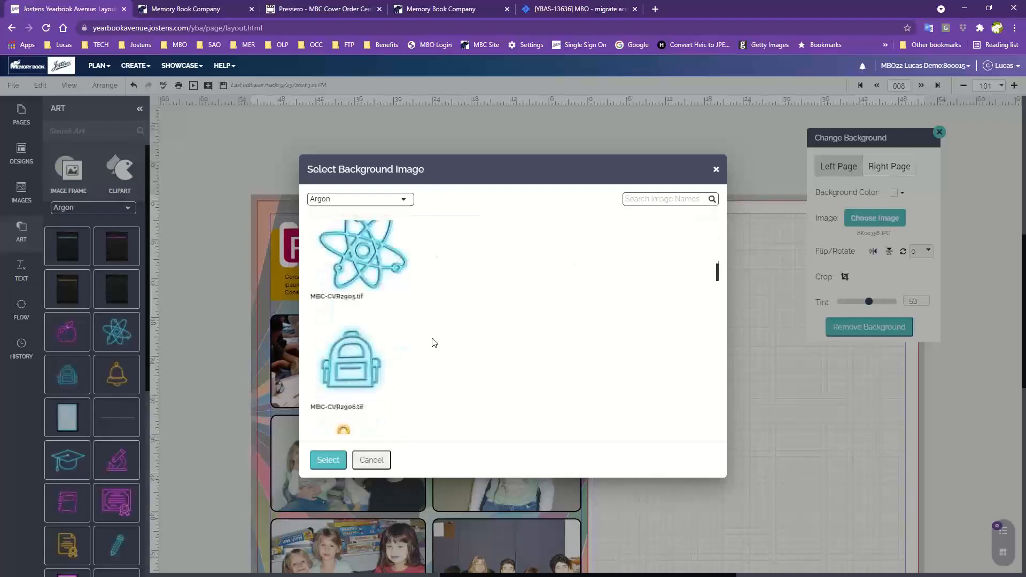
pyautogui.scroll(8, 433, 342)
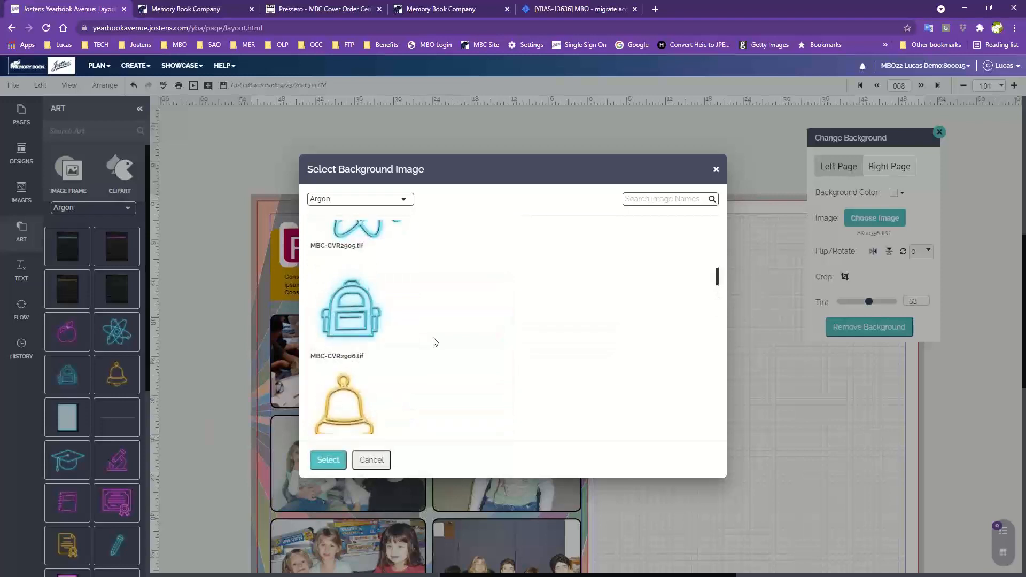
pyautogui.scroll(-10, 433, 341)
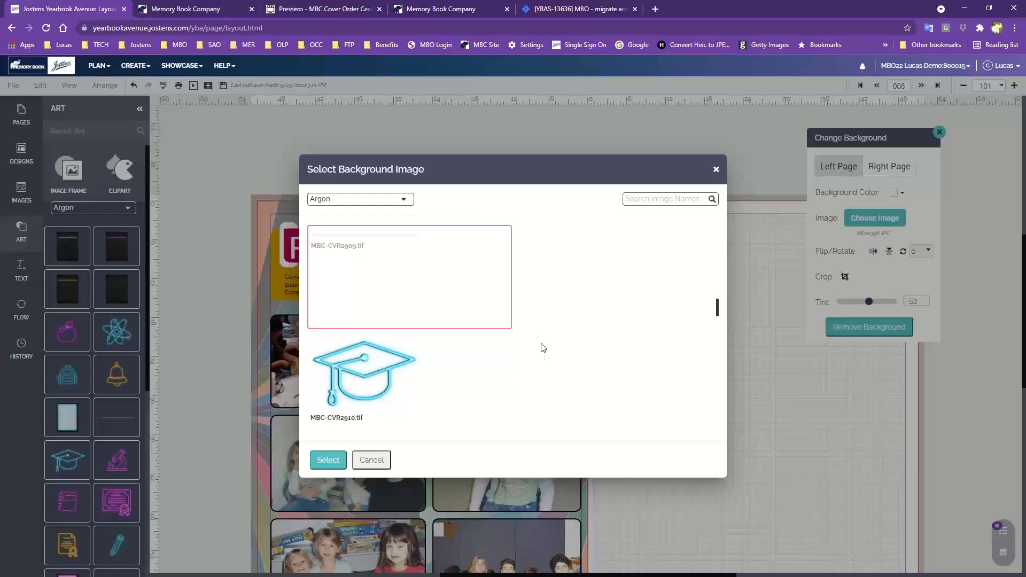
pyautogui.scroll(-3, 545, 349)
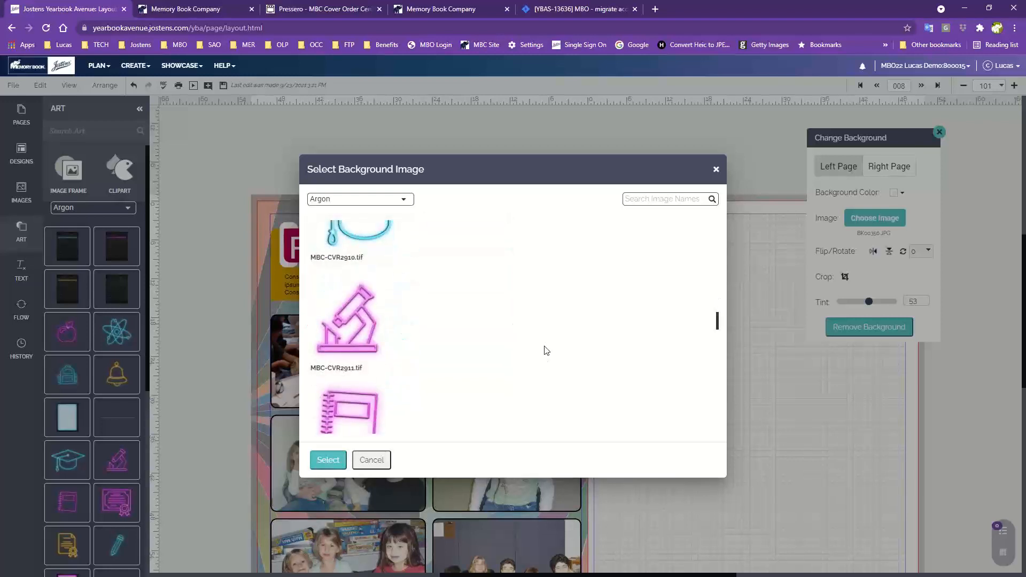
pyautogui.scroll(2, 540, 349)
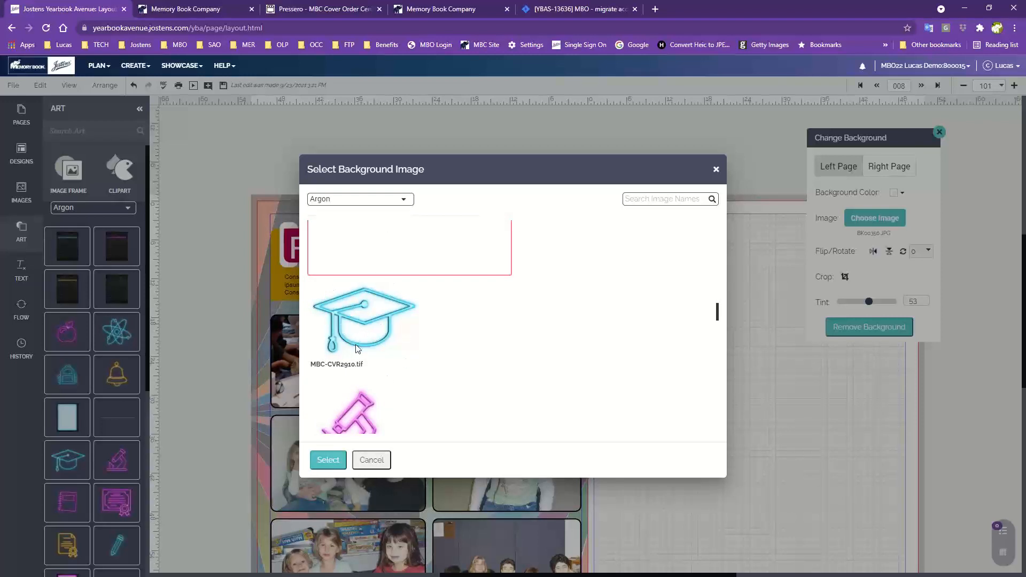
pyautogui.scroll(-6, 357, 350)
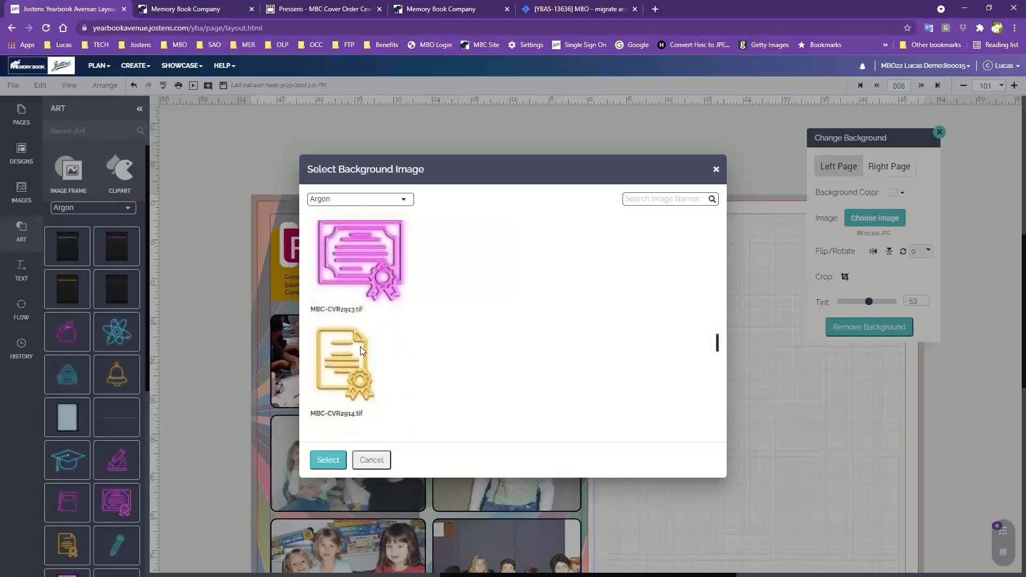
pyautogui.scroll(-4, 350, 374)
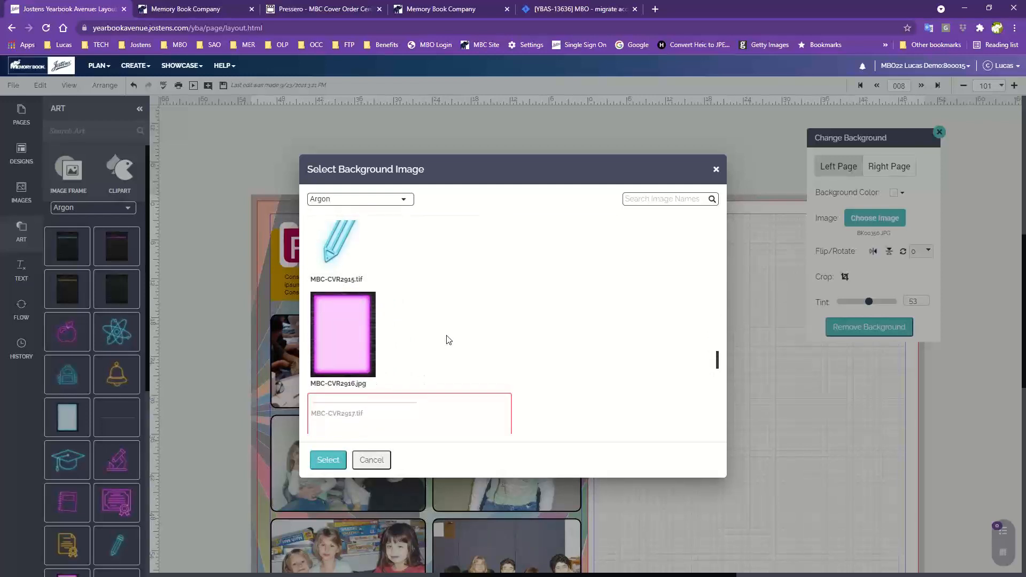
pyautogui.scroll(5, 446, 340)
pyautogui.scroll(2, 354, 297)
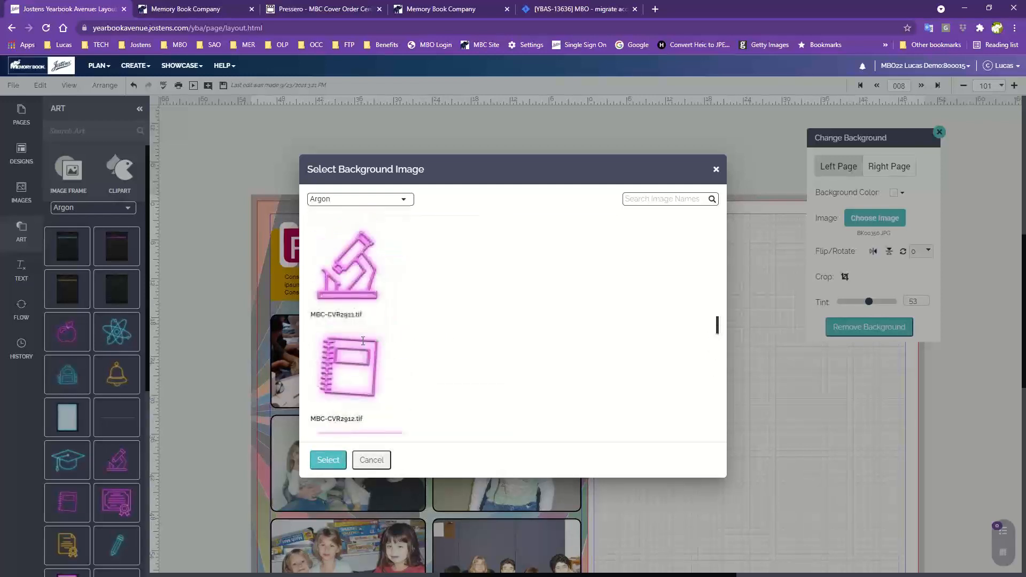
pyautogui.scroll(-10, 395, 340)
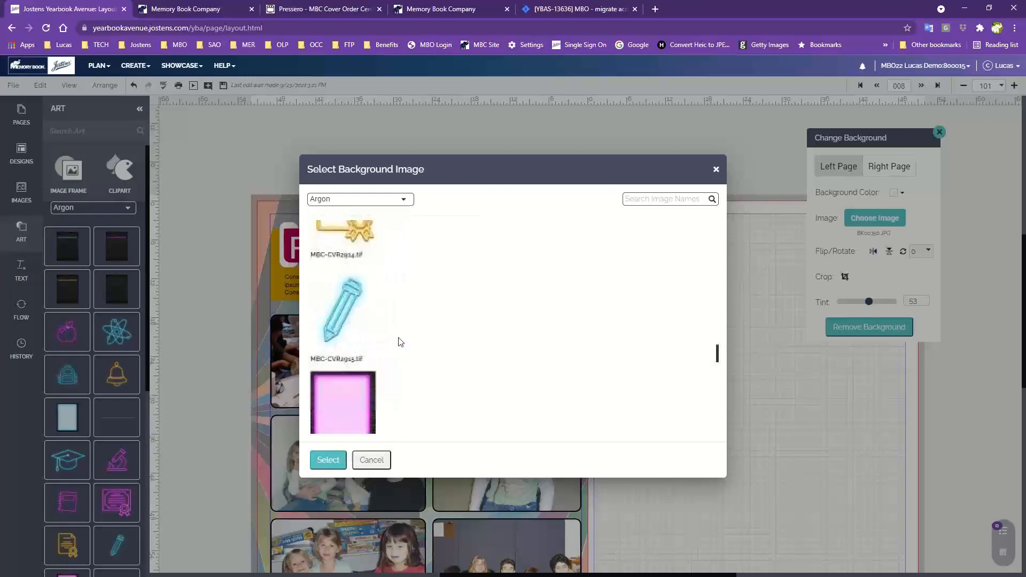
pyautogui.scroll(6, 400, 341)
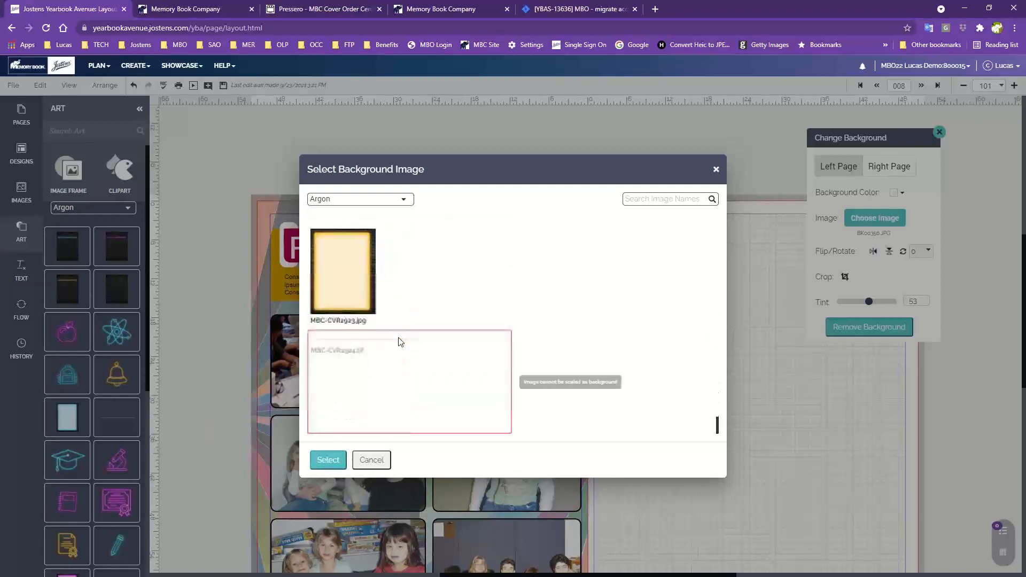
pyautogui.scroll(20, 399, 338)
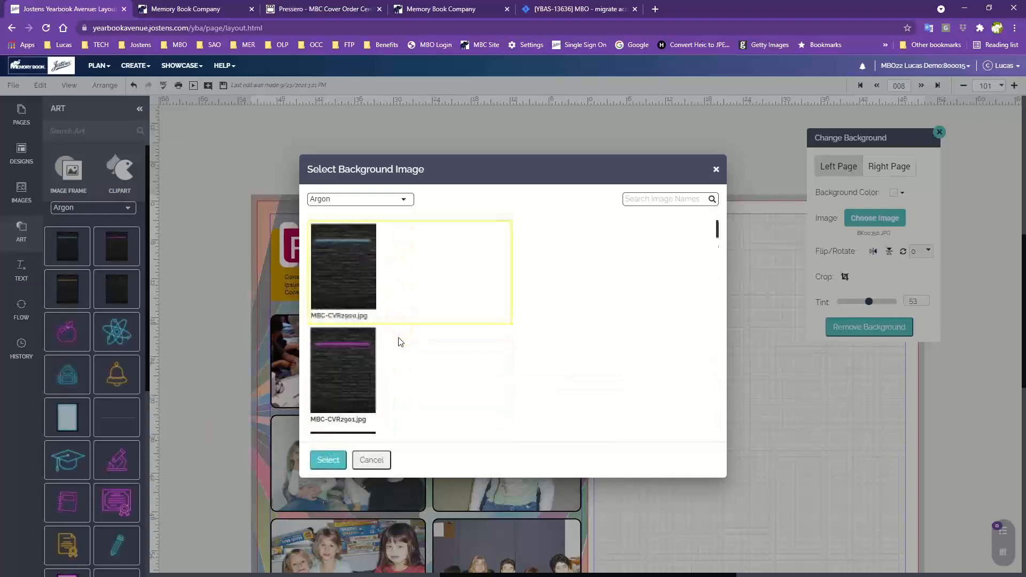
# - Apply MBC-CVR2900.jpg as the left page's background and set its tint to 35
pyautogui.click(328, 460)
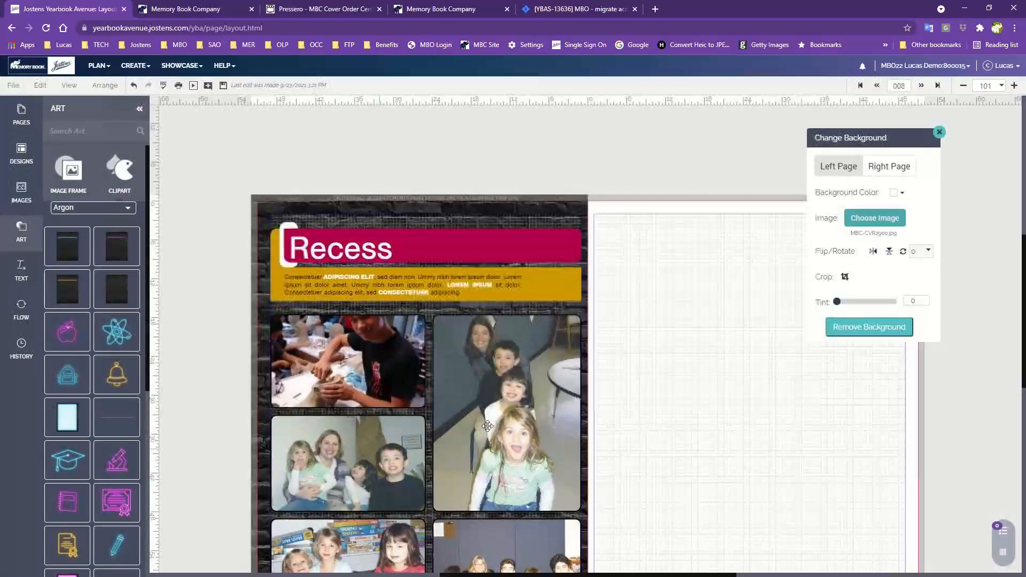
pyautogui.scroll(-2, 515, 287)
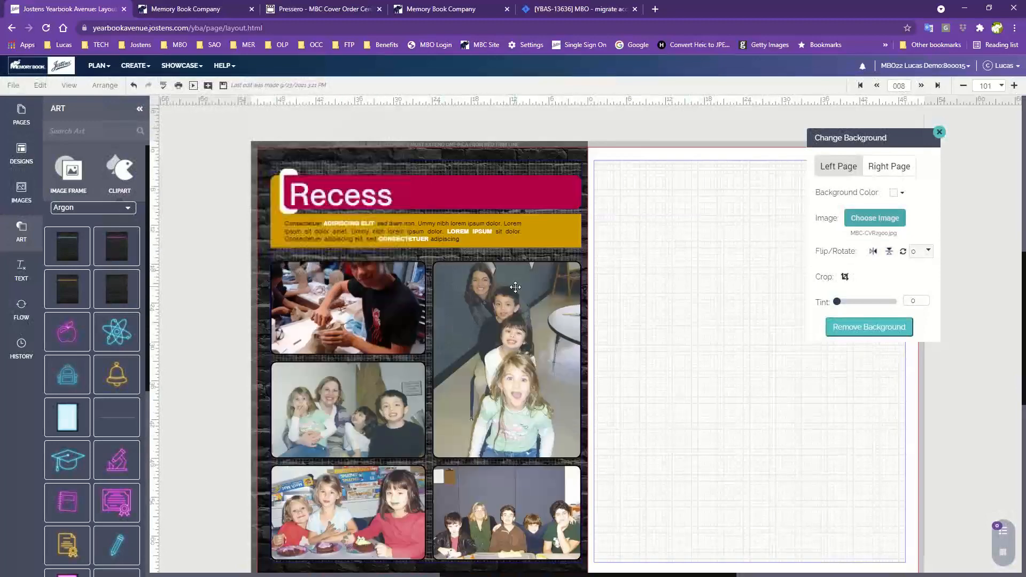
pyautogui.scroll(1, 588, 314)
pyautogui.scroll(-1, 594, 315)
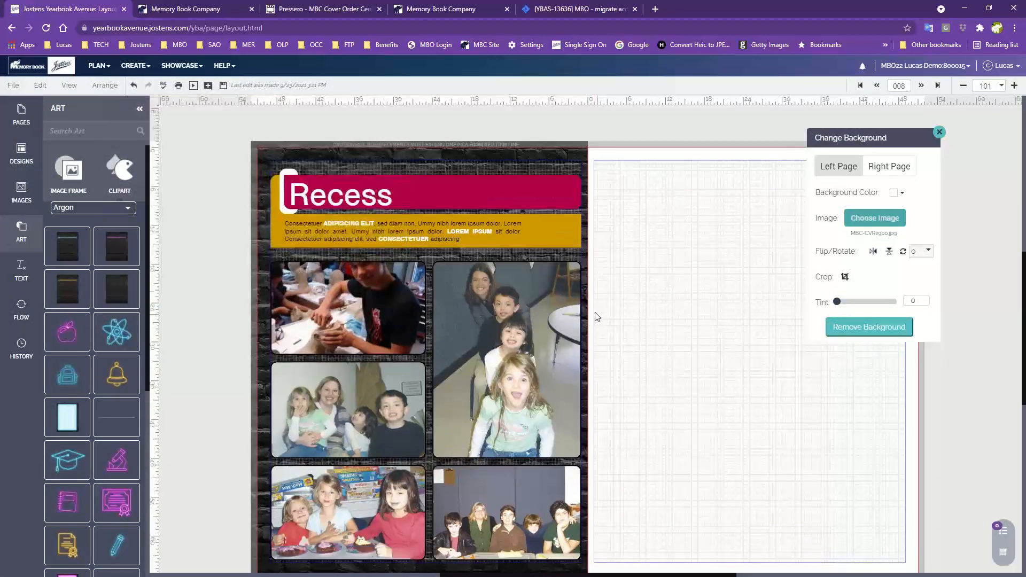
pyautogui.click(837, 302)
pyautogui.moveTo(837, 301); pyautogui.dragTo(858, 302)
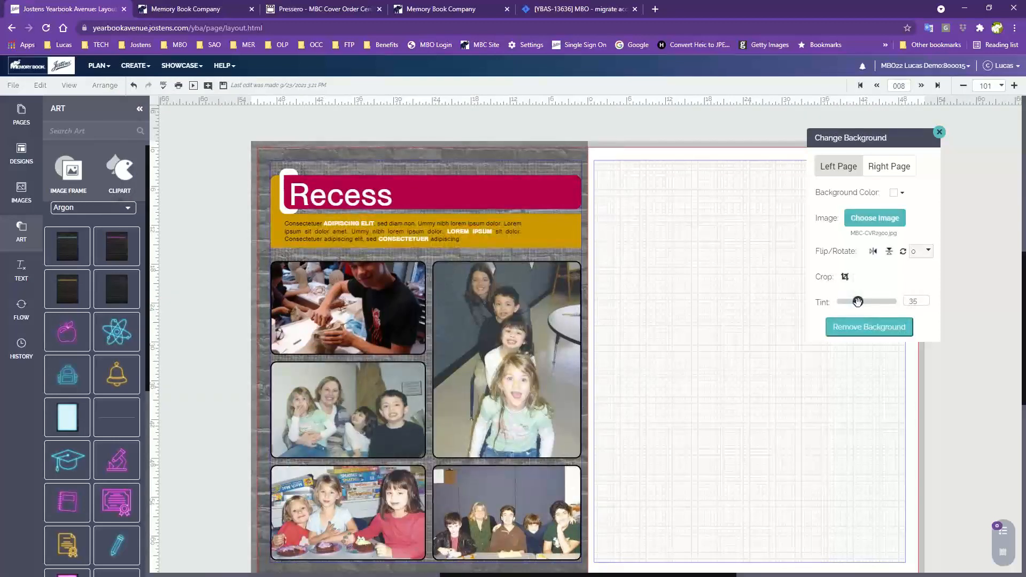
# - Remove the left page's background and apply the Argon image MBC-CVR2900.jpg as the right page's background, keeping the whole page in view
pyautogui.click(868, 326)
pyautogui.click(883, 168)
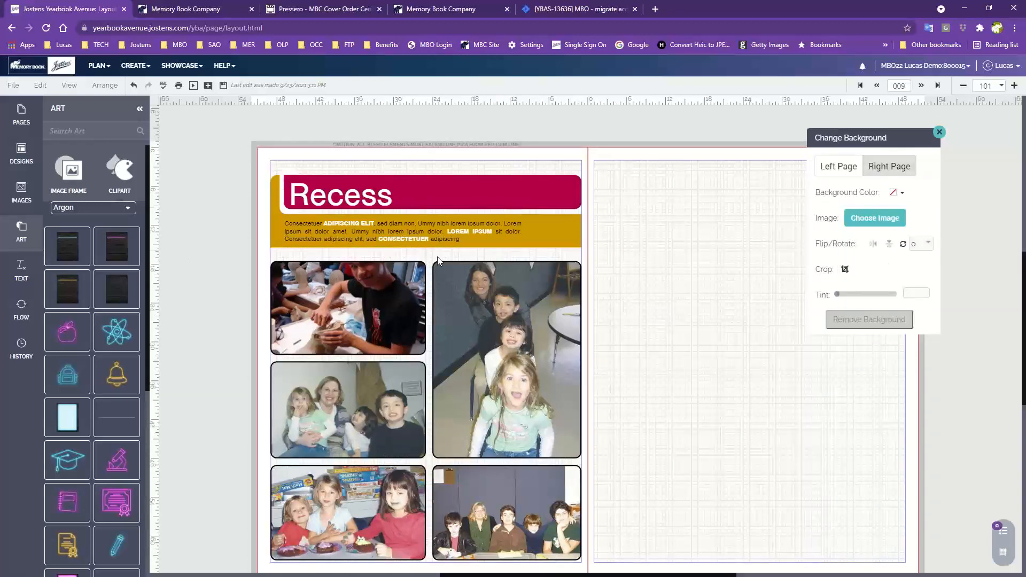
pyautogui.click(874, 220)
pyautogui.click(327, 288)
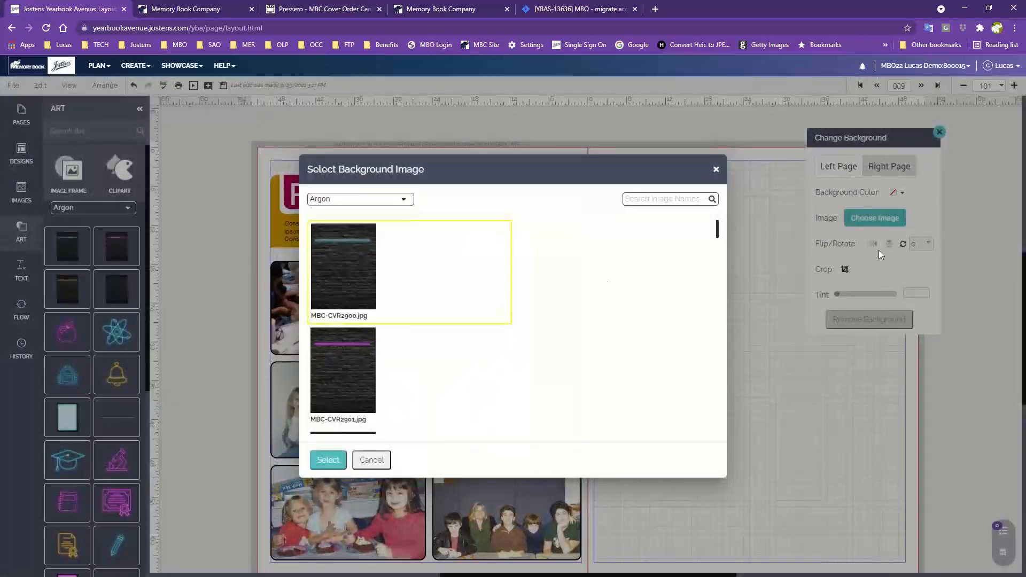
pyautogui.click(328, 459)
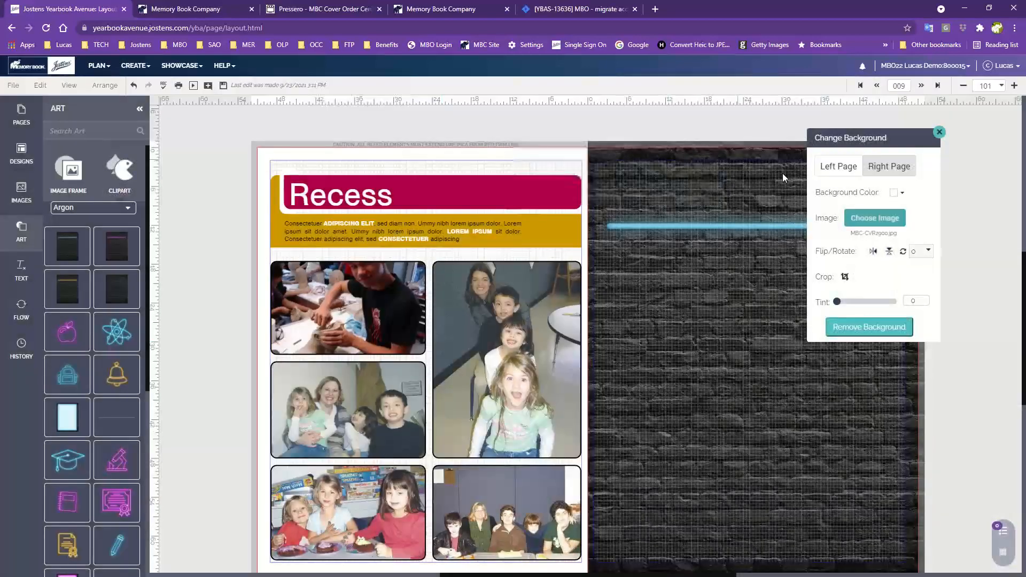
pyautogui.moveTo(864, 140); pyautogui.dragTo(252, 112)
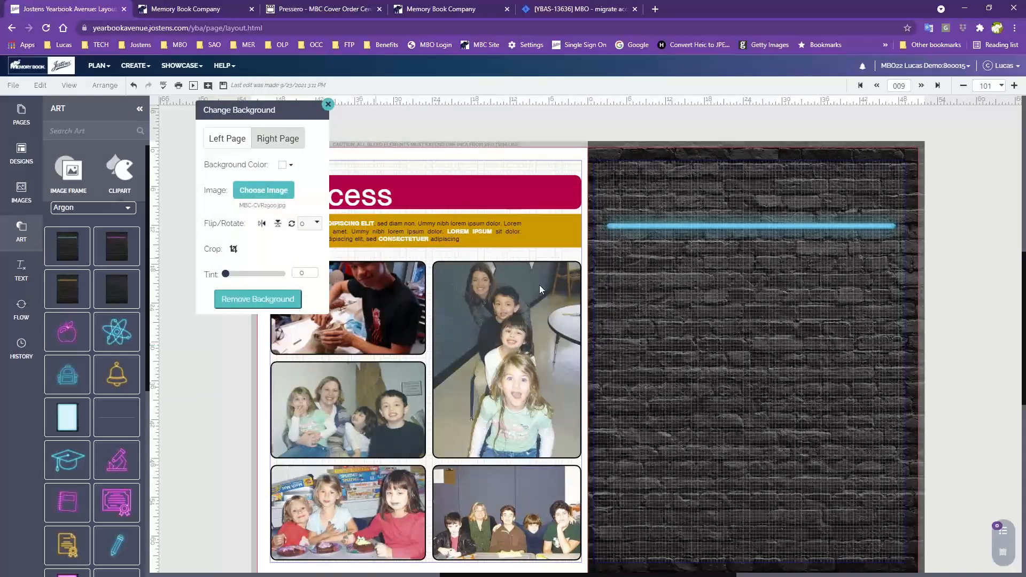
# - Review the image folders offered for page backgrounds, including the Activity subfolders, and close the image selection
pyautogui.click(252, 193)
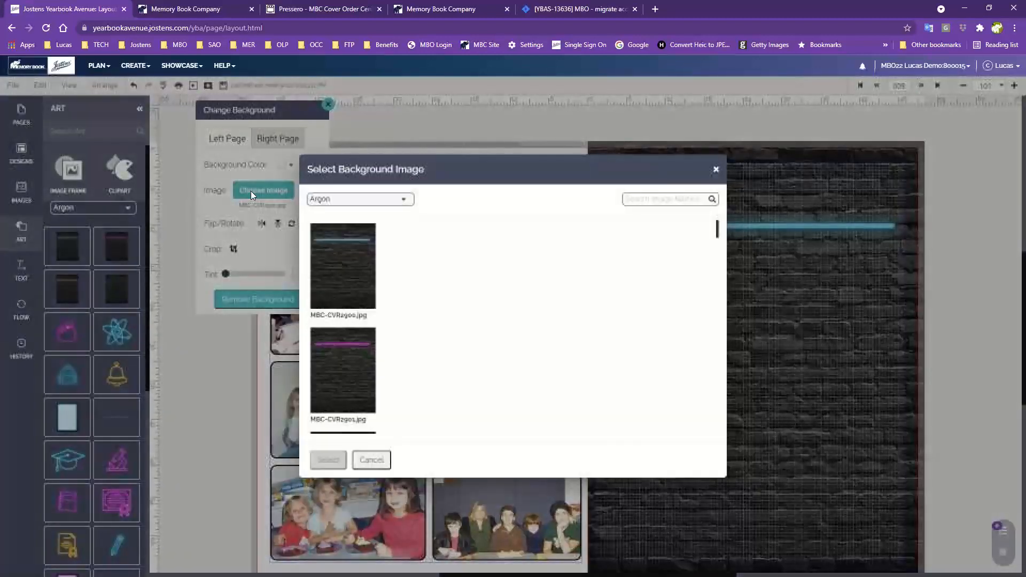
pyautogui.click(386, 205)
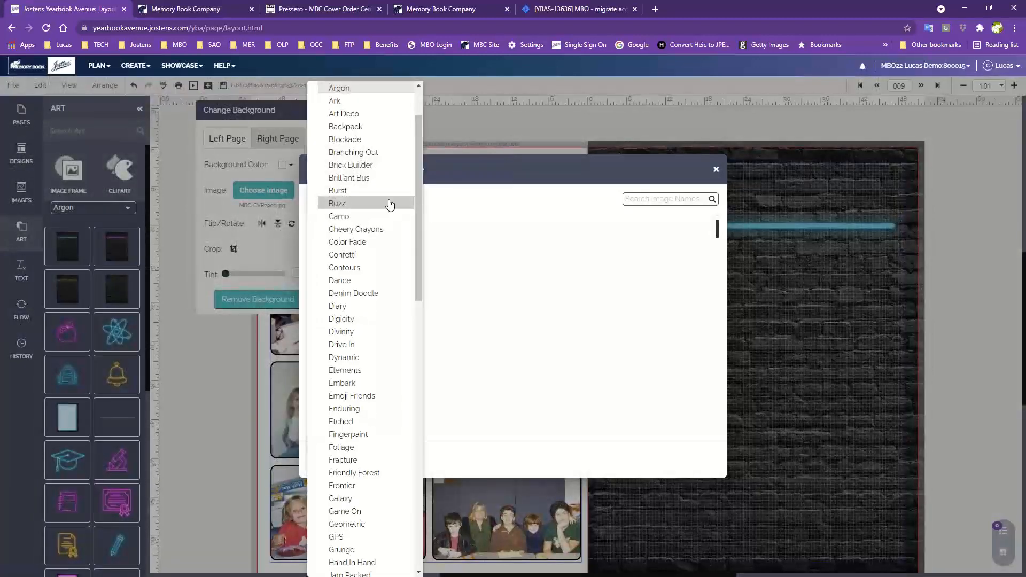
pyautogui.scroll(2, 381, 211)
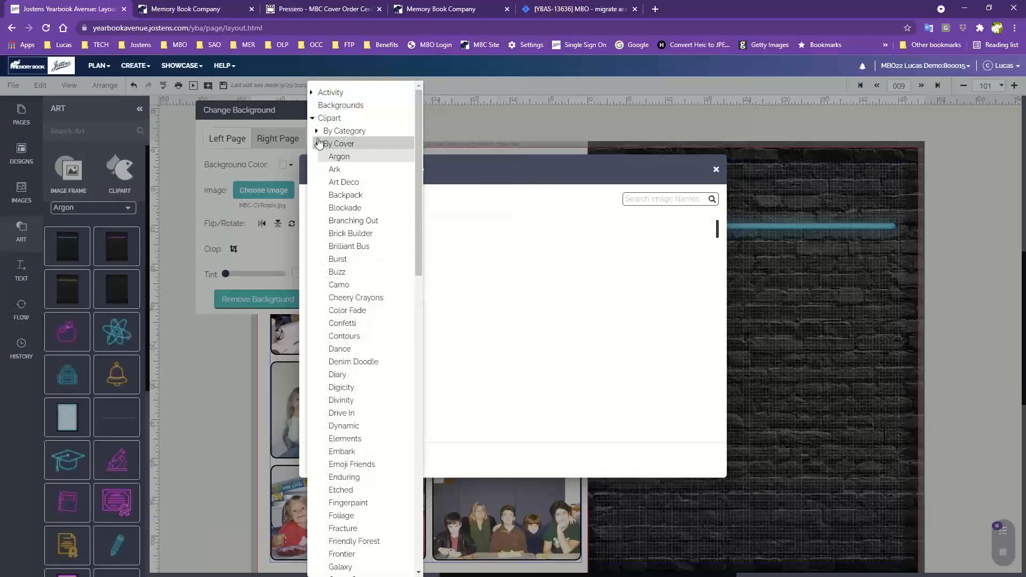
pyautogui.click(312, 94)
pyautogui.click(313, 94)
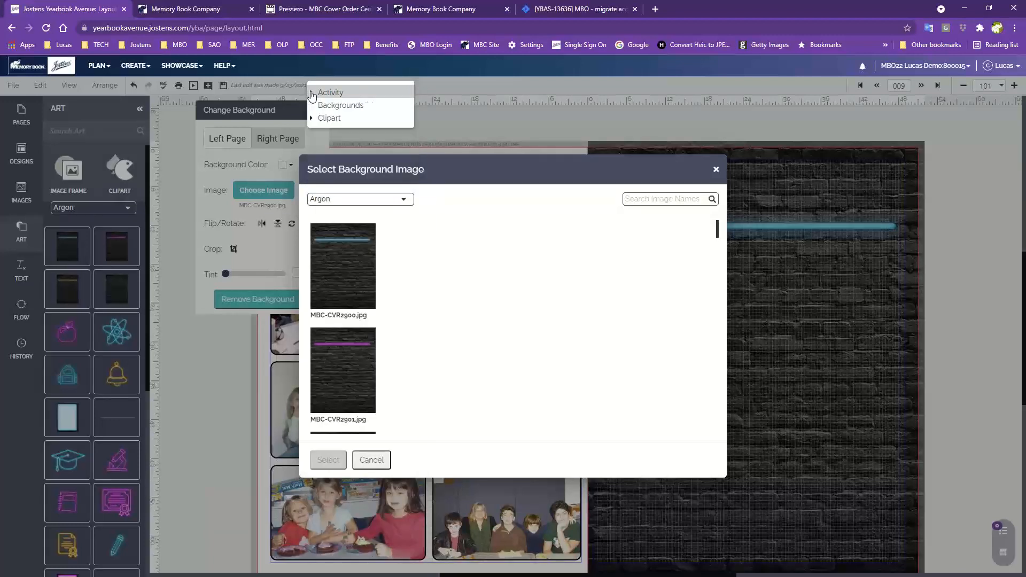
pyautogui.click(313, 94)
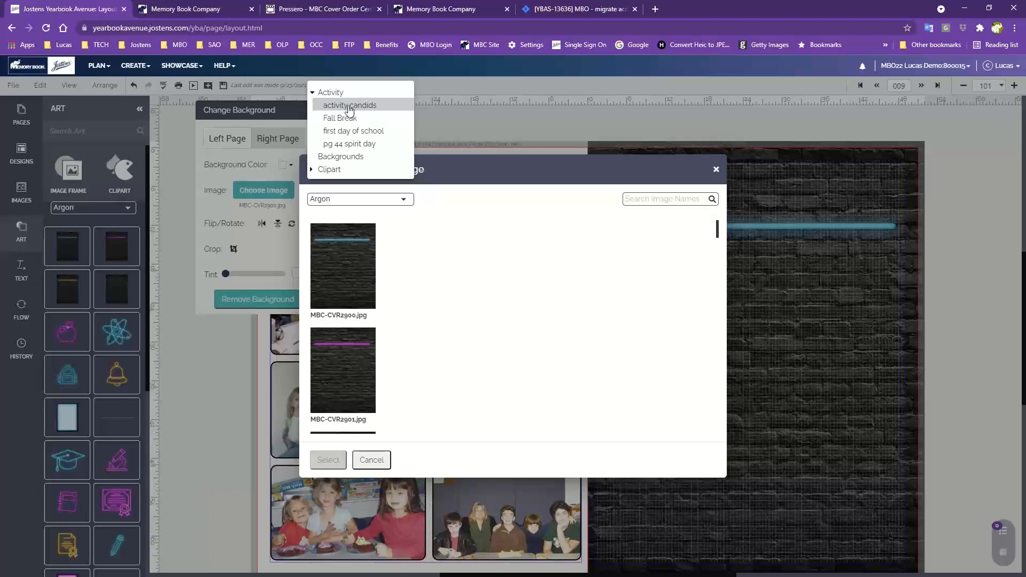
pyautogui.click(224, 111)
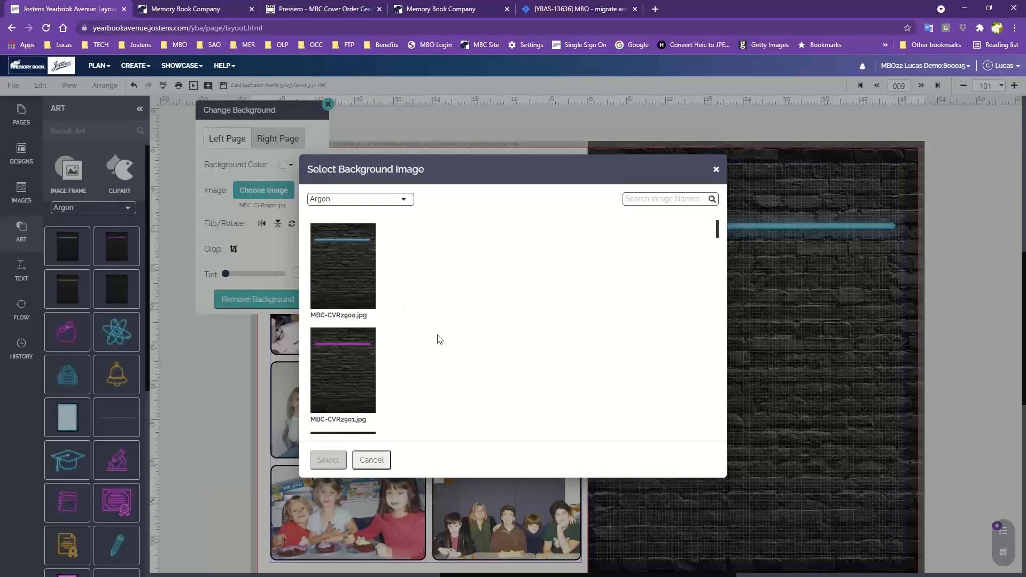
pyautogui.click(328, 105)
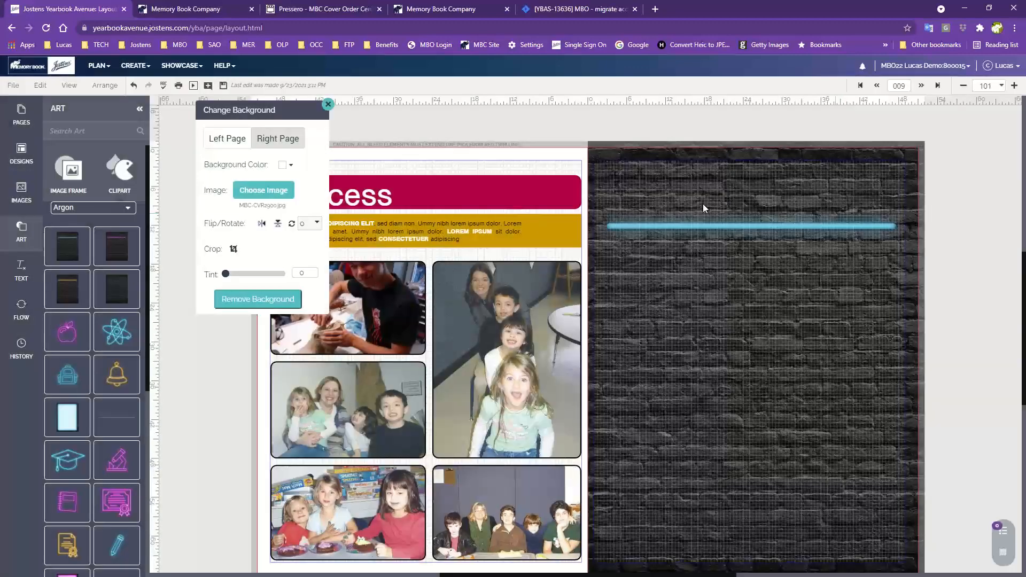
# - Close the background settings and save the page spread
pyautogui.click(327, 105)
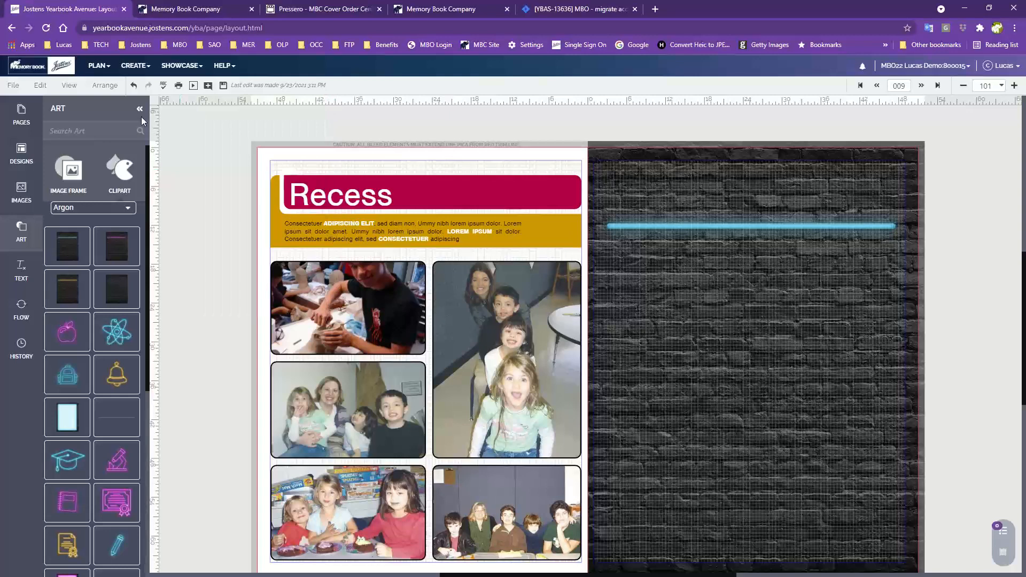
pyautogui.click(223, 85)
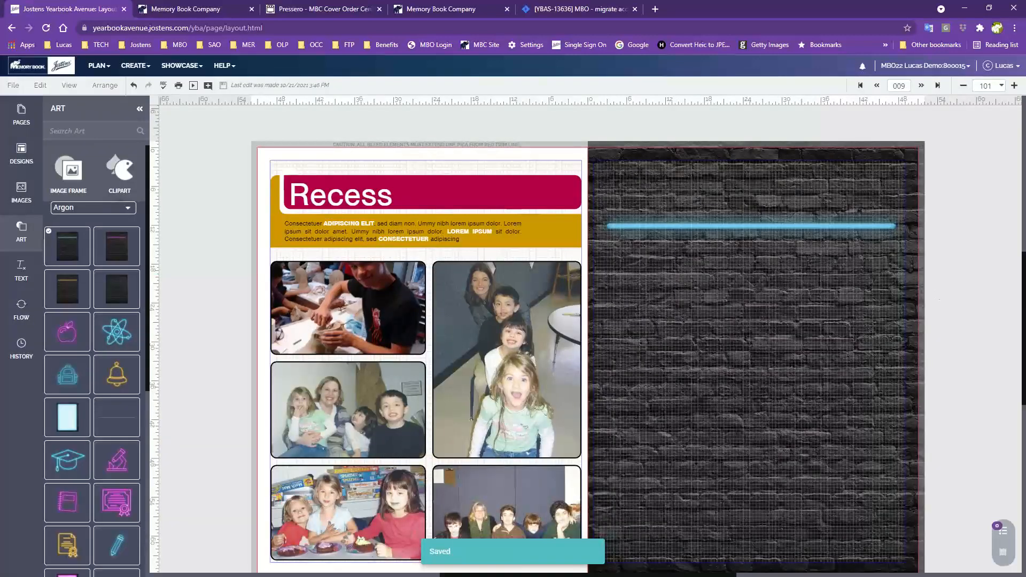
pyautogui.scroll(-3, 380, 304)
pyautogui.scroll(2, 380, 304)
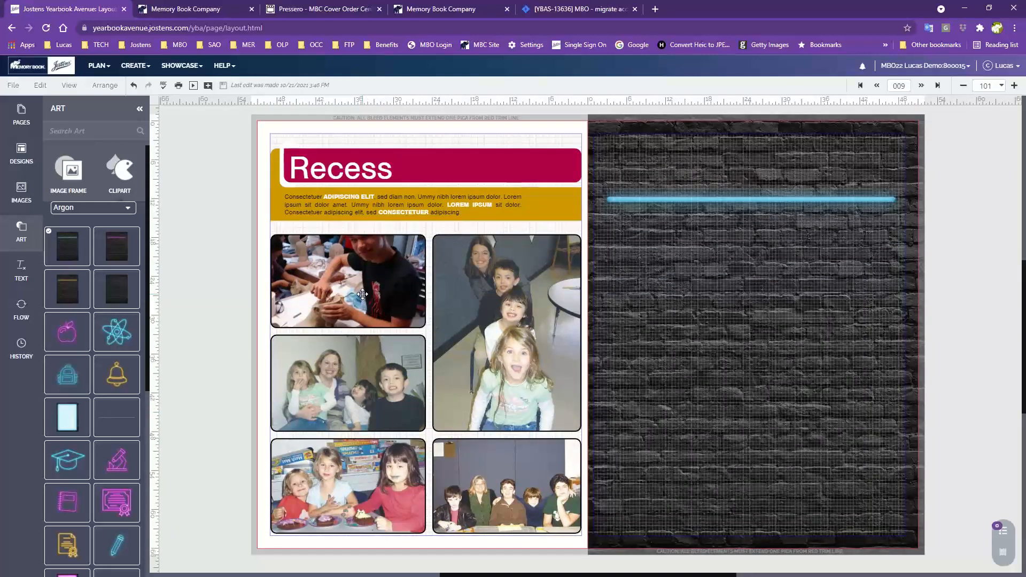
pyautogui.click(326, 173)
pyautogui.click(336, 264)
pyautogui.click(567, 299)
pyautogui.click(356, 379)
pyautogui.click(359, 476)
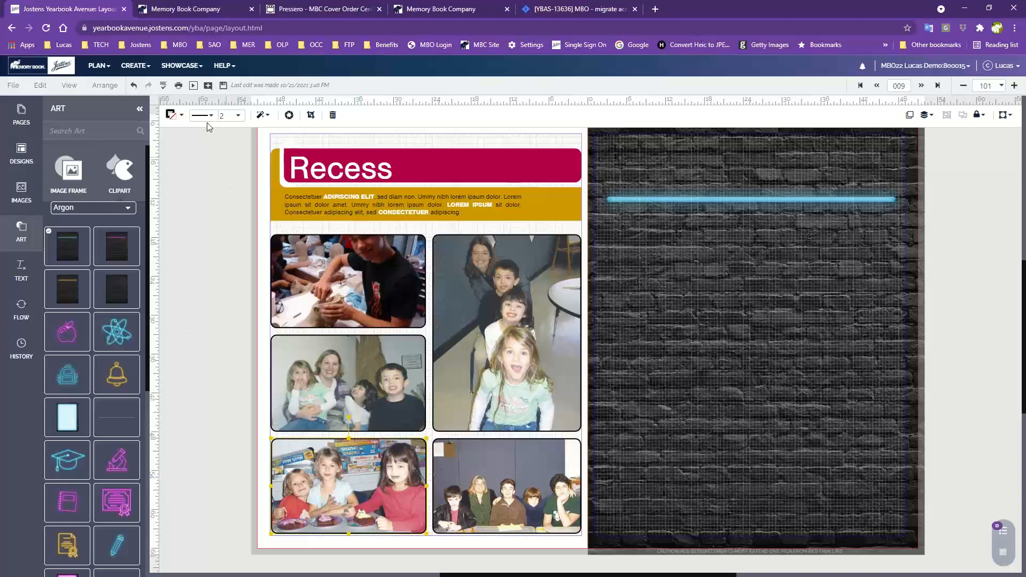
pyautogui.click(134, 86)
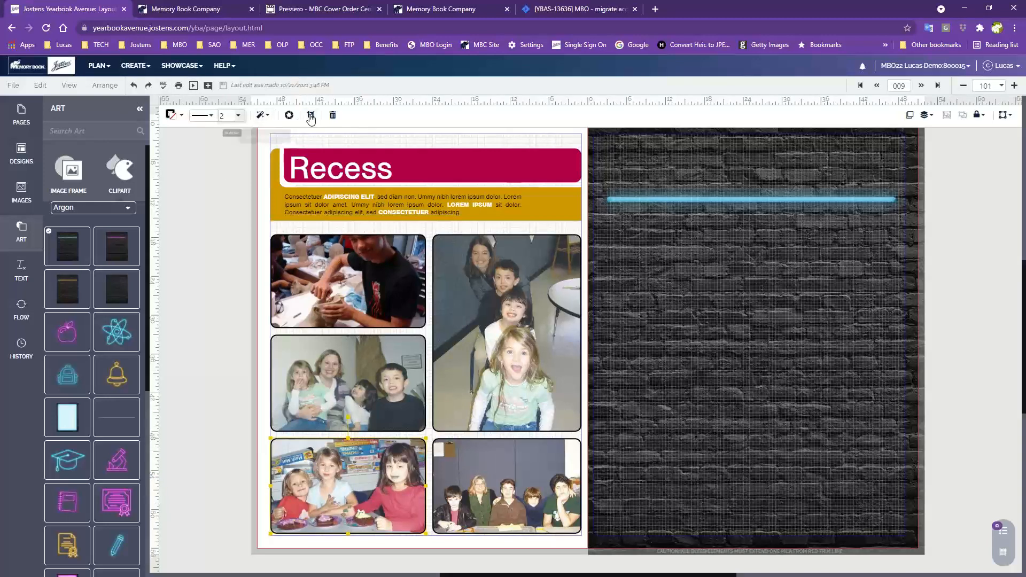
pyautogui.click(262, 324)
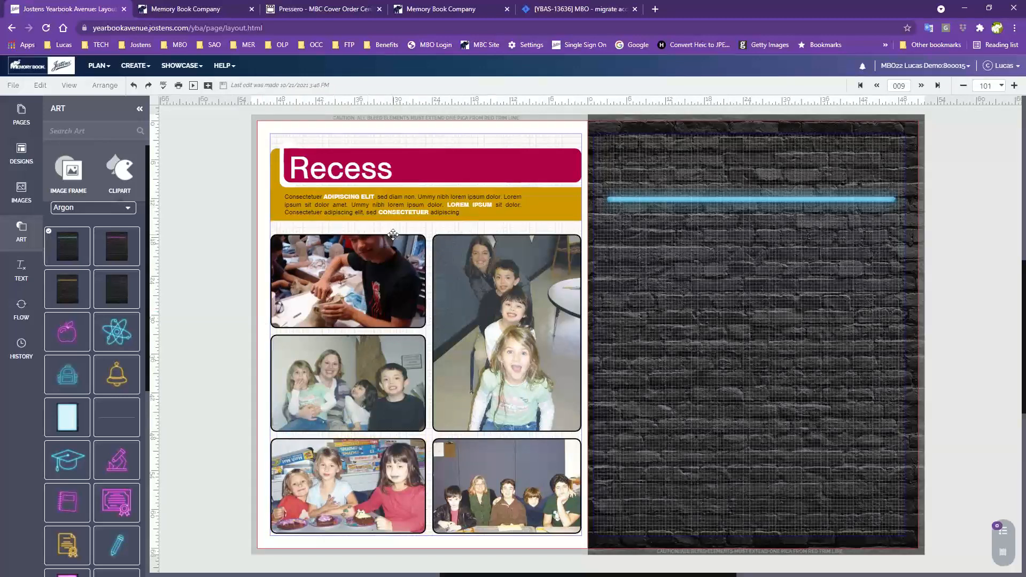
# - Change the fill color of the bar behind the Recess headline to purple
pyautogui.click(547, 162)
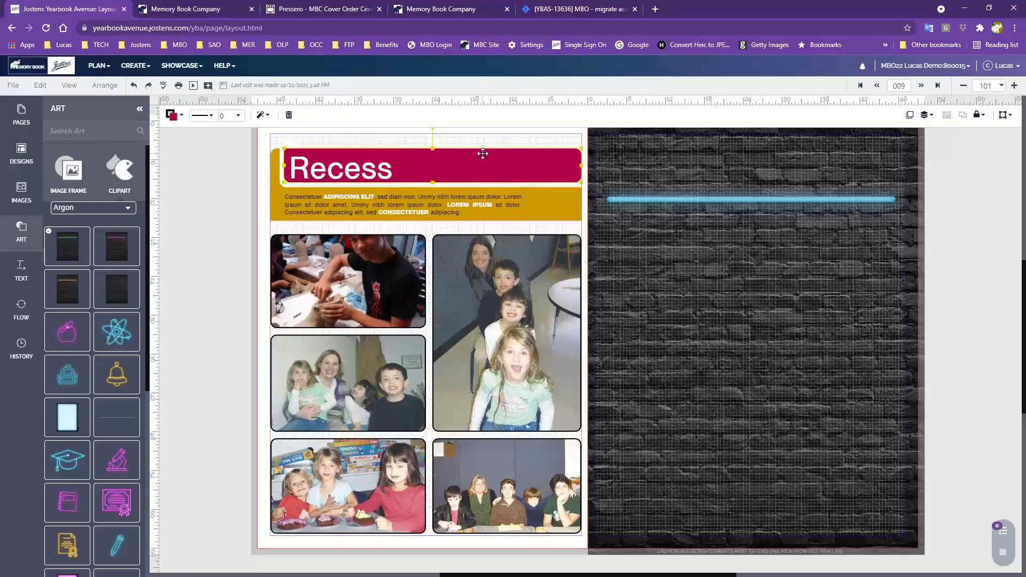
pyautogui.click(173, 116)
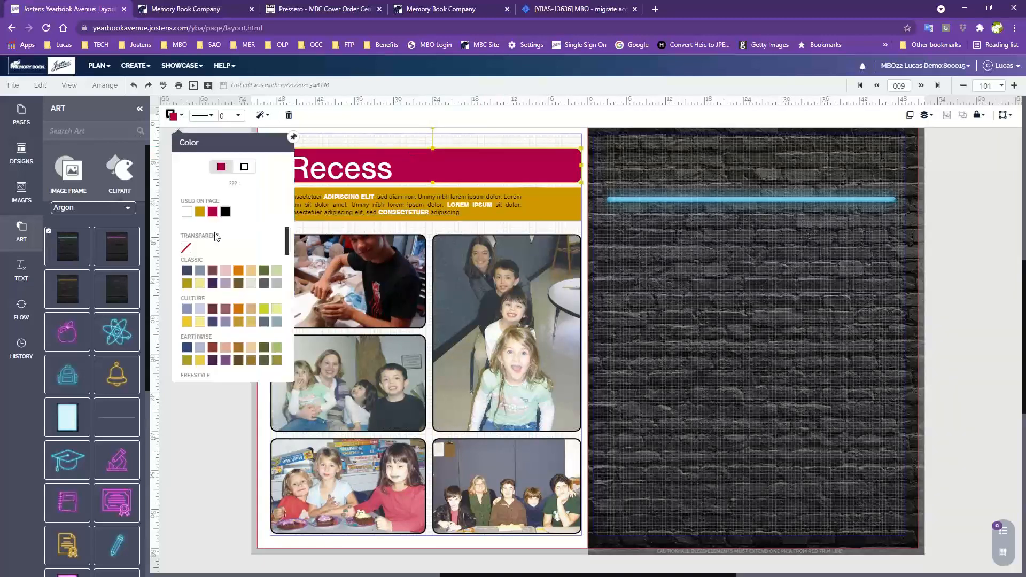
pyautogui.scroll(-3, 211, 332)
pyautogui.click(225, 333)
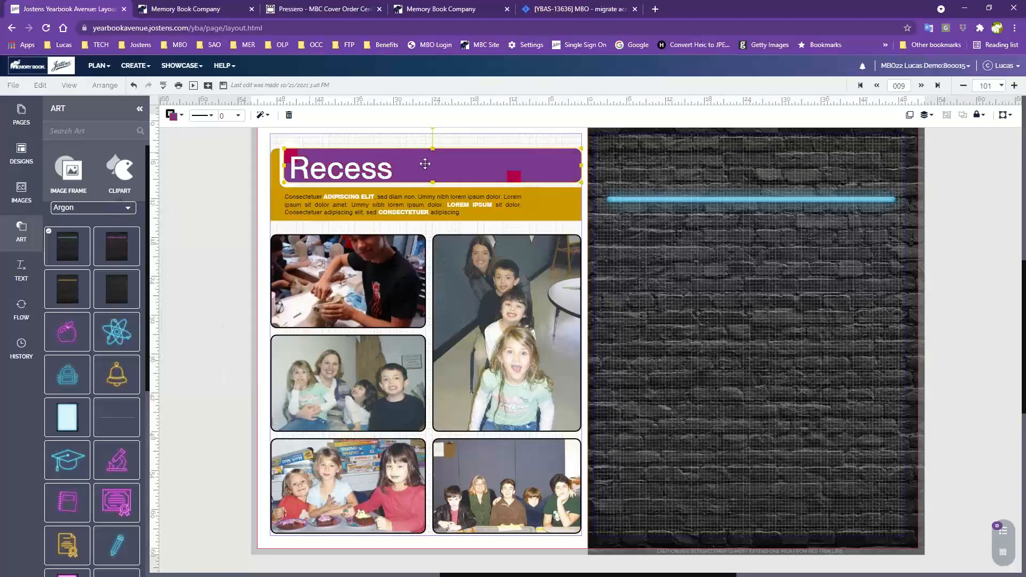
# - Delete the two small red squares at the purple headline bar
pyautogui.click(515, 176)
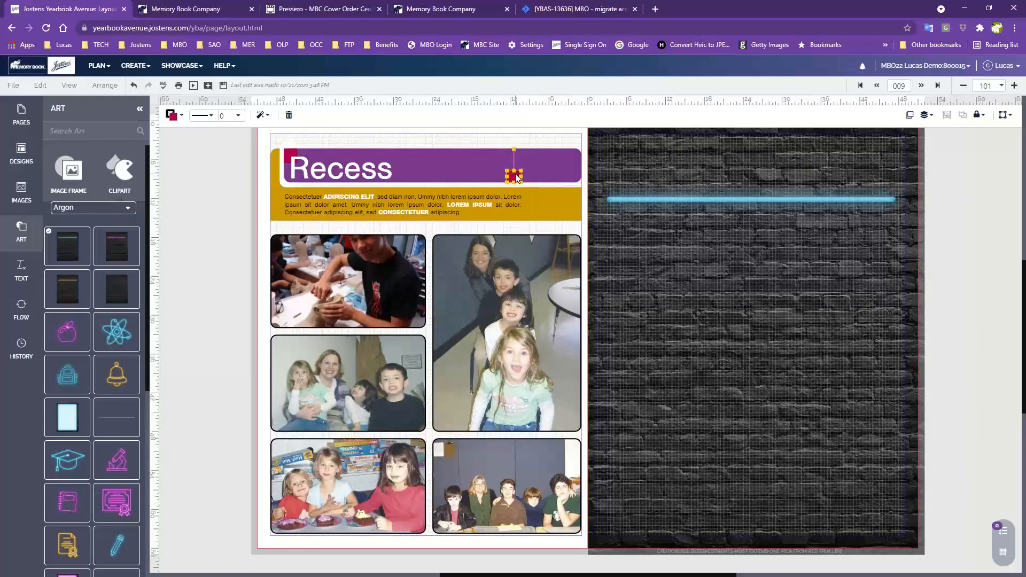
pyautogui.press('Delete')
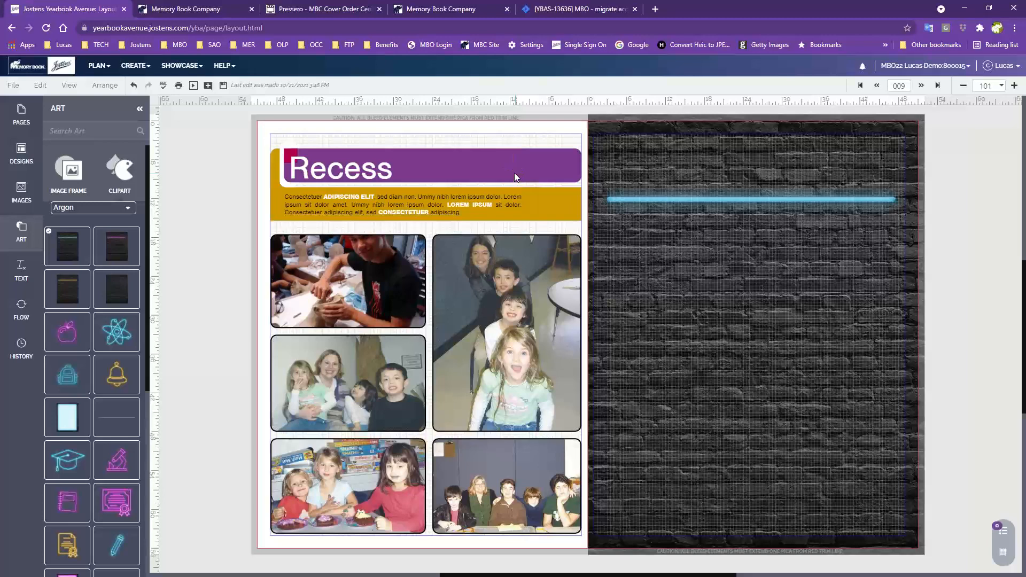
pyautogui.click(293, 152)
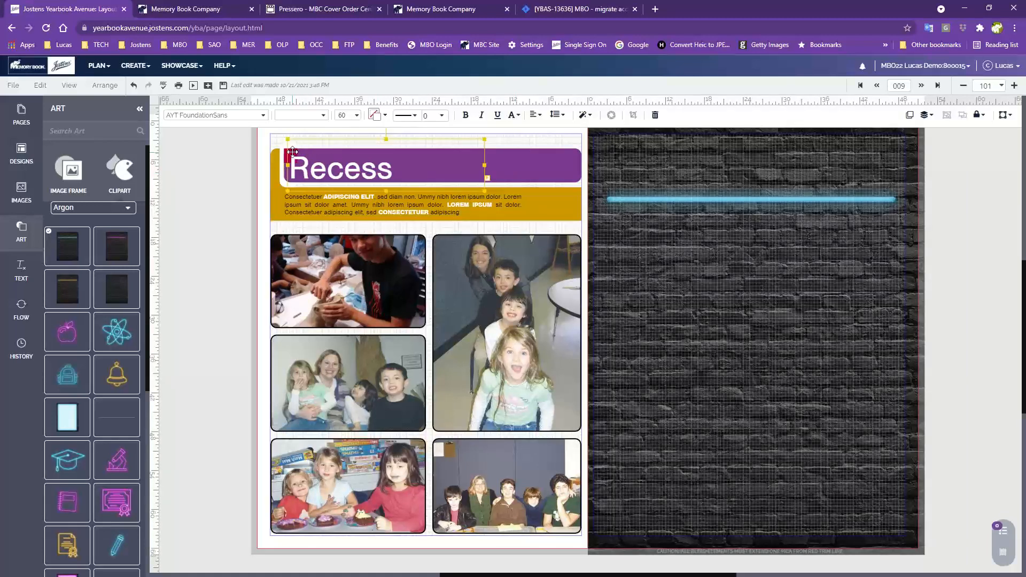
pyautogui.click(288, 156)
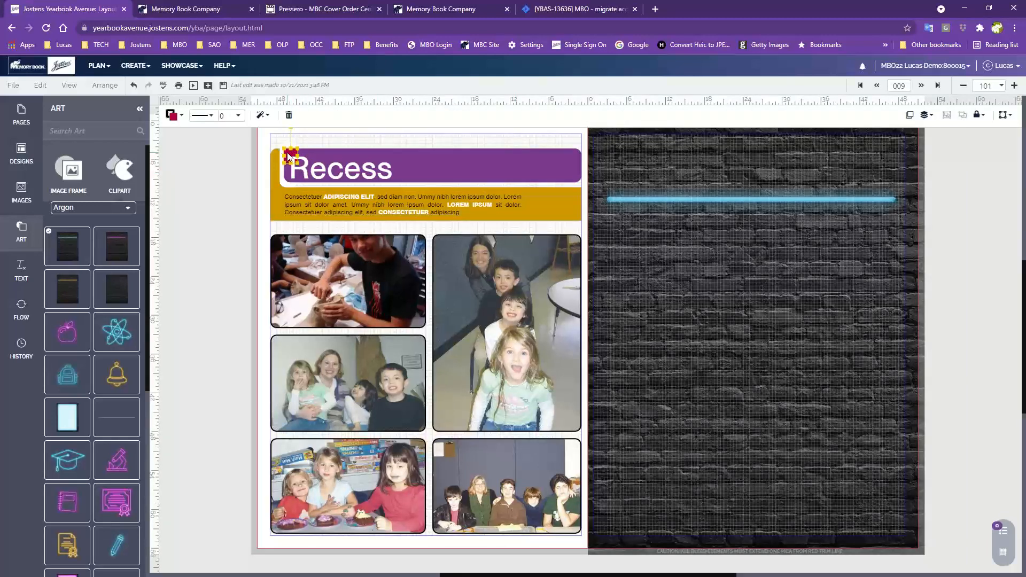
pyautogui.press('Delete')
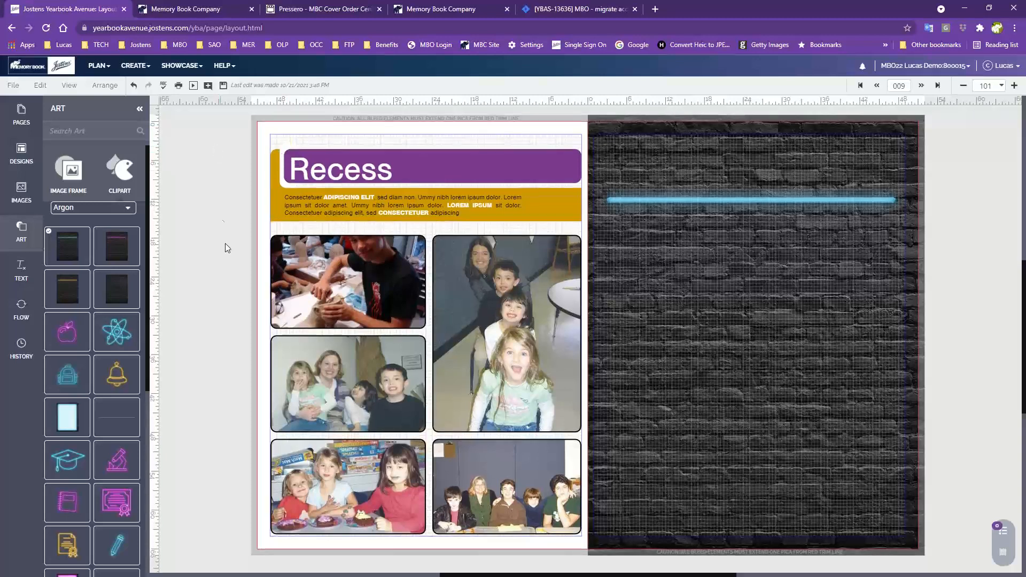
# - Set the font of the Recess headline text to AYT Aramar
pyautogui.click(369, 168)
pyautogui.click(264, 114)
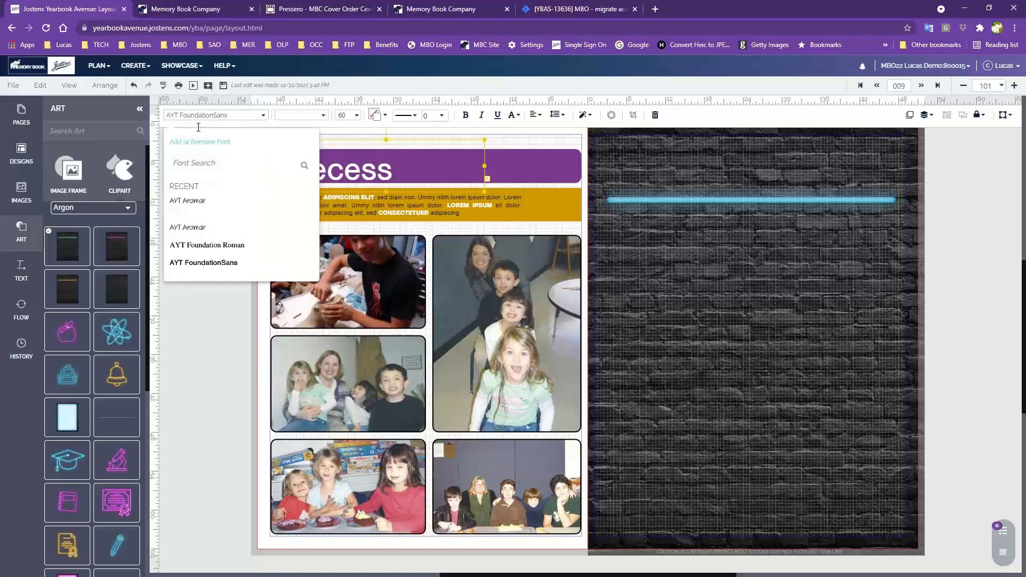
pyautogui.click(185, 202)
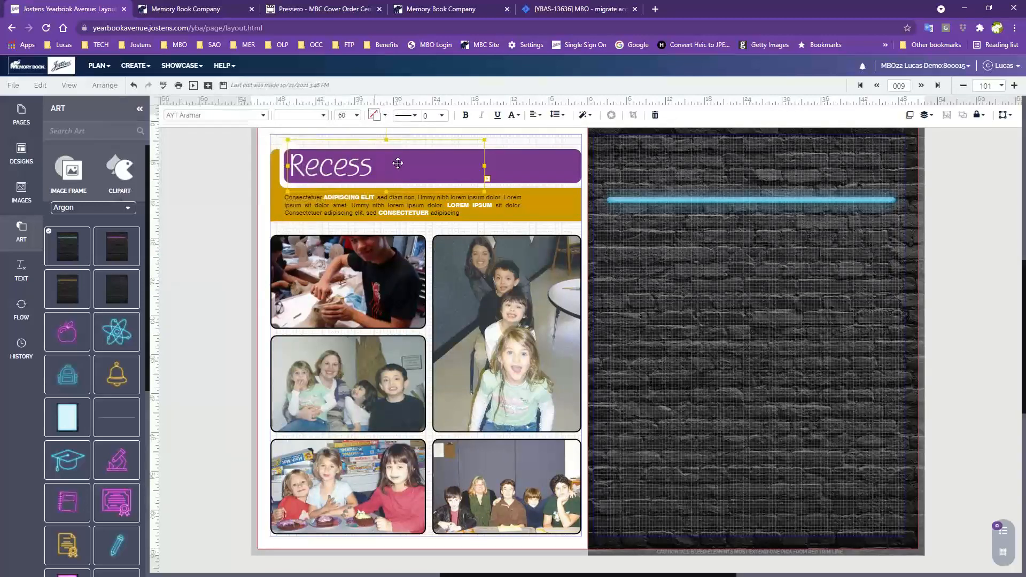
pyautogui.click(205, 229)
# - Give the purple headline bar an outline in the gold already used on the page, with a 5 pt line thickness
pyautogui.click(523, 159)
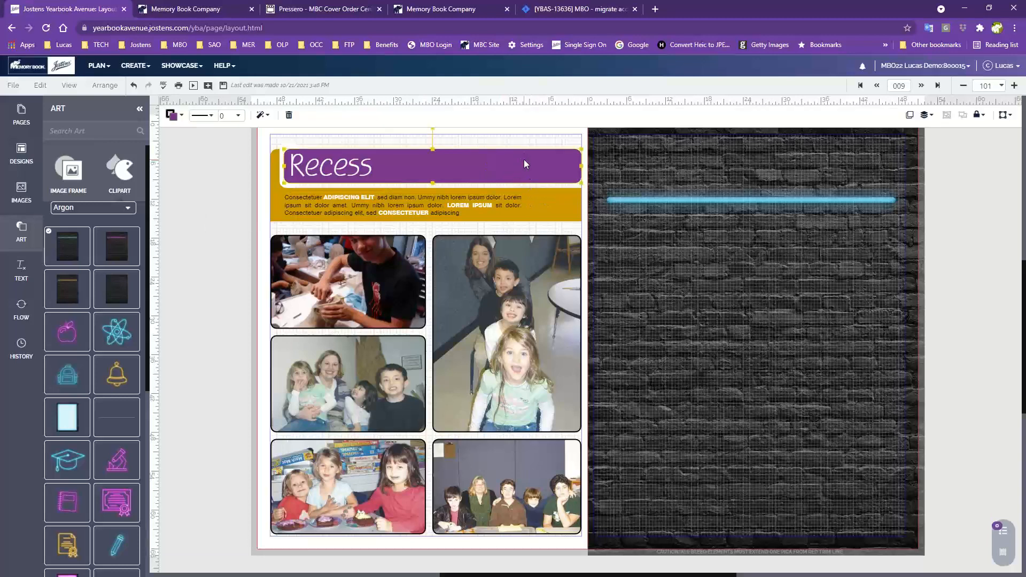
pyautogui.click(172, 115)
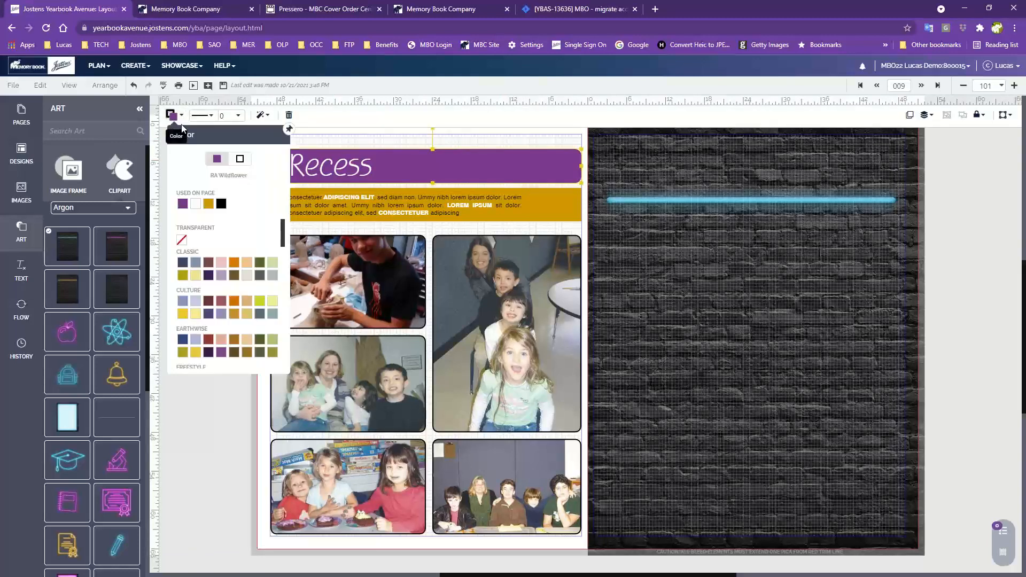
pyautogui.click(245, 161)
pyautogui.click(219, 160)
pyautogui.click(242, 160)
pyautogui.click(208, 203)
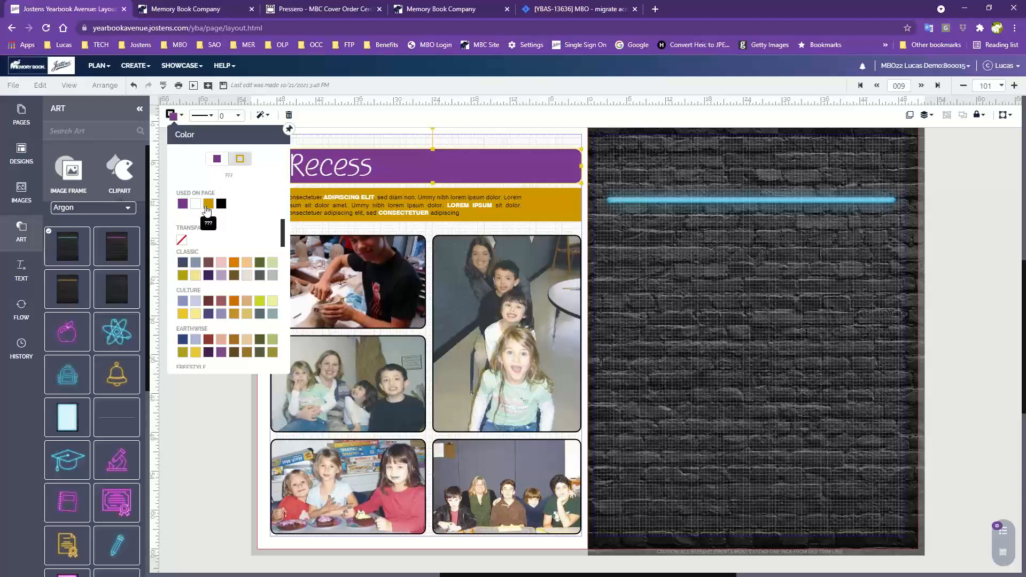
pyautogui.click(237, 116)
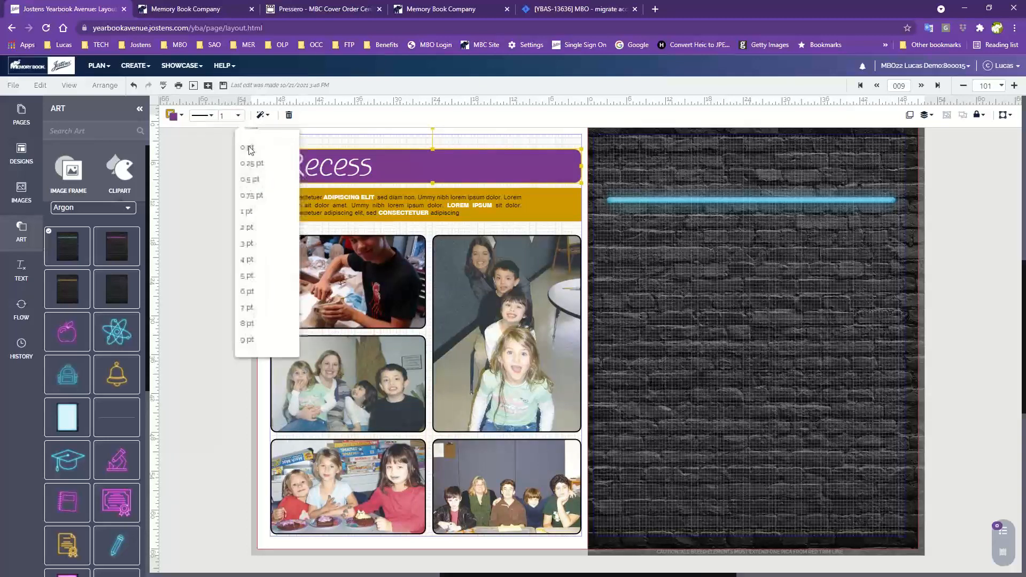
pyautogui.click(261, 276)
pyautogui.click(208, 213)
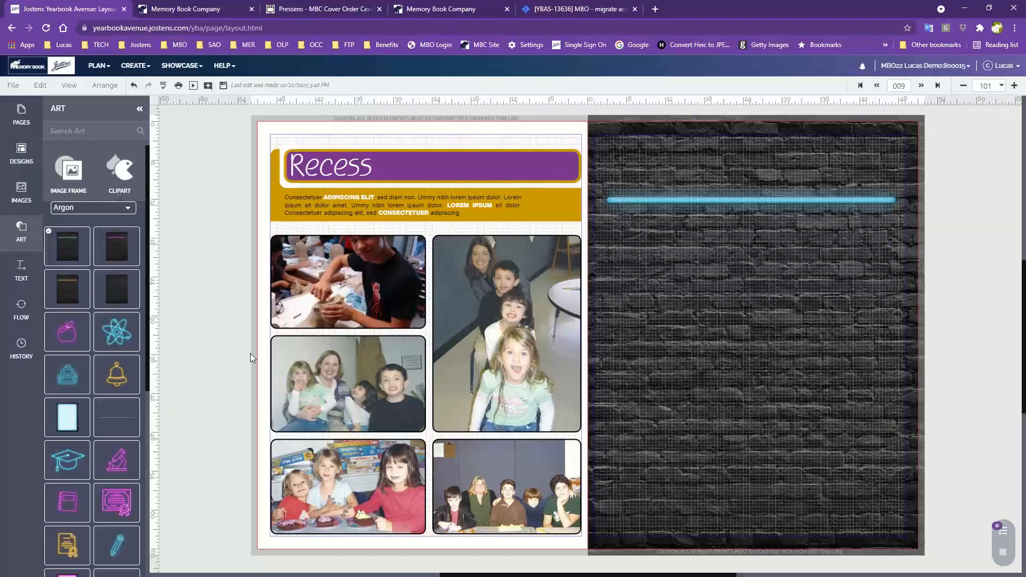
# - Try a transparency of 28 on the left page's middle-left candid photo and return it to 0
pyautogui.click(343, 288)
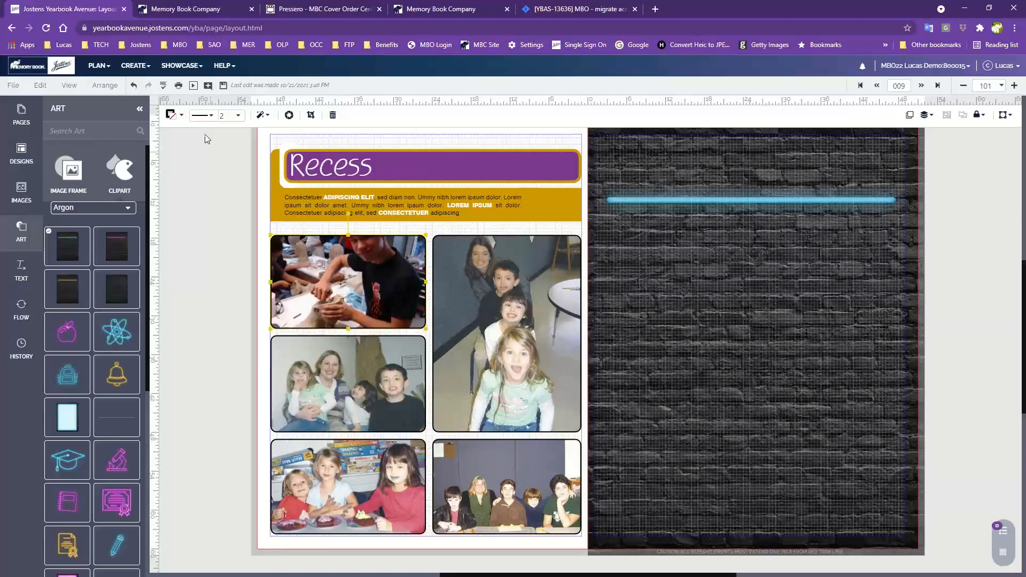
pyautogui.click(262, 116)
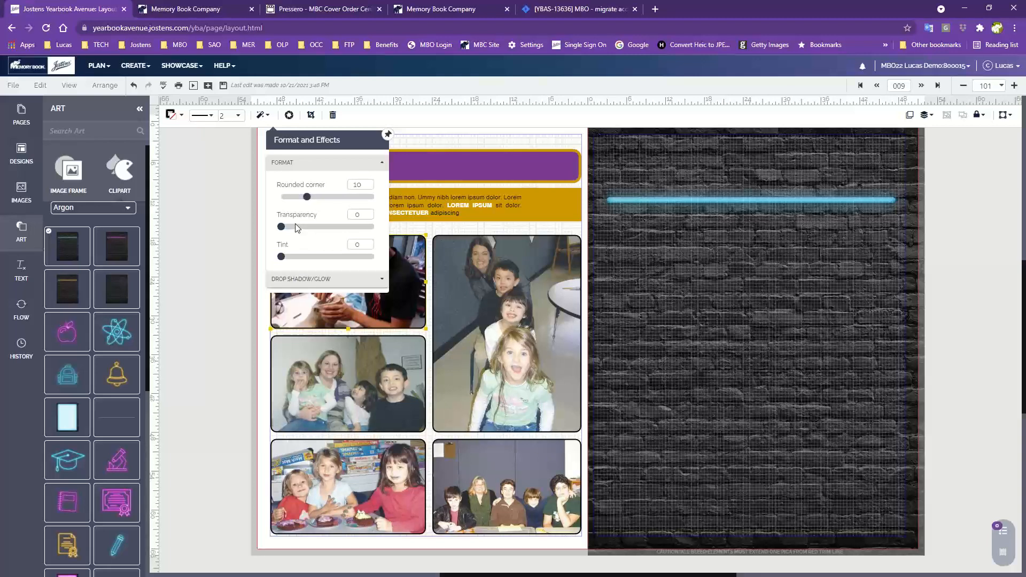
pyautogui.click(380, 373)
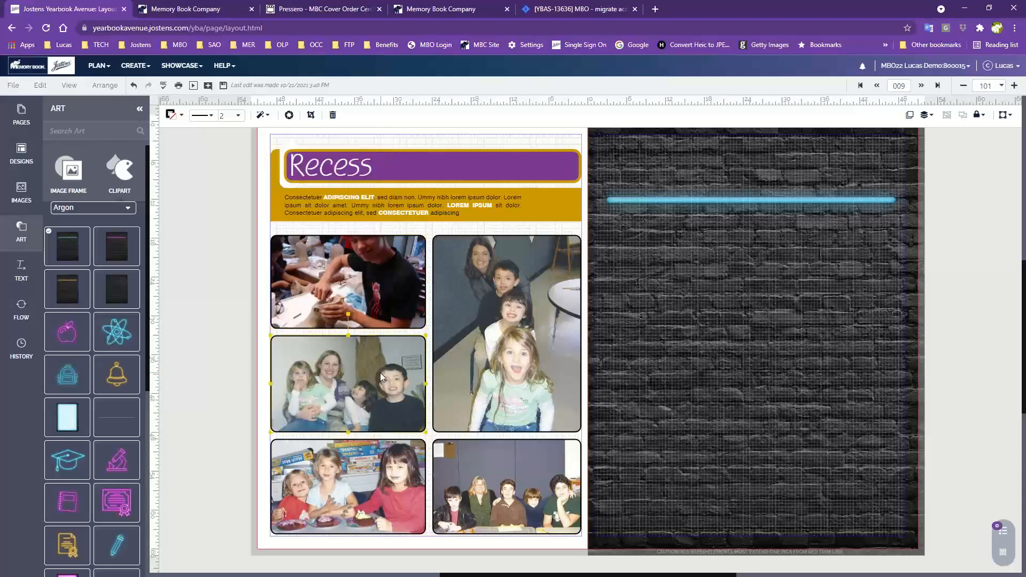
pyautogui.click(260, 114)
pyautogui.moveTo(279, 226); pyautogui.dragTo(305, 228)
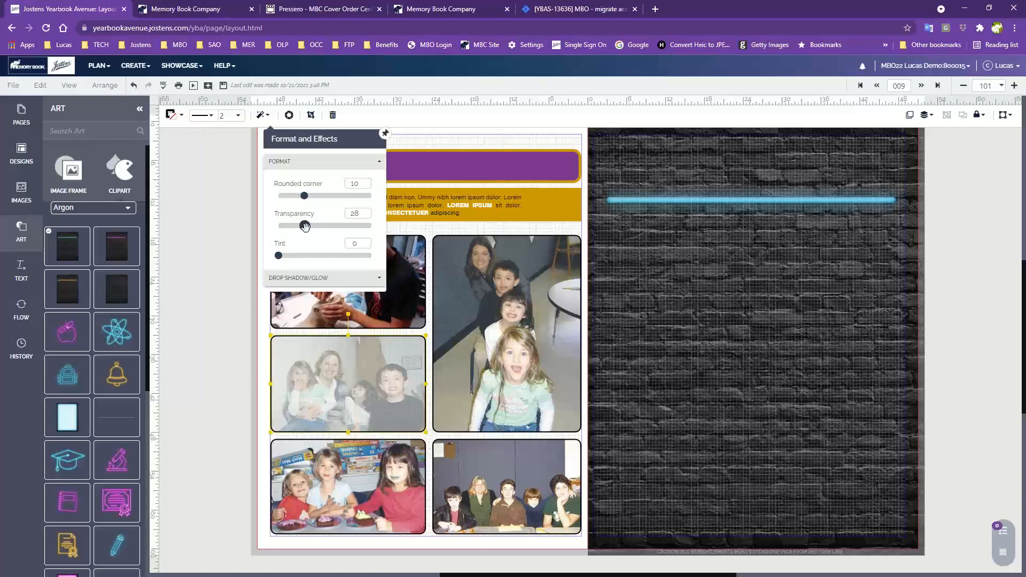
pyautogui.moveTo(305, 227); pyautogui.dragTo(263, 231)
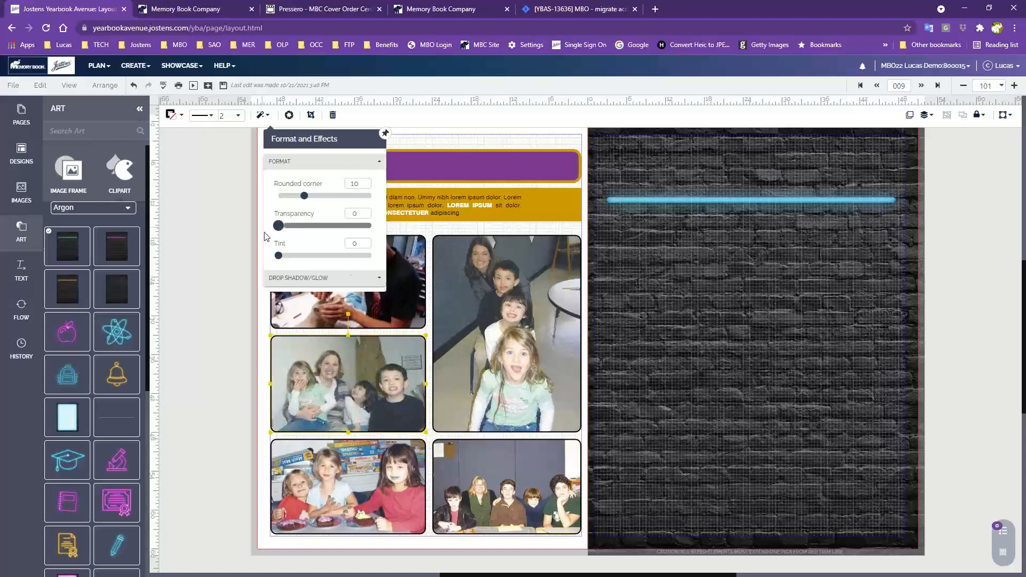
# - Keep the Format and Effects settings open clear of the photos and set the upper-left candid photo's tint to 19
pyautogui.click(385, 133)
pyautogui.moveTo(353, 139); pyautogui.dragTo(664, 148)
pyautogui.click(397, 271)
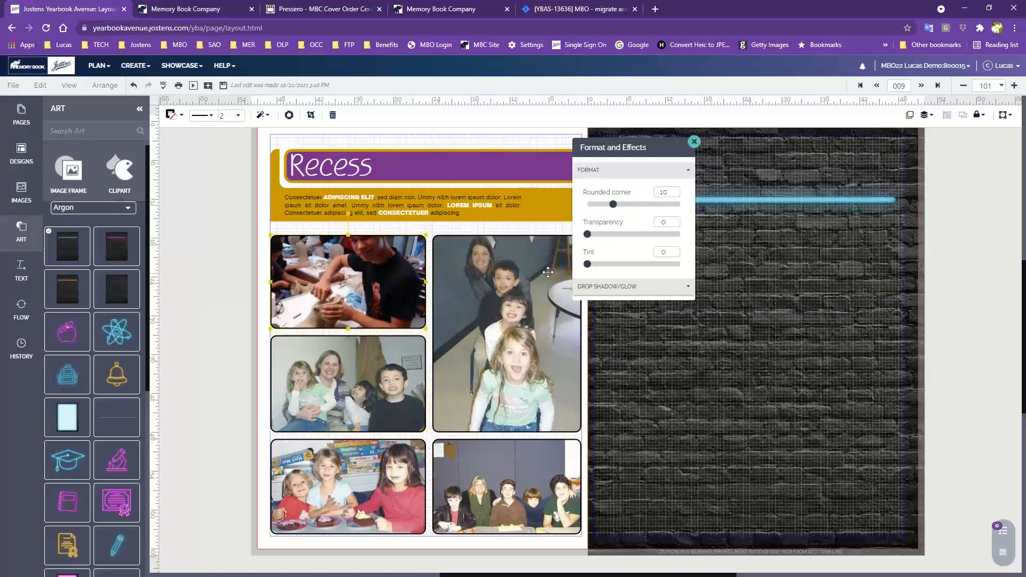
pyautogui.moveTo(589, 264); pyautogui.dragTo(606, 264)
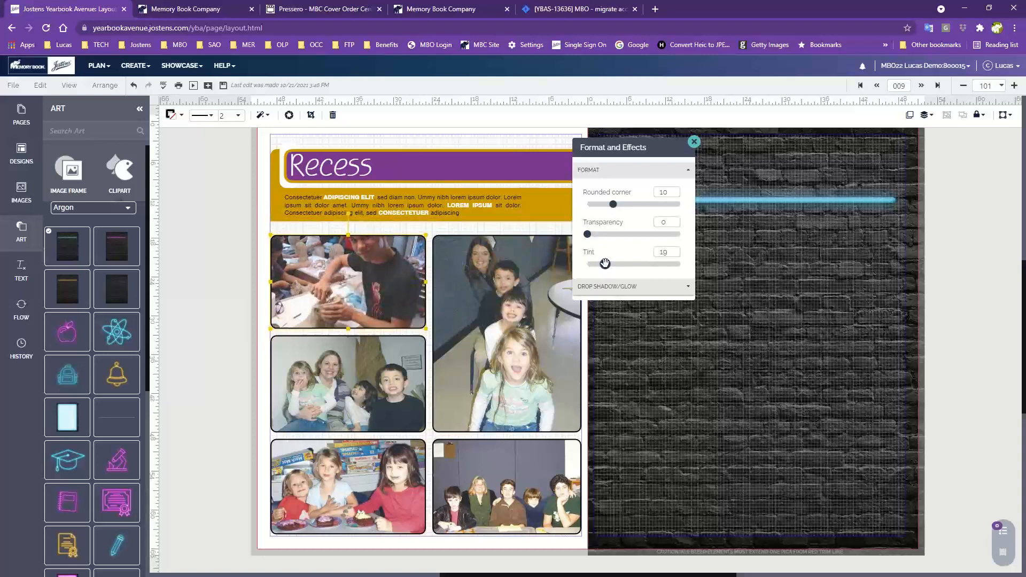
pyautogui.click(183, 311)
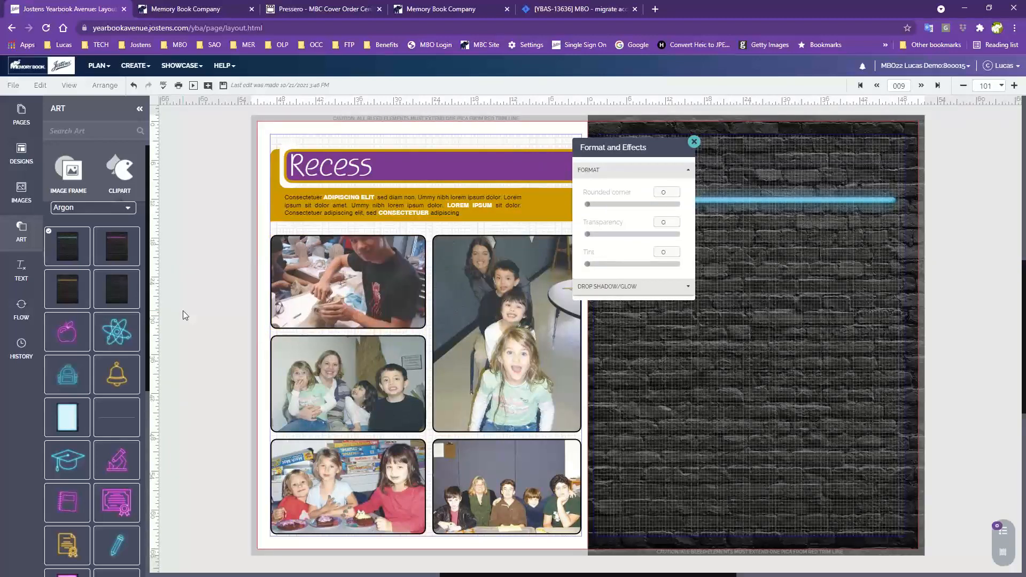
# - Apply a drop shadow to all the candid photos on the left page and switch the effect to Glow
pyautogui.click(628, 287)
pyautogui.click(379, 276)
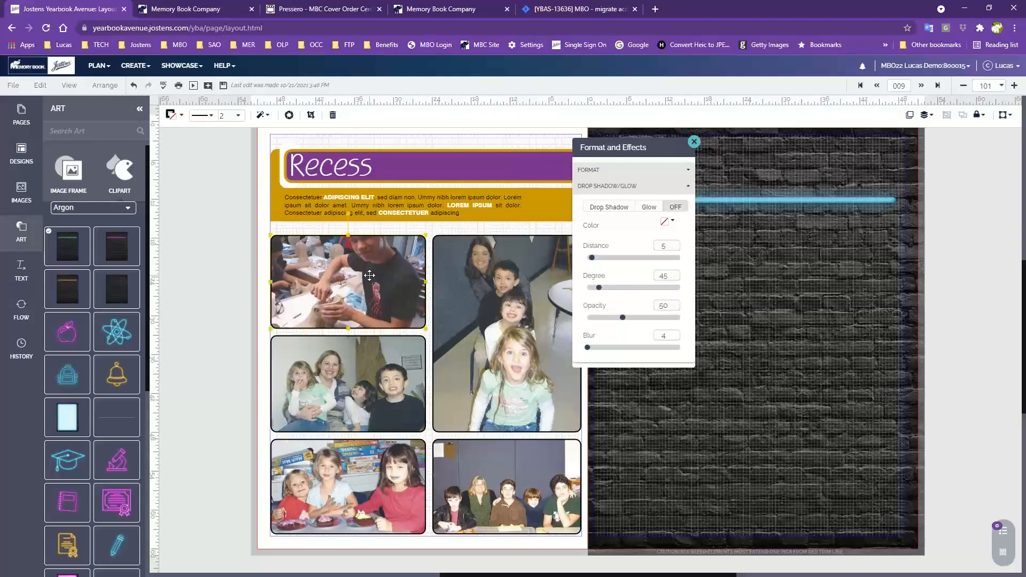
pyautogui.keyDown('shift'); pyautogui.click(385, 462); pyautogui.keyUp('shift')
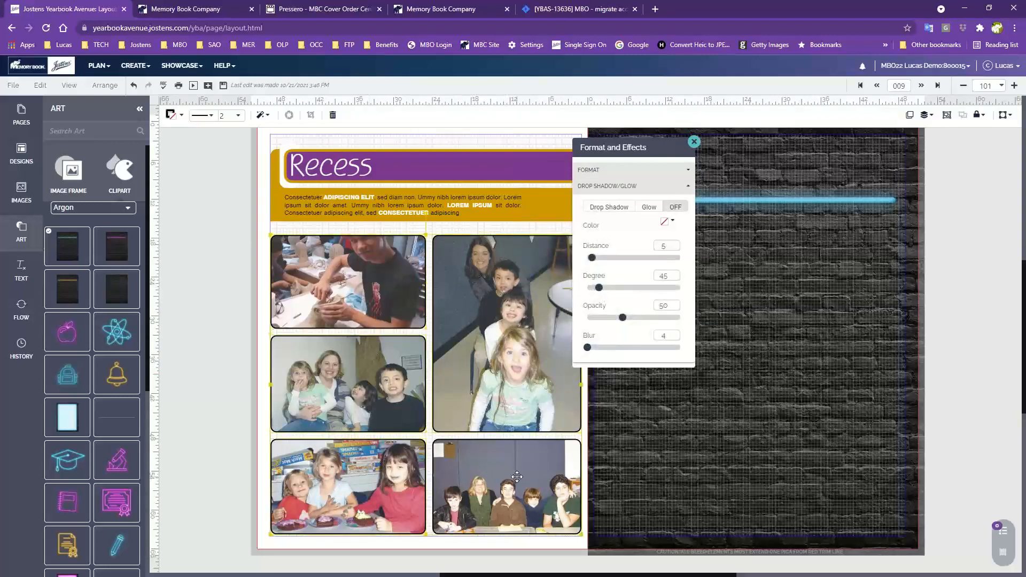
pyautogui.click(600, 187)
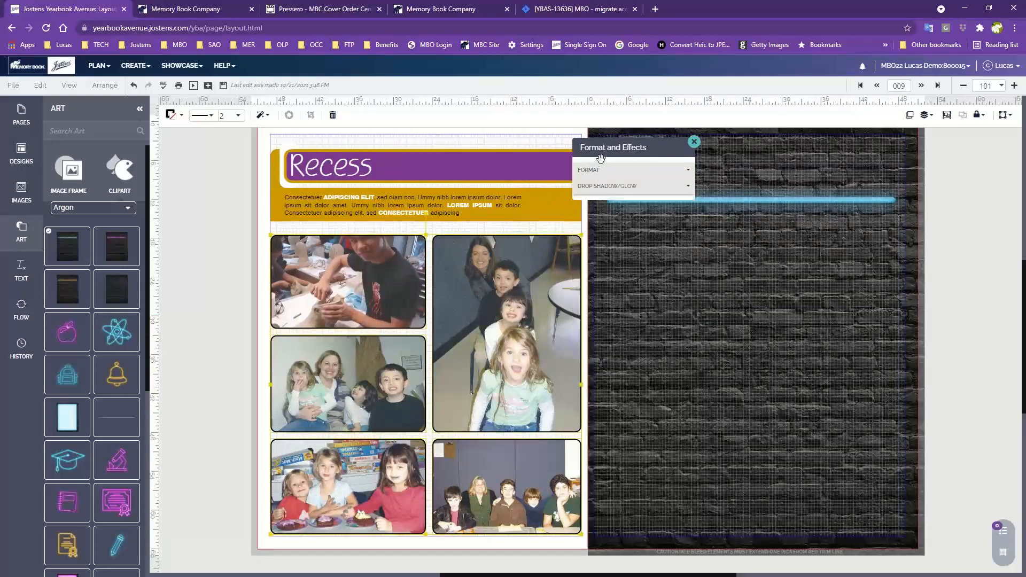
pyautogui.click(594, 188)
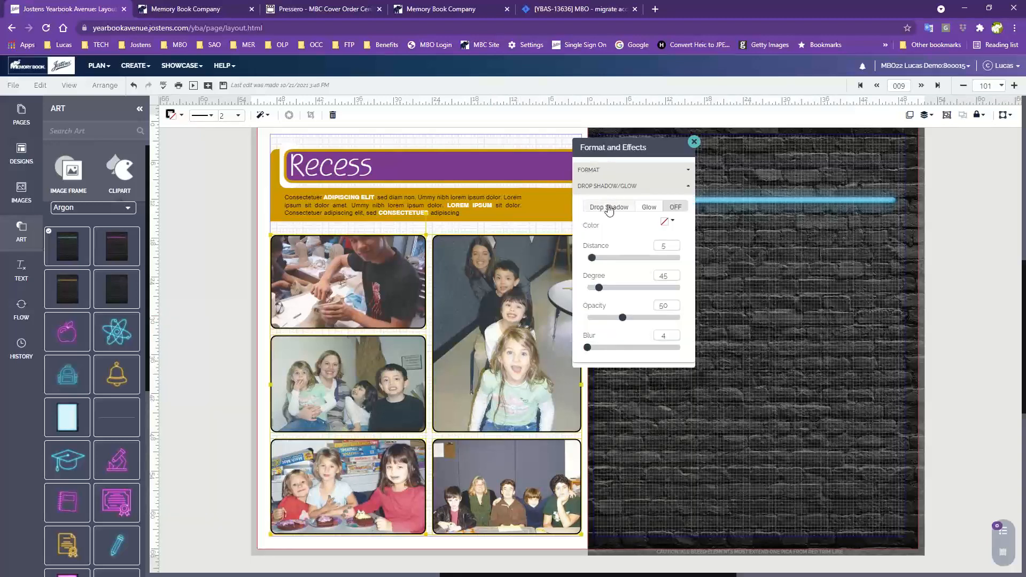
pyautogui.click(604, 206)
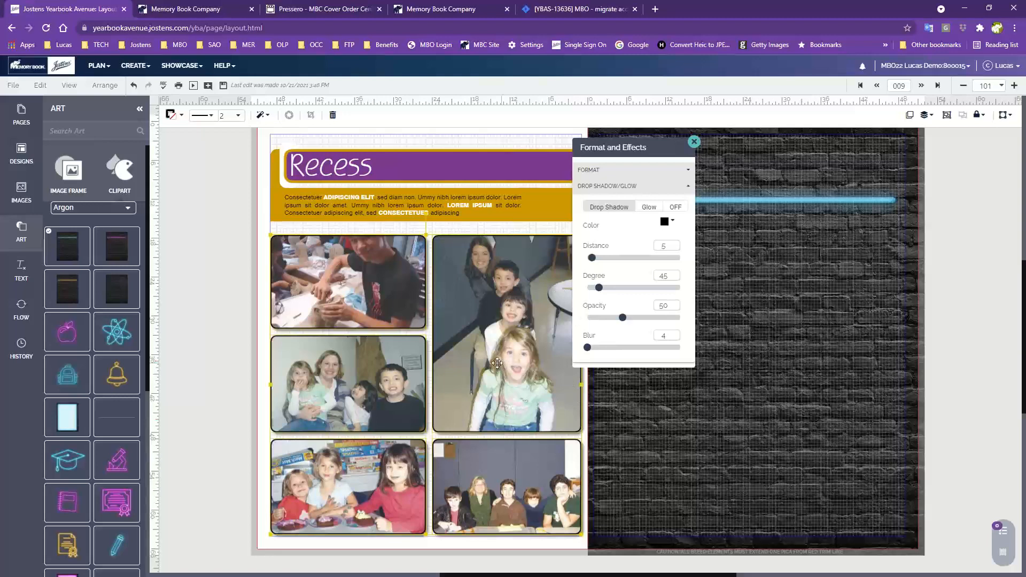
pyautogui.click(649, 208)
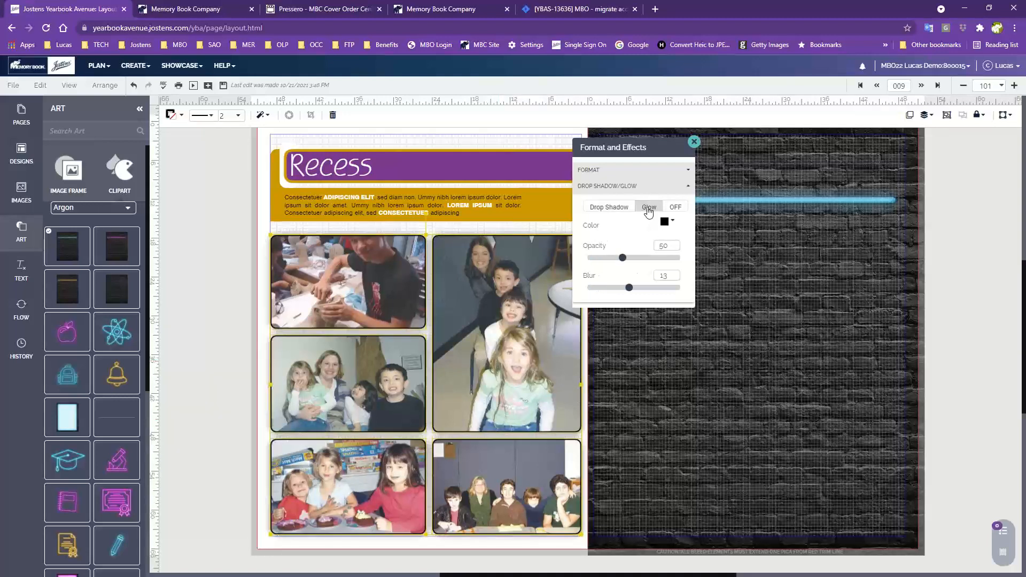
# - Try a glow opacity of 54 and blur of 16 on the candid photos, switch them to a drop shadow and close the effects settings
pyautogui.moveTo(622, 258); pyautogui.dragTo(643, 288)
pyautogui.moveTo(601, 258); pyautogui.dragTo(627, 258)
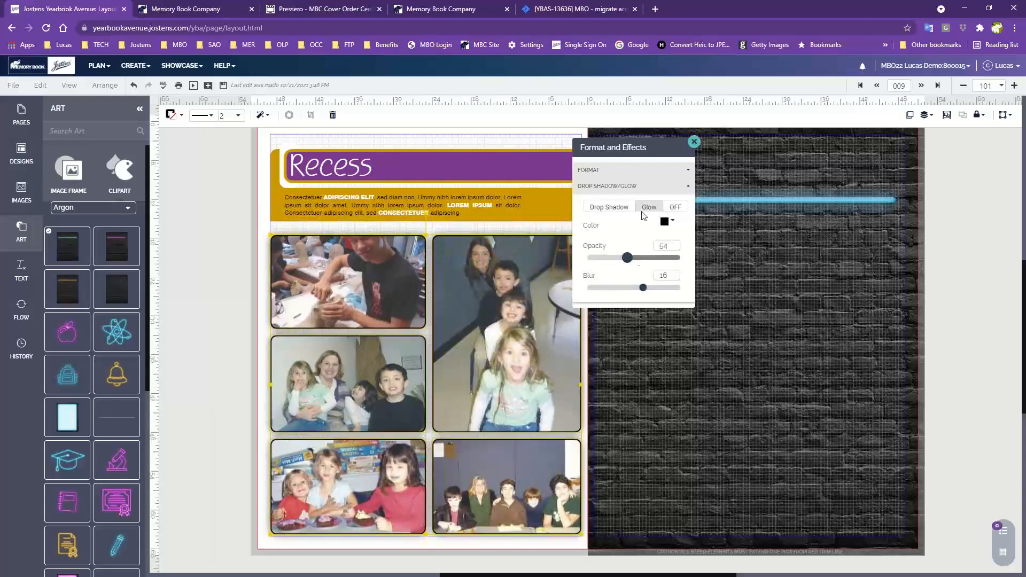
pyautogui.click(610, 208)
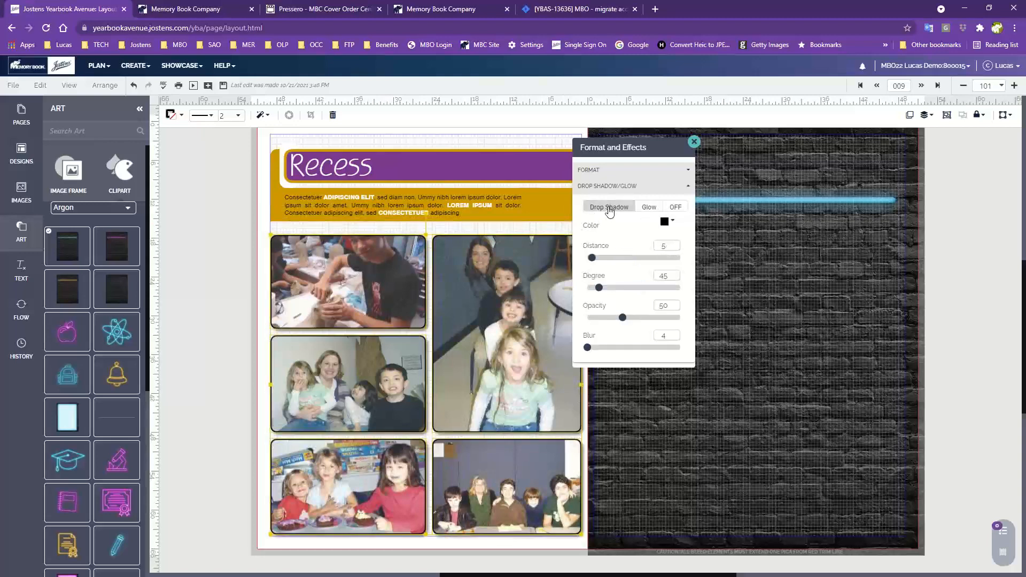
pyautogui.click(266, 234)
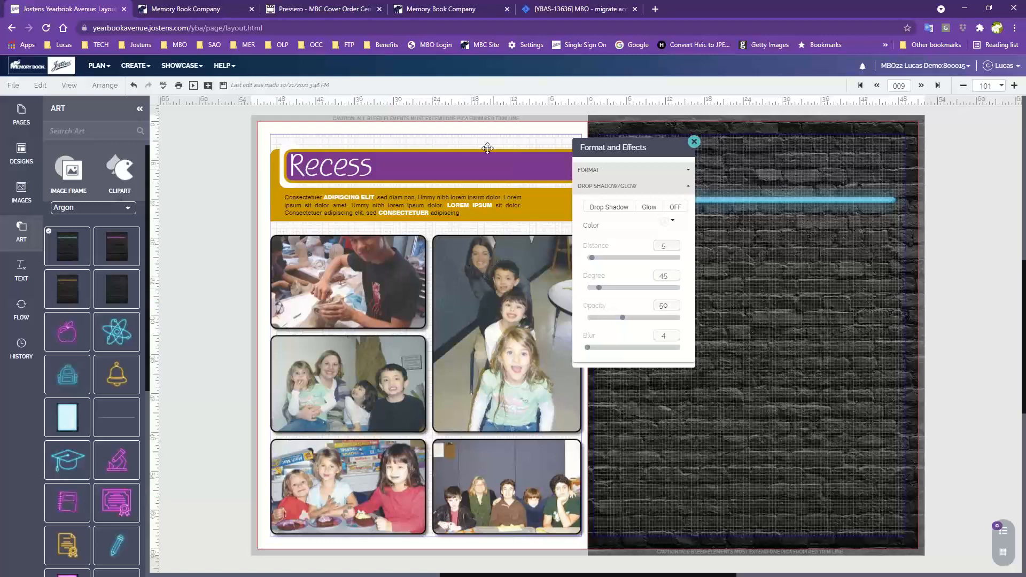
pyautogui.click(363, 264)
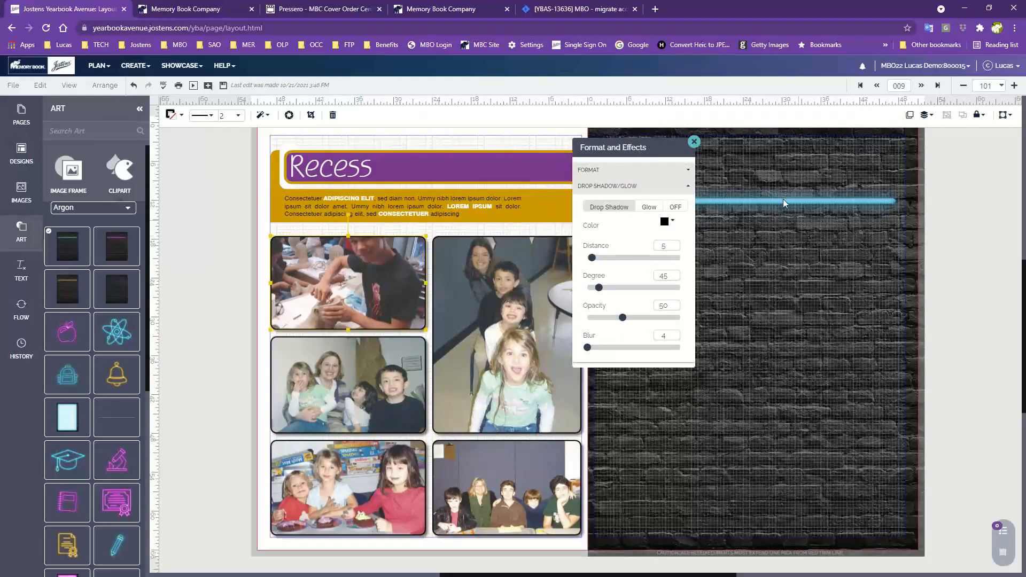
pyautogui.click(694, 142)
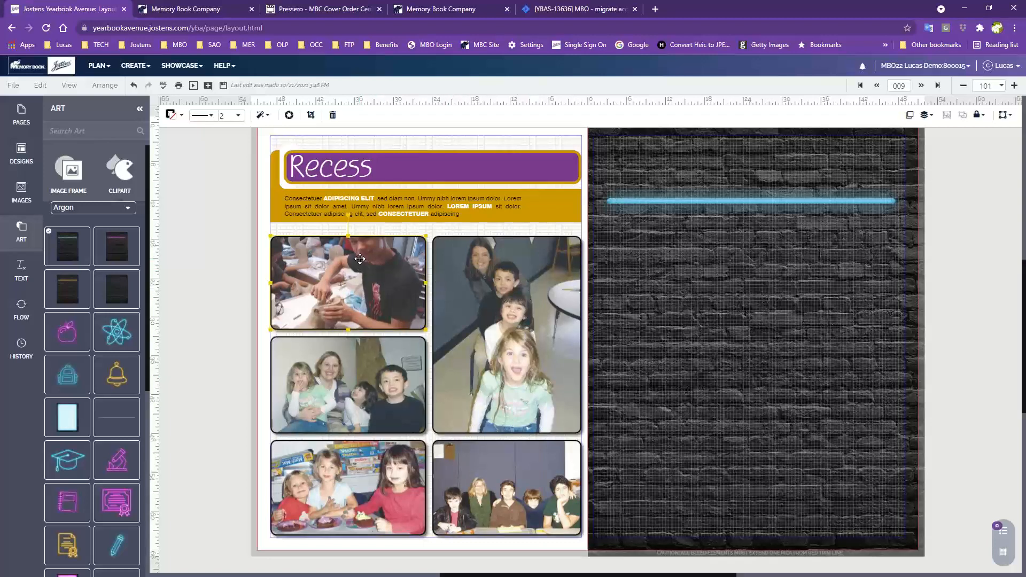
# - Shift the image down within the upper-left candid photo's frame until its top edge meets the top of the frame
pyautogui.click(312, 118)
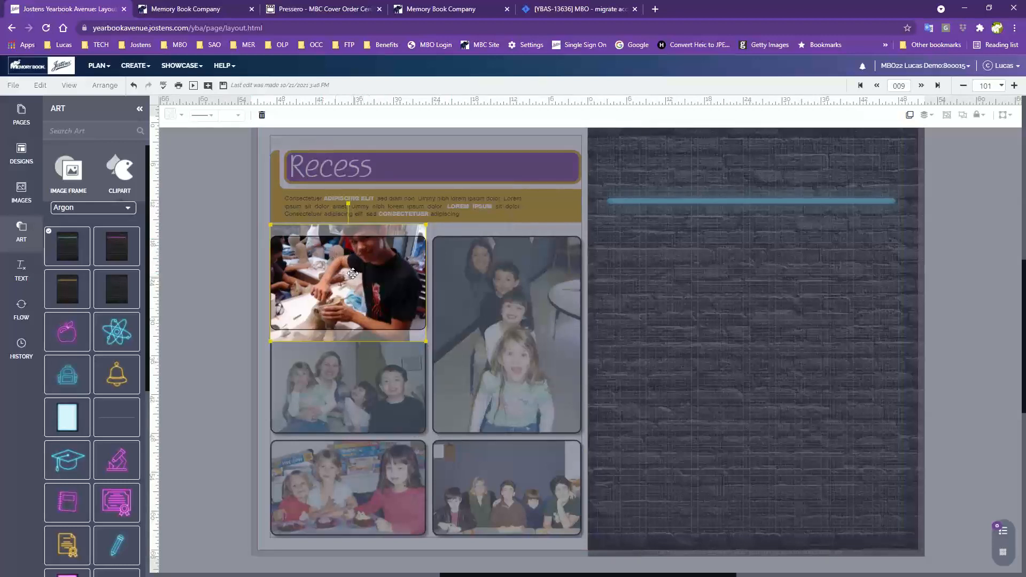
pyautogui.moveTo(366, 256); pyautogui.dragTo(367, 267)
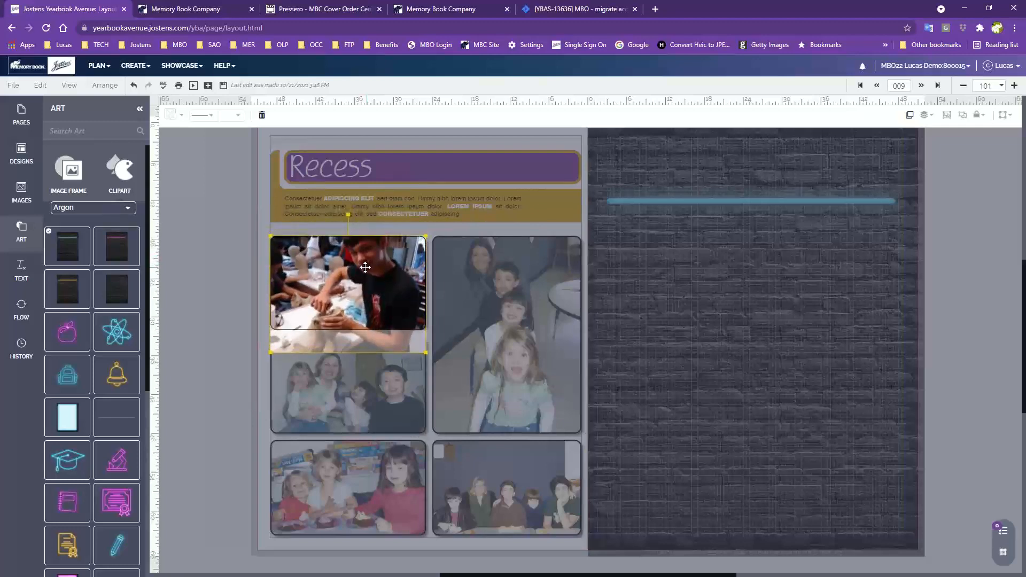
pyautogui.click(223, 282)
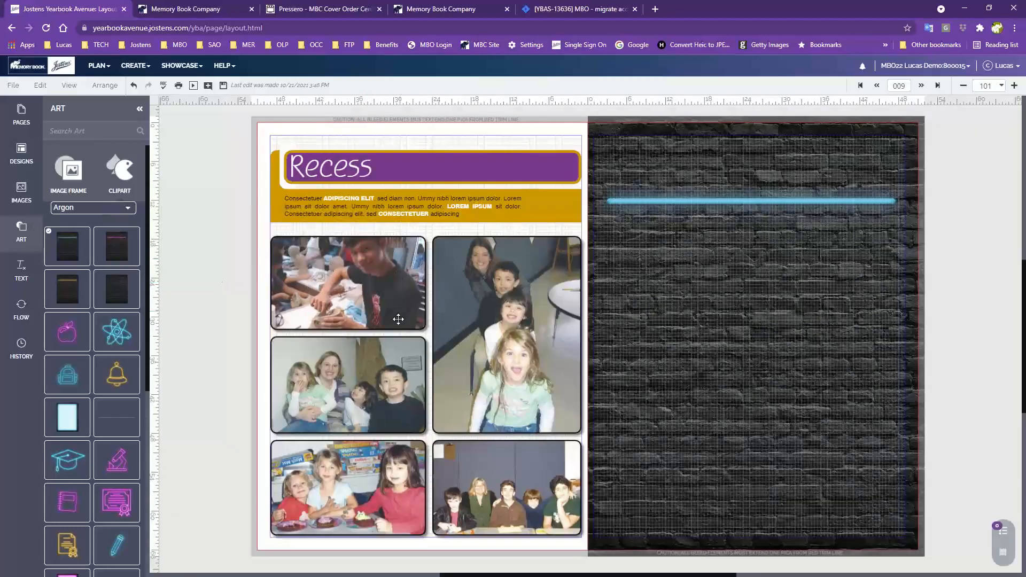
# - Enlarge the image inside the left page's middle-left photo frame and reposition it so the group fills the frame
pyautogui.doubleClick(383, 369)
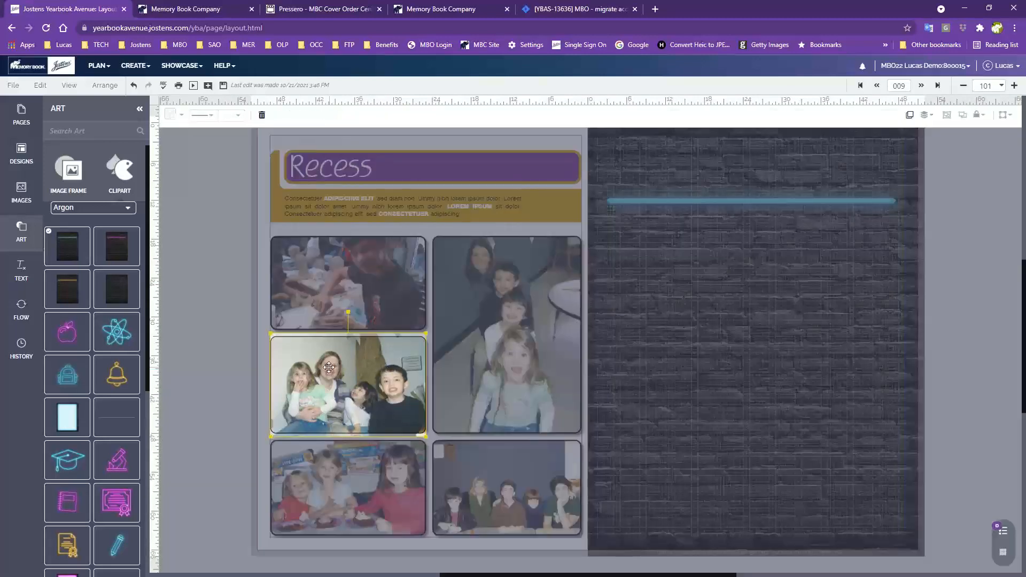
pyautogui.click(198, 362)
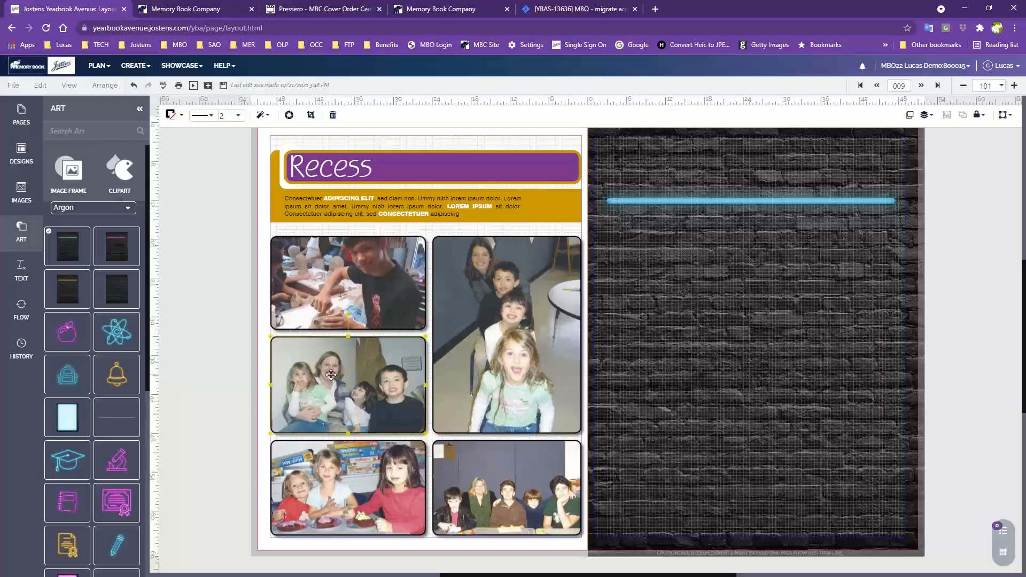
pyautogui.click(332, 374)
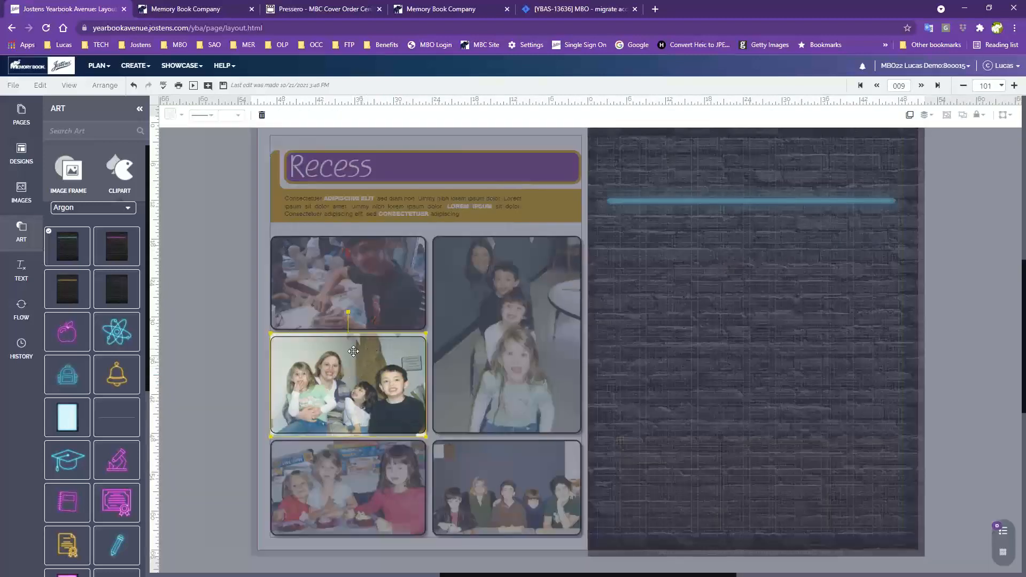
pyautogui.moveTo(344, 370); pyautogui.dragTo(344, 365)
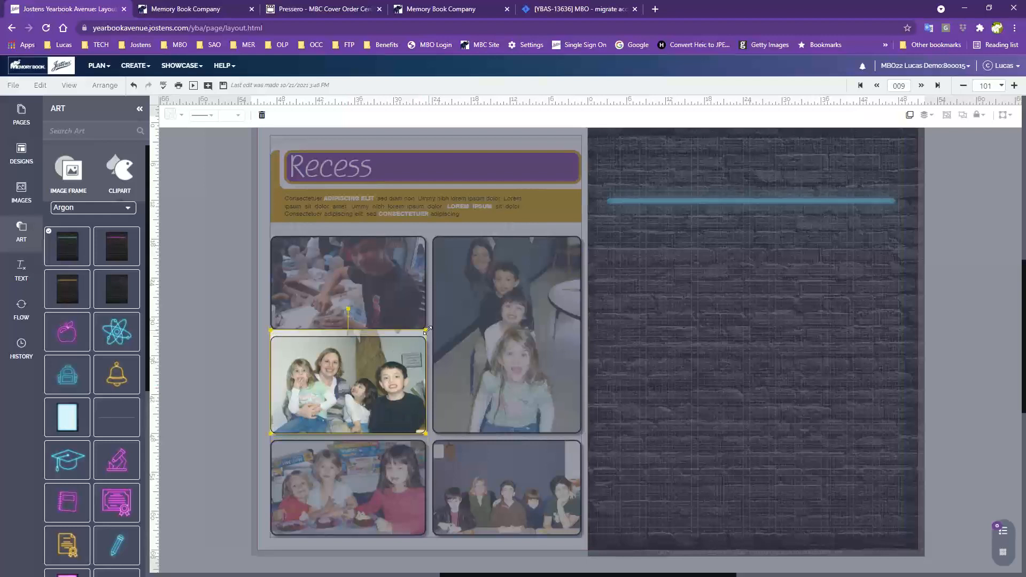
pyautogui.moveTo(425, 331); pyautogui.dragTo(463, 304)
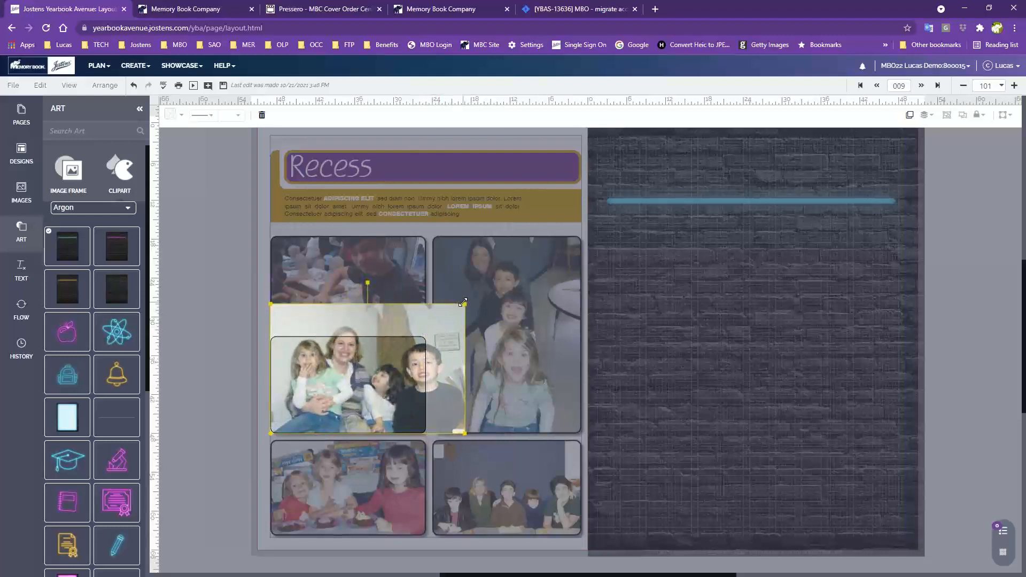
pyautogui.moveTo(396, 380); pyautogui.dragTo(375, 397)
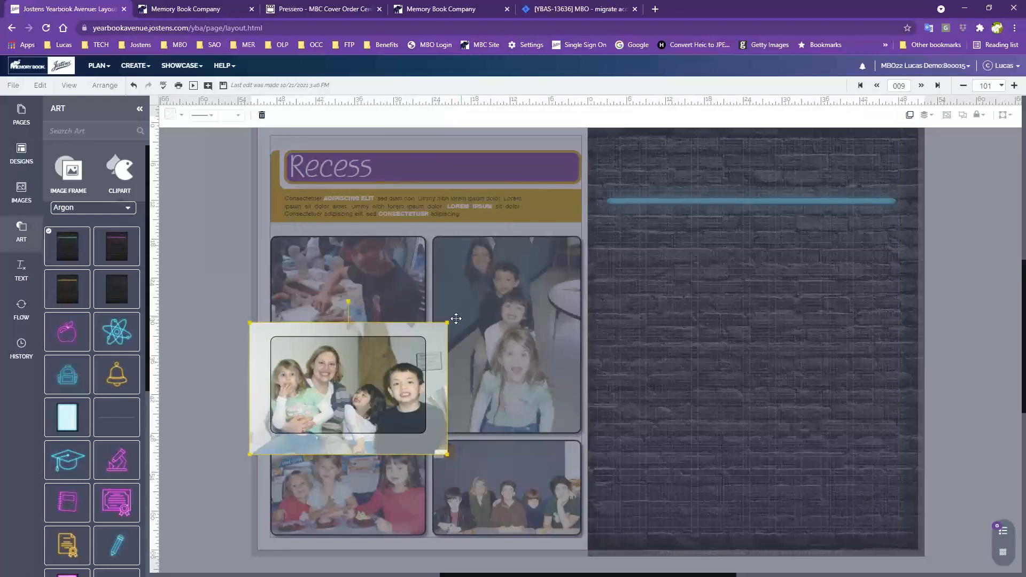
pyautogui.click(224, 373)
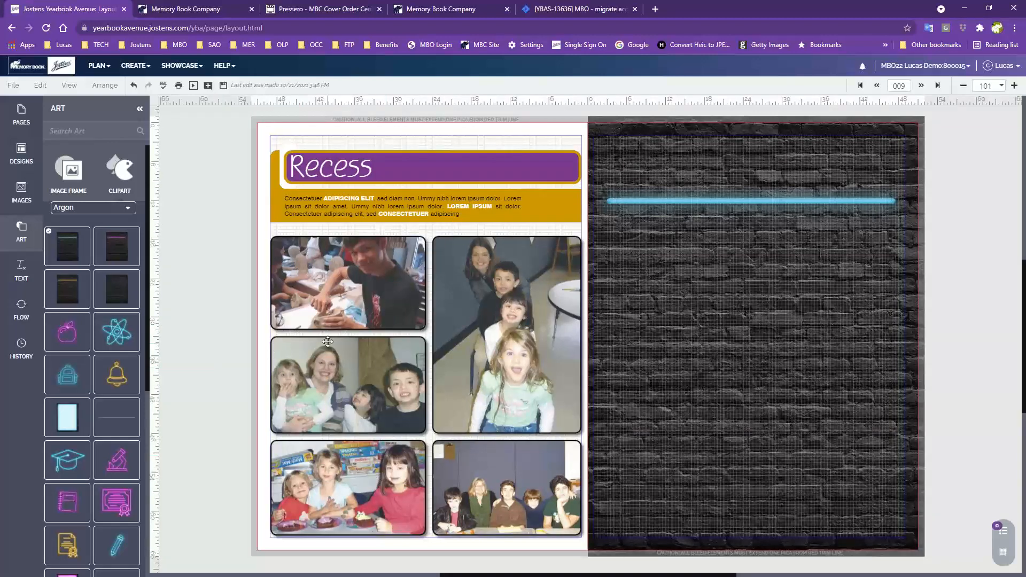
# - Enlarge the image inside the left page's lower-right photo frame and shift it to center the group of people
pyautogui.doubleClick(508, 503)
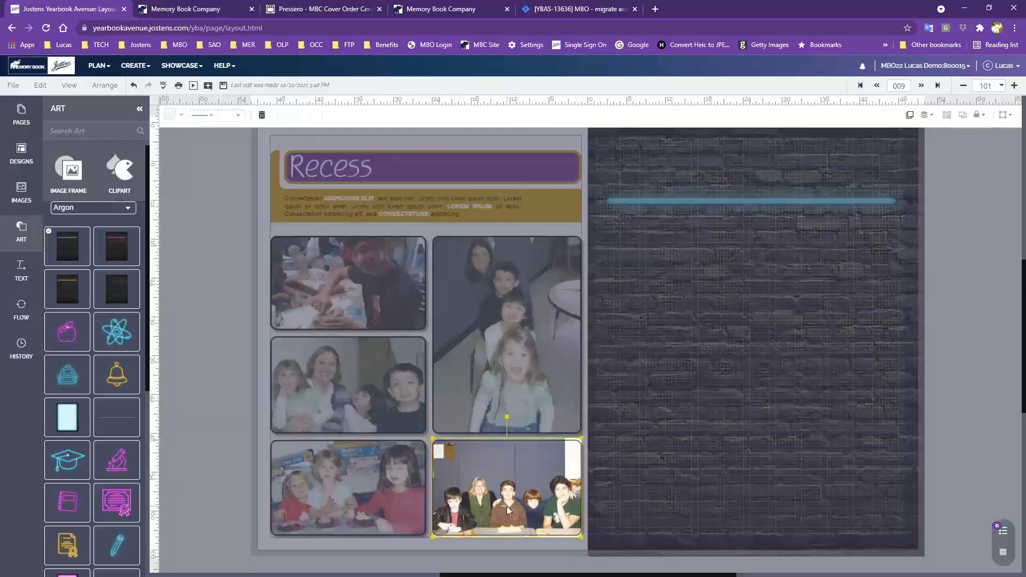
pyautogui.moveTo(582, 438); pyautogui.dragTo(613, 416)
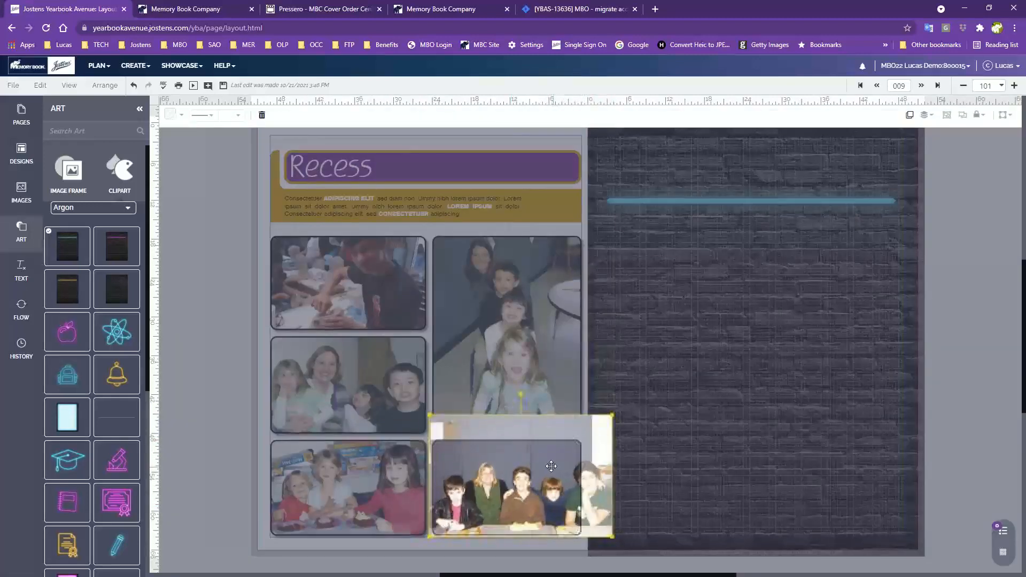
pyautogui.moveTo(551, 466); pyautogui.dragTo(539, 464)
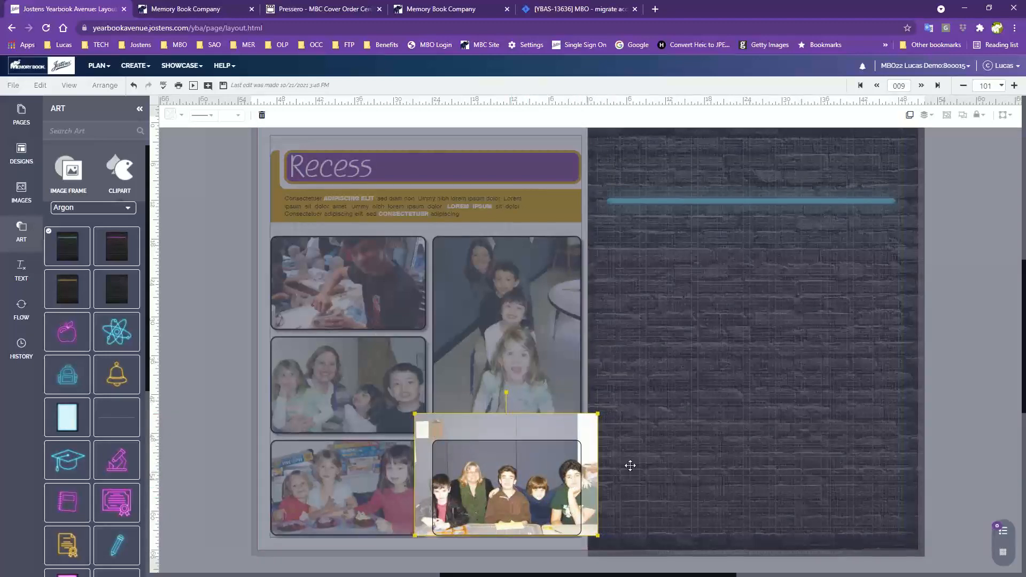
pyautogui.click(716, 512)
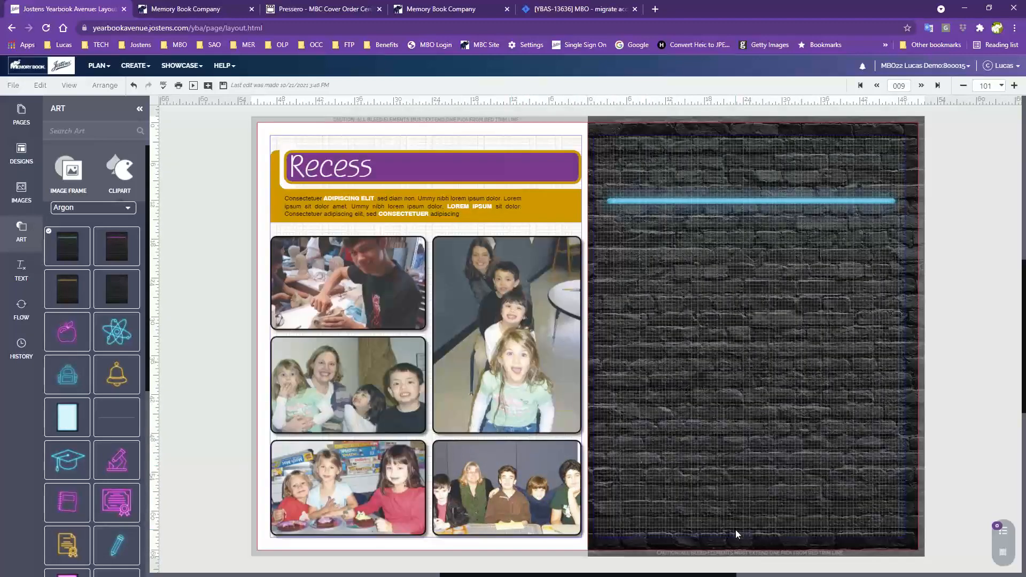
# - Open the tall candid photo in Snap Edit and try the B & W, Sepia and Overlay filters in turn, removing each one
pyautogui.click(358, 269)
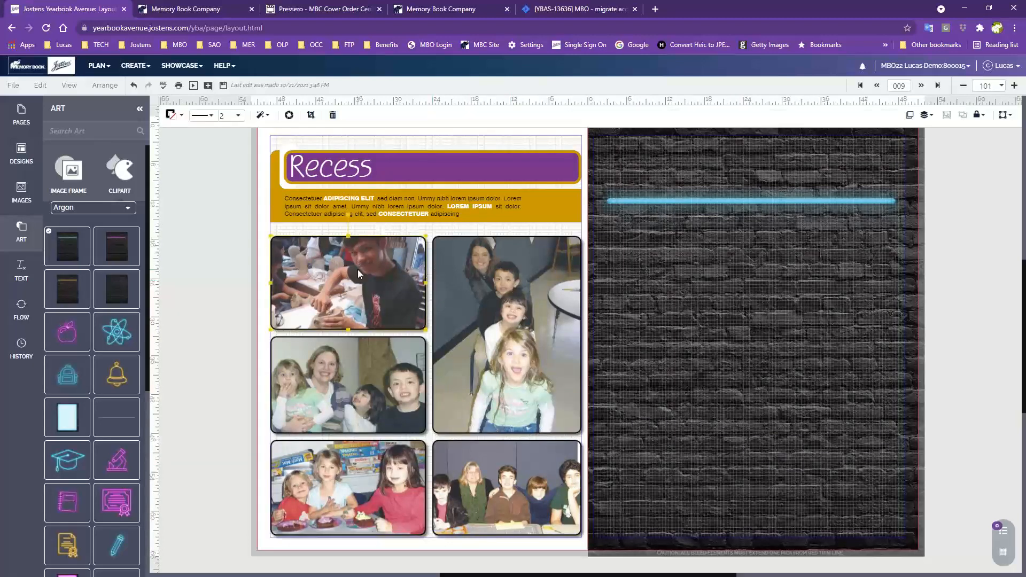
pyautogui.click(514, 292)
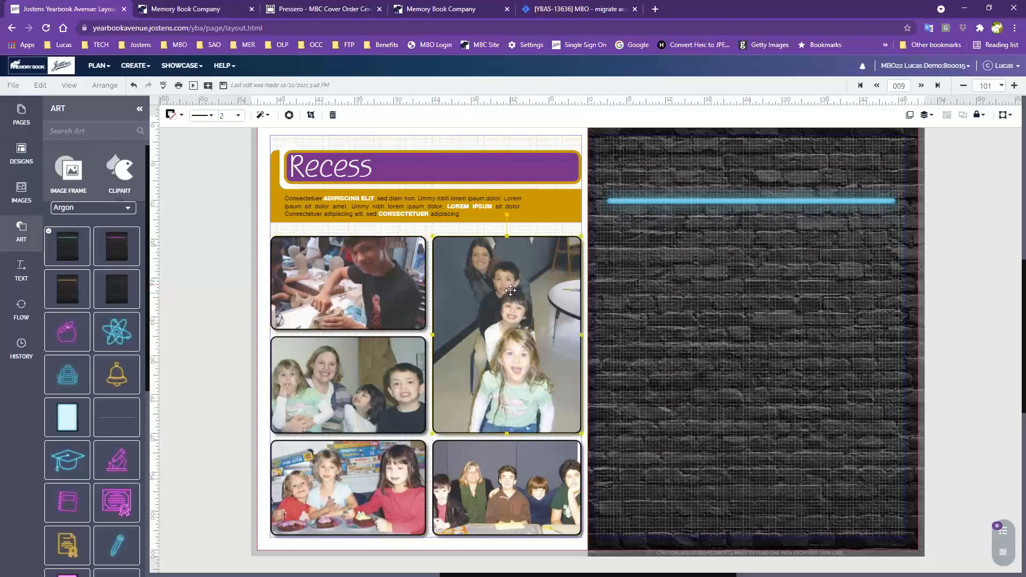
pyautogui.click(289, 116)
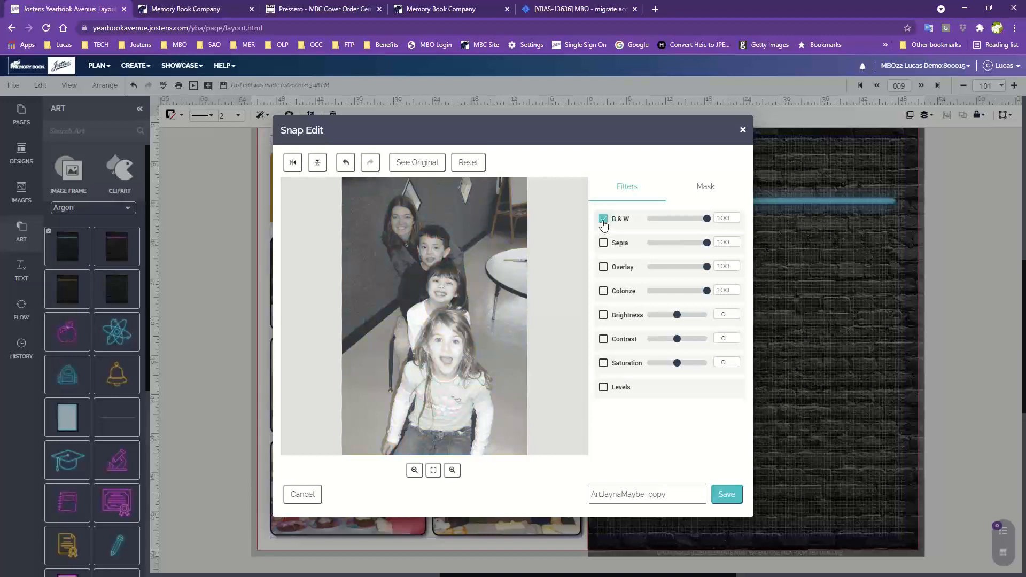
pyautogui.click(603, 243)
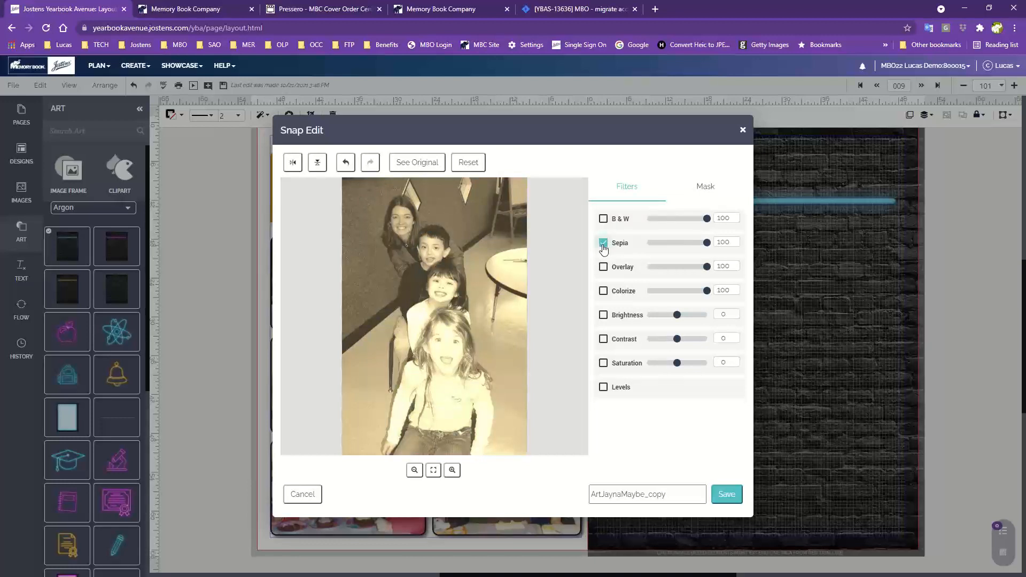
pyautogui.click(603, 243)
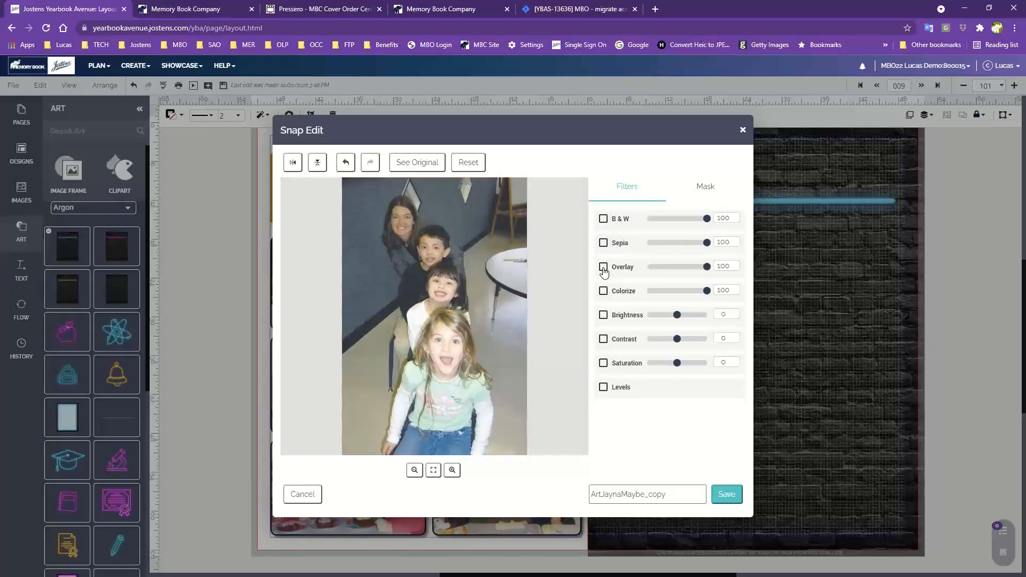
pyautogui.click(603, 268)
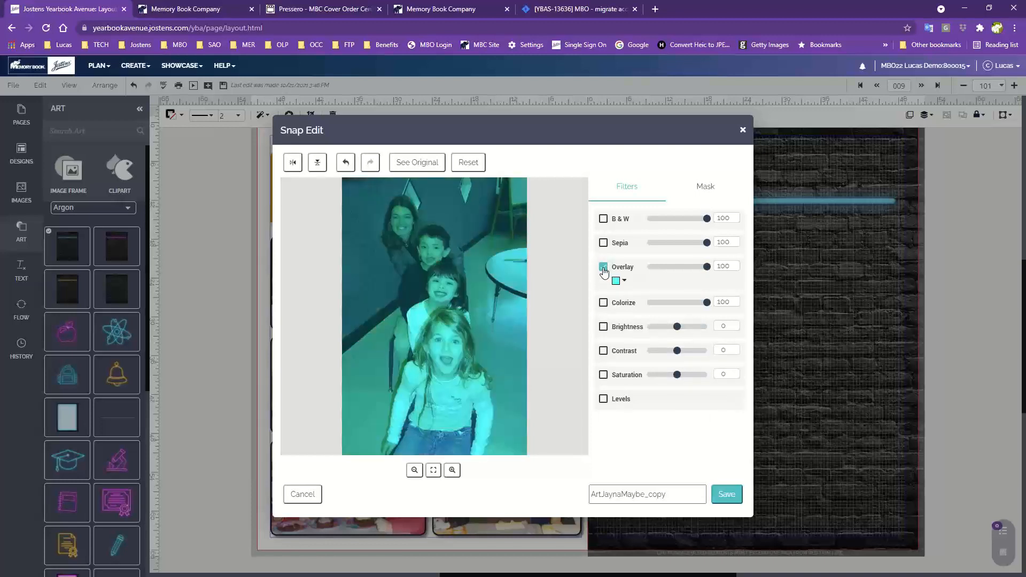
pyautogui.click(603, 269)
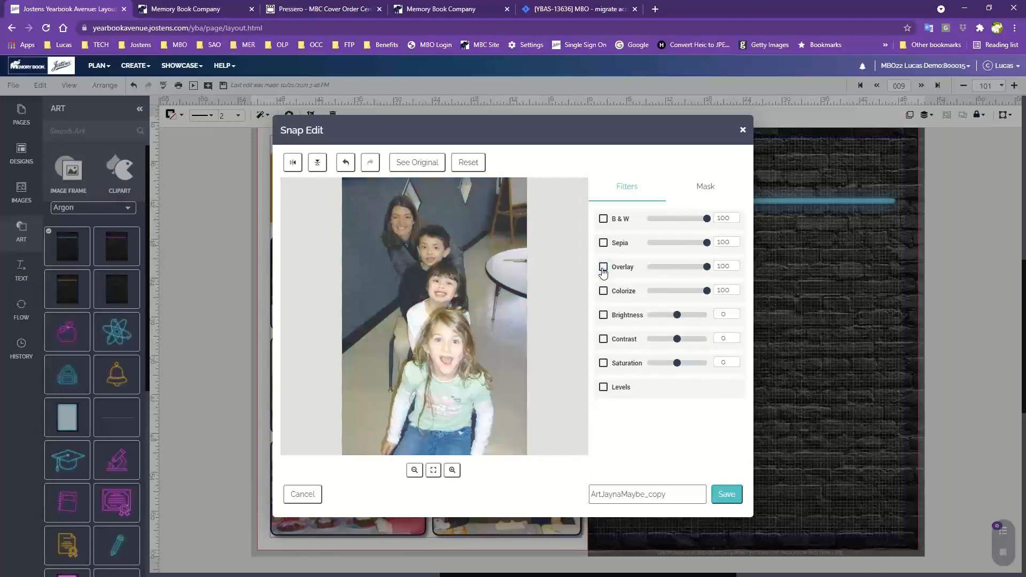
# - Apply the Colorize filter at 100 to the tall photo with a green from the Rainforest color group
pyautogui.click(603, 292)
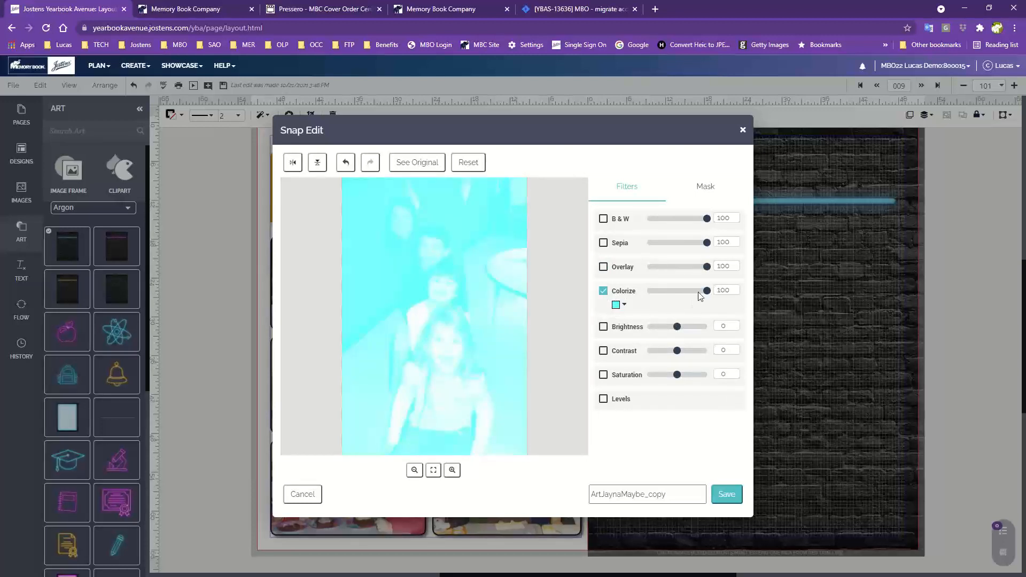
pyautogui.moveTo(706, 290); pyautogui.dragTo(728, 290)
pyautogui.click(616, 308)
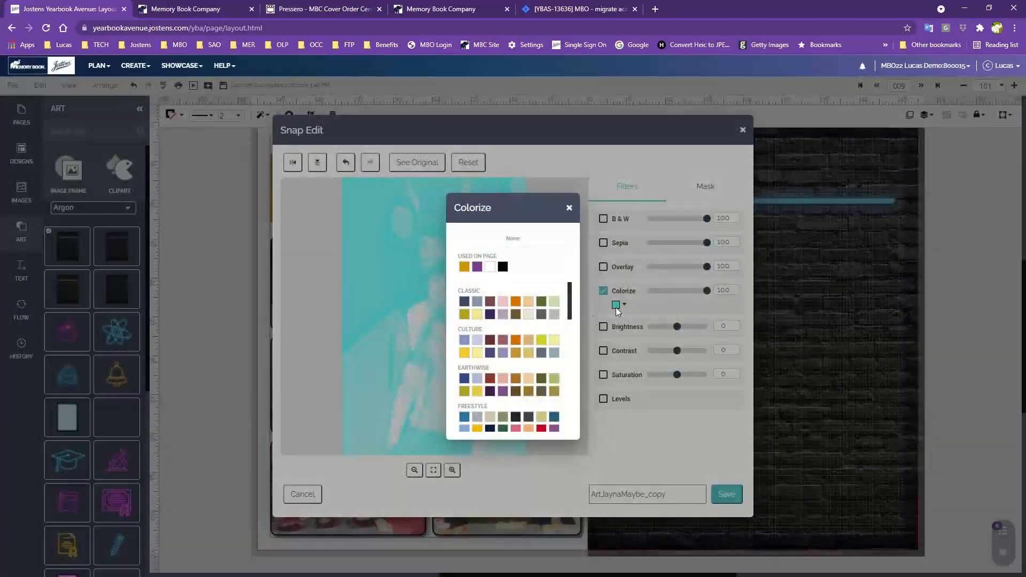
pyautogui.scroll(-1, 527, 372)
pyautogui.scroll(-1, 528, 374)
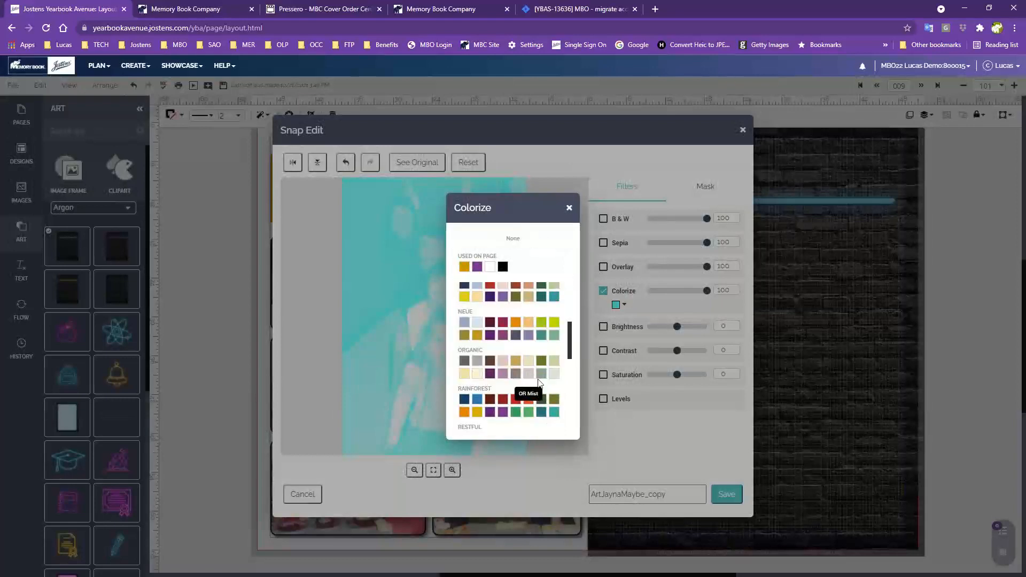
pyautogui.click(520, 413)
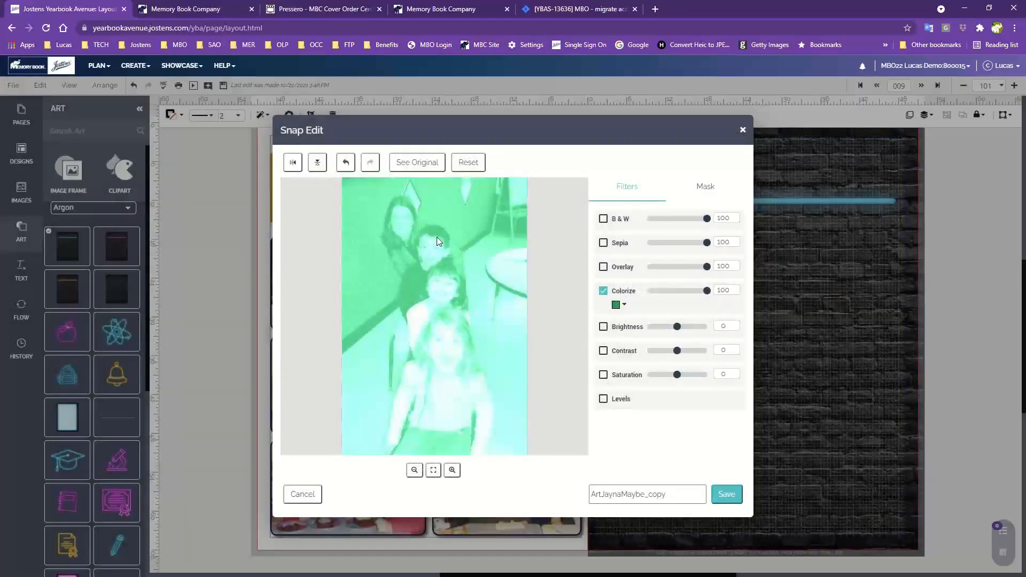
# - Change the tall photo's Colorize color to a pale yellow
pyautogui.click(616, 308)
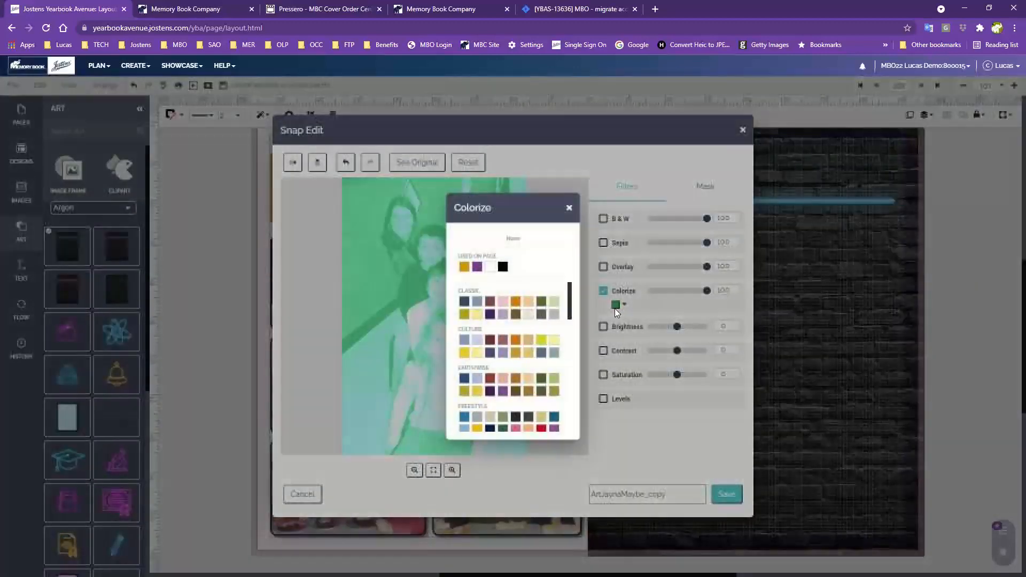
pyautogui.scroll(-5, 518, 392)
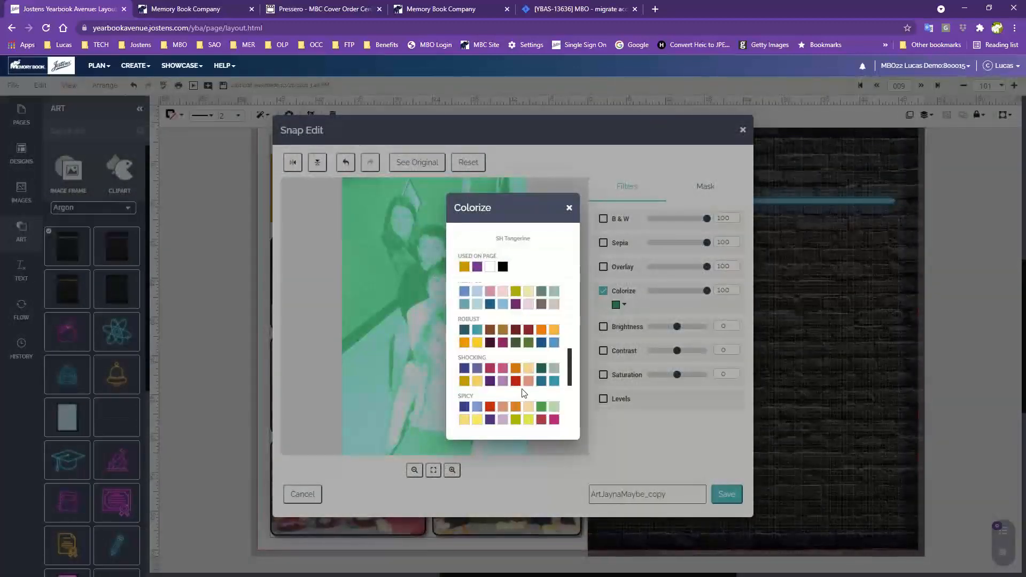
pyautogui.scroll(-3, 531, 420)
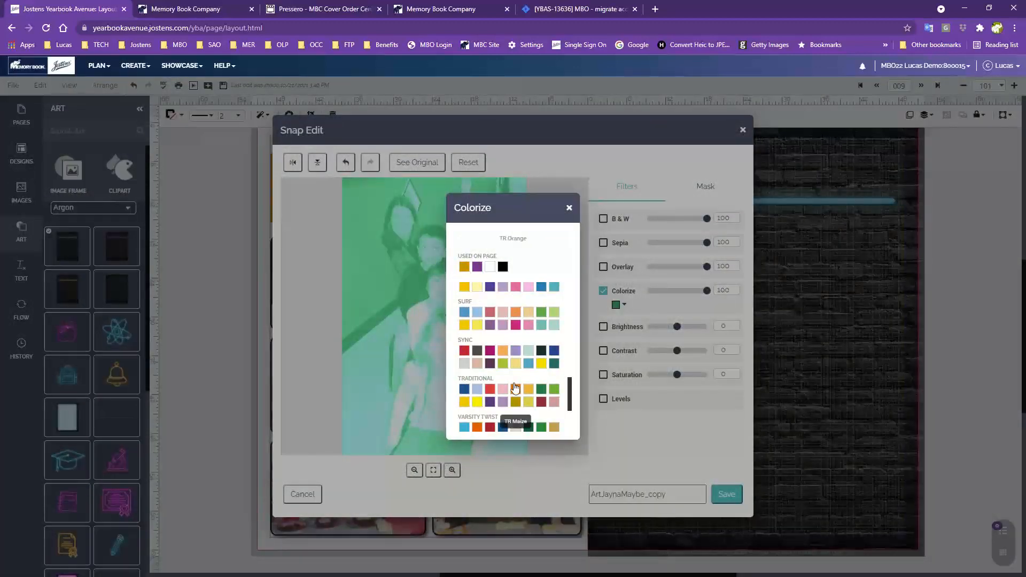
pyautogui.scroll(3, 537, 338)
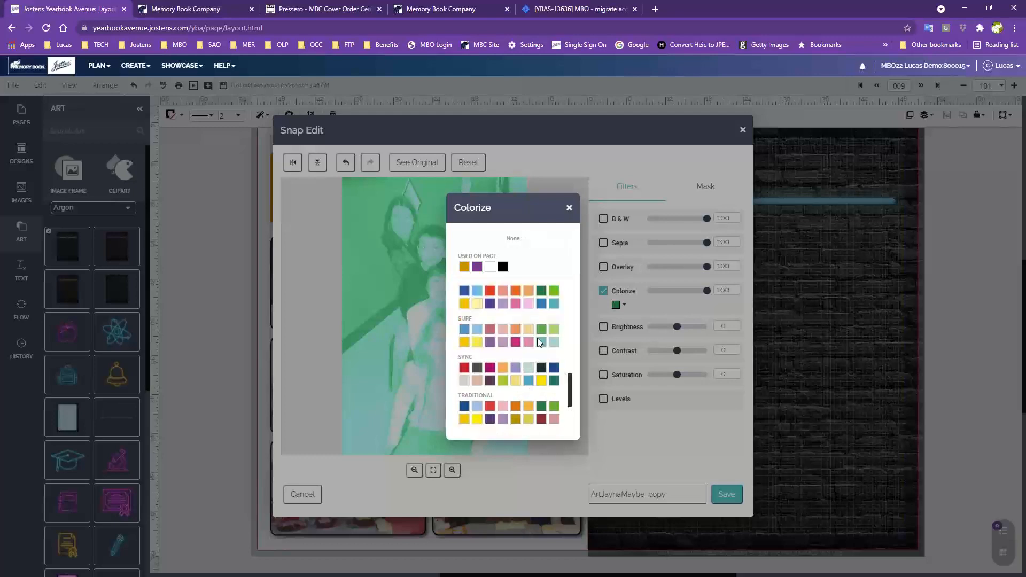
pyautogui.click(475, 321)
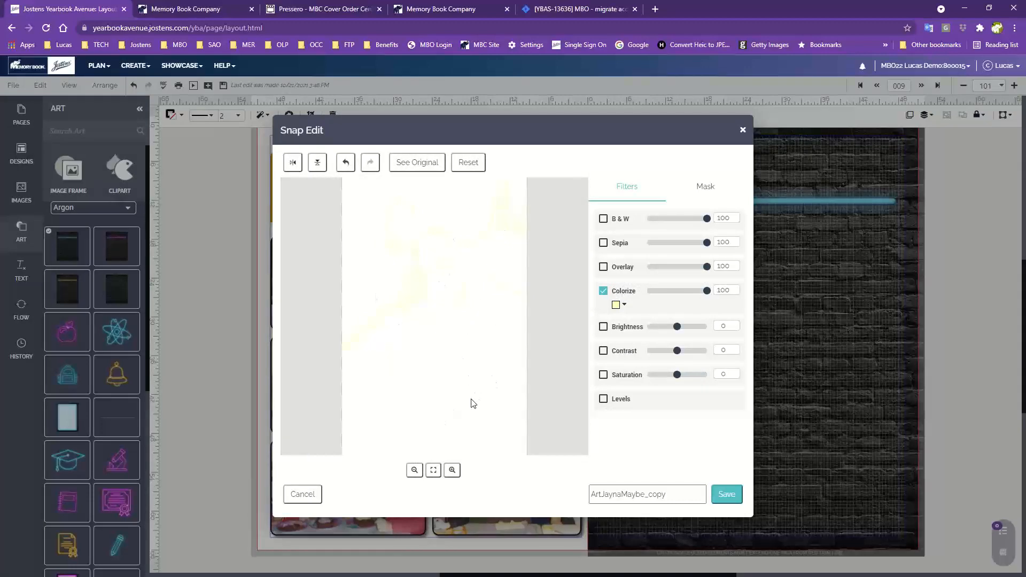
# - Change the tall photo's Colorize color to a dark brown from the Virtual color group
pyautogui.click(618, 307)
pyautogui.scroll(-8, 520, 345)
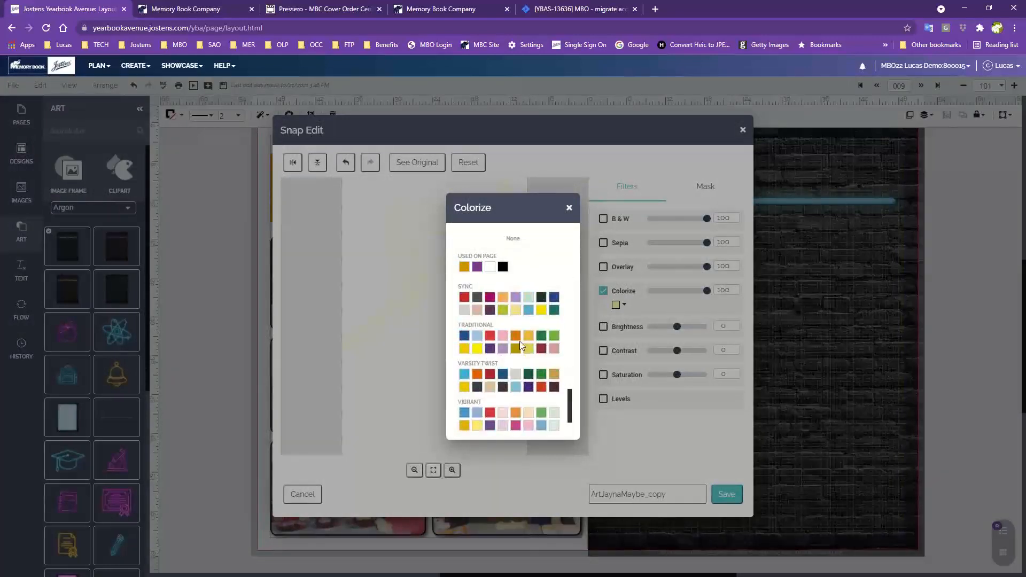
pyautogui.scroll(-2, 521, 341)
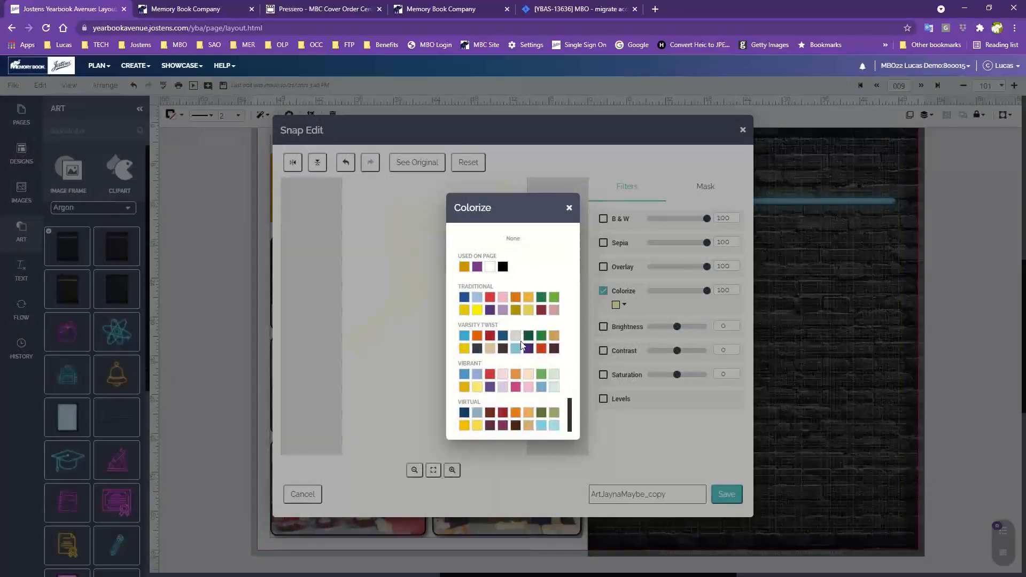
pyautogui.click(516, 426)
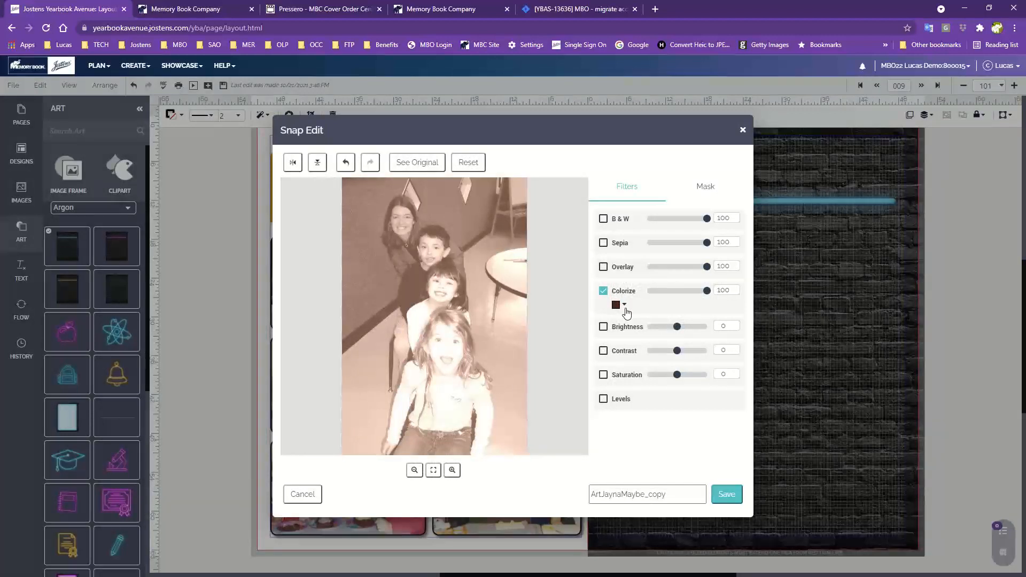
# - Replace Colorize with the B & W and Overlay filters at 100, trying an Earthwise brown and an Organic pale yellow as overlay colors
pyautogui.click(604, 291)
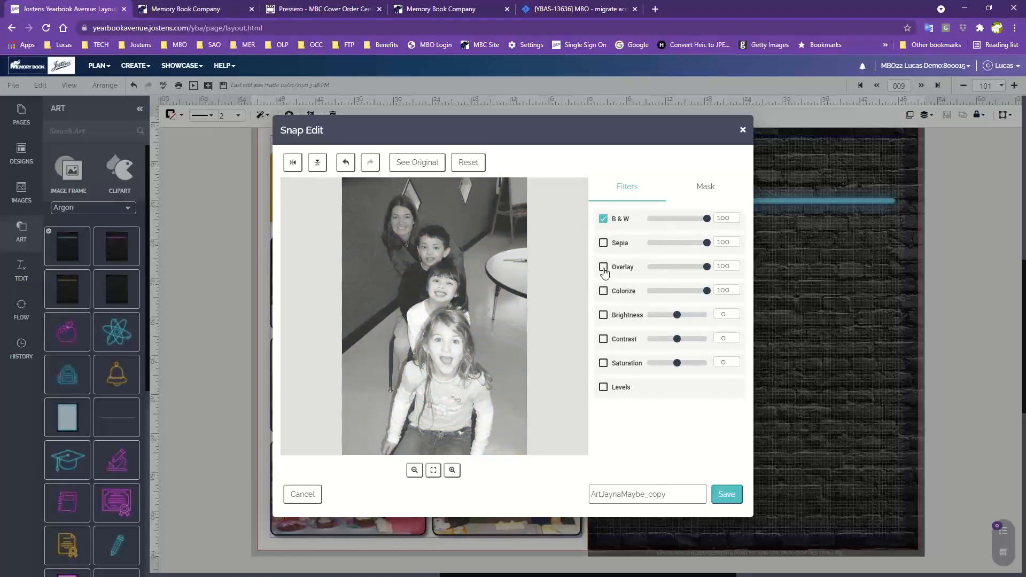
pyautogui.click(604, 268)
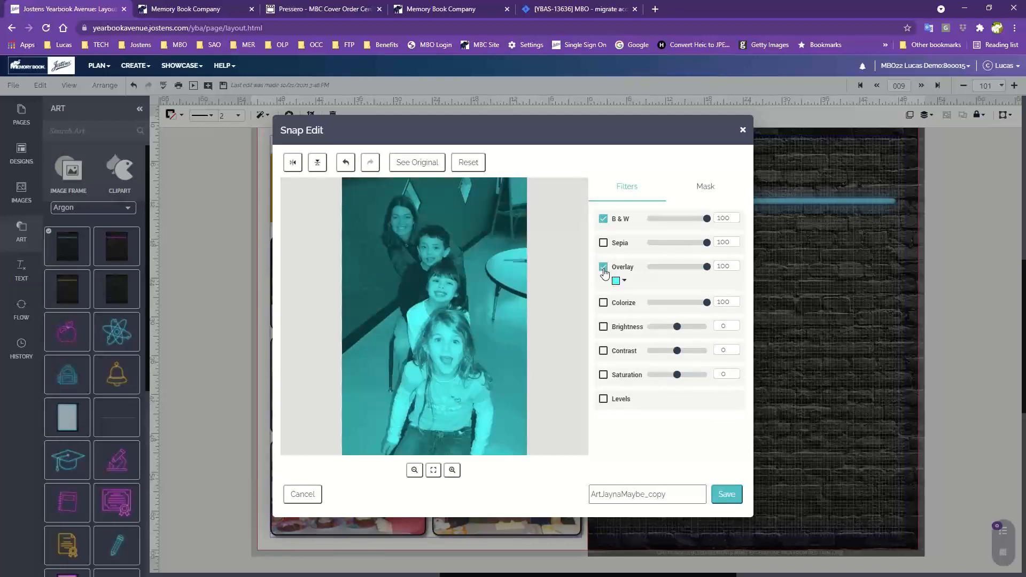
pyautogui.click(617, 282)
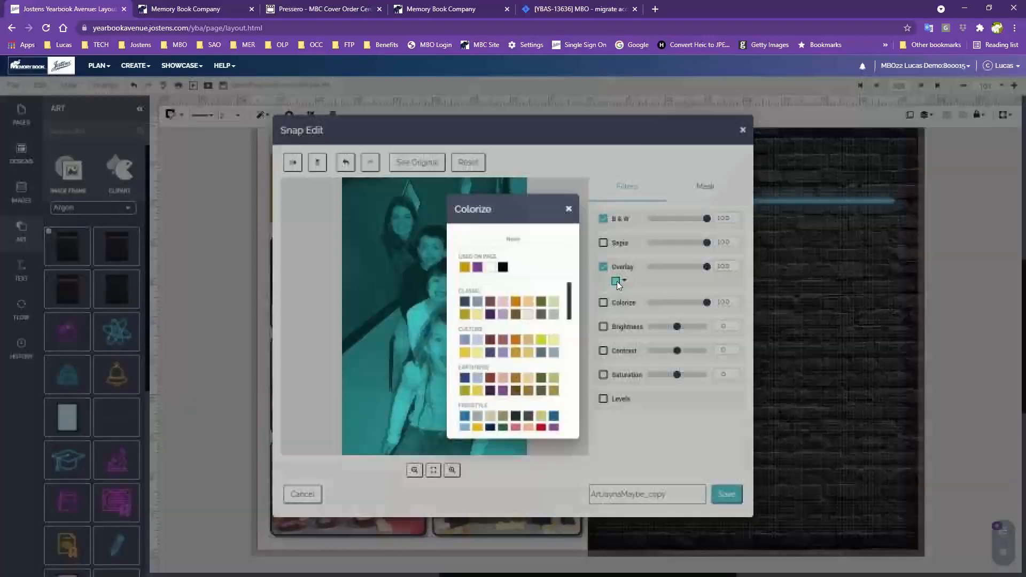
pyautogui.click(515, 395)
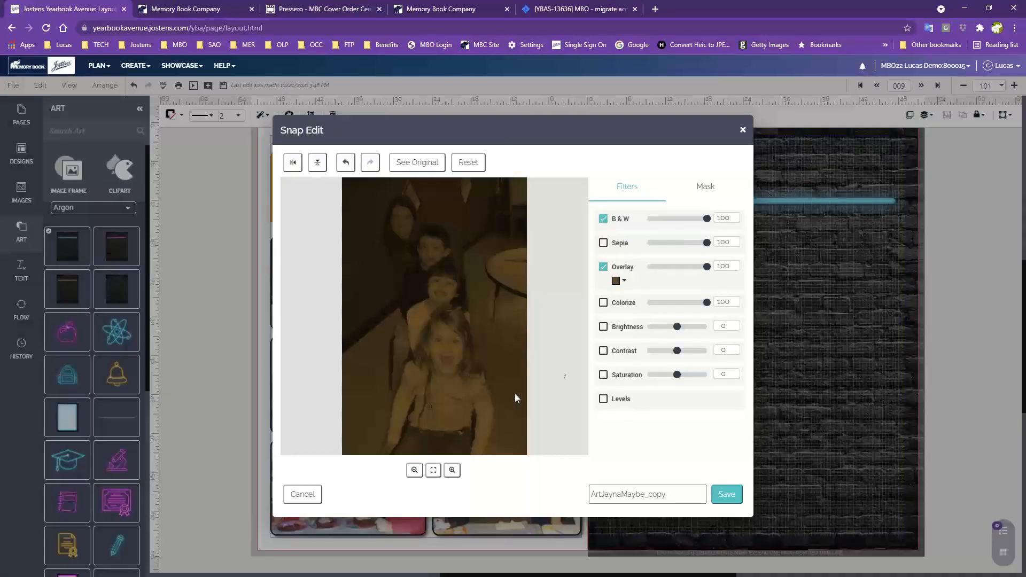
pyautogui.click(617, 282)
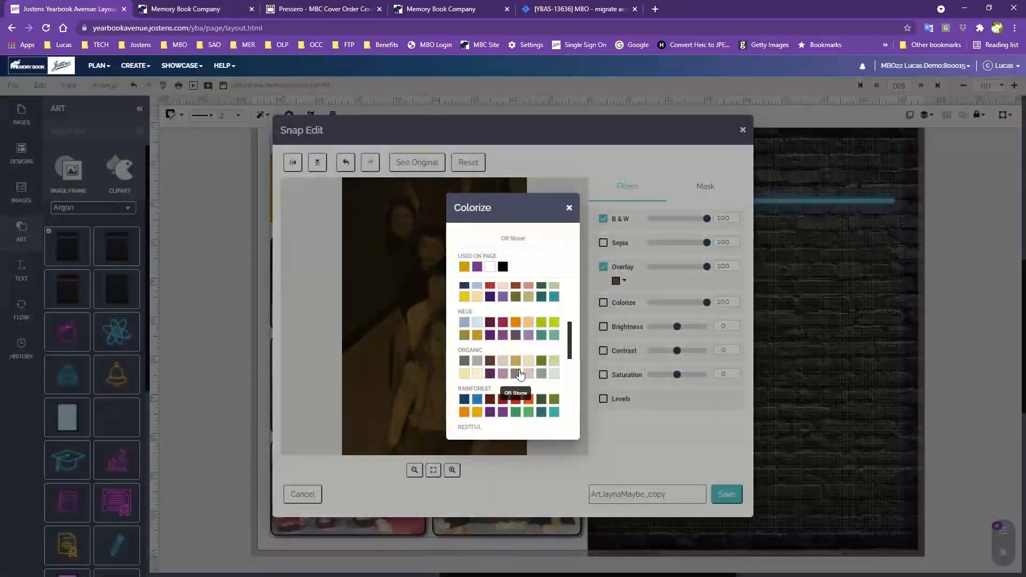
pyautogui.click(477, 373)
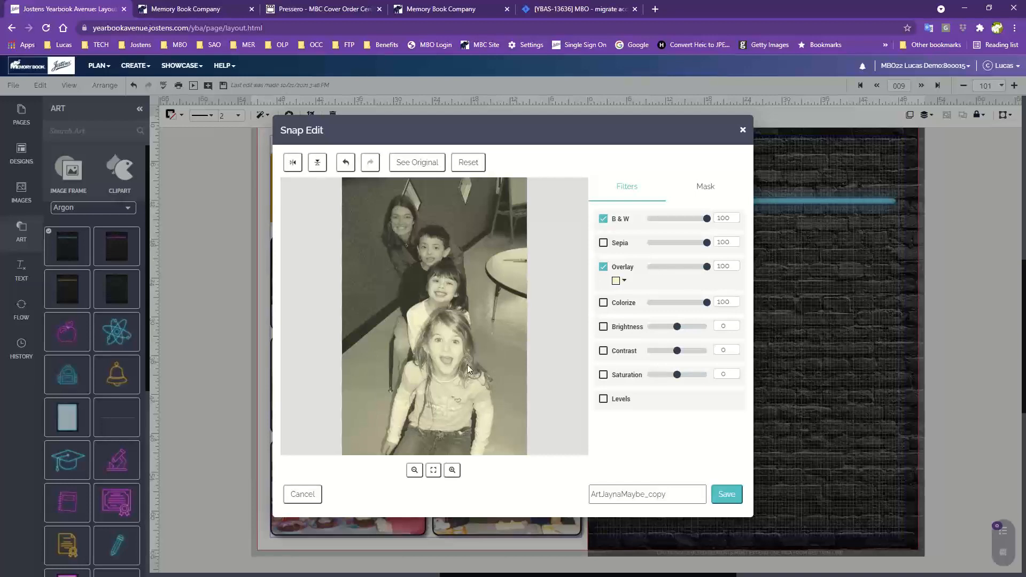
# - Change the tall photo's overlay color to purple, reduce the Overlay strength to 56, and save the edited copy
pyautogui.click(619, 281)
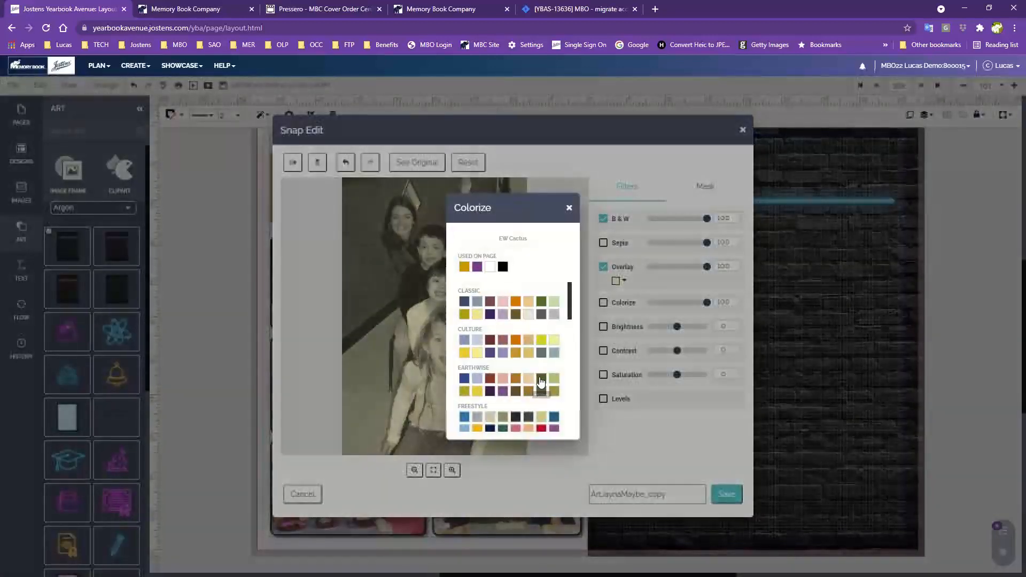
pyautogui.scroll(1, 541, 381)
pyautogui.click(516, 379)
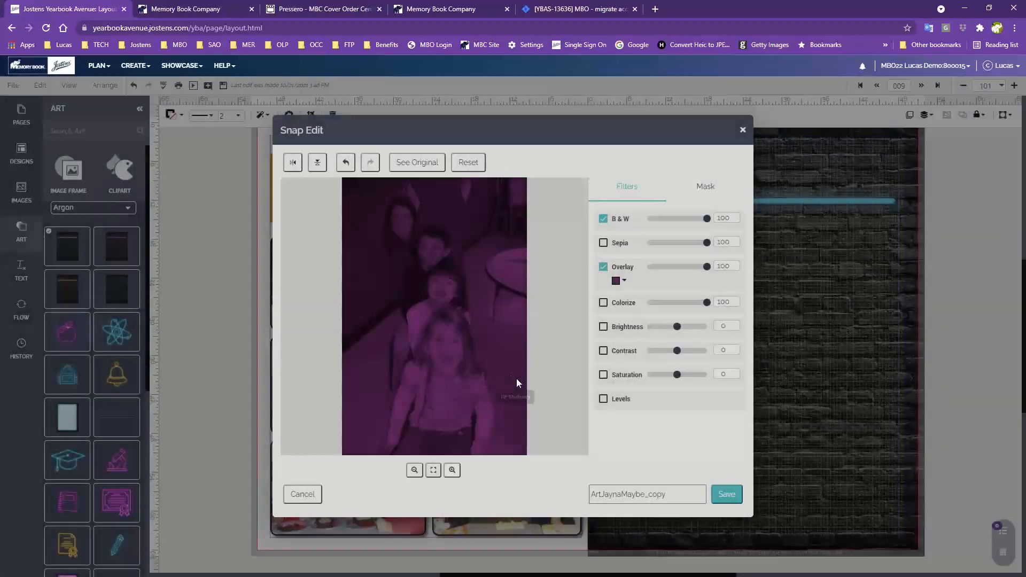
pyautogui.moveTo(707, 266); pyautogui.dragTo(683, 267)
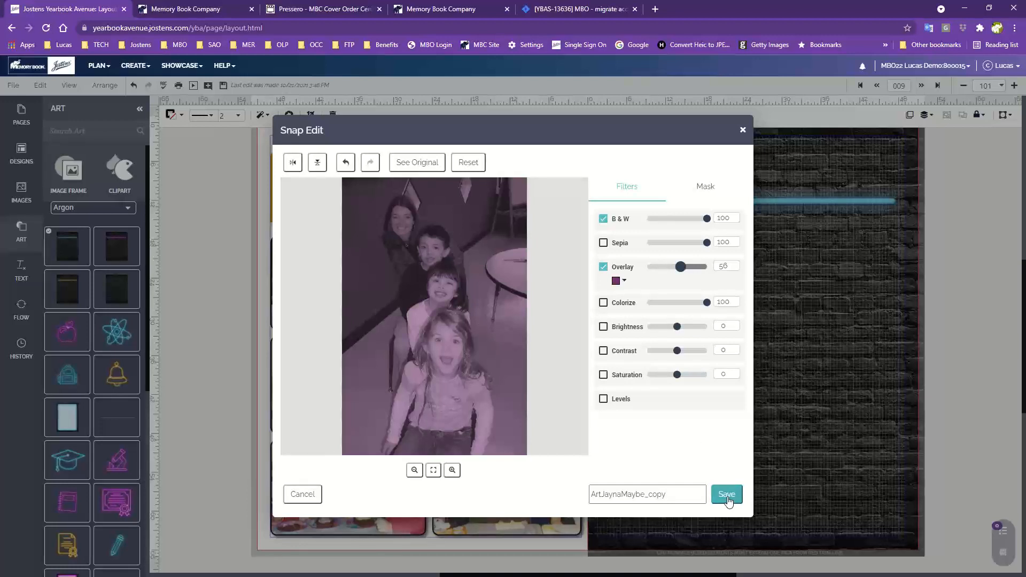
pyautogui.click(727, 497)
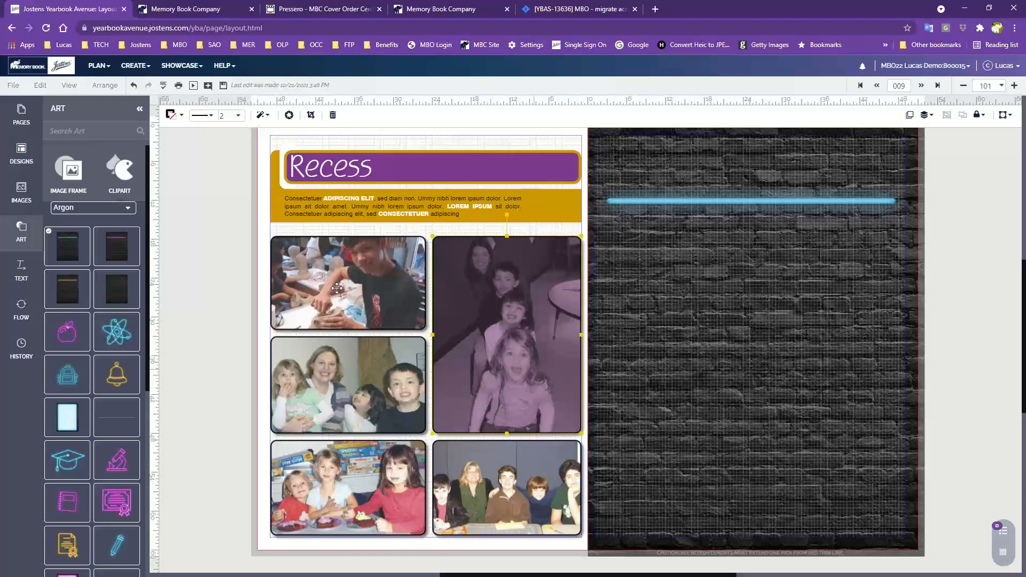
# - Look through the activity candids images for the tall photo and its purple-tinted copy
pyautogui.click(25, 199)
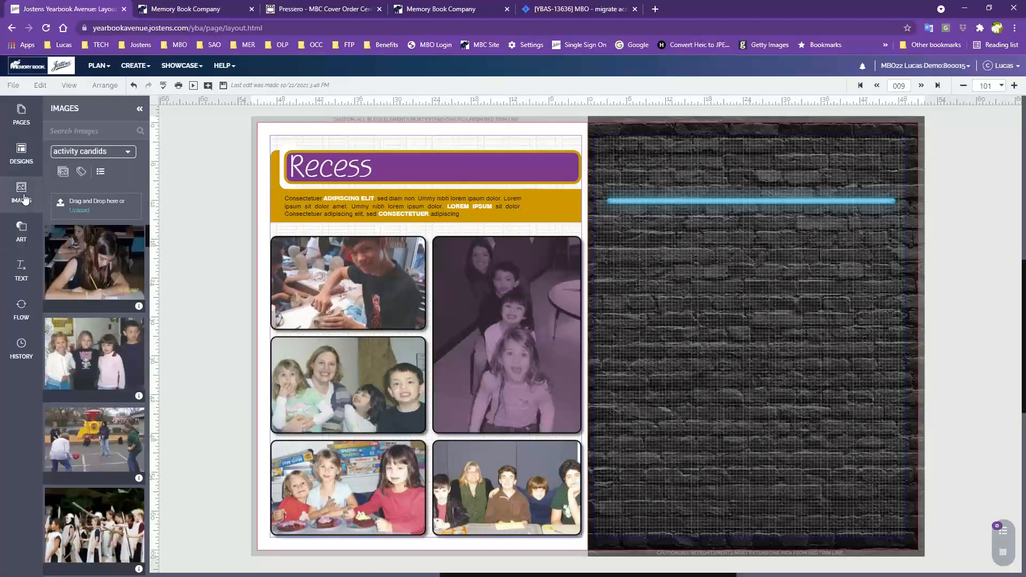
pyautogui.scroll(-5, 104, 426)
pyautogui.scroll(-5, 104, 428)
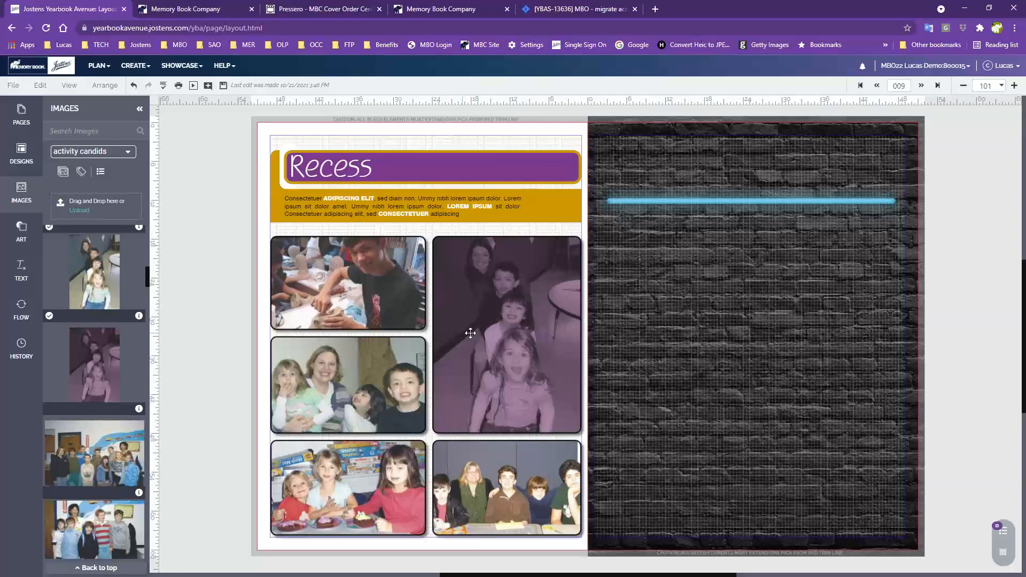
pyautogui.scroll(2, 97, 276)
pyautogui.scroll(-2, 97, 276)
# - Try center and right alignment on the Recess headline, and return it to left alignment
pyautogui.click(340, 167)
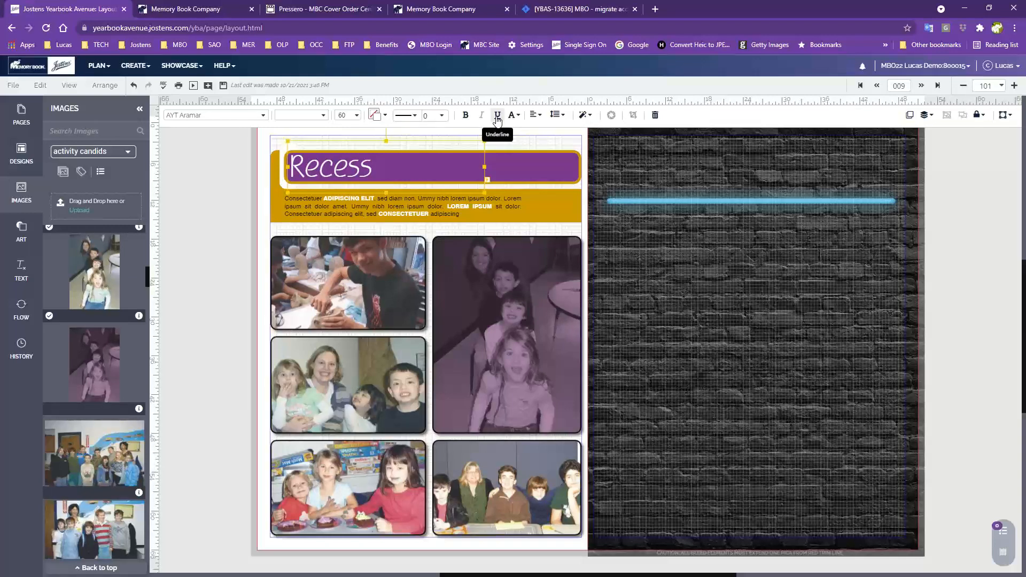
pyautogui.click(540, 117)
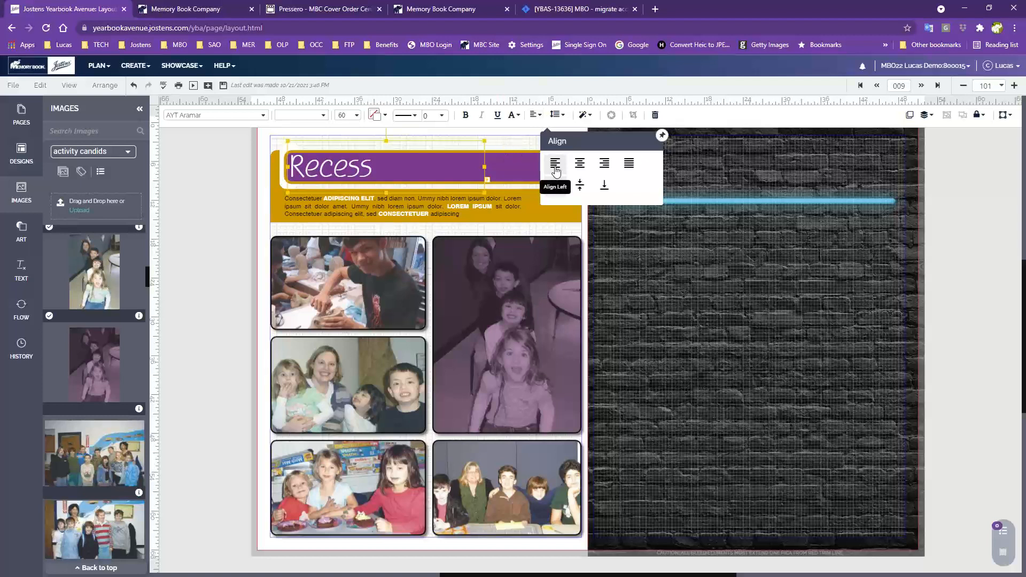
pyautogui.click(579, 170)
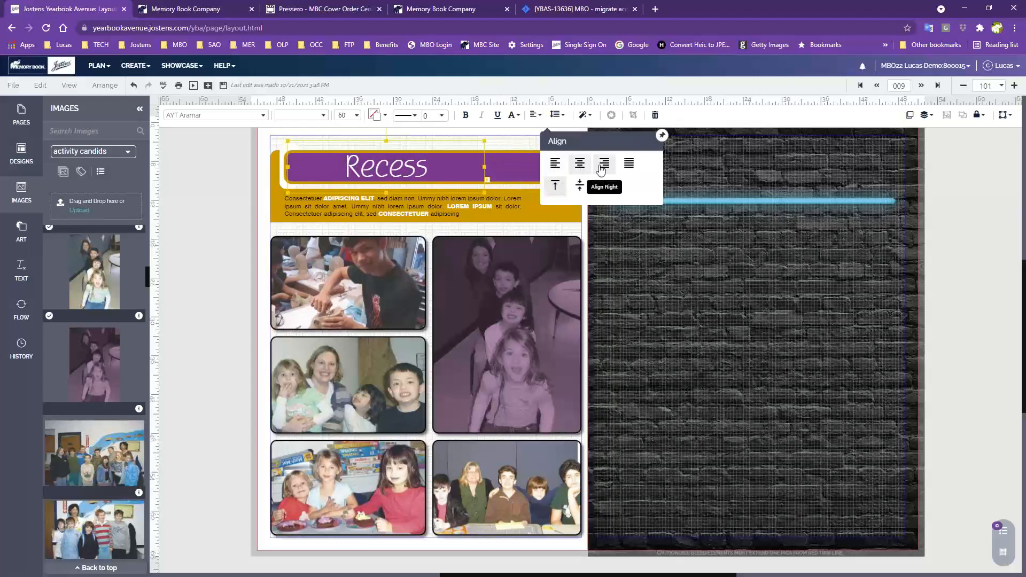
pyautogui.click(605, 163)
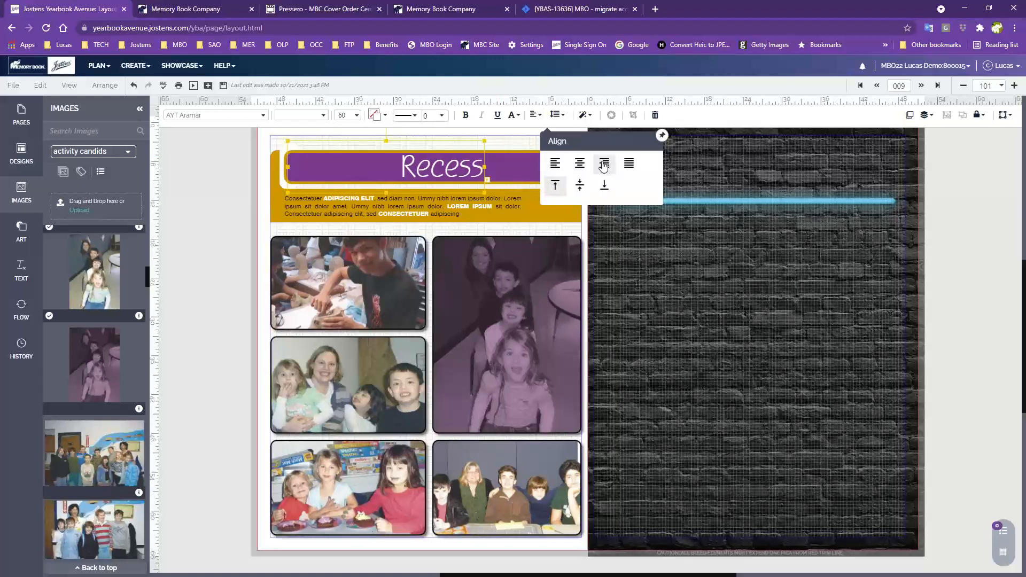
pyautogui.click(557, 166)
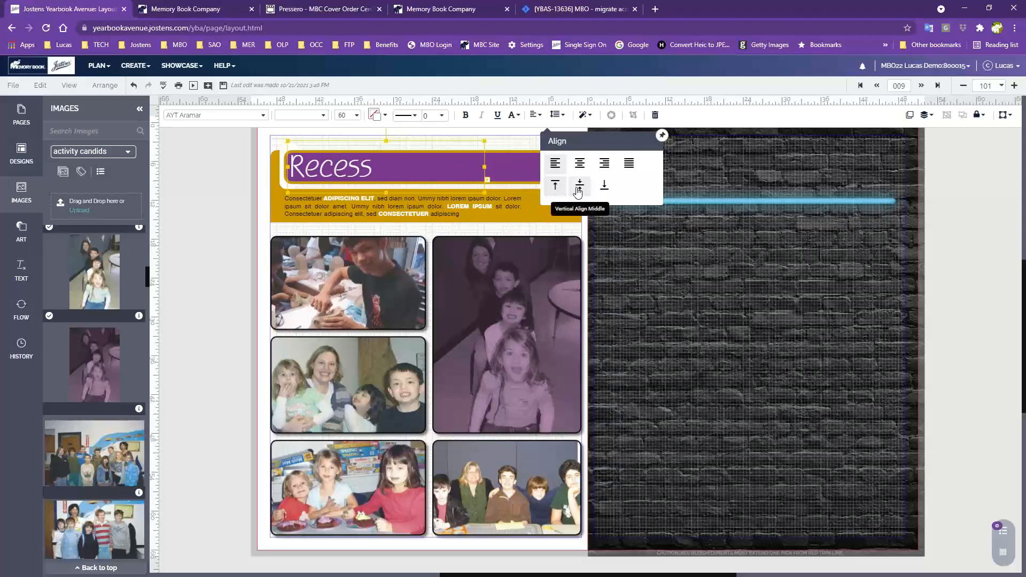
# - Try middle and bottom vertical alignment on the Recess headline, and return it to top alignment
pyautogui.click(579, 185)
pyautogui.click(605, 186)
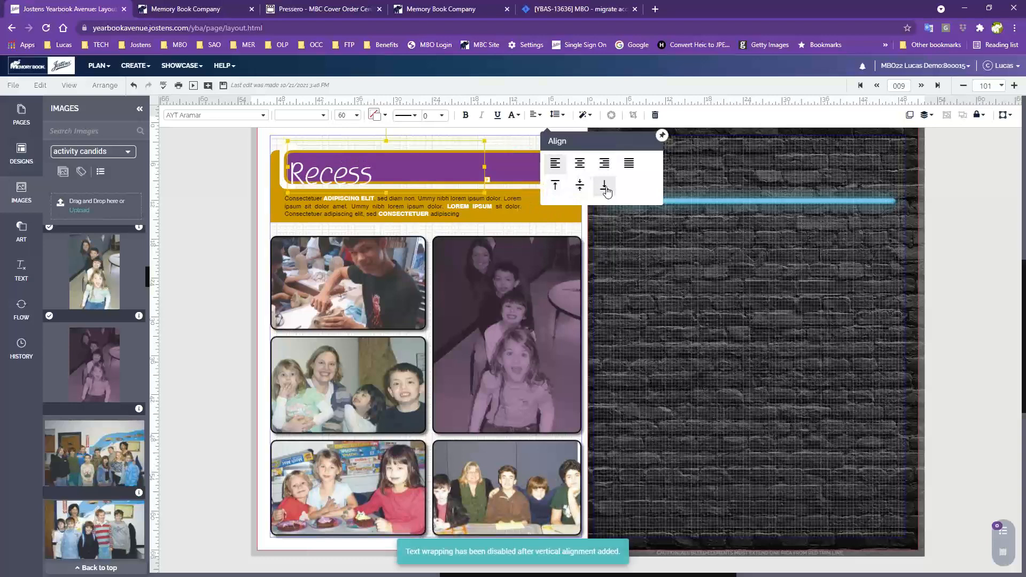
pyautogui.click(579, 189)
pyautogui.click(558, 188)
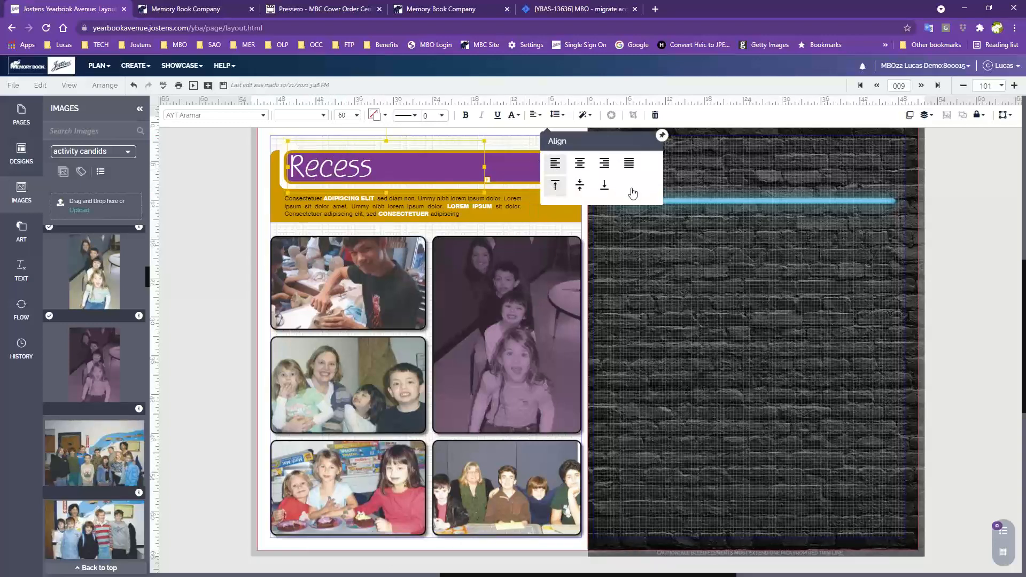
pyautogui.click(606, 185)
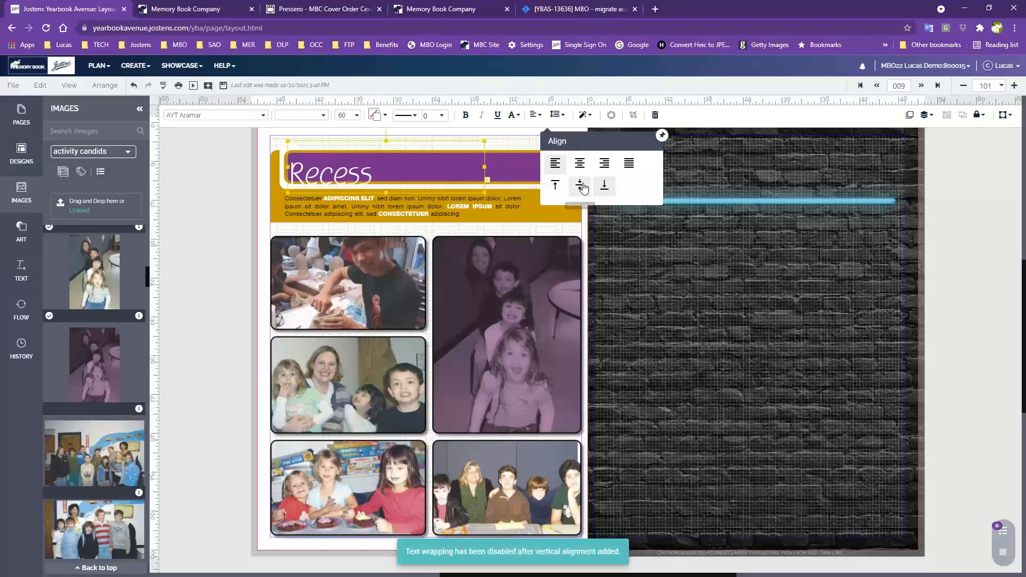
pyautogui.click(557, 186)
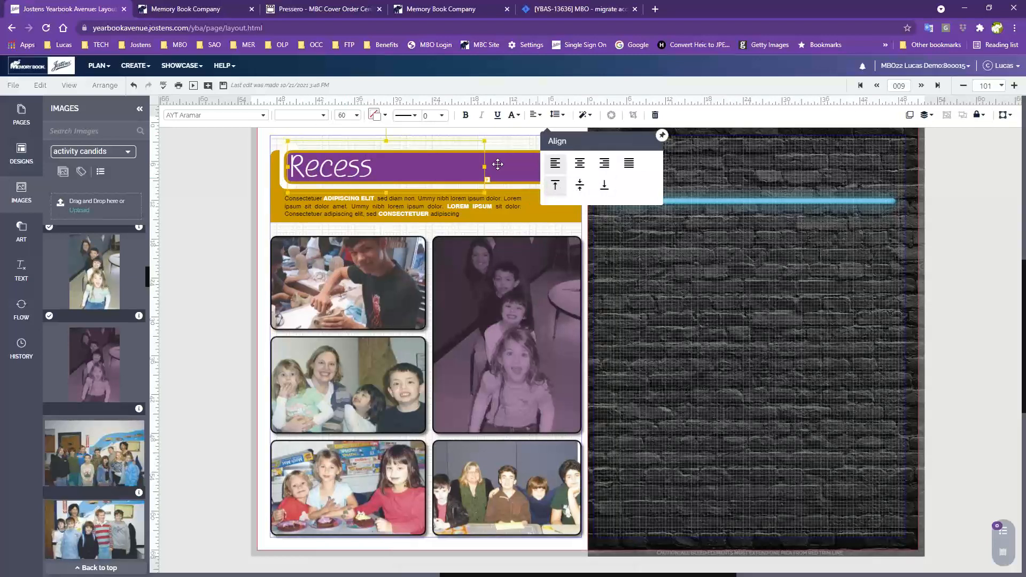
# - Add a black drop shadow to the Recess headline with distance 5, degree 45, opacity 50 and blur 4, and save the spread
pyautogui.click(576, 118)
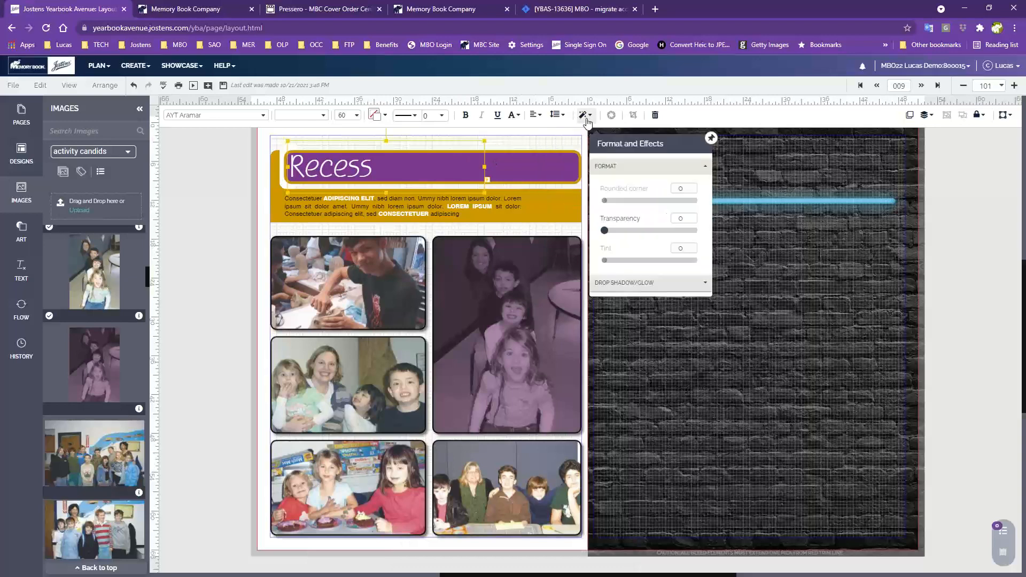
pyautogui.click(615, 283)
pyautogui.click(626, 209)
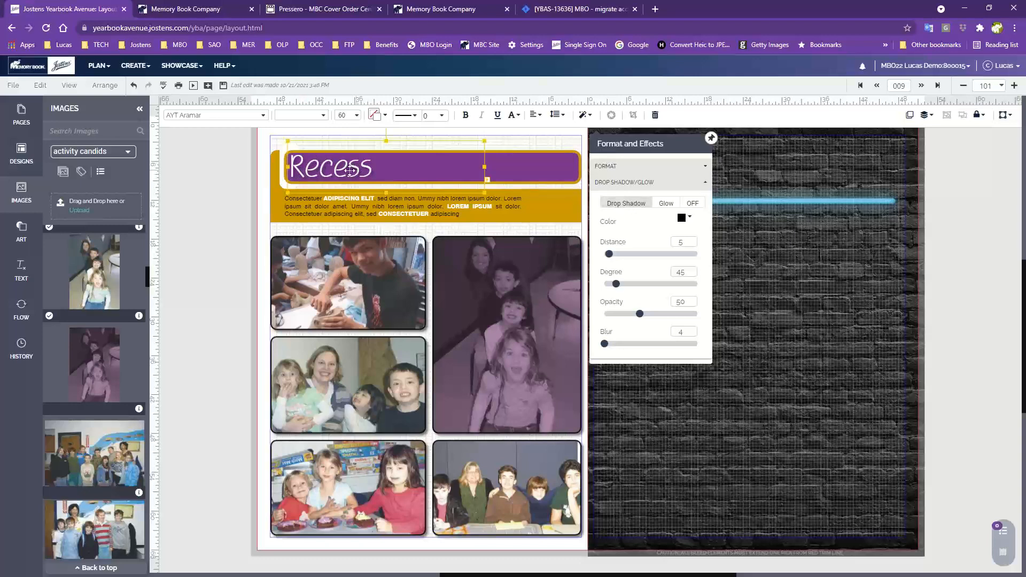
pyautogui.click(236, 202)
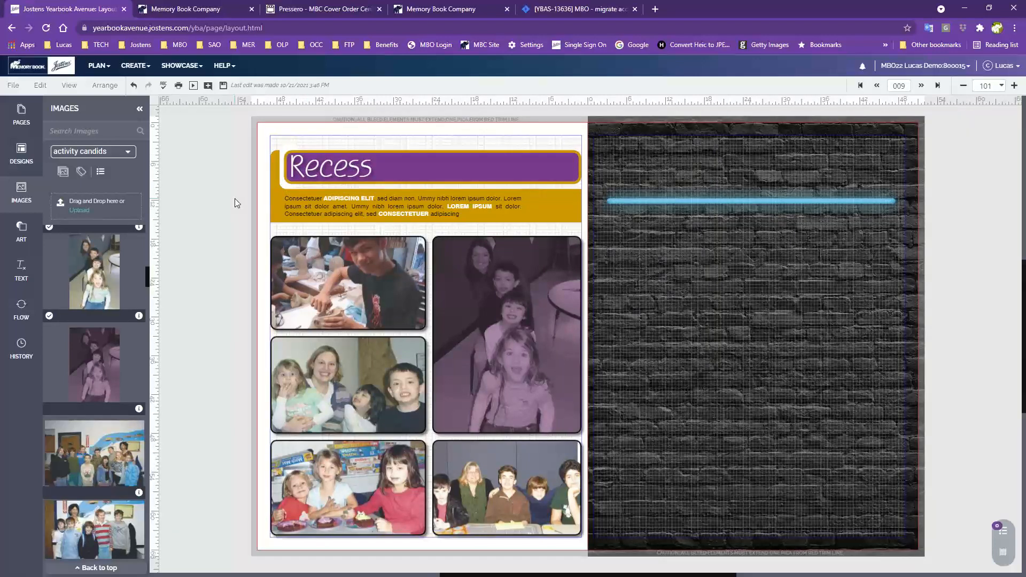
pyautogui.click(223, 86)
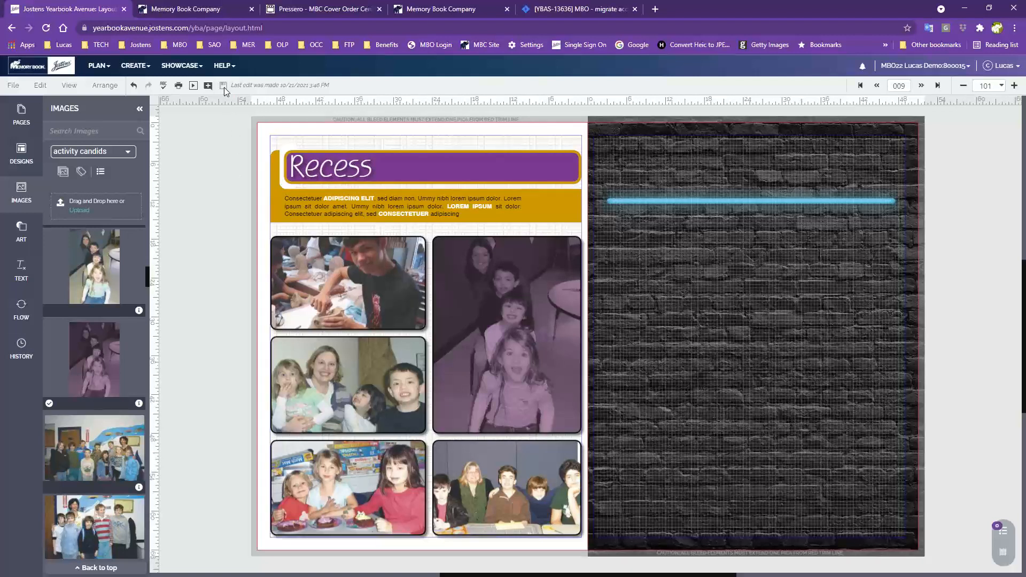
# - Open the version history for page 008 and examine its saved versions from this week, last week and earlier
pyautogui.click(22, 350)
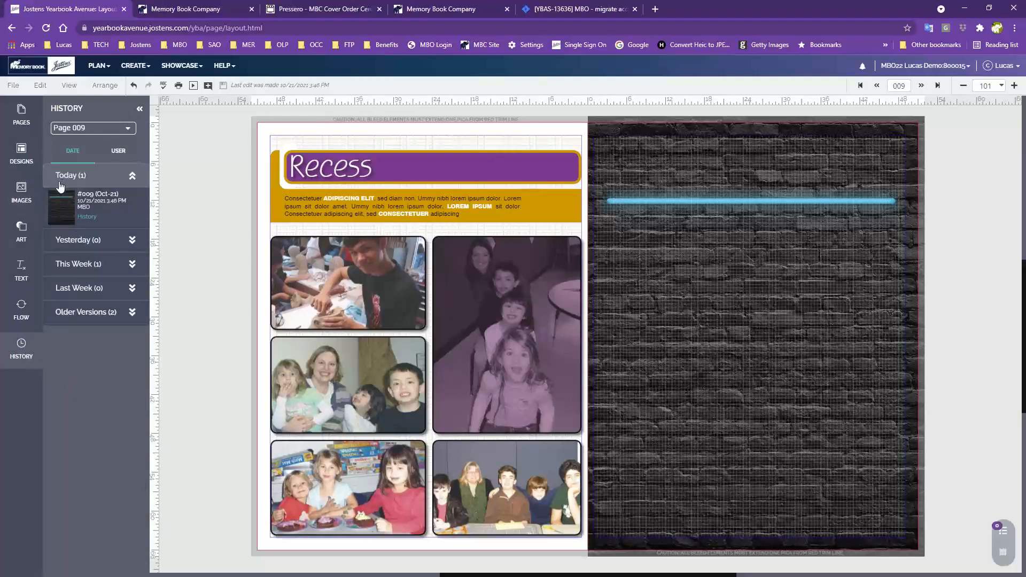
pyautogui.click(98, 129)
pyautogui.click(122, 140)
pyautogui.click(79, 143)
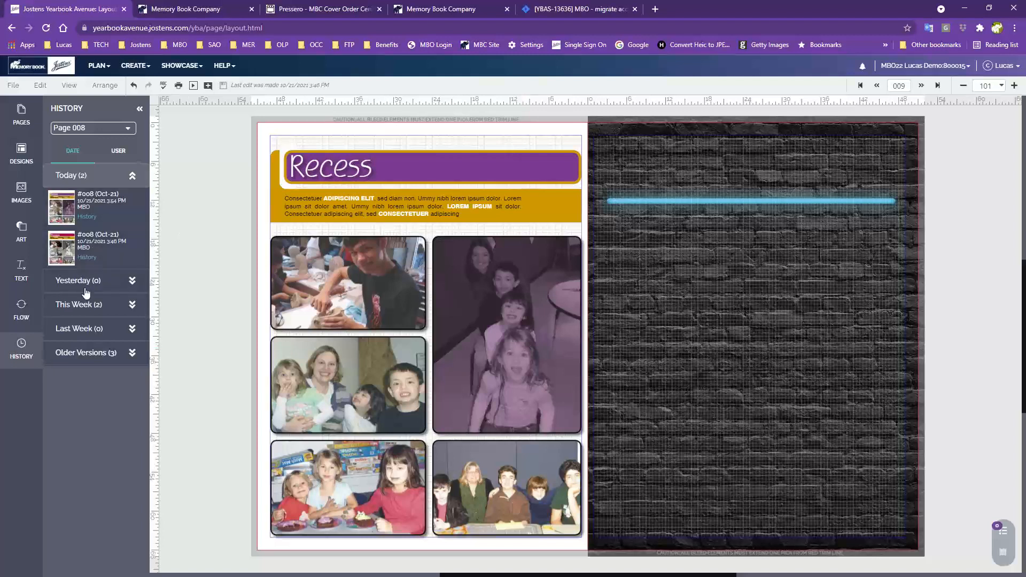
pyautogui.click(85, 305)
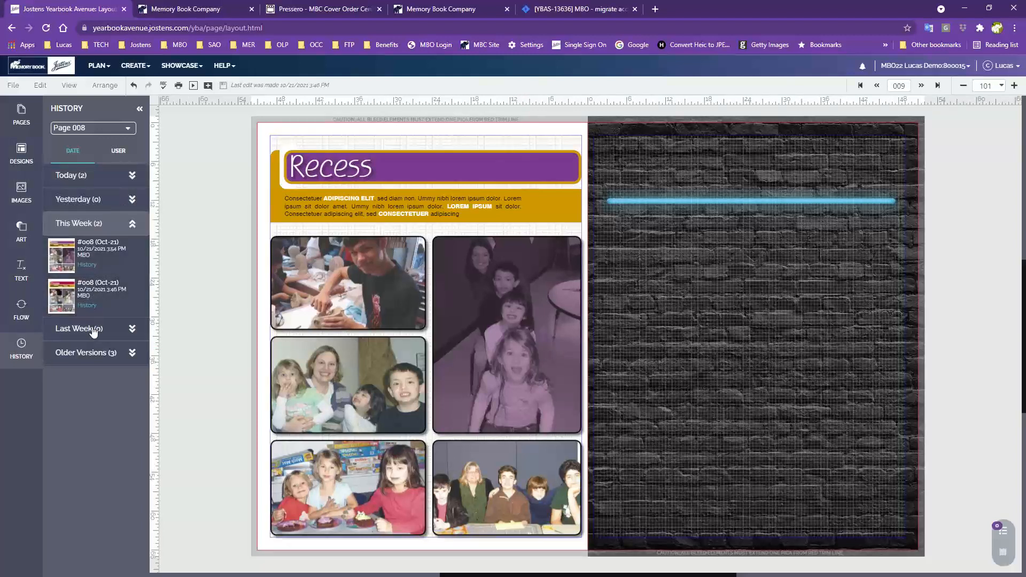
pyautogui.click(92, 330)
pyautogui.click(92, 376)
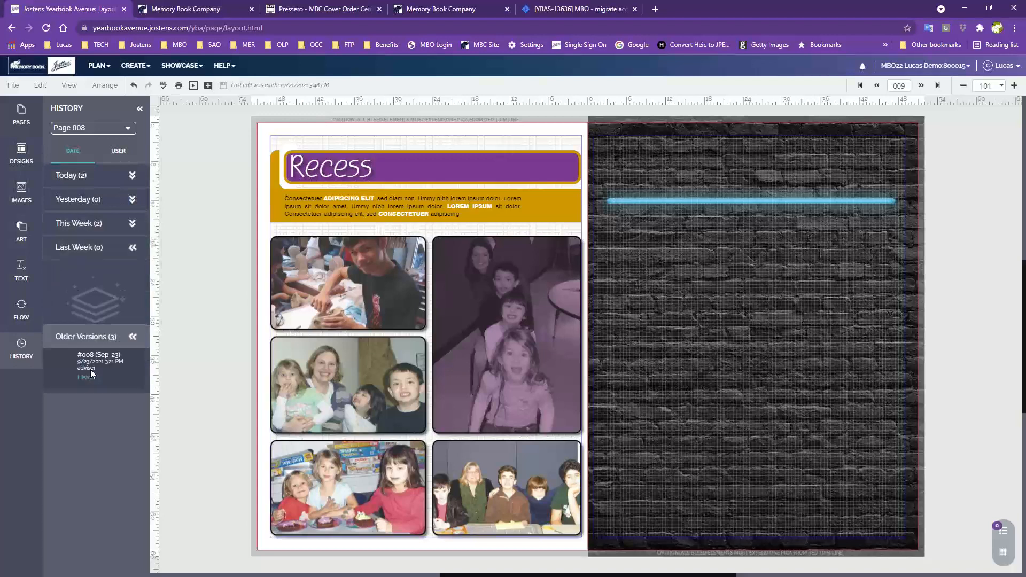
# - Restore the earlier version of page 008 from this week's history and save the spread
pyautogui.click(85, 251)
pyautogui.click(87, 228)
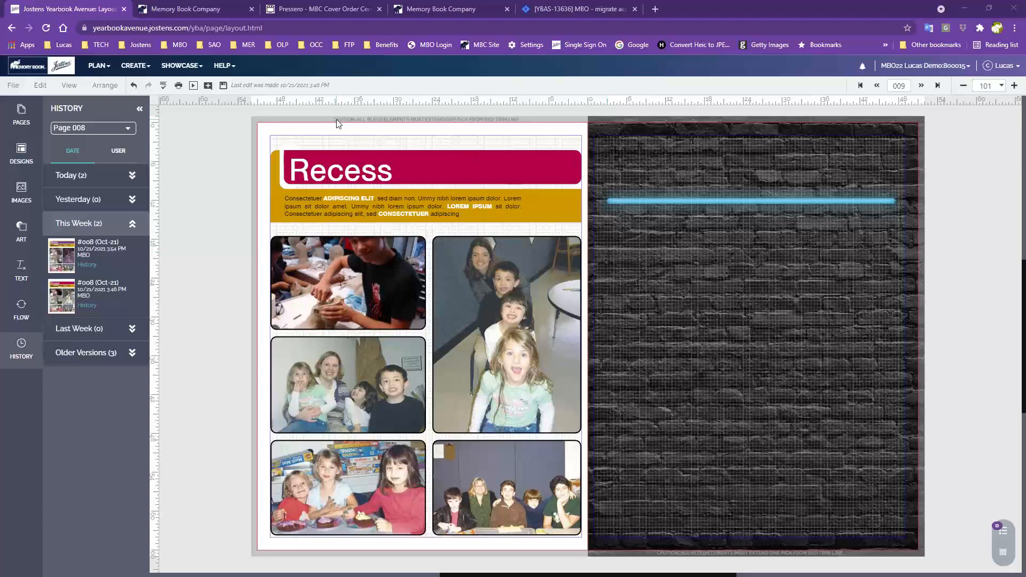
pyautogui.click(223, 86)
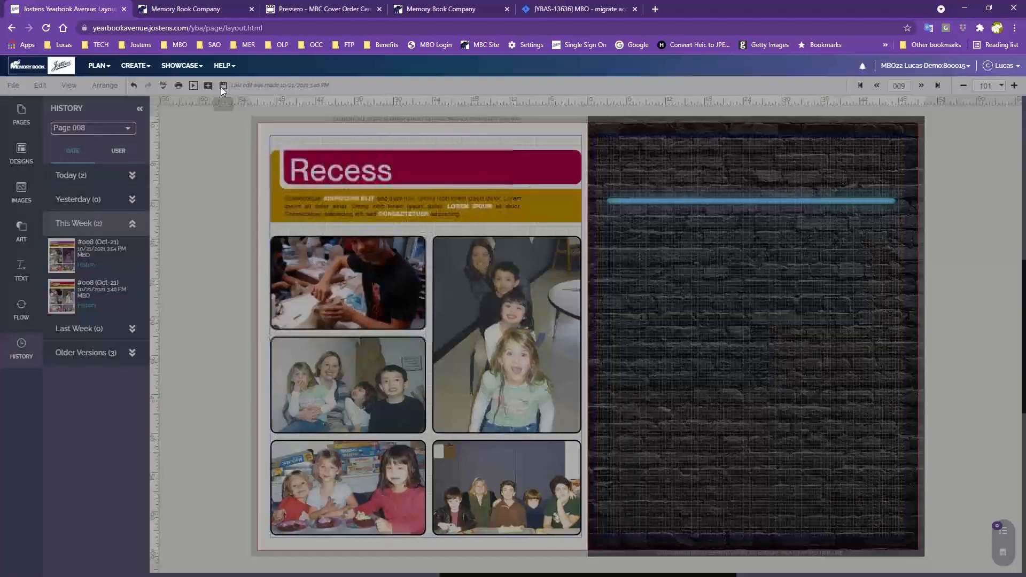
# - Open the Page Mover and move the two-page spread 18–19 after page 21
pyautogui.click(140, 68)
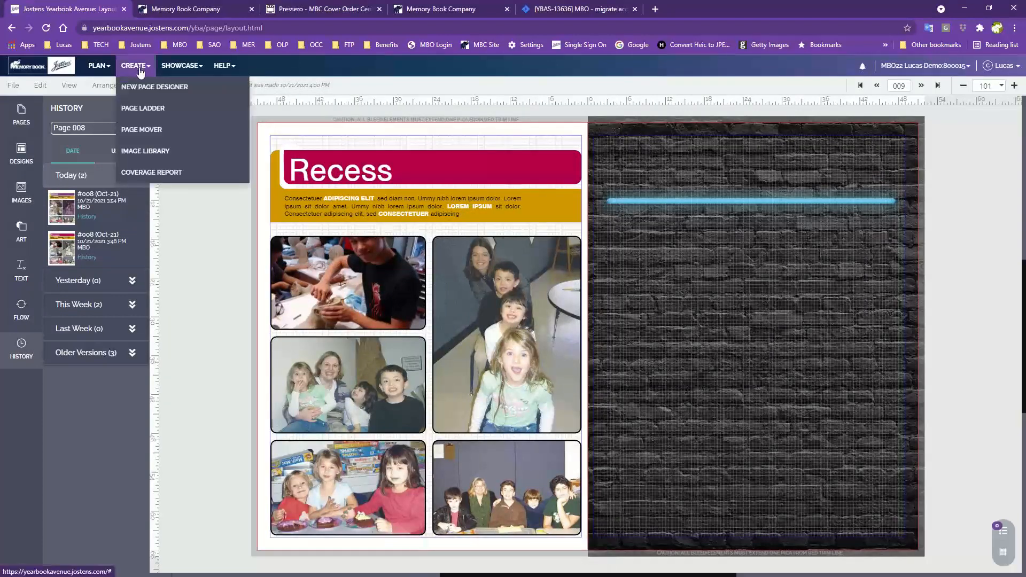
pyautogui.click(152, 131)
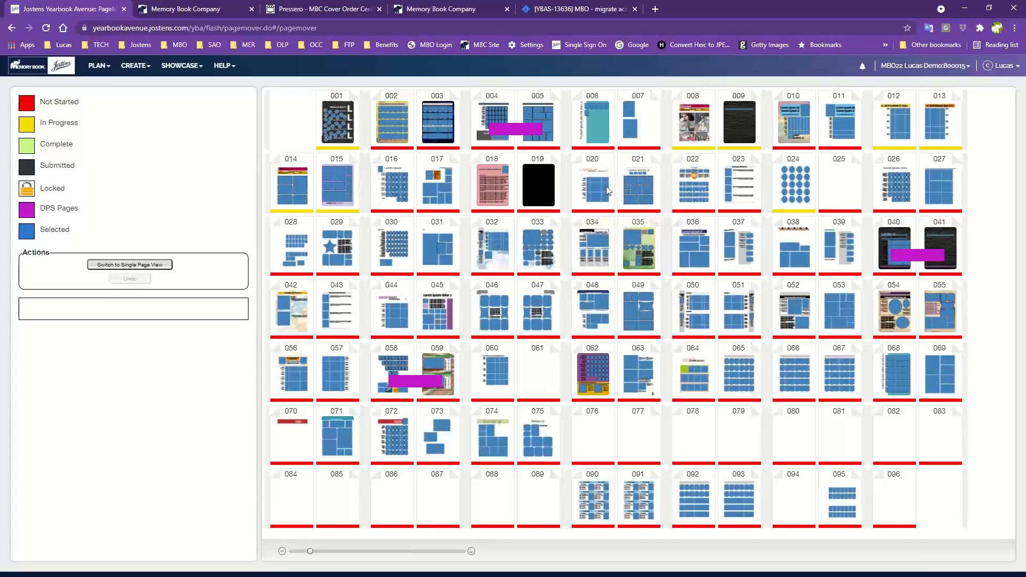
pyautogui.moveTo(492, 176); pyautogui.dragTo(668, 168)
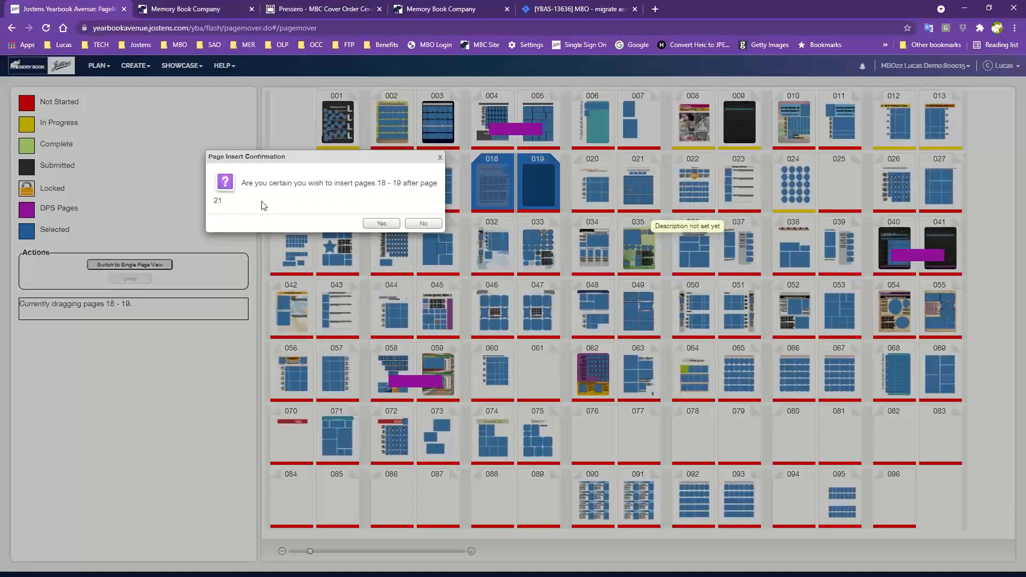
pyautogui.click(387, 225)
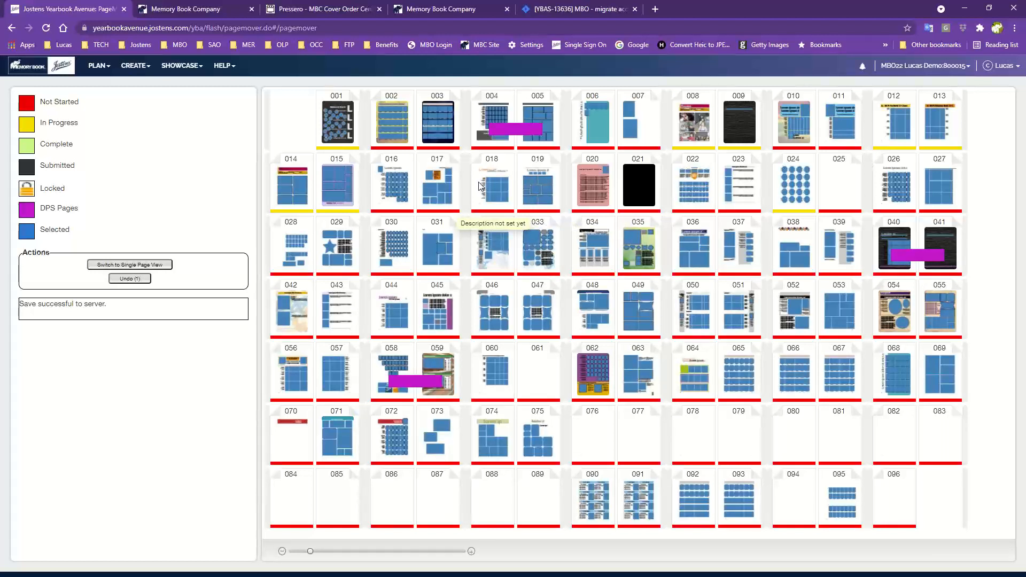
# - Switch the Page Mover to single page view and move page 20 after page 21
pyautogui.click(106, 266)
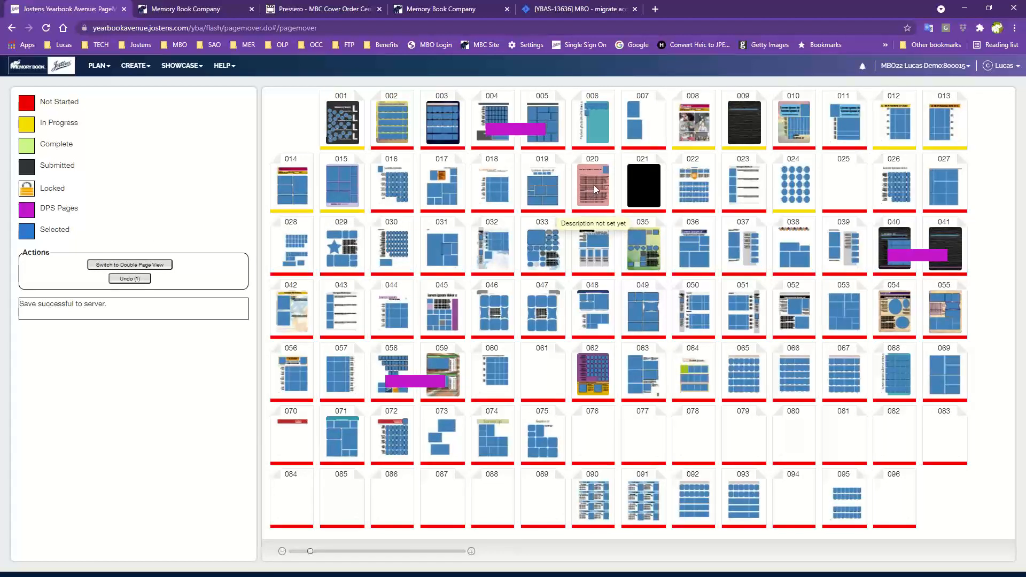
pyautogui.moveTo(588, 181); pyautogui.dragTo(672, 176)
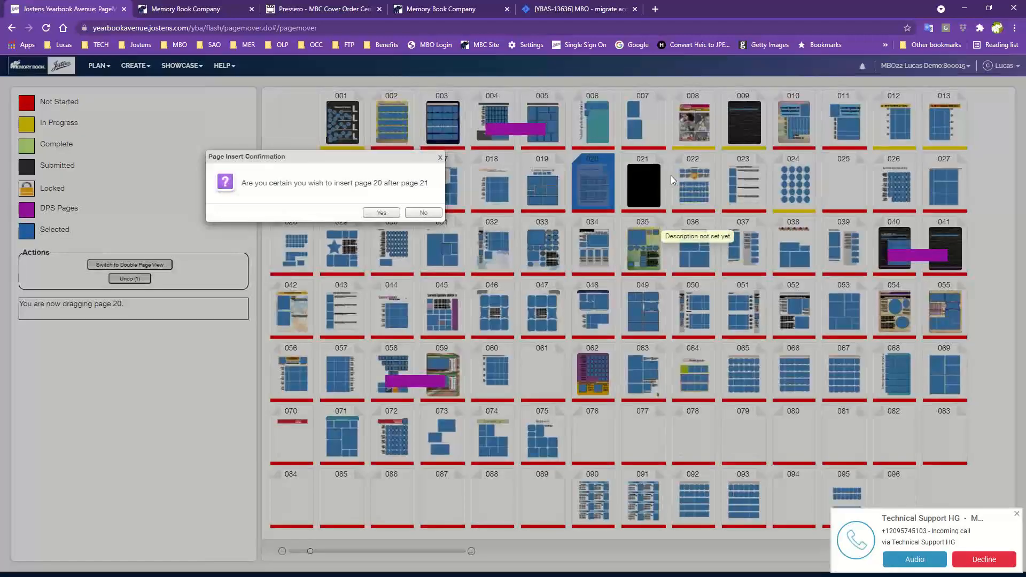
pyautogui.click(393, 213)
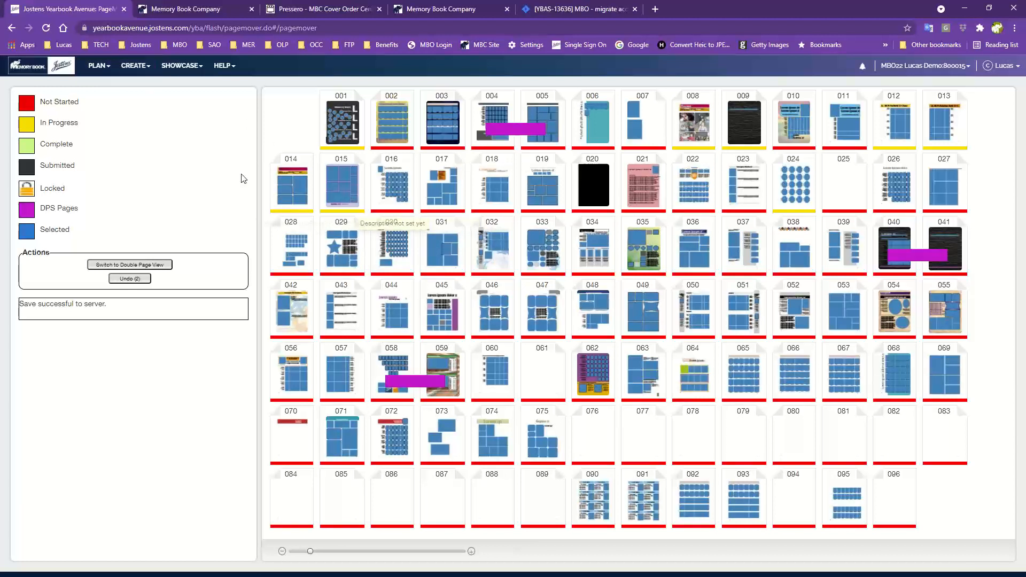
# - Open the list of page creation tools
pyautogui.click(126, 69)
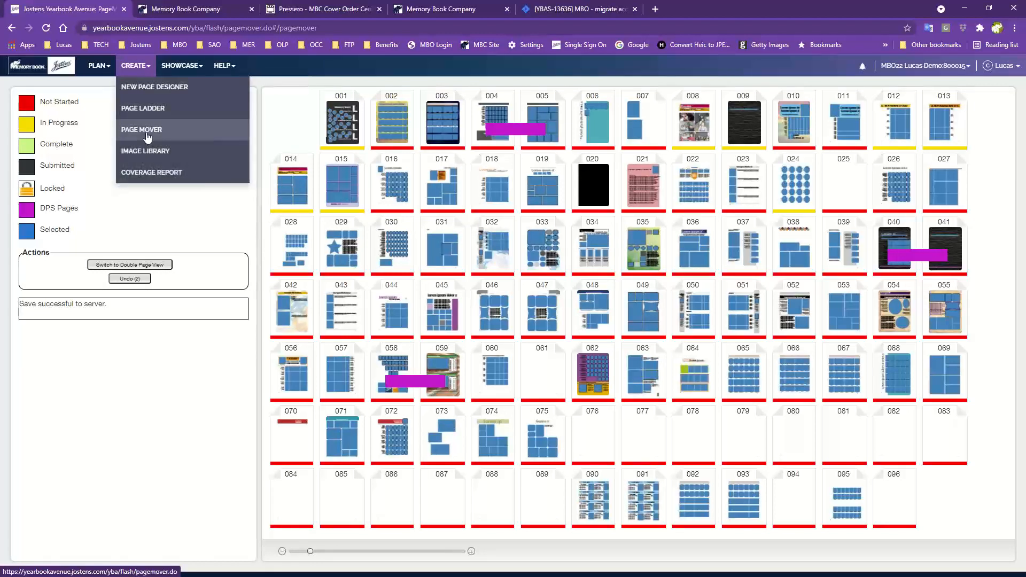